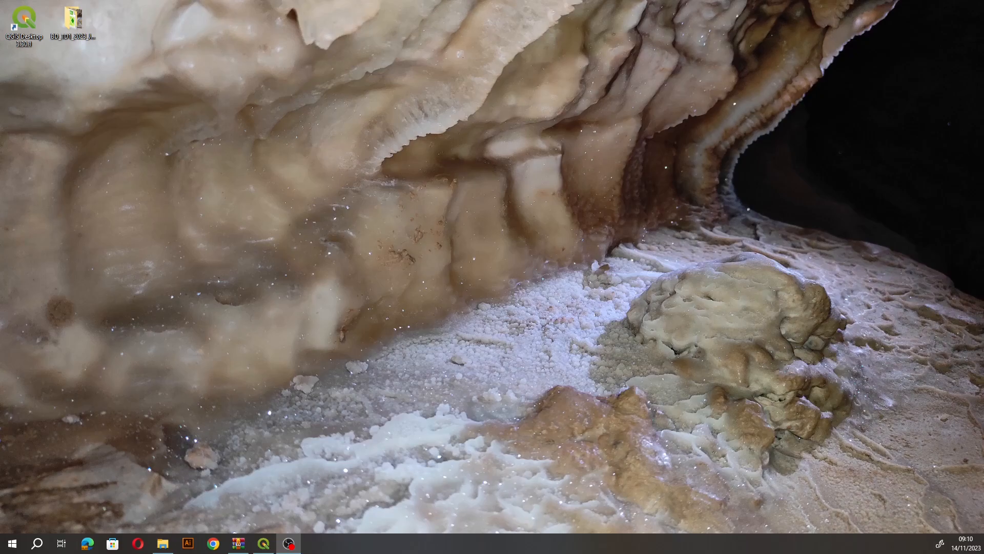
Step: Create a new folder on the desktop named BD_TD2_2023_Jul_Ber
{"action": "right_click", "coordinate": [156, 91]}
{"action": "mouse_move", "coordinate": [76, 204]}
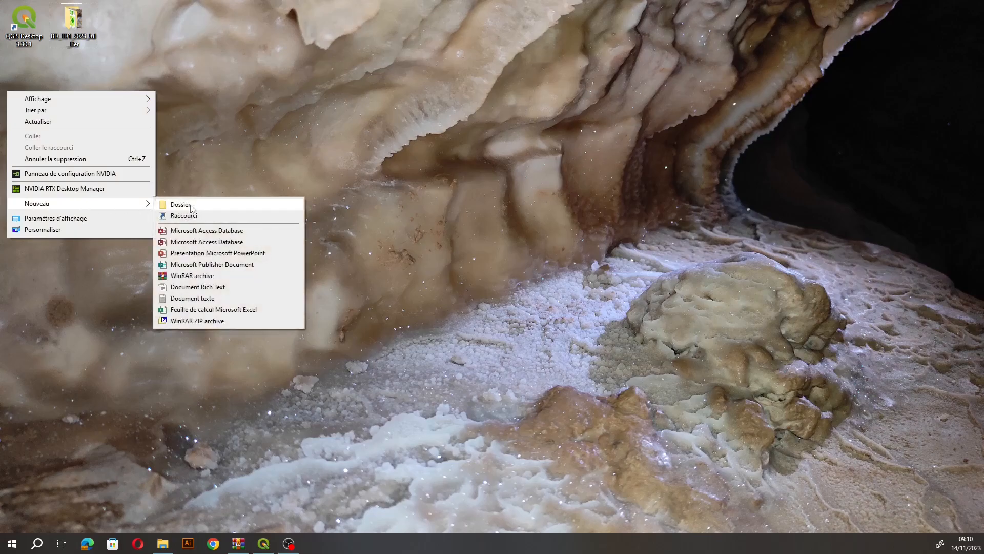
{"action": "left_click", "coordinate": [192, 205]}
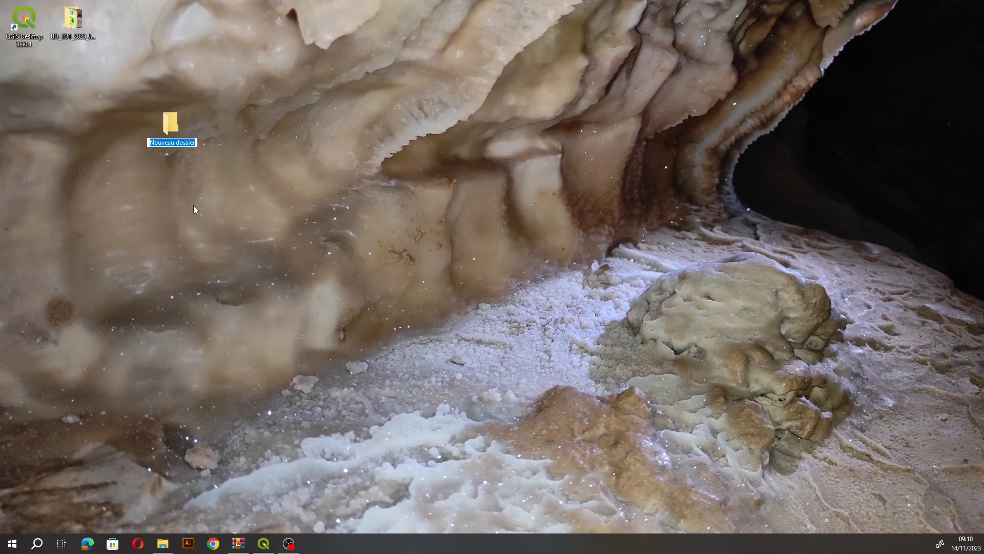
{"action": "type", "text": "BD_TD2_2023_Jul_"}
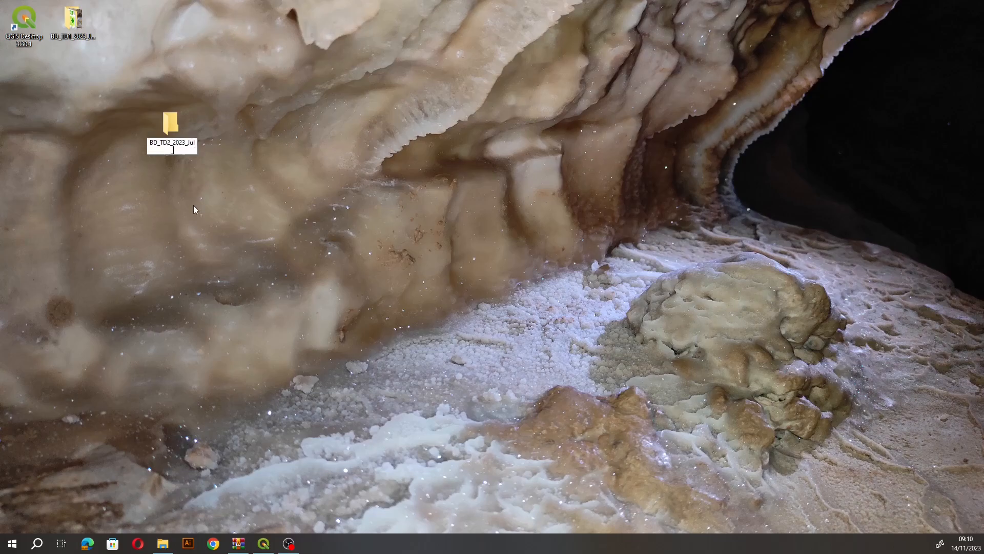
{"action": "type", "text": "Ber"}
{"action": "key", "text": "Return"}
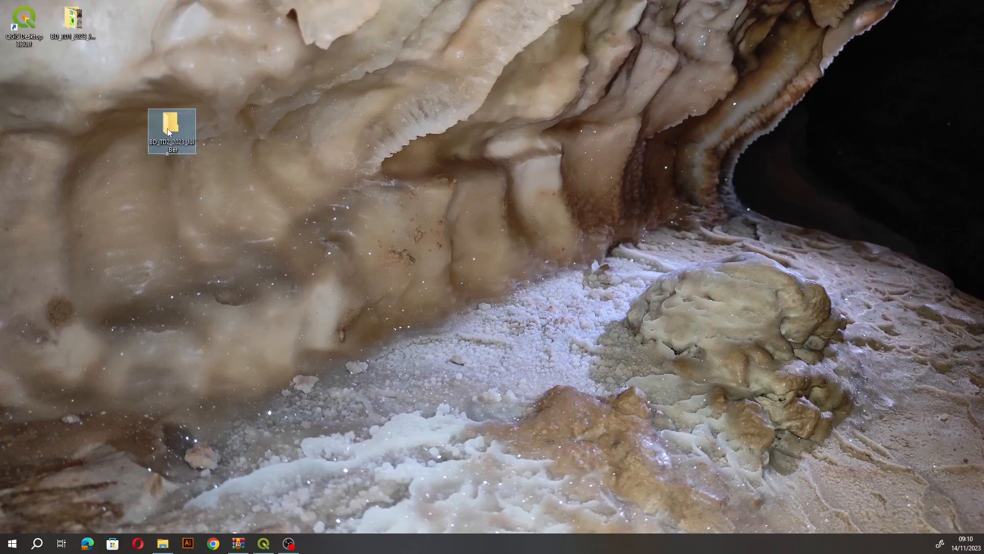
Step: Open the BD_TD2_2023_Jul_Ber and BD_TD1_2023_Jul_Ber folders and arrange their windows side by side
{"action": "double_click", "coordinate": [170, 125]}
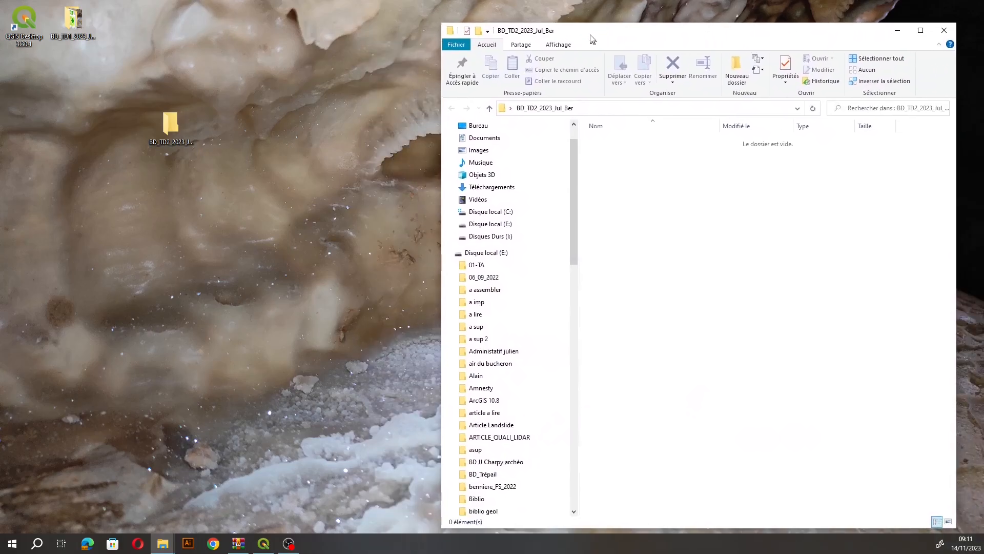
{"action": "double_click", "coordinate": [73, 21]}
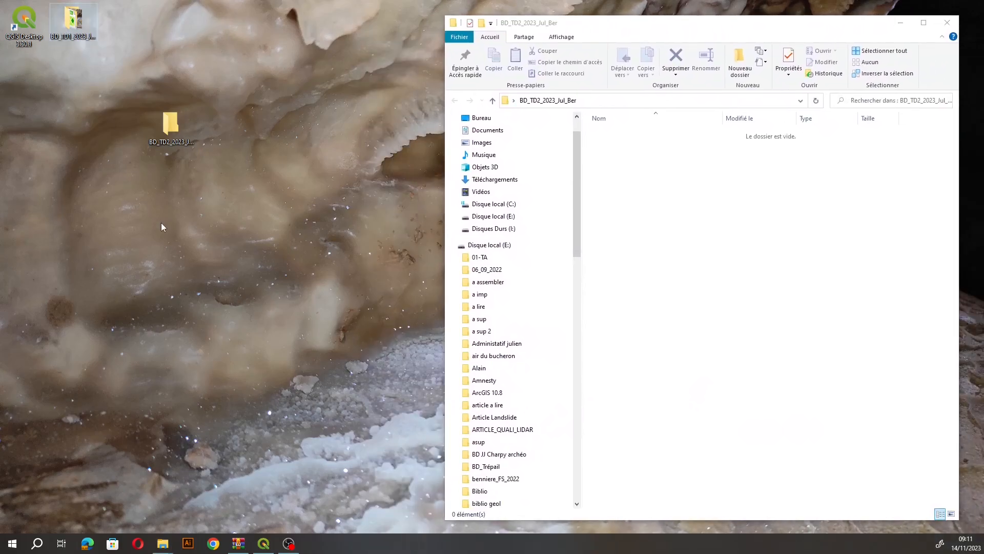
{"action": "left_click_drag", "start_coordinate": [560, 15], "coordinate": [129, 38]}
Step: Copy the MNT_25_m folder from BD_TD1_2023_Jul_Ber into BD_TD2_2023_Jul_Ber, keeping the original in place
{"action": "left_click_drag", "start_coordinate": [200, 151], "coordinate": [641, 166]}
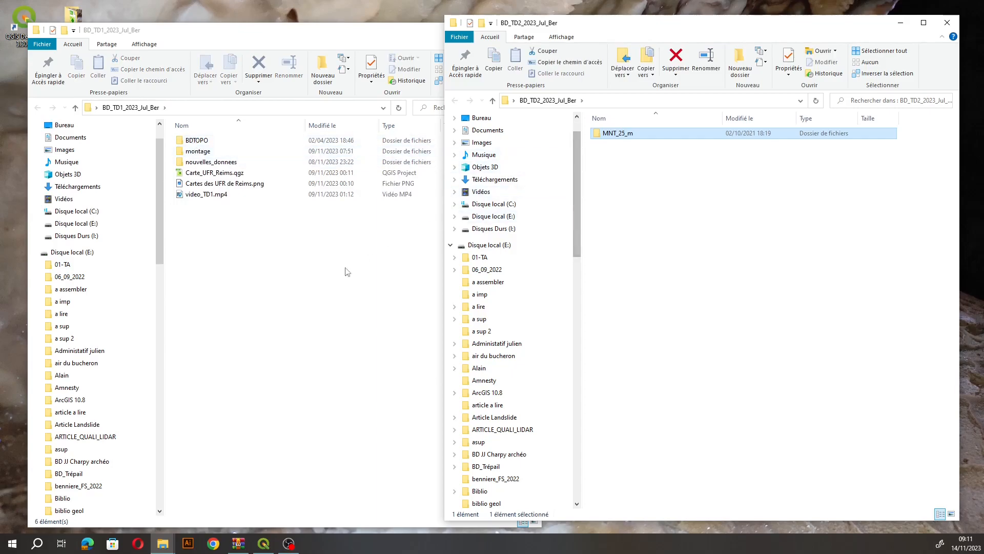
{"action": "key", "text": "ctrl+z"}
{"action": "left_click", "coordinate": [236, 214]}
{"action": "left_click_drag", "start_coordinate": [201, 207], "coordinate": [679, 225]}
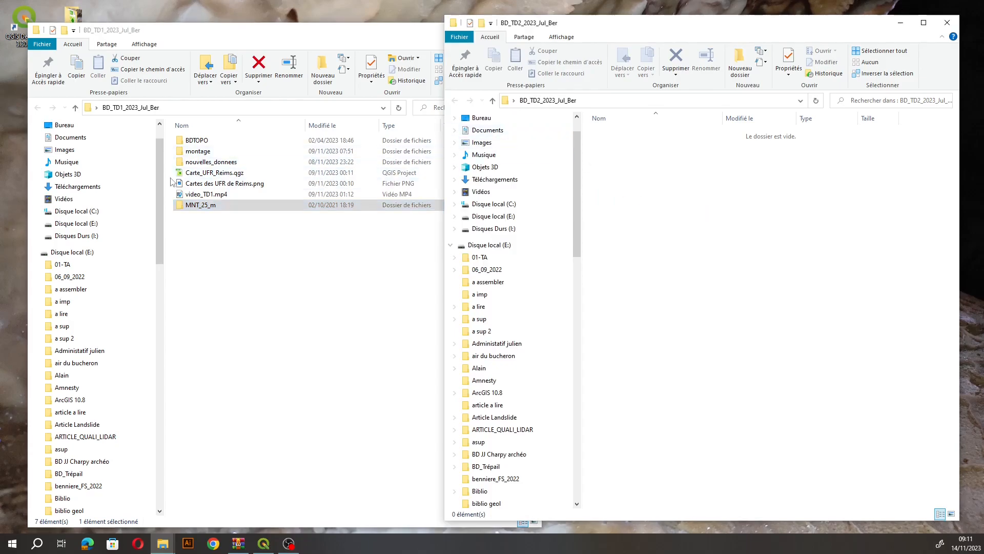
Step: Copy the BDTOPO and nouvelles_donnees folders from BD_TD1_2023_Jul_Ber into BD_TD2_2023_Jul_Ber
{"action": "left_click", "coordinate": [194, 152]}
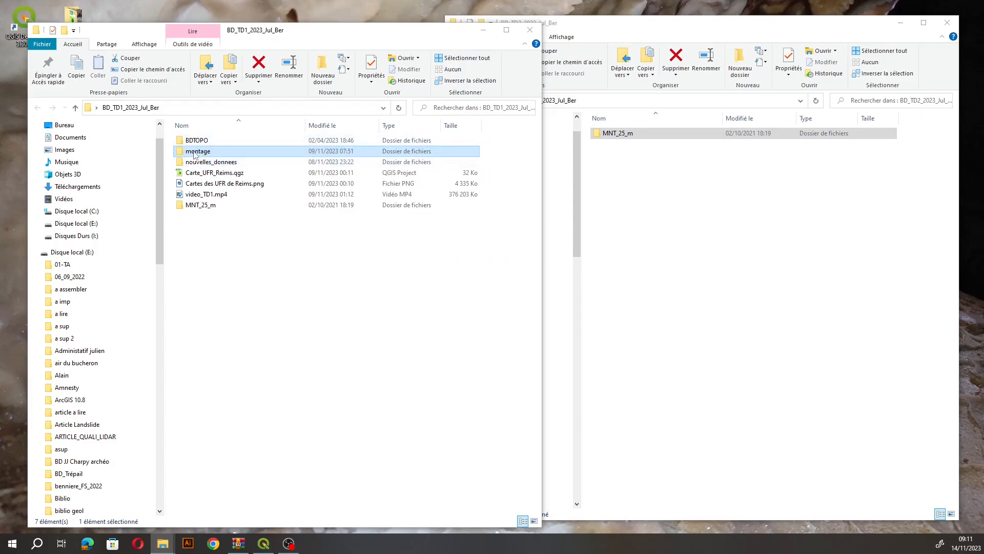
{"action": "left_click", "coordinate": [192, 142]}
{"action": "left_click_drag", "start_coordinate": [193, 142], "coordinate": [645, 208]}
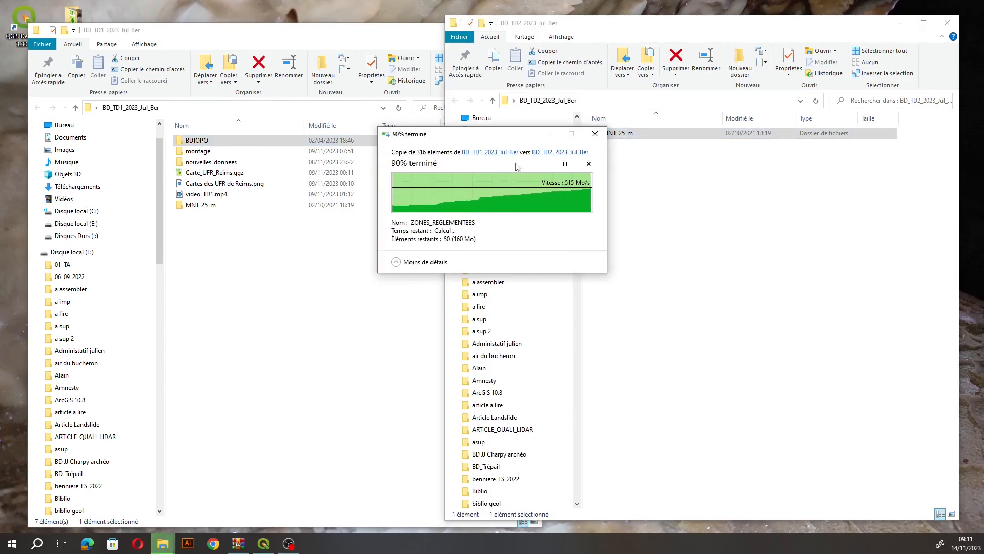
{"action": "left_click_drag", "start_coordinate": [213, 163], "coordinate": [611, 193]}
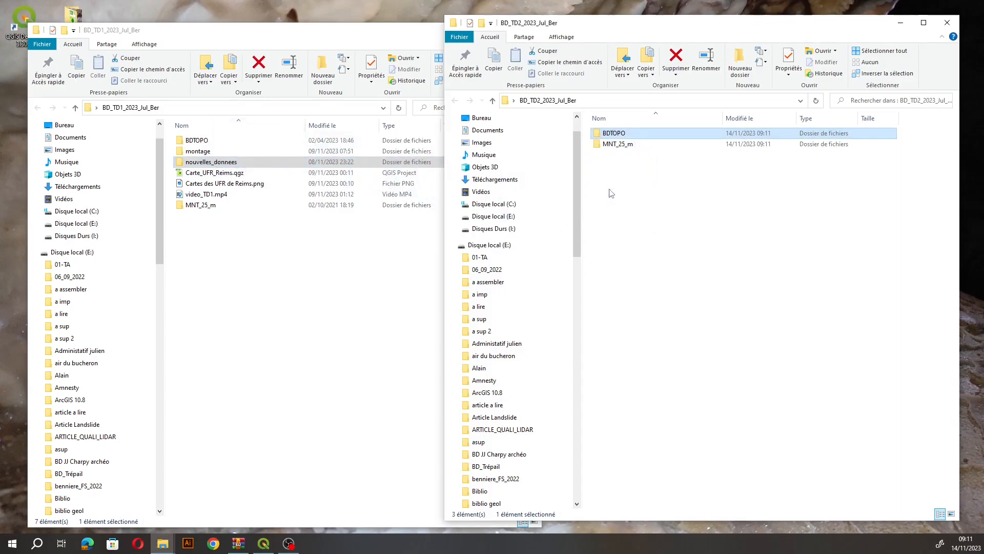
Step: Open the copied nouvelles_donnees folder to check its files and close the BD_TD1_2023_Jul_Ber window
{"action": "double_click", "coordinate": [614, 156]}
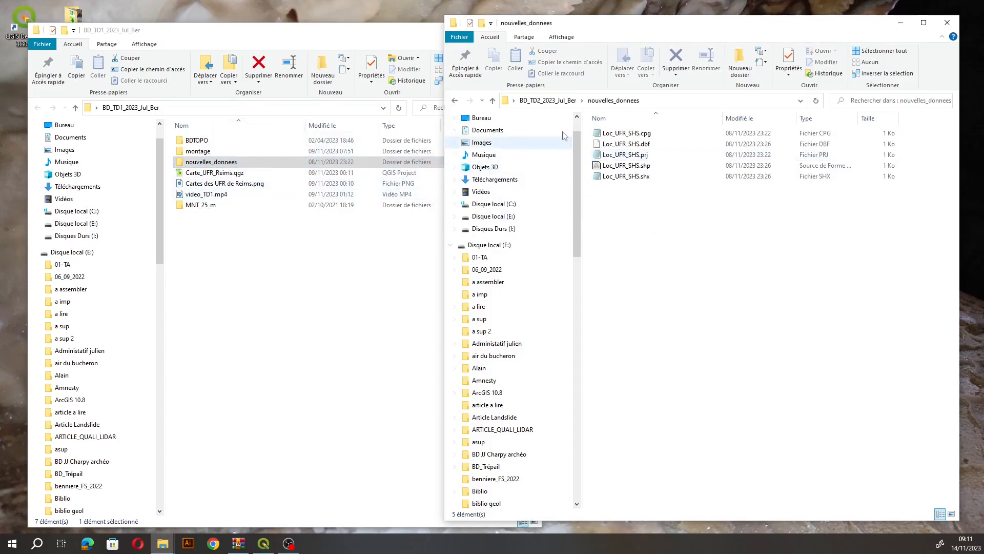
{"action": "left_click", "coordinate": [408, 33]}
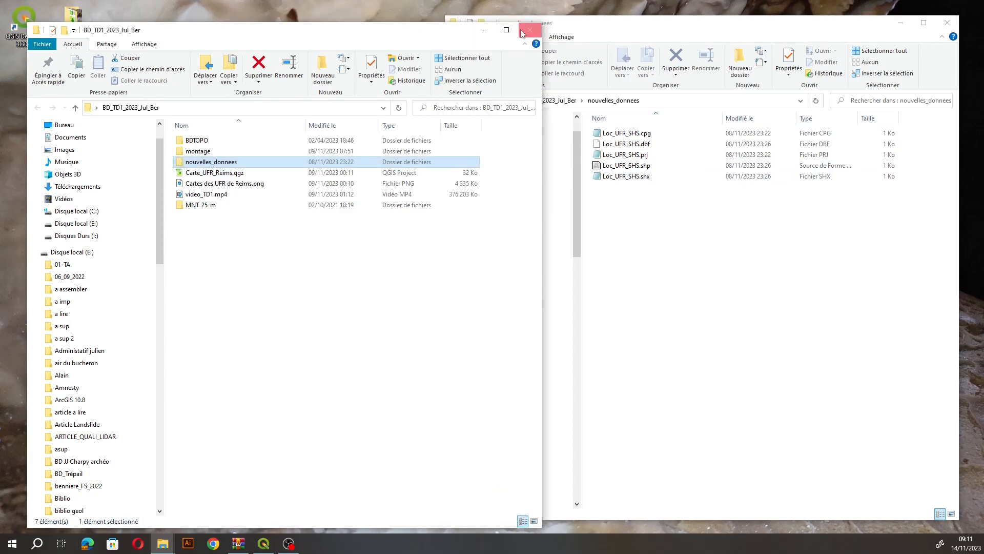
{"action": "left_click", "coordinate": [522, 33]}
{"action": "left_click_drag", "start_coordinate": [526, 29], "coordinate": [435, 30]}
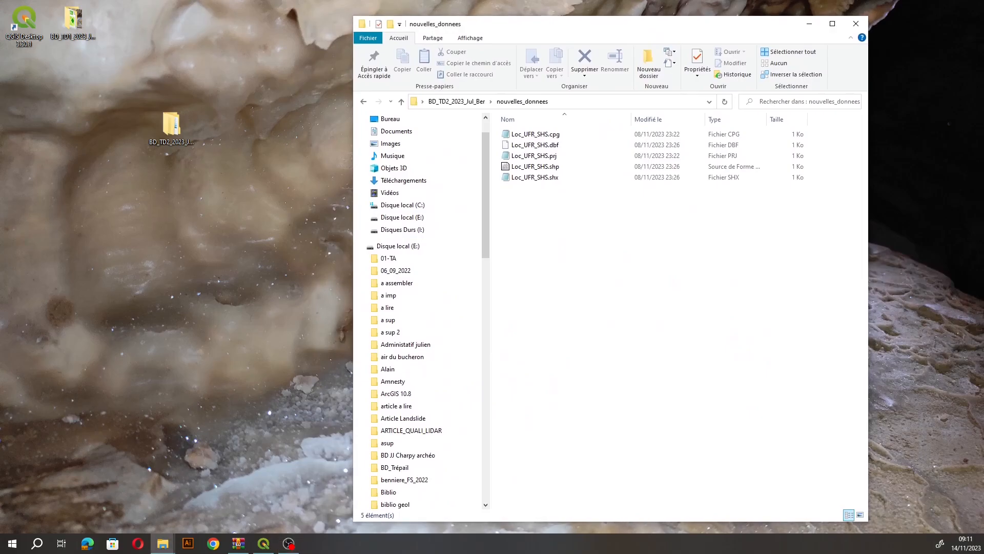
Step: Add the Communes folder to BD_TD2_2023_Jul_Ber and close the window showing the Communes files
{"action": "left_click", "coordinate": [73, 21]}
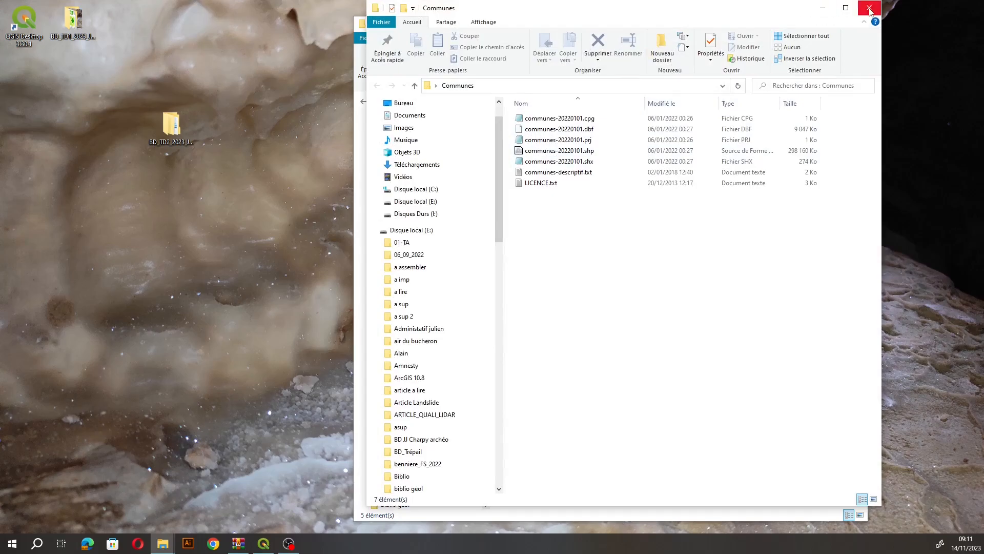
{"action": "left_click_drag", "start_coordinate": [726, 8], "coordinate": [129, 72]}
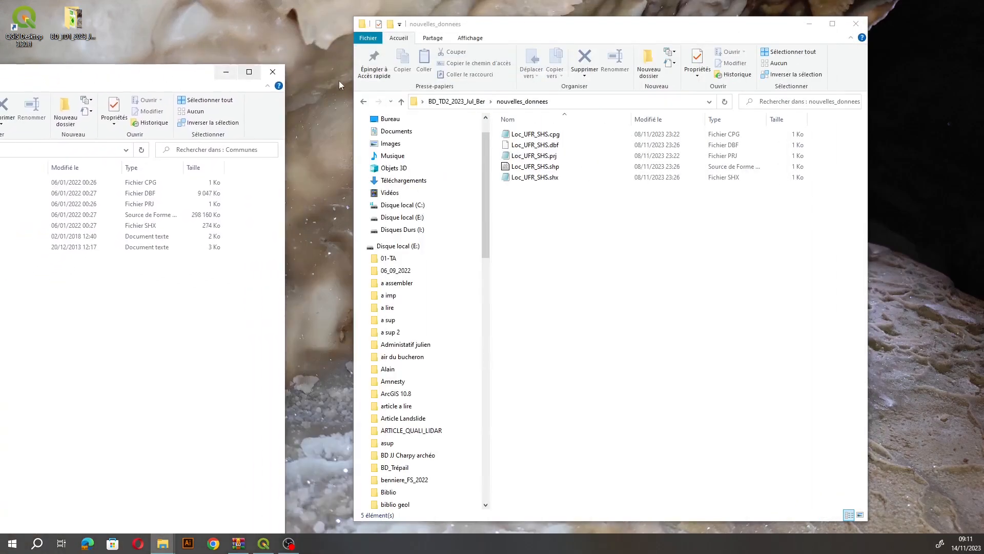
{"action": "left_click", "coordinate": [364, 101]}
{"action": "left_click", "coordinate": [273, 72]}
{"action": "left_click_drag", "start_coordinate": [0, 208], "coordinate": [540, 225]}
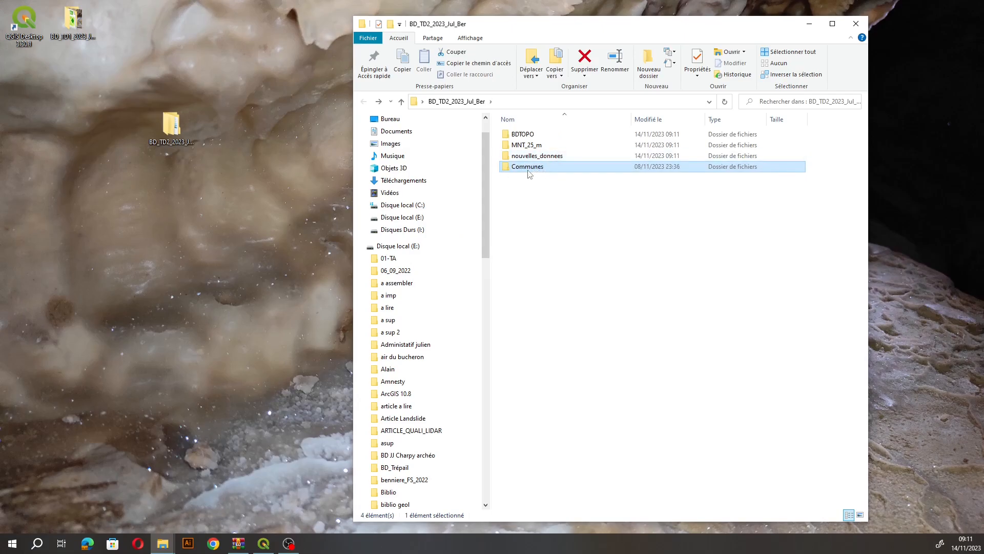
Step: Switch to QGIS, widen the Explorateur panel and remove the existing Concour data Grd est bookmark
{"action": "left_click", "coordinate": [521, 137]}
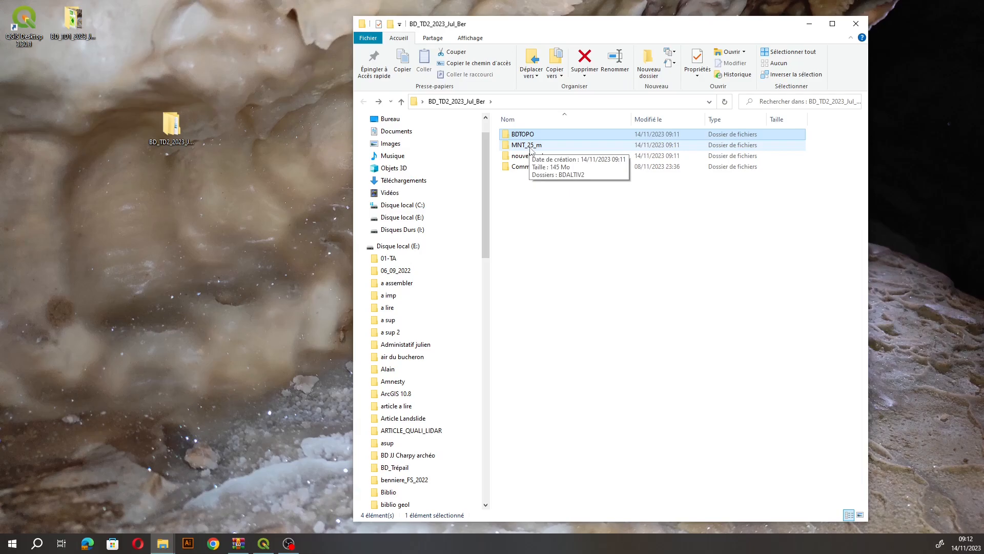
{"action": "left_click", "coordinate": [288, 543]}
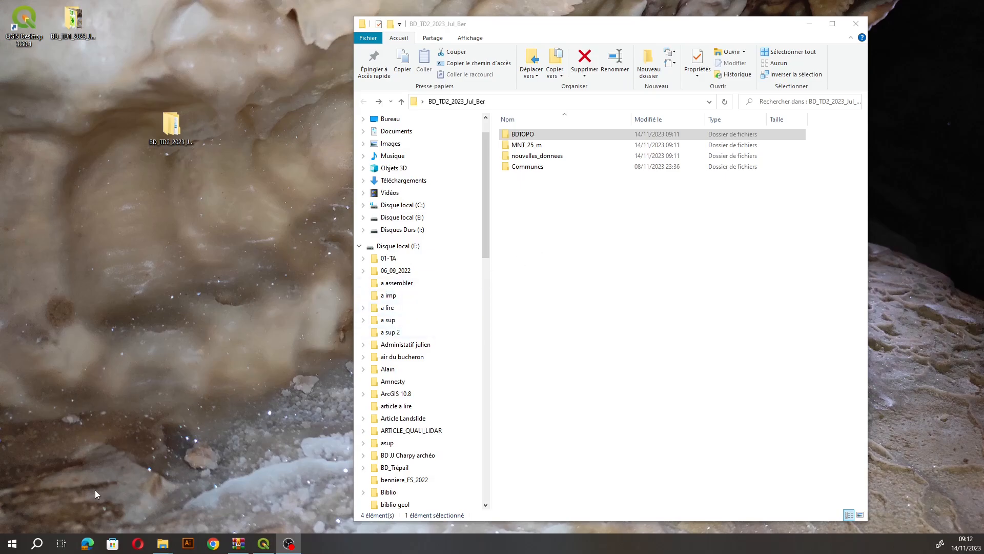
{"action": "left_click", "coordinate": [264, 544]}
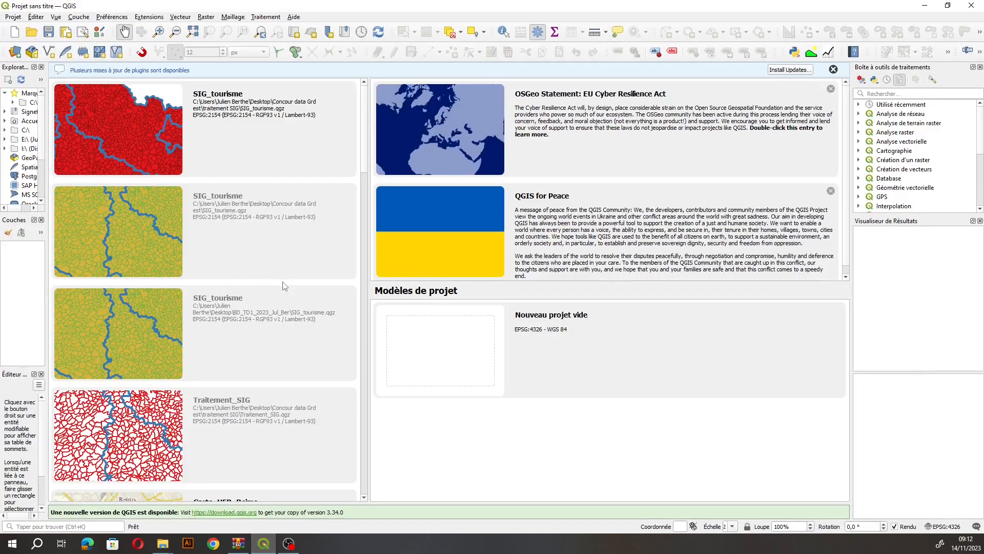
{"action": "left_click_drag", "start_coordinate": [49, 236], "coordinate": [190, 233]}
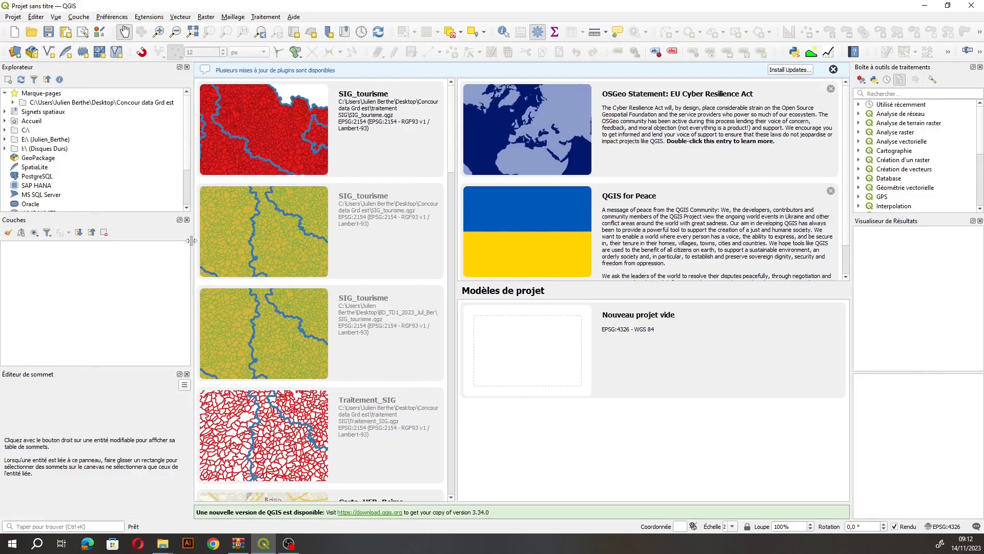
{"action": "right_click", "coordinate": [118, 103]}
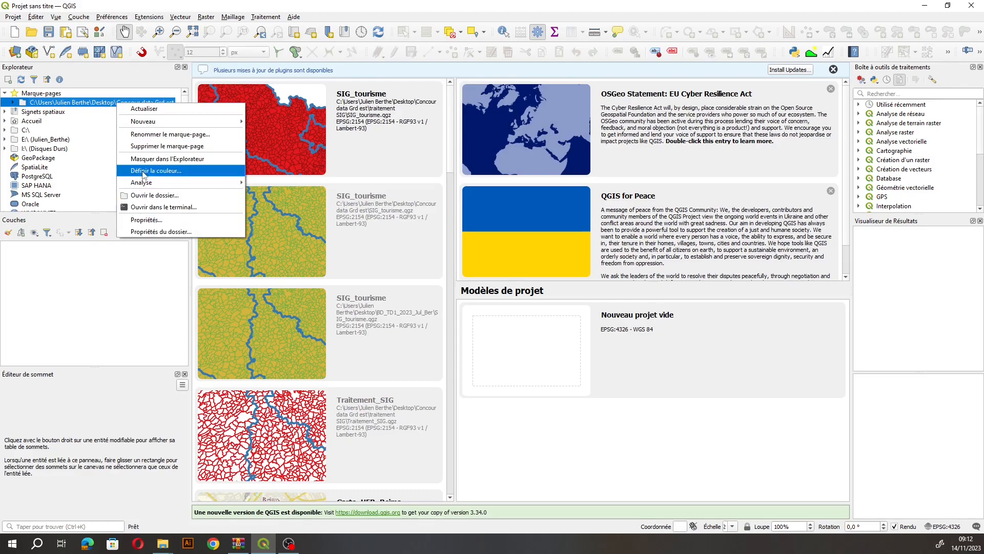
{"action": "left_click", "coordinate": [154, 146]}
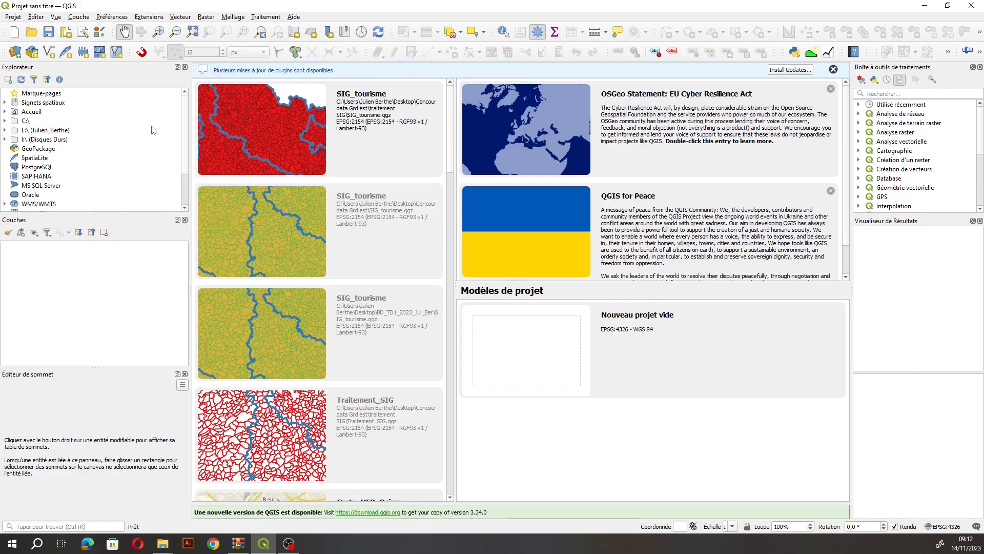
Step: Expand the C: drive in the Explorateur tree and open its Users folder
{"action": "left_click", "coordinate": [5, 122]}
{"action": "scroll", "coordinate": [20, 149], "scroll_direction": "down", "scroll_amount": 4}
{"action": "scroll", "coordinate": [19, 149], "scroll_direction": "up", "scroll_amount": 4}
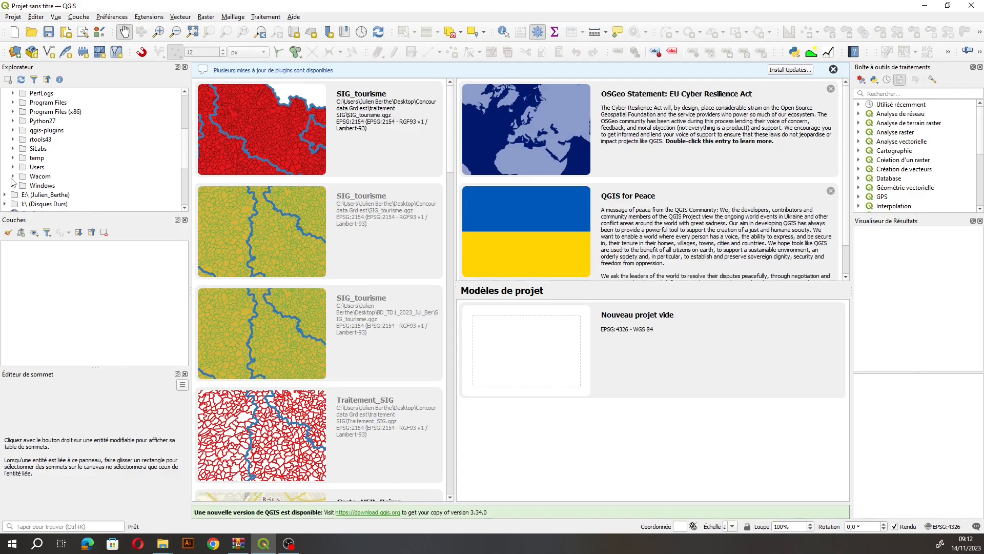
{"action": "scroll", "coordinate": [8, 197], "scroll_direction": "up", "scroll_amount": 4}
{"action": "scroll", "coordinate": [14, 141], "scroll_direction": "down", "scroll_amount": 4}
{"action": "left_click", "coordinate": [13, 167]}
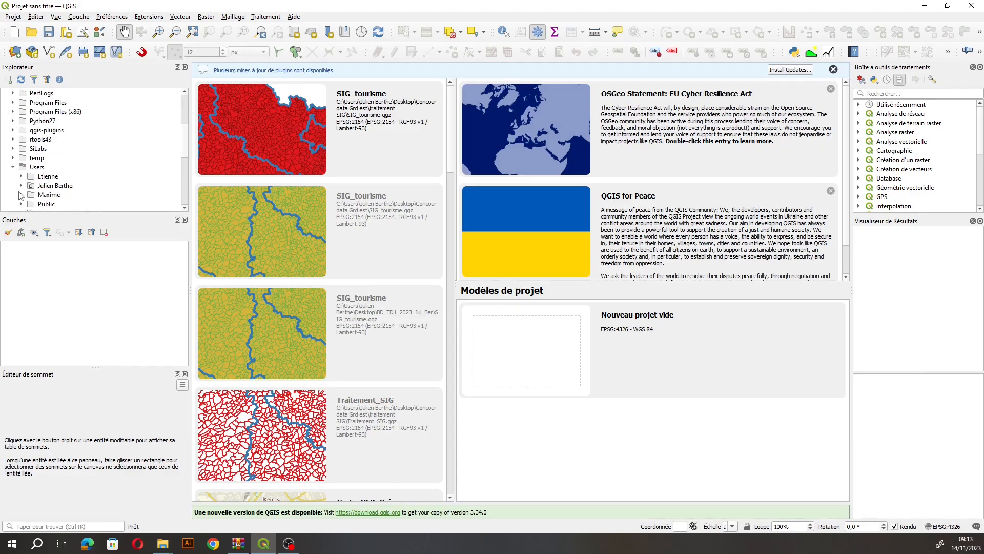
Step: Expand the current user's home folder in the tree and open its Desktop folder
{"action": "left_click", "coordinate": [21, 186]}
{"action": "scroll", "coordinate": [64, 190], "scroll_direction": "down", "scroll_amount": 4}
{"action": "scroll", "coordinate": [73, 182], "scroll_direction": "down", "scroll_amount": 6}
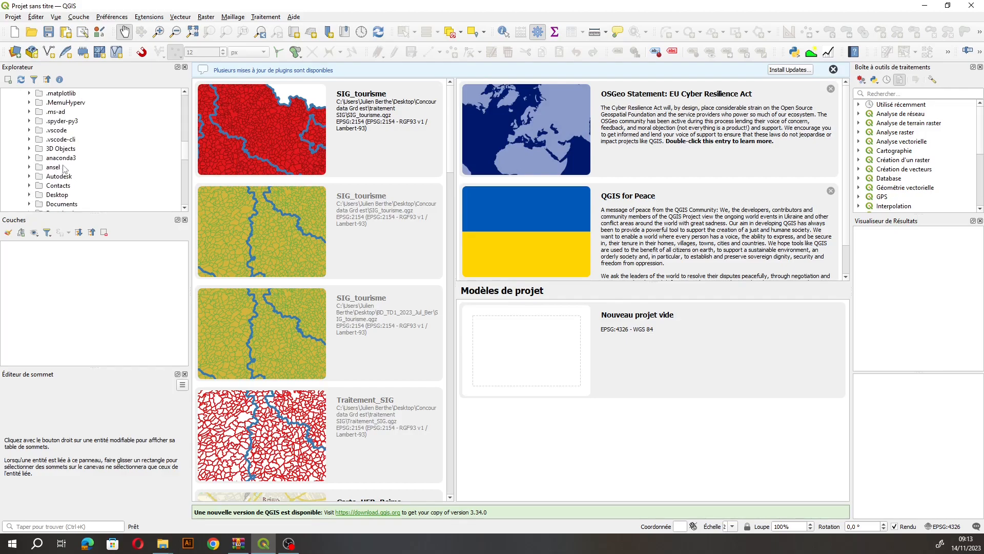
{"action": "scroll", "coordinate": [41, 197], "scroll_direction": "down", "scroll_amount": 3}
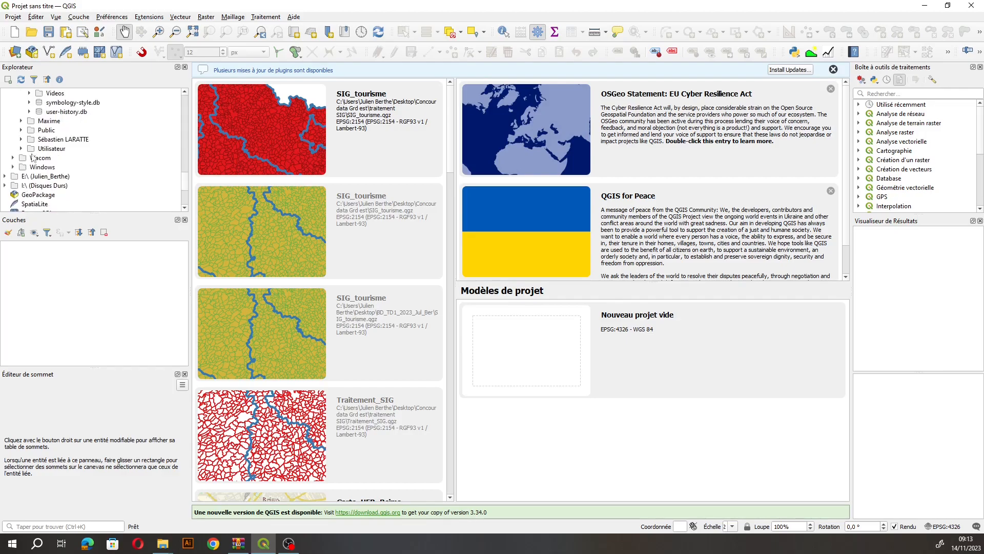
{"action": "scroll", "coordinate": [188, 179], "scroll_direction": "up", "scroll_amount": 2}
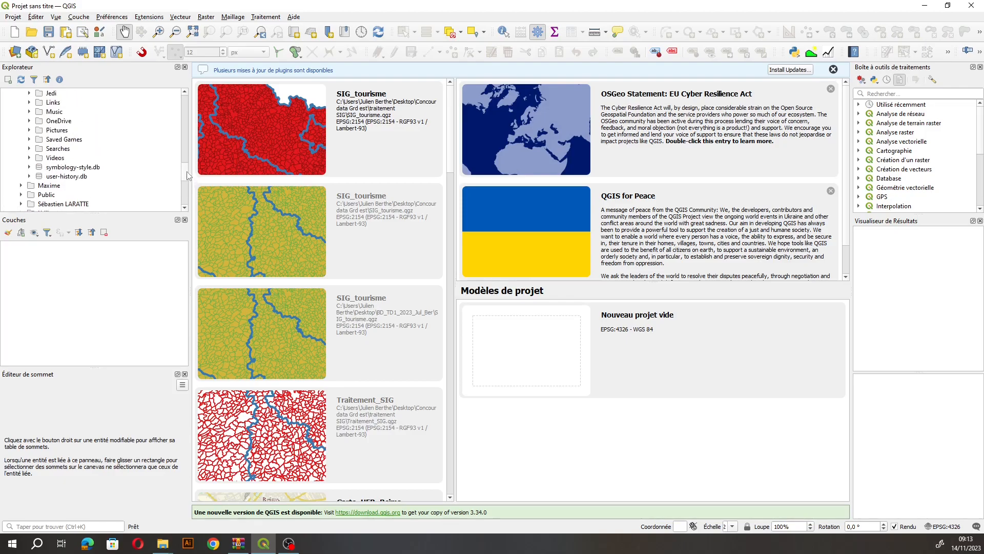
{"action": "scroll", "coordinate": [188, 169], "scroll_direction": "up", "scroll_amount": 3}
{"action": "scroll", "coordinate": [188, 169], "scroll_direction": "up", "scroll_amount": 3}
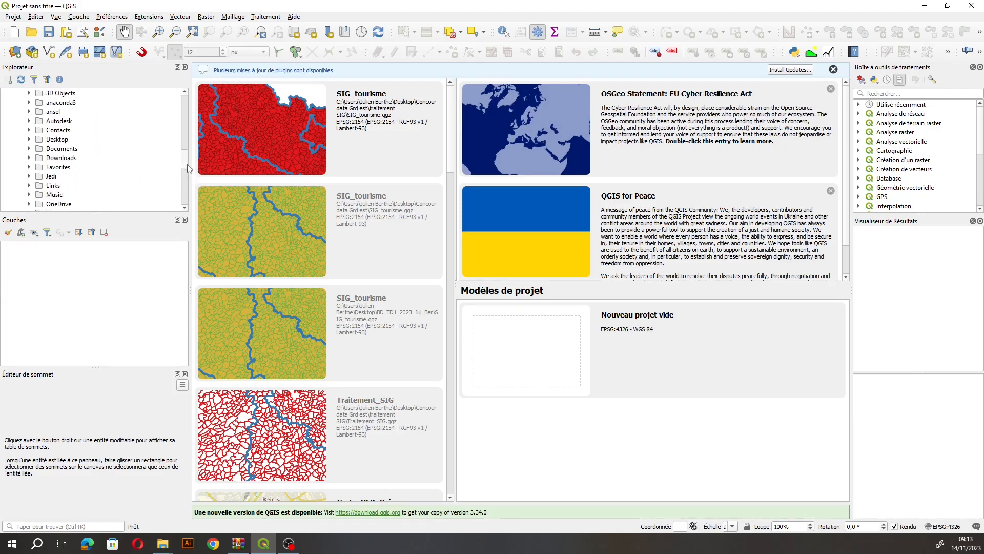
{"action": "left_click", "coordinate": [30, 159]}
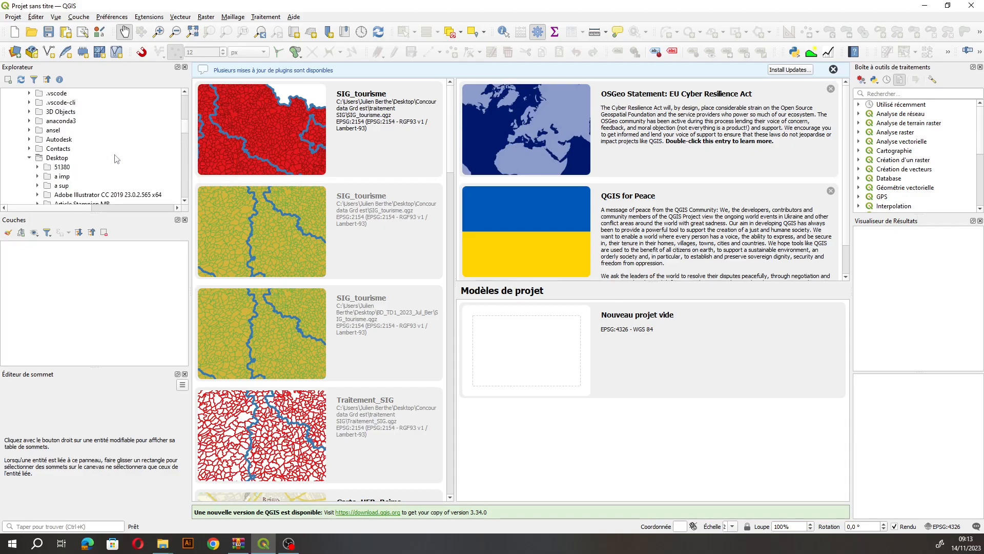
Step: Bookmark the desktop folder BD_TD2_2023_Jul_Ber, collapse the C: drive and expand the new bookmark
{"action": "scroll", "coordinate": [188, 137], "scroll_direction": "down", "scroll_amount": 3}
{"action": "scroll", "coordinate": [188, 137], "scroll_direction": "down", "scroll_amount": 2}
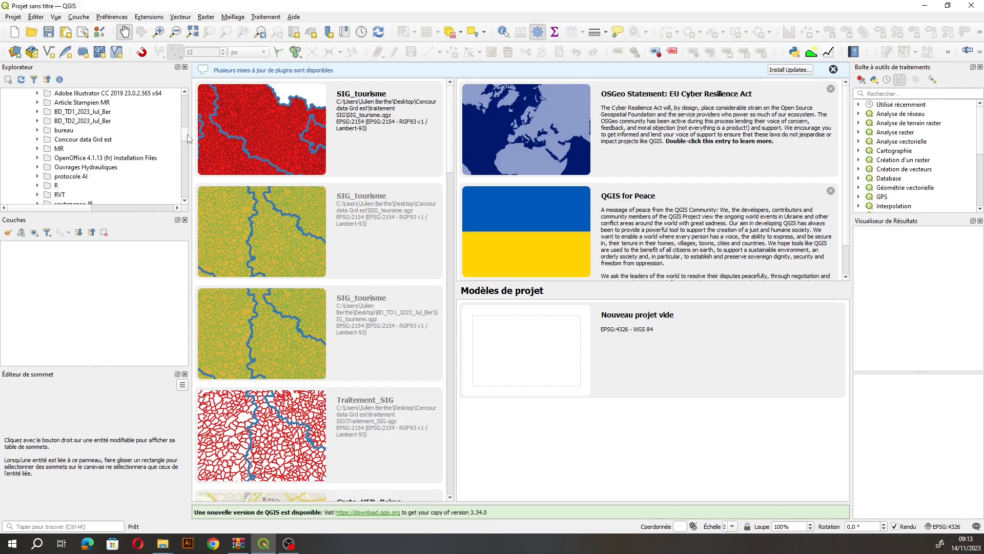
{"action": "right_click", "coordinate": [85, 122]}
{"action": "left_click", "coordinate": [114, 152]}
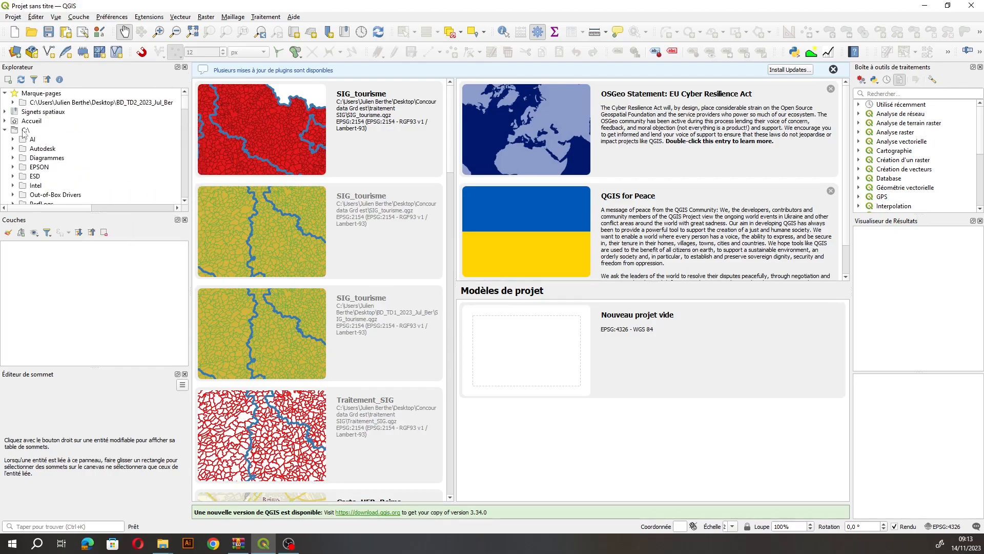
{"action": "left_click", "coordinate": [6, 130]}
{"action": "left_click", "coordinate": [13, 102]}
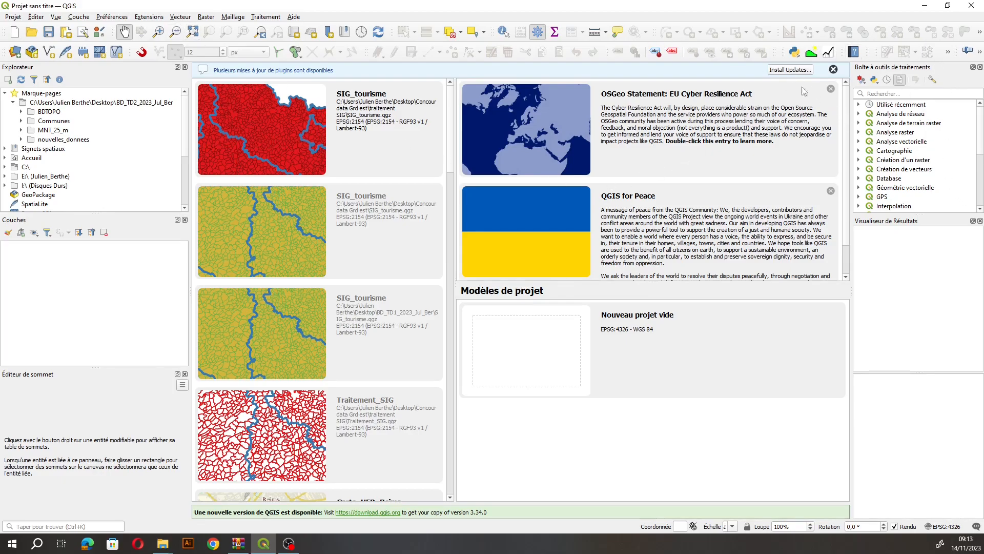
Step: Close the Boîte à outils de traitements and Visualiseur de Résultats panels
{"action": "left_click", "coordinate": [980, 67]}
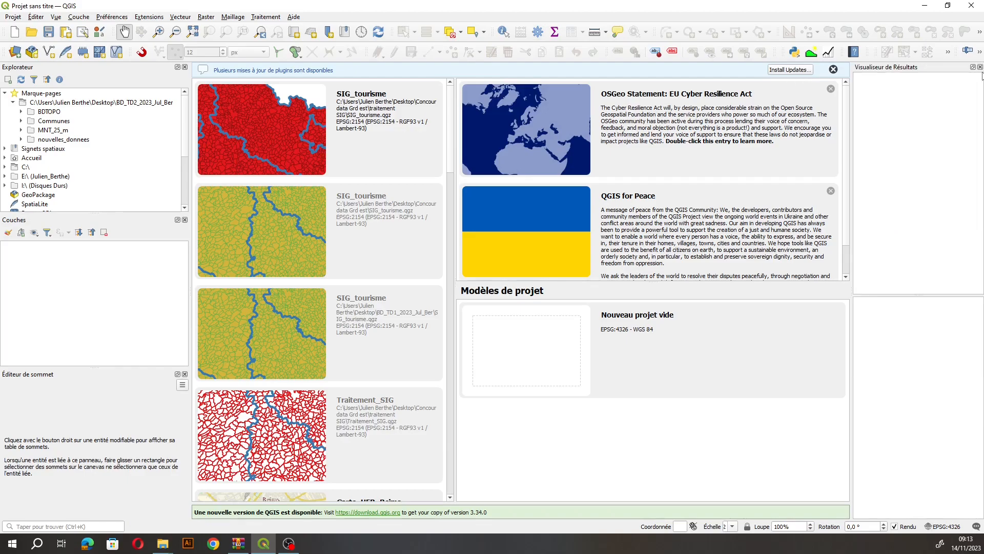
{"action": "left_click", "coordinate": [981, 68]}
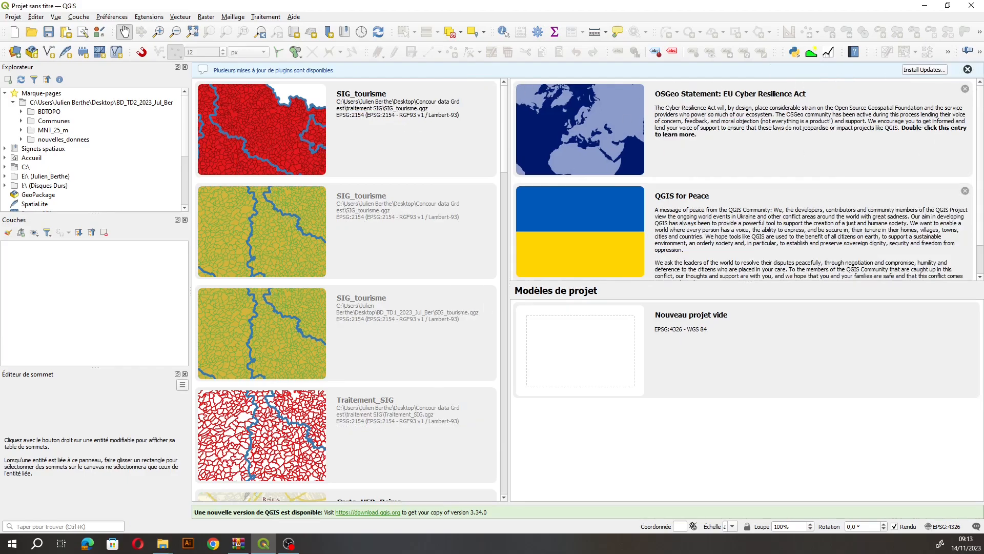
Step: Browse the Analyse de réseau, Analyse de terrain raster and Analyse raster algorithms in the processing toolbox, then close it
{"action": "left_click", "coordinate": [537, 32]}
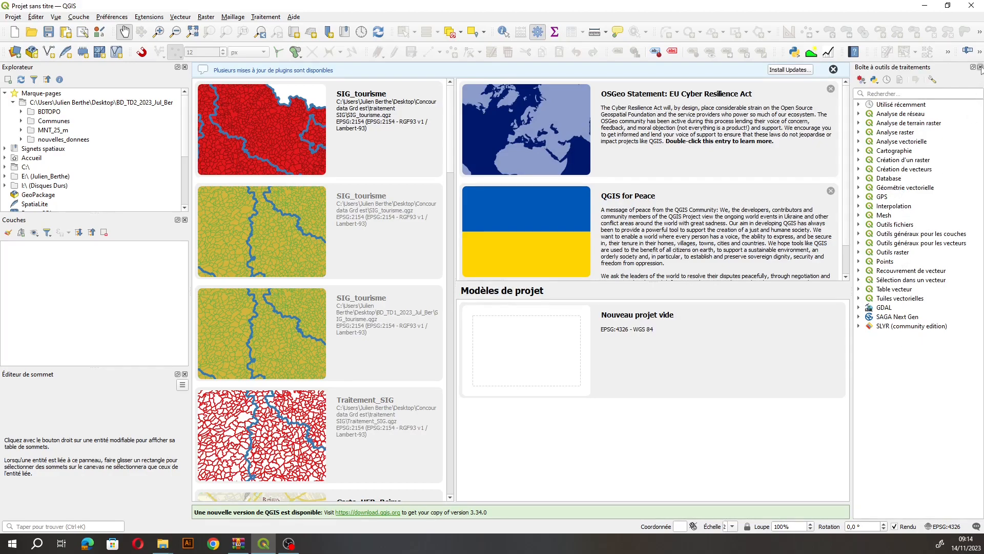
{"action": "left_click", "coordinate": [859, 114]}
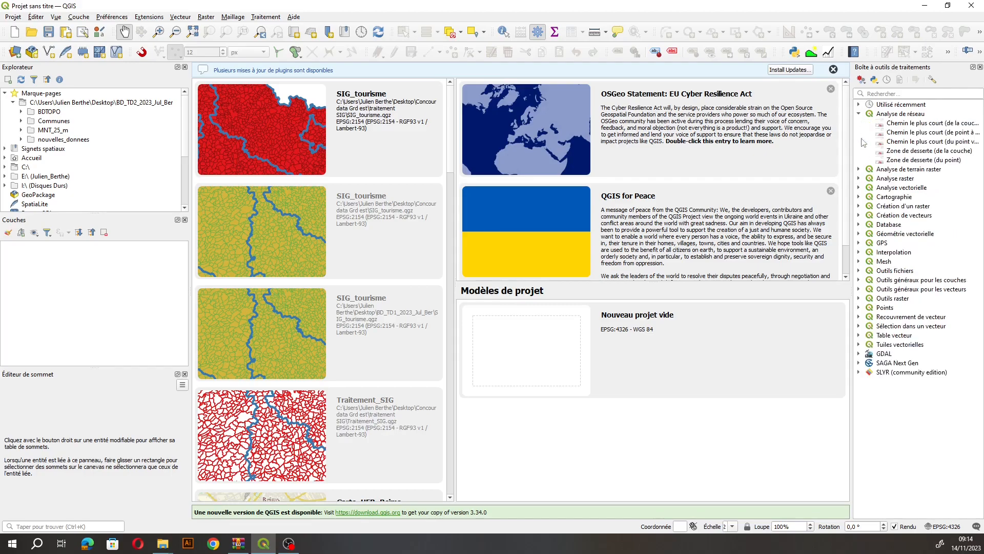
{"action": "left_click", "coordinate": [860, 169]}
{"action": "left_click", "coordinate": [859, 233]}
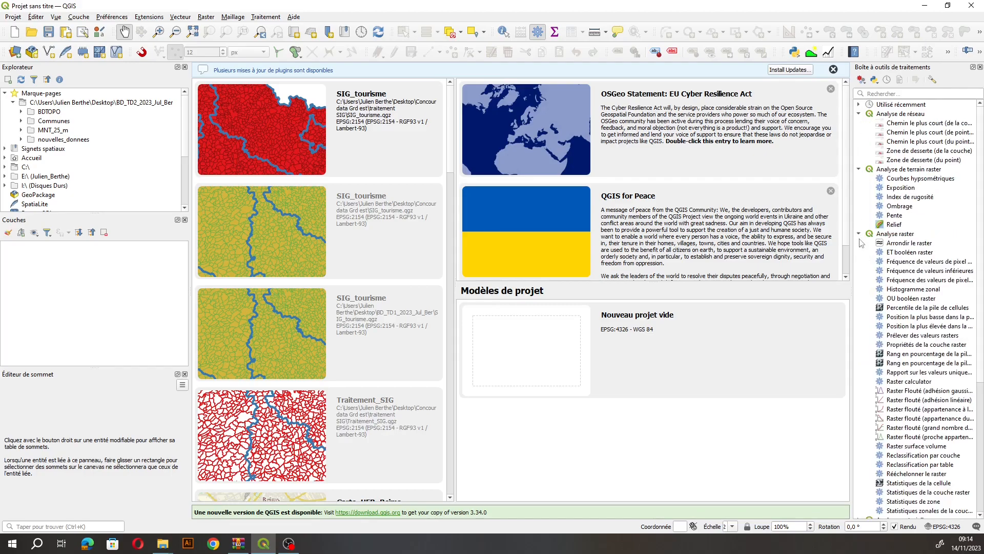
{"action": "left_click", "coordinate": [859, 114]}
{"action": "left_click", "coordinate": [860, 123]}
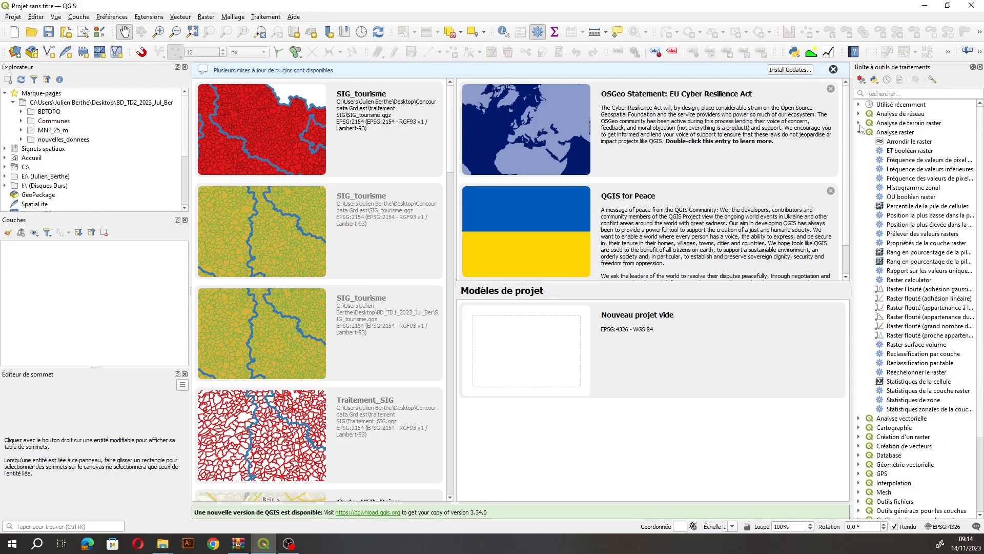
{"action": "left_click", "coordinate": [859, 133]}
{"action": "left_click", "coordinate": [979, 67]}
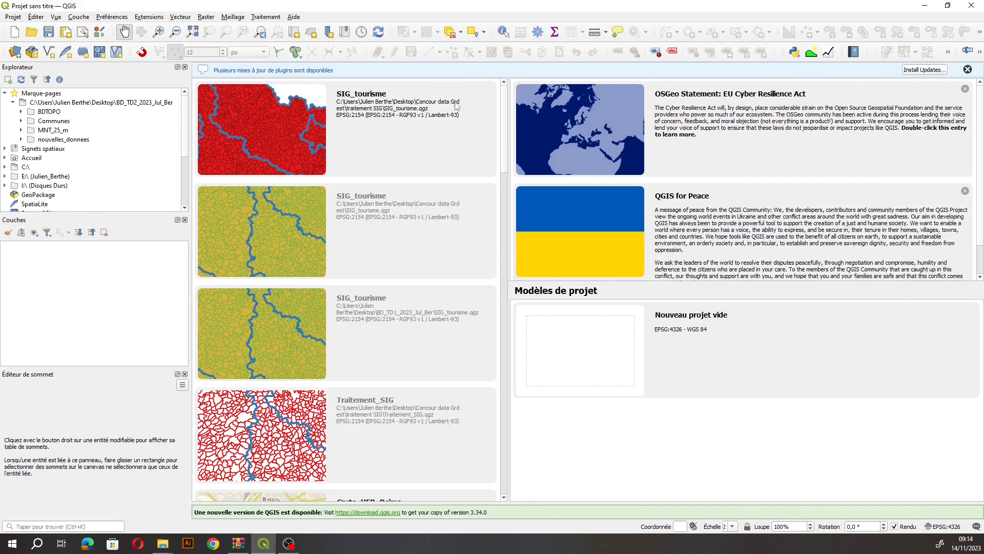
{"action": "left_click", "coordinate": [176, 19]}
{"action": "mouse_move", "coordinate": [205, 19]}
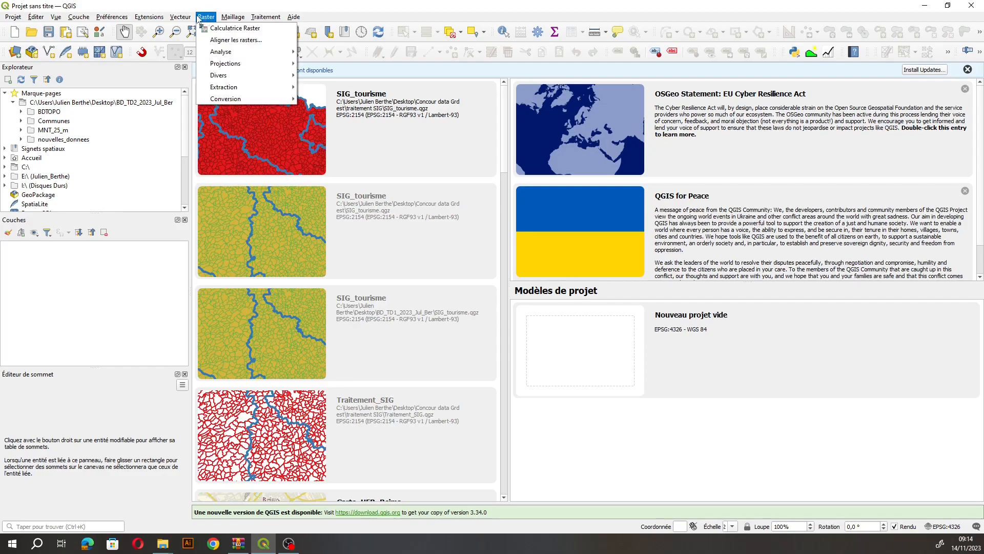
{"action": "mouse_move", "coordinate": [191, 41]}
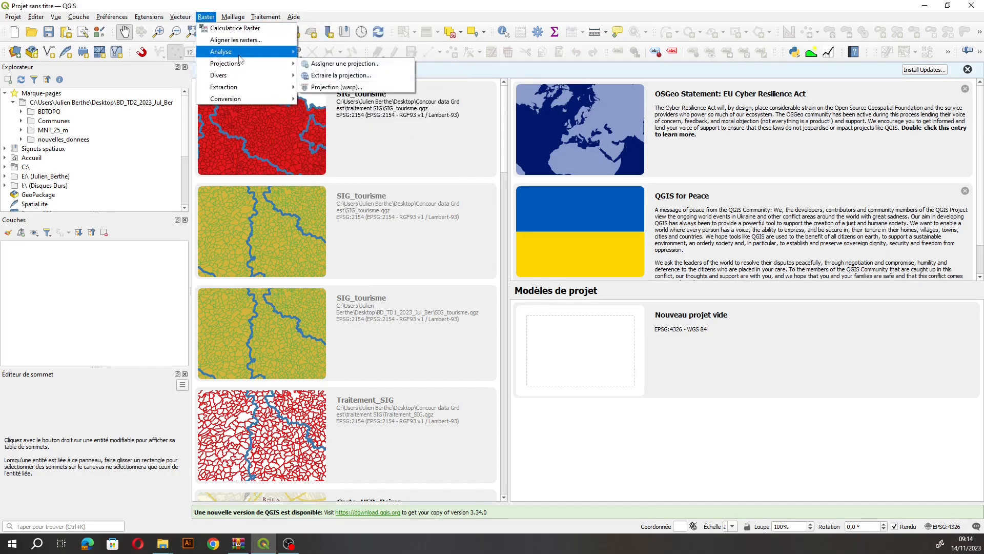
{"action": "mouse_move", "coordinate": [250, 80]}
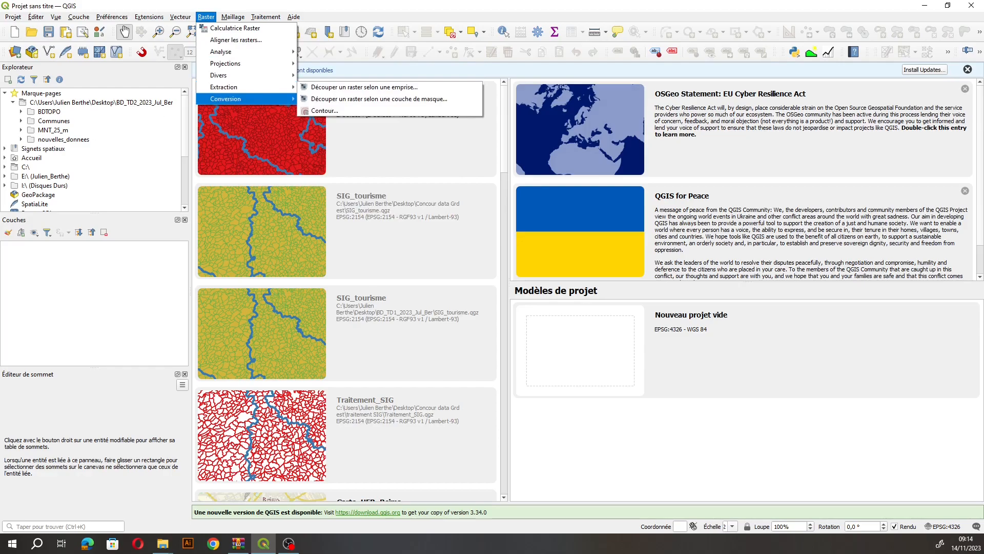
{"action": "key", "text": "alt+Tab"}
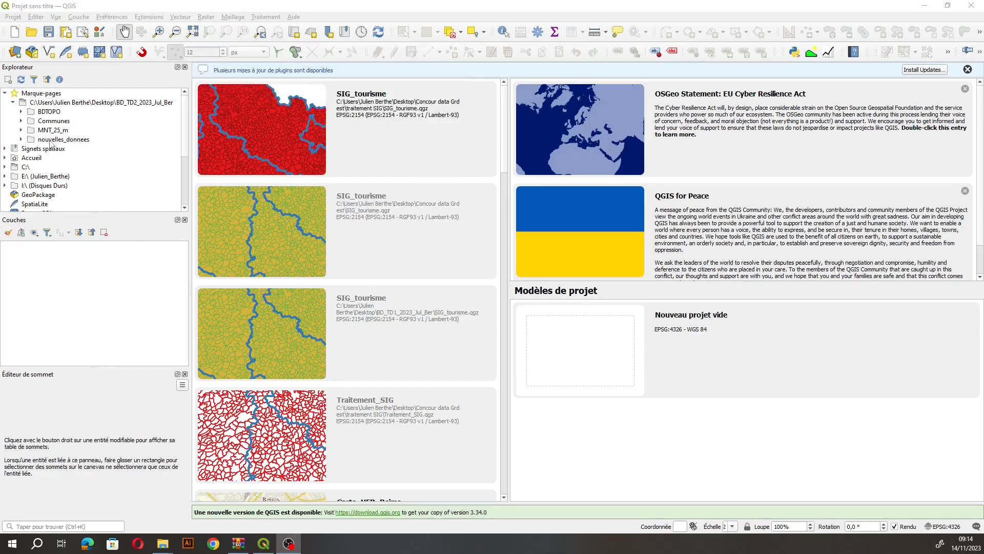
{"action": "left_click", "coordinate": [17, 131]}
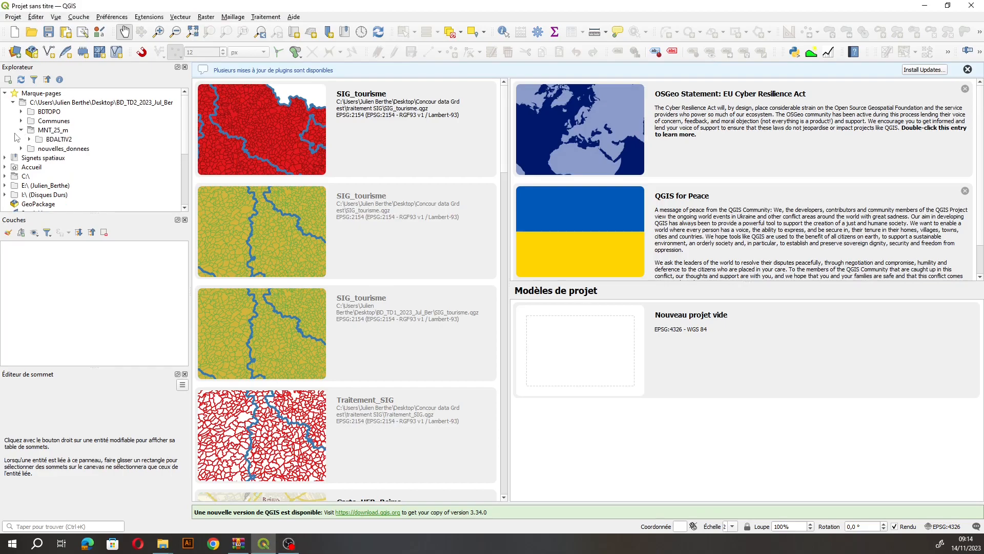
{"action": "left_click", "coordinate": [29, 140]}
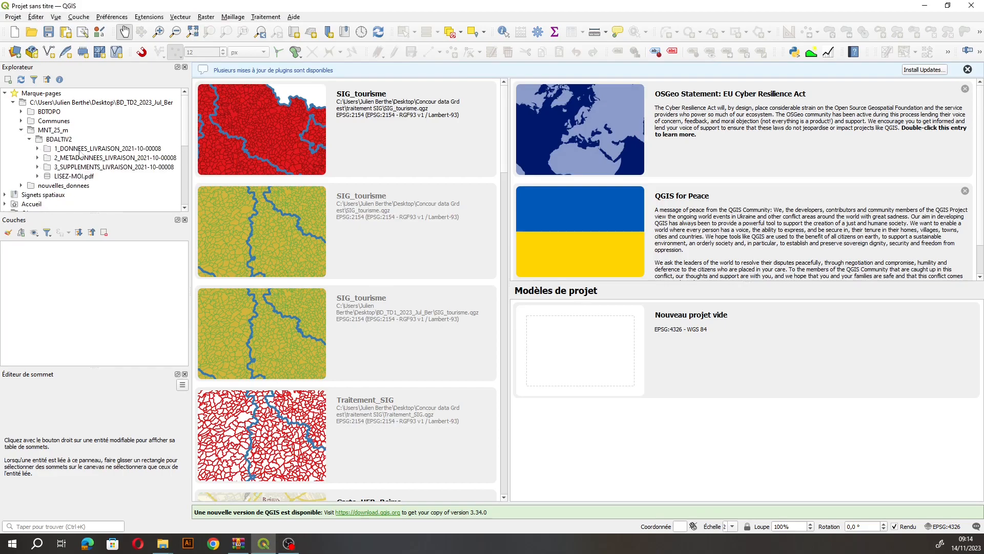
{"action": "left_click", "coordinate": [38, 149]}
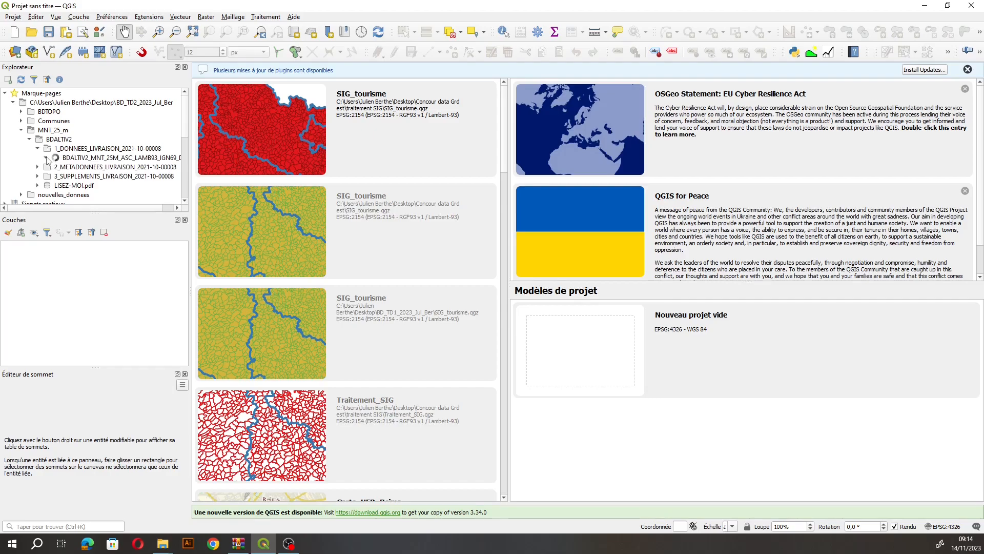
{"action": "left_click", "coordinate": [45, 157]}
{"action": "scroll", "coordinate": [92, 169], "scroll_direction": "down", "scroll_amount": 5}
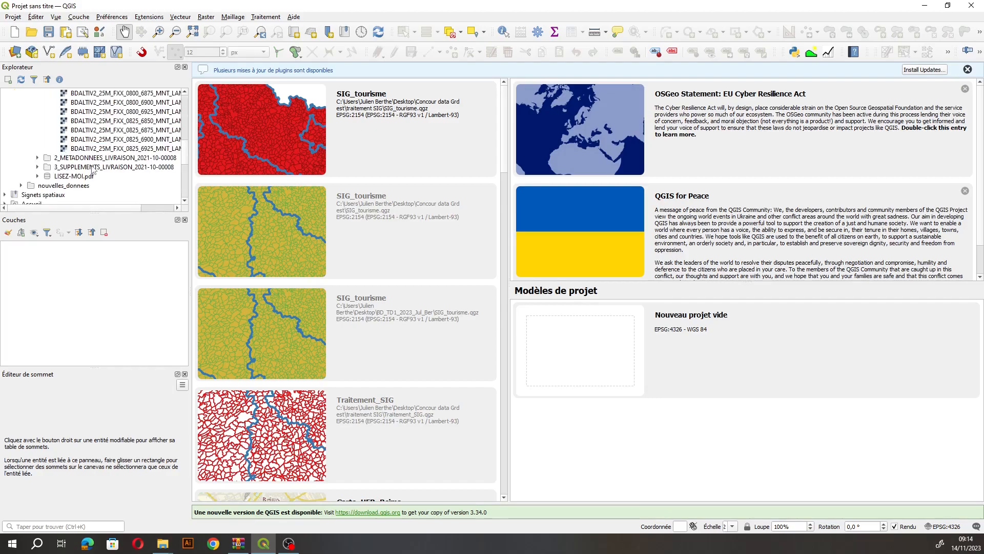
{"action": "left_click", "coordinate": [93, 151], "text": "shift"}
{"action": "left_click_drag", "start_coordinate": [91, 112], "coordinate": [63, 310]}
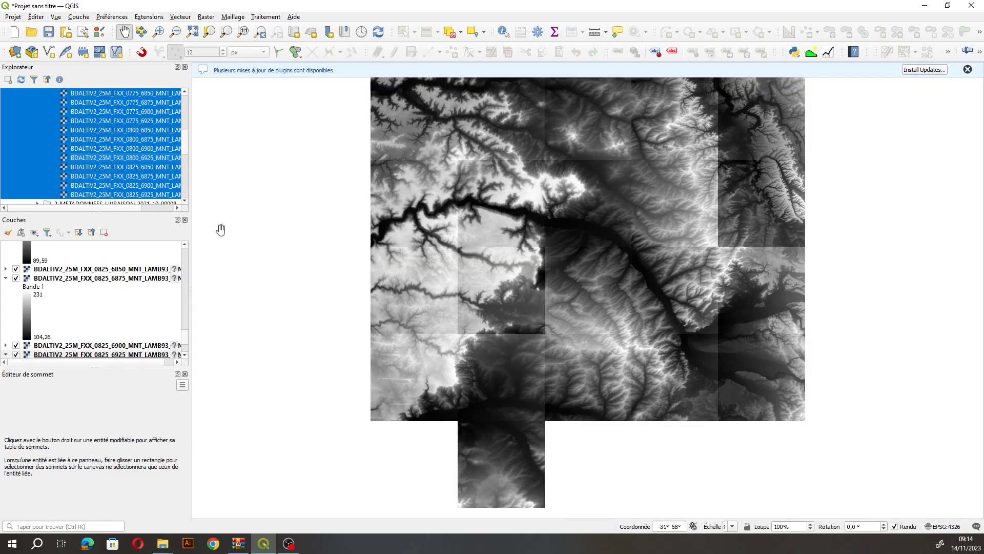
Step: Close the Éditeur de sommet panel and group all the BDALTIV2_25M layers under the name mnt25m
{"action": "left_click_drag", "start_coordinate": [185, 337], "coordinate": [185, 240]}
{"action": "left_click", "coordinate": [50, 248]}
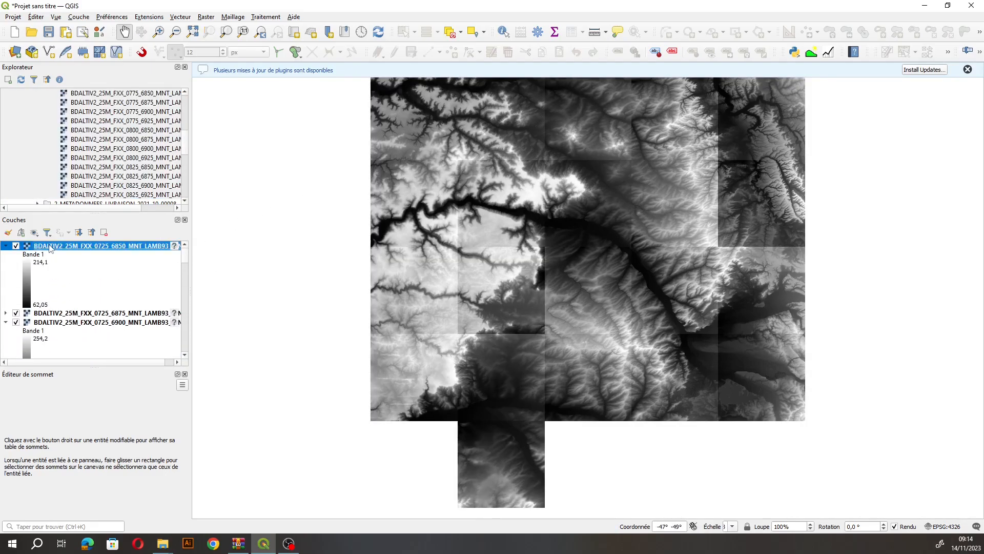
{"action": "left_click", "coordinate": [185, 375]}
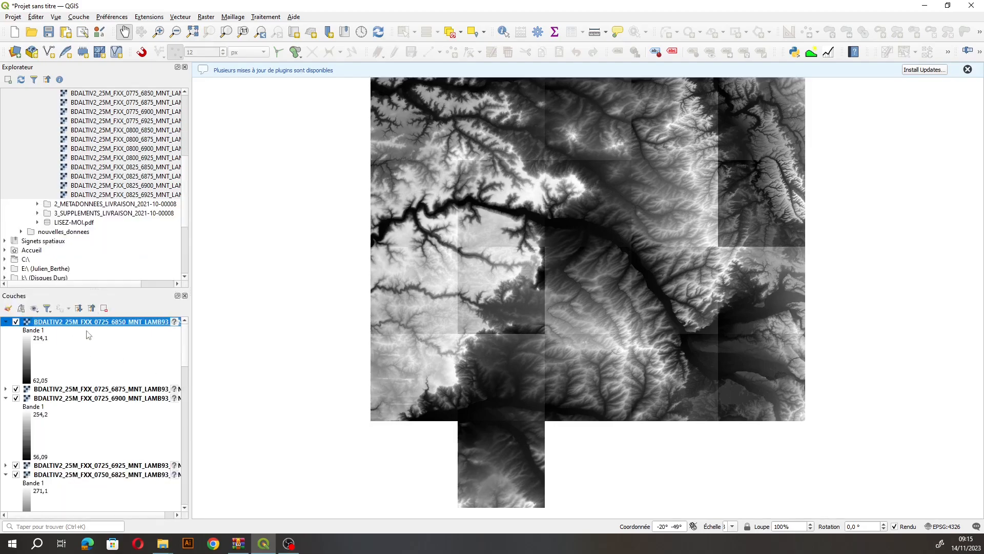
{"action": "scroll", "coordinate": [85, 444], "scroll_direction": "down", "scroll_amount": 10}
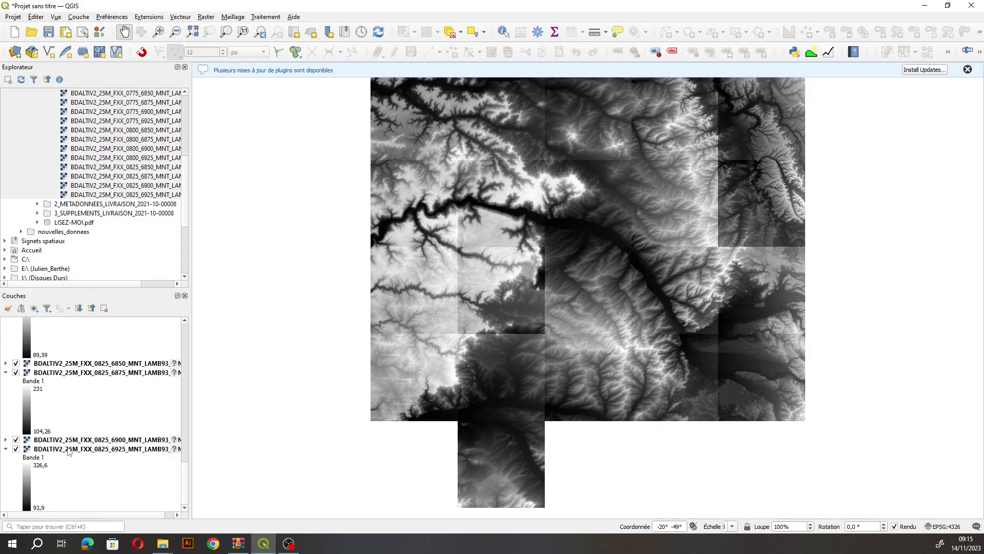
{"action": "left_click", "coordinate": [70, 449], "text": "shift"}
{"action": "right_click", "coordinate": [74, 443]}
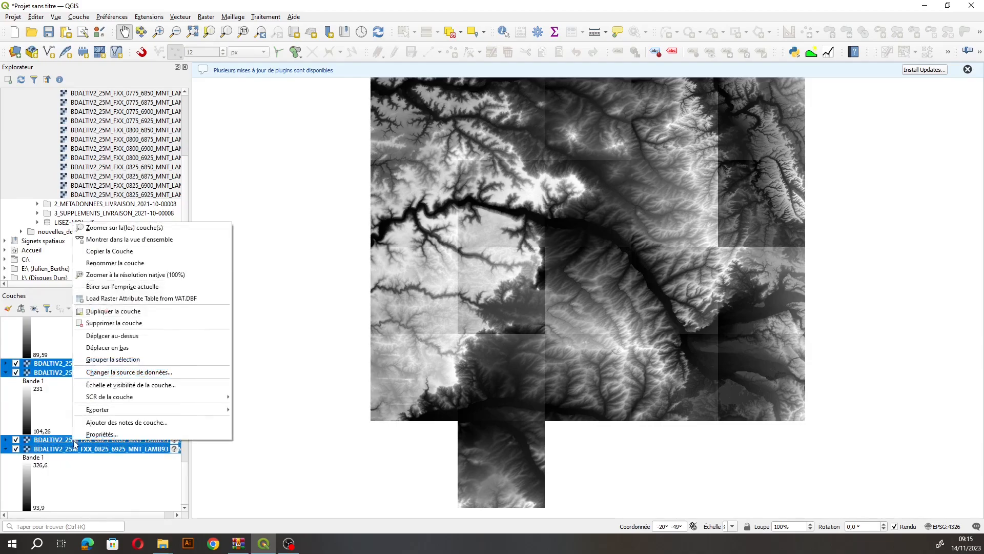
{"action": "left_click", "coordinate": [130, 361]}
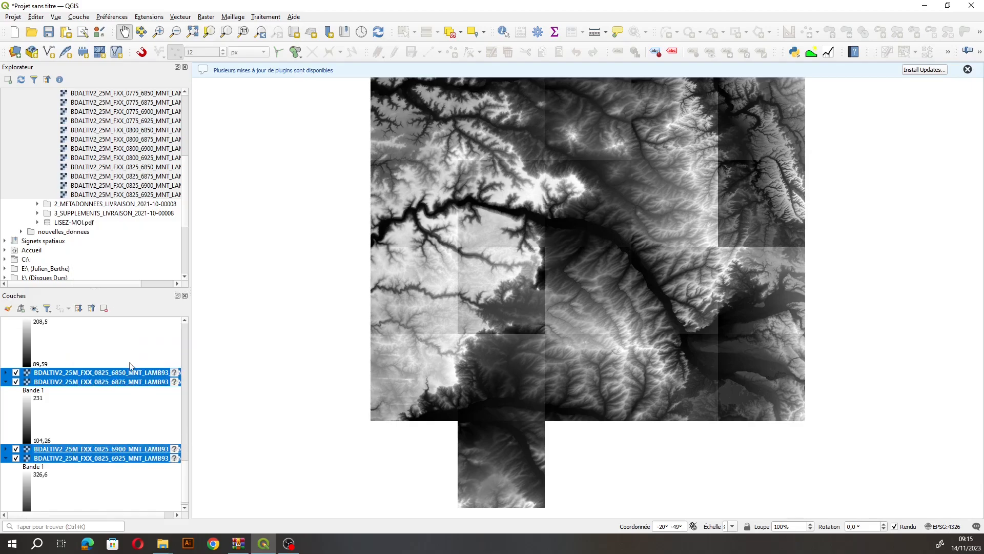
{"action": "key", "text": "BackSpace"}
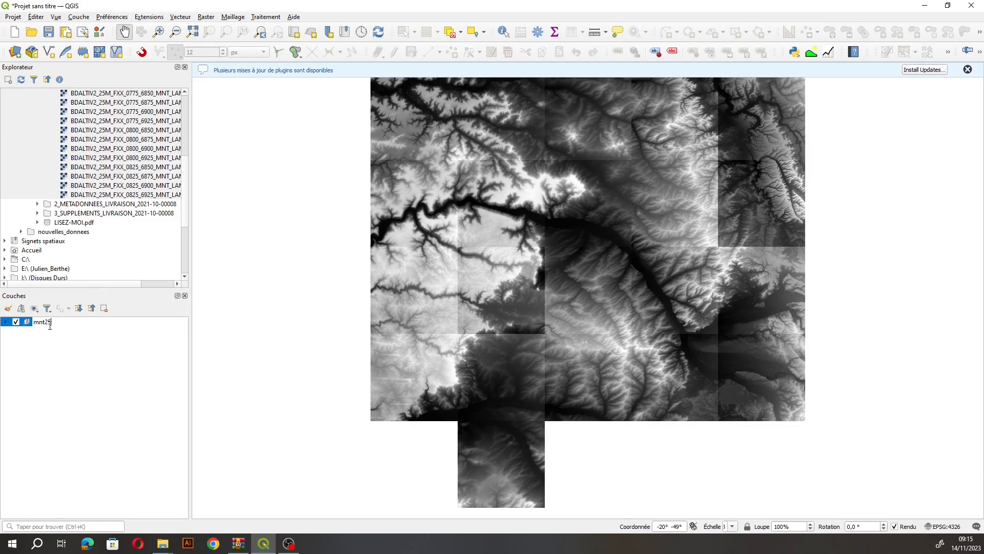
{"action": "type", "text": "mnt25m"}
{"action": "key", "text": "Return"}
Step: Hide the mnt25m group and show it again to check its tiles on the map
{"action": "left_click", "coordinate": [15, 323]}
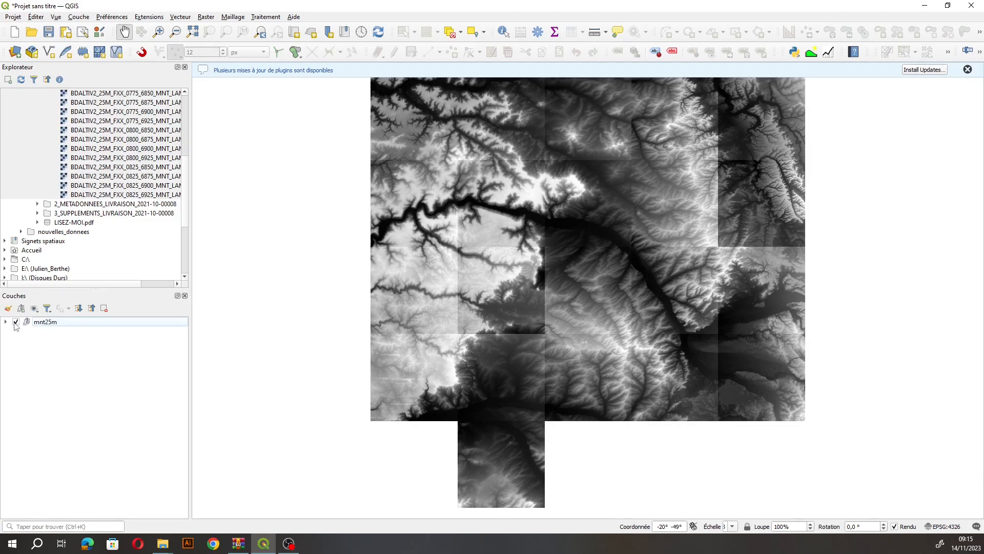
{"action": "left_click", "coordinate": [16, 323]}
{"action": "left_click", "coordinate": [16, 323]}
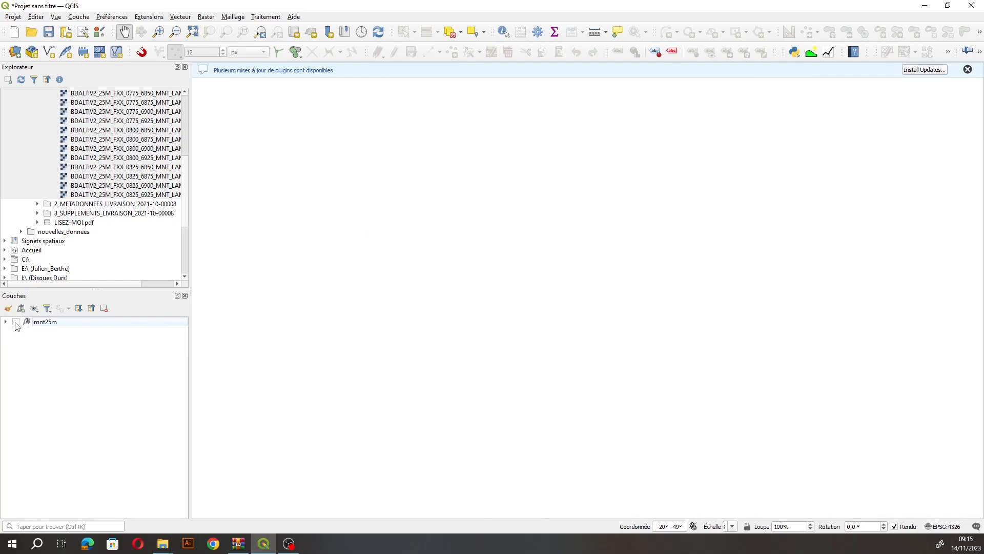
{"action": "left_click", "coordinate": [15, 322]}
Step: Collapse the MNT_25_m folder and expand BDTOPO down to the ADMINISTRATIF folder in BDT_3-3_SHP_LAMB93_D051-ED2023-03-15
{"action": "scroll", "coordinate": [90, 213], "scroll_direction": "up", "scroll_amount": 6}
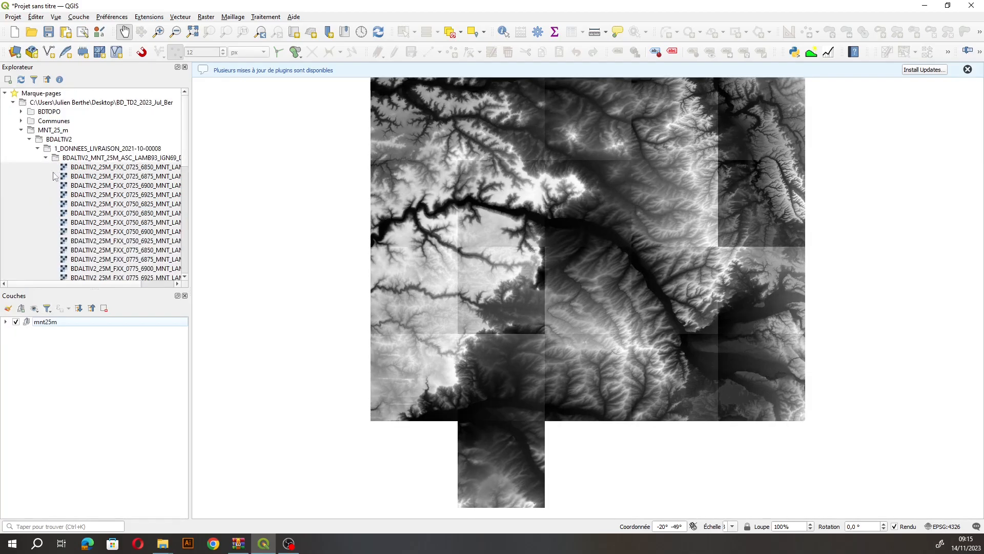
{"action": "left_click", "coordinate": [21, 130]}
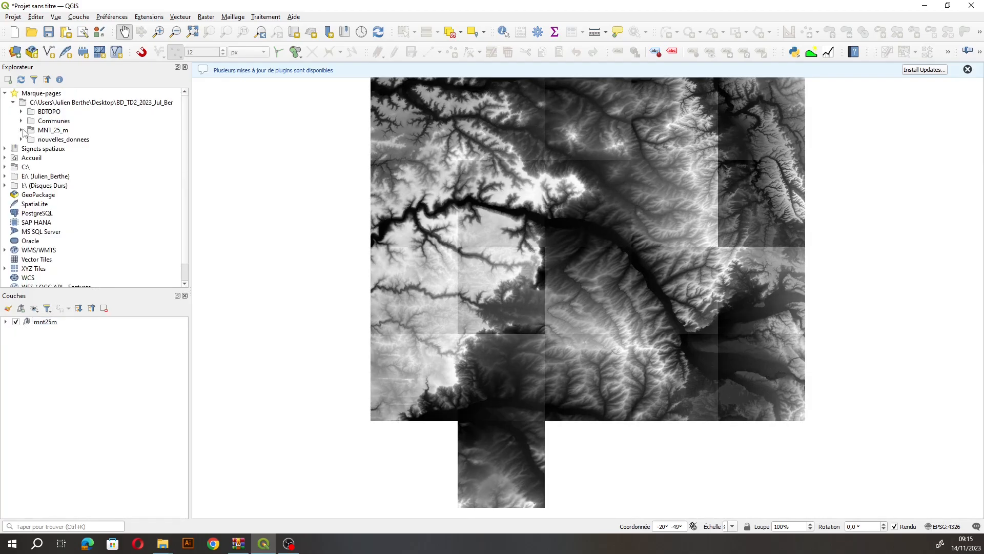
{"action": "left_click", "coordinate": [22, 112]}
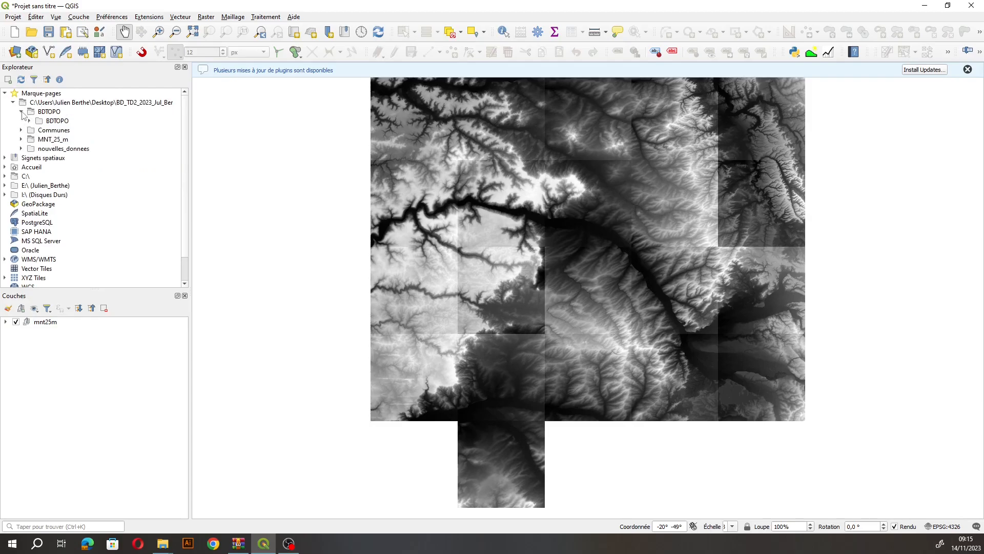
{"action": "left_click", "coordinate": [29, 121]}
{"action": "left_click", "coordinate": [38, 130]}
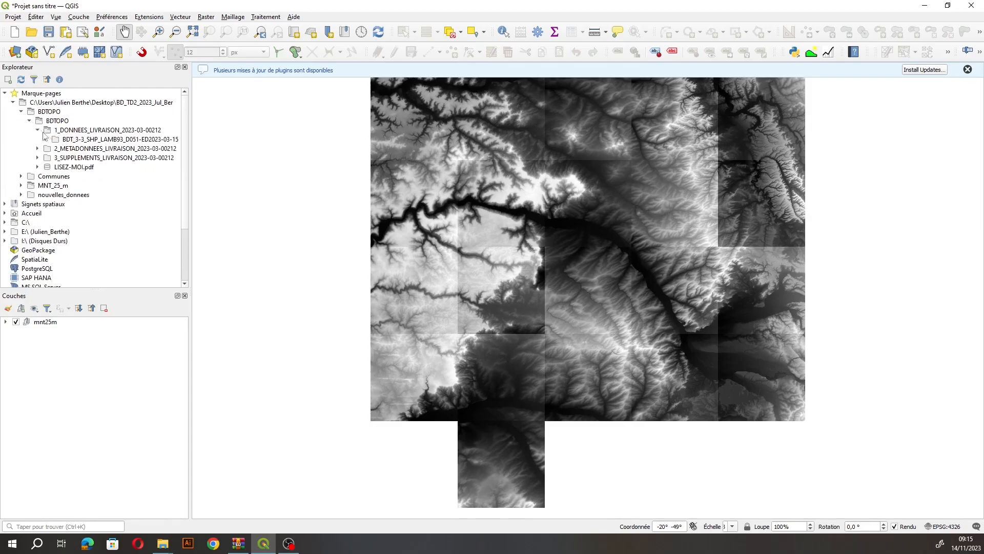
{"action": "left_click", "coordinate": [46, 139]}
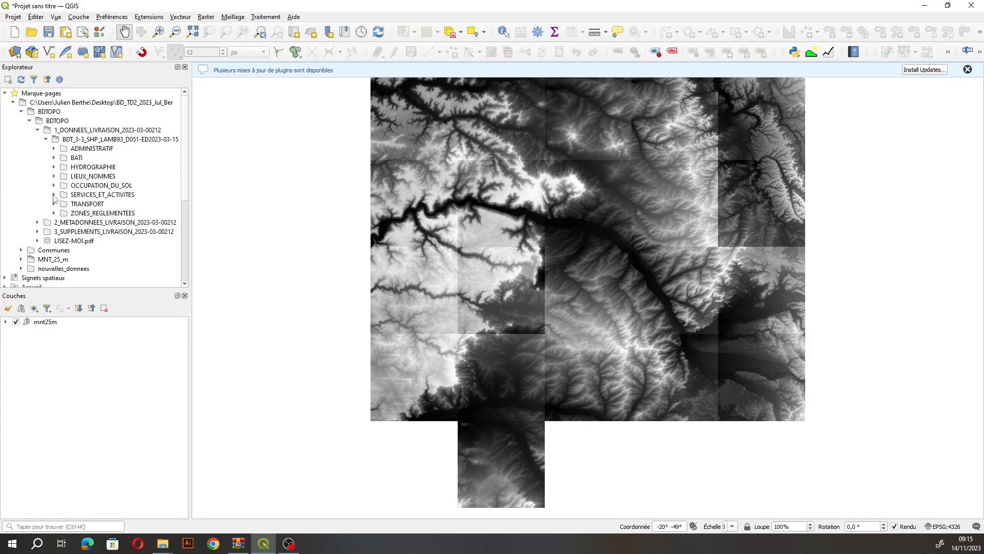
{"action": "left_click", "coordinate": [54, 149]}
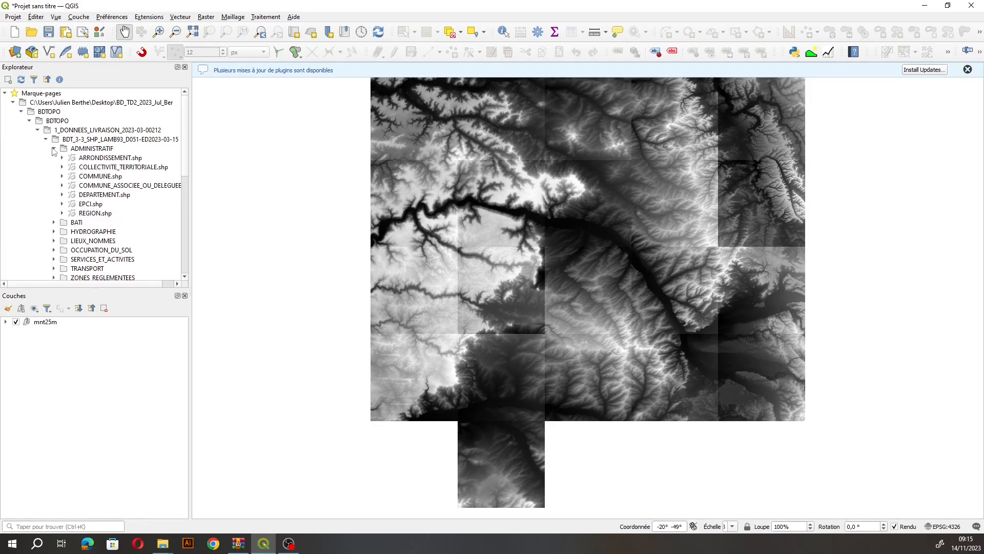
Step: Add DEPARTEMENT.shp to the project and place it above and outside the mnt25m group, keeping both visible
{"action": "left_click", "coordinate": [94, 198]}
{"action": "left_click_drag", "start_coordinate": [95, 197], "coordinate": [58, 344]}
{"action": "left_click", "coordinate": [51, 332]}
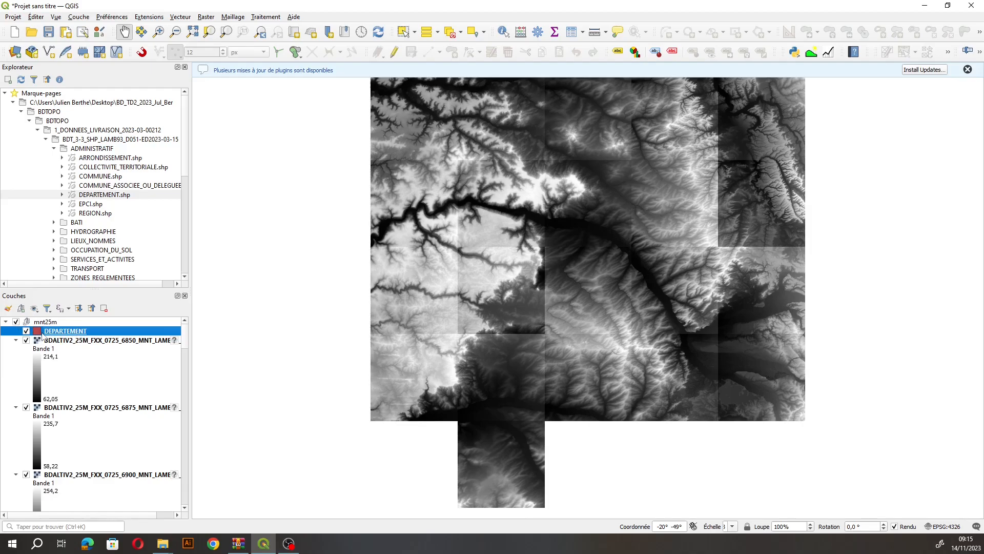
{"action": "left_click_drag", "start_coordinate": [58, 336], "coordinate": [54, 322]}
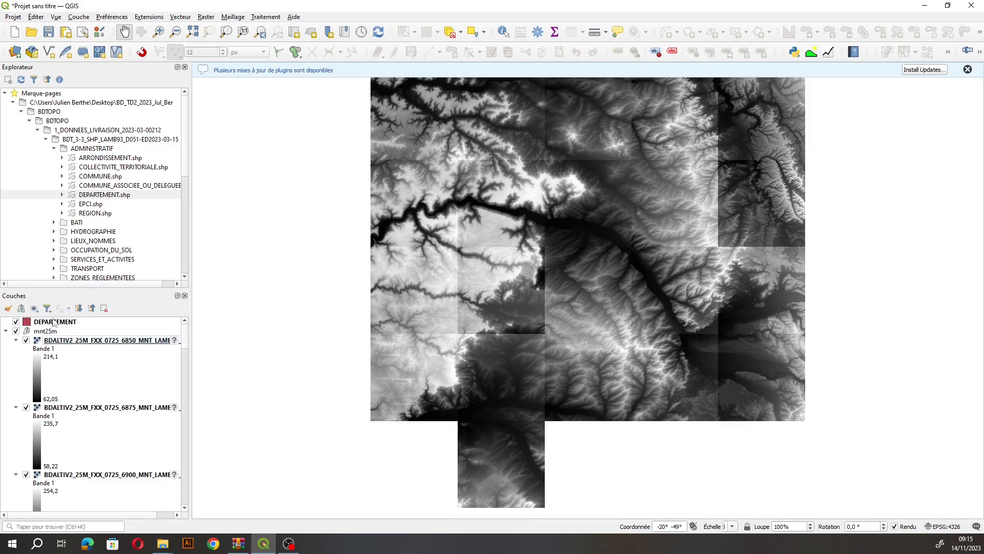
{"action": "left_click", "coordinate": [16, 332]}
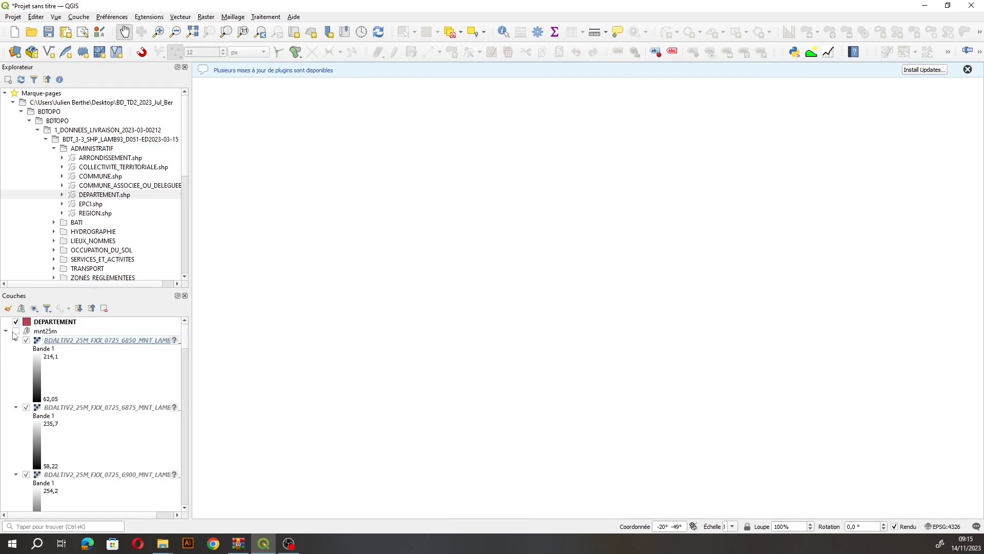
{"action": "left_click", "coordinate": [16, 331]}
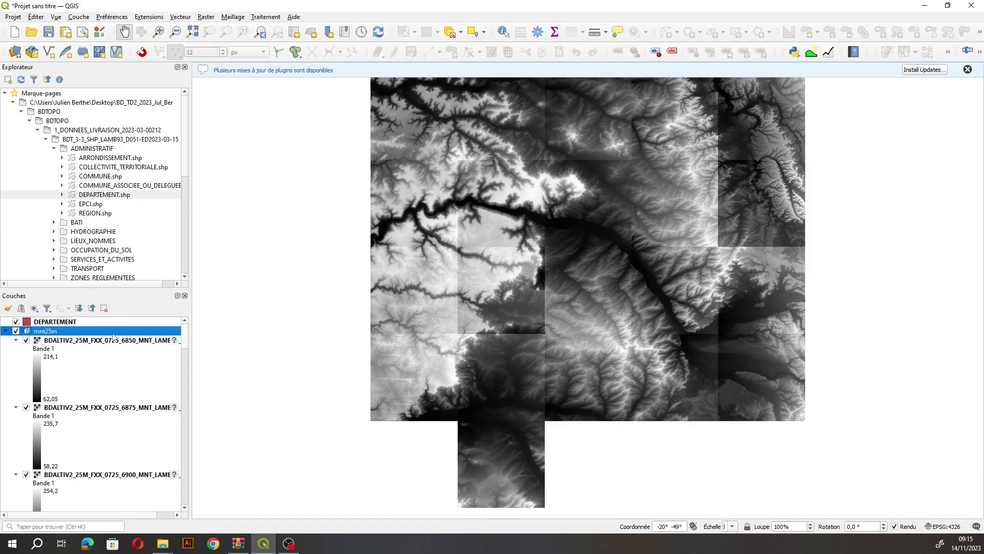
Step: Set the project's coordinate system to RGF93 v1 / Lambert-93 (EPSG:2154) and hide the DEPARTEMENT layer
{"action": "left_click", "coordinate": [943, 527]}
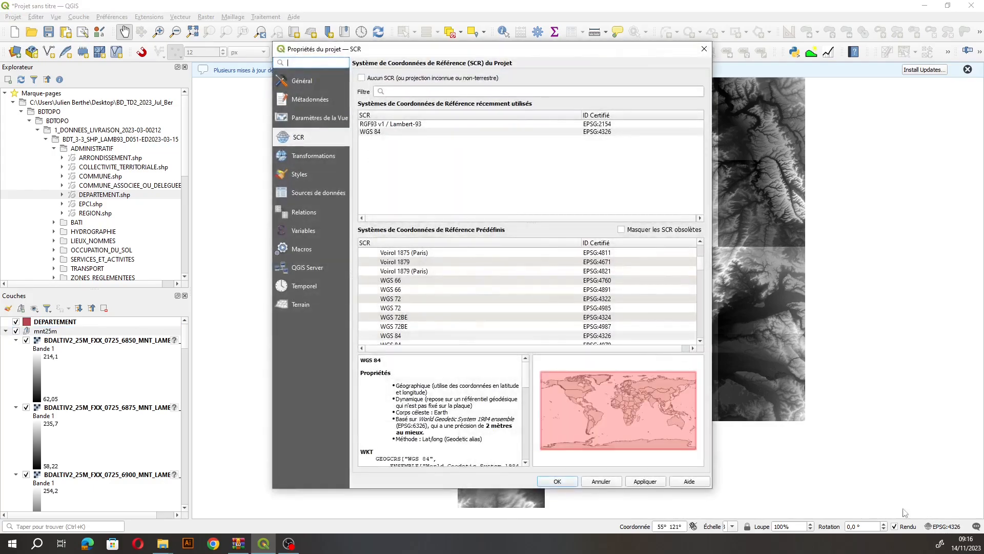
{"action": "left_click", "coordinate": [582, 127]}
{"action": "left_click", "coordinate": [557, 481]}
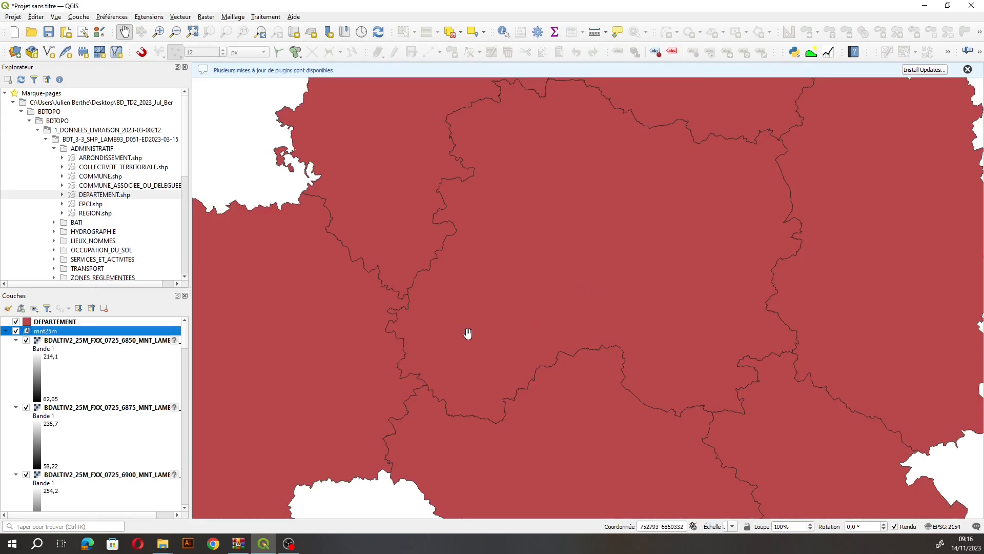
{"action": "left_click", "coordinate": [16, 322]}
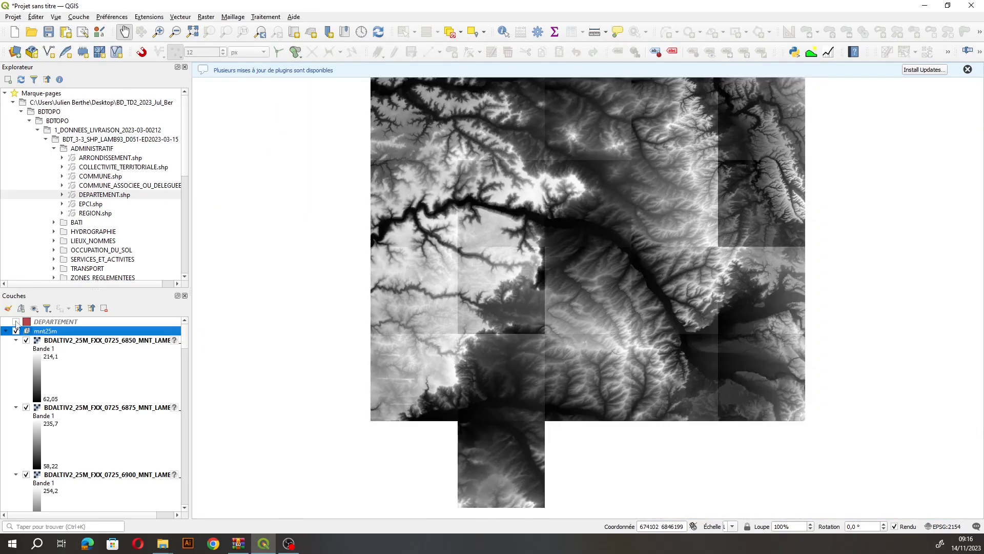
Step: Collapse the mnt25m group in the layer tree and make the DEPARTEMENT layer visible above it
{"action": "left_click", "coordinate": [16, 322]}
{"action": "left_click", "coordinate": [16, 322]}
{"action": "left_click", "coordinate": [16, 322]}
{"action": "left_click", "coordinate": [16, 322]}
{"action": "left_click", "coordinate": [5, 331]}
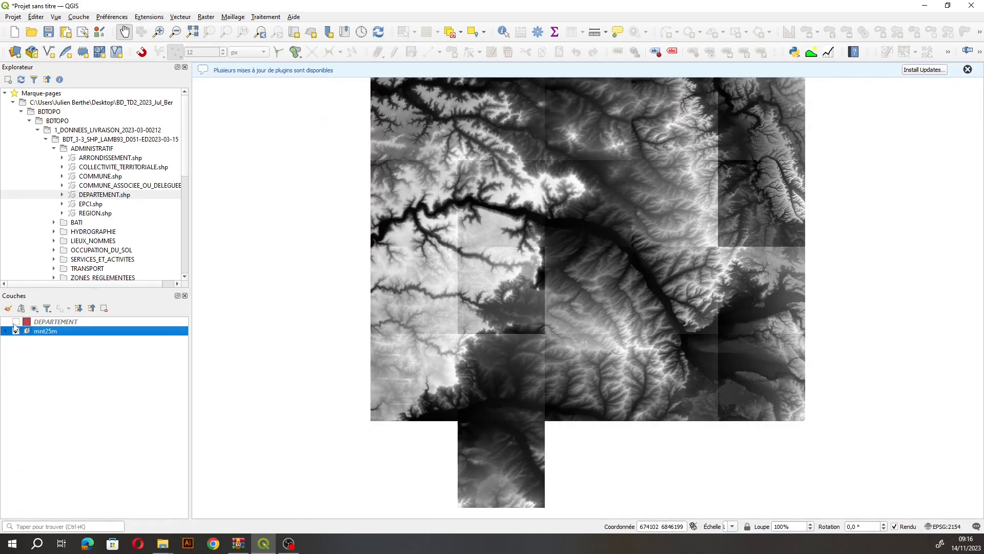
{"action": "left_click", "coordinate": [16, 322]}
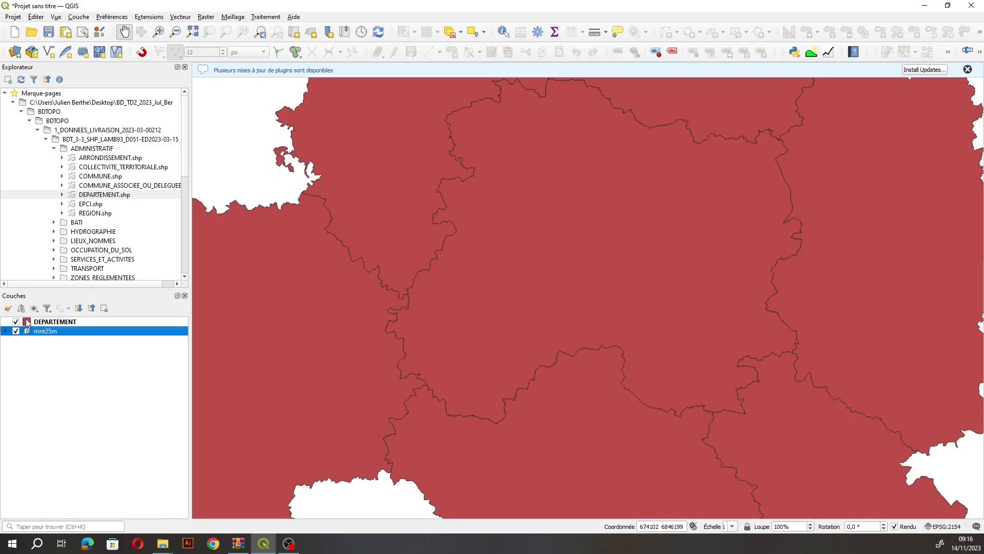
Step: Style the DEPARTEMENT layer with the outline blue preset so its polygons have no fill
{"action": "left_click", "coordinate": [28, 323]}
{"action": "double_click", "coordinate": [29, 322]}
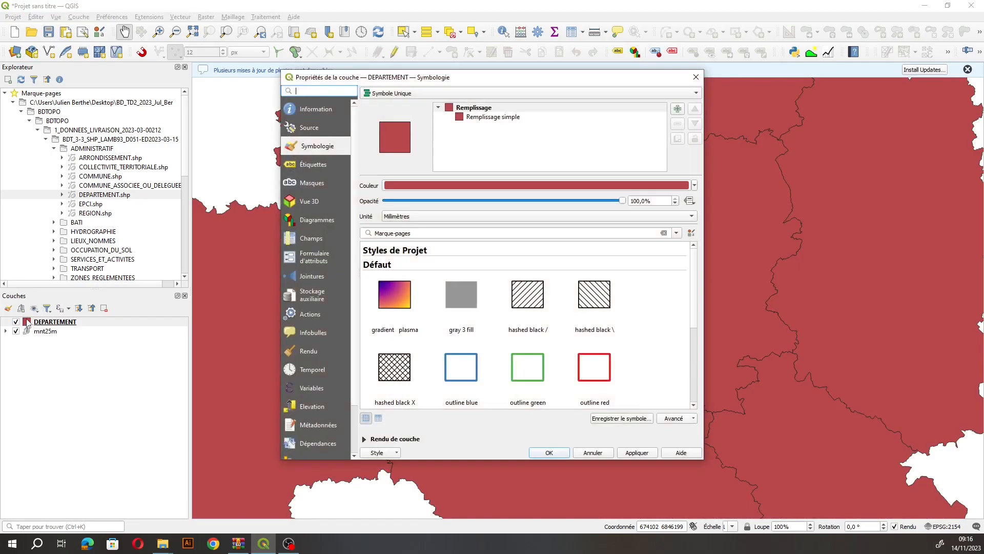
{"action": "left_click", "coordinate": [463, 365]}
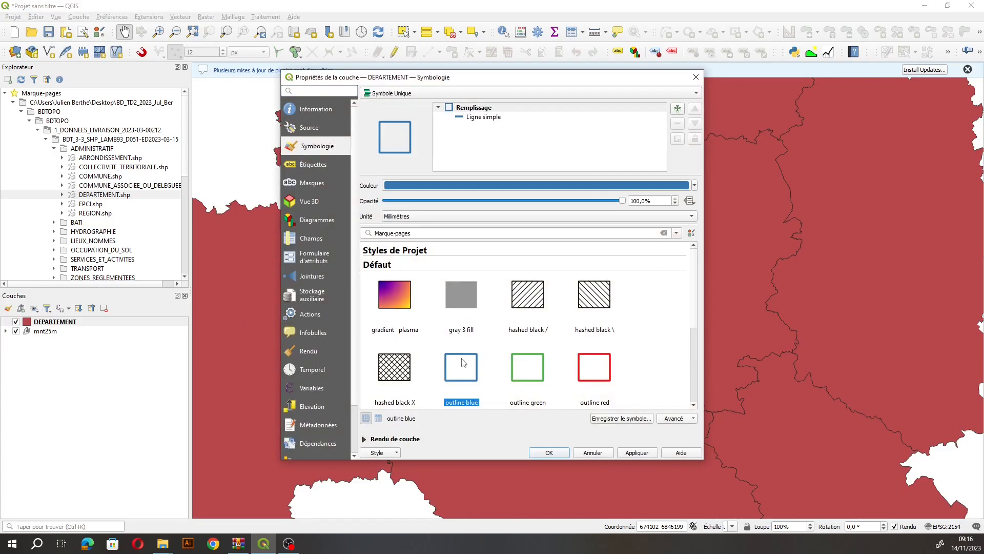
{"action": "left_click", "coordinate": [548, 453]}
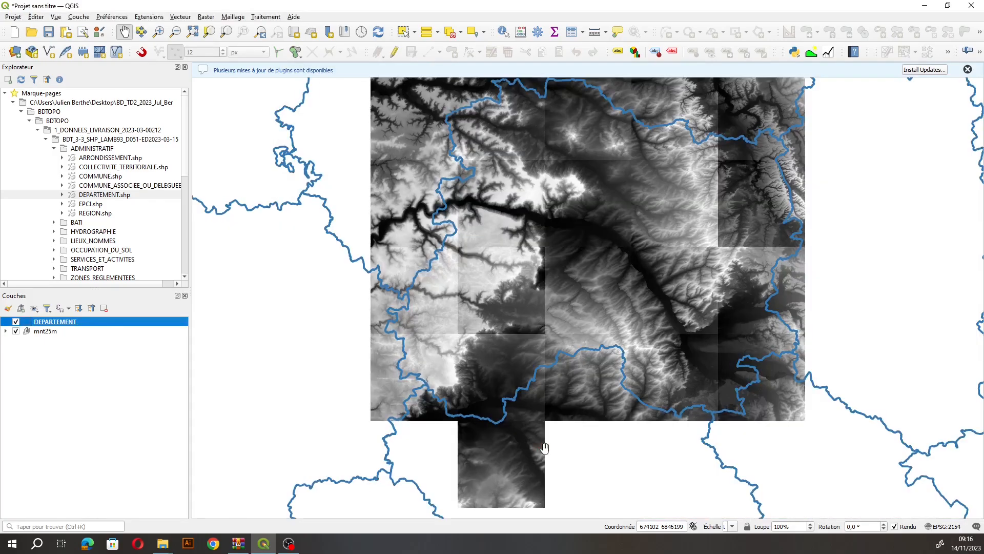
Step: Hide the mnt25m group and select the Marne department polygon in the DEPARTEMENT layer on the map
{"action": "left_click_drag", "start_coordinate": [573, 242], "coordinate": [540, 288]}
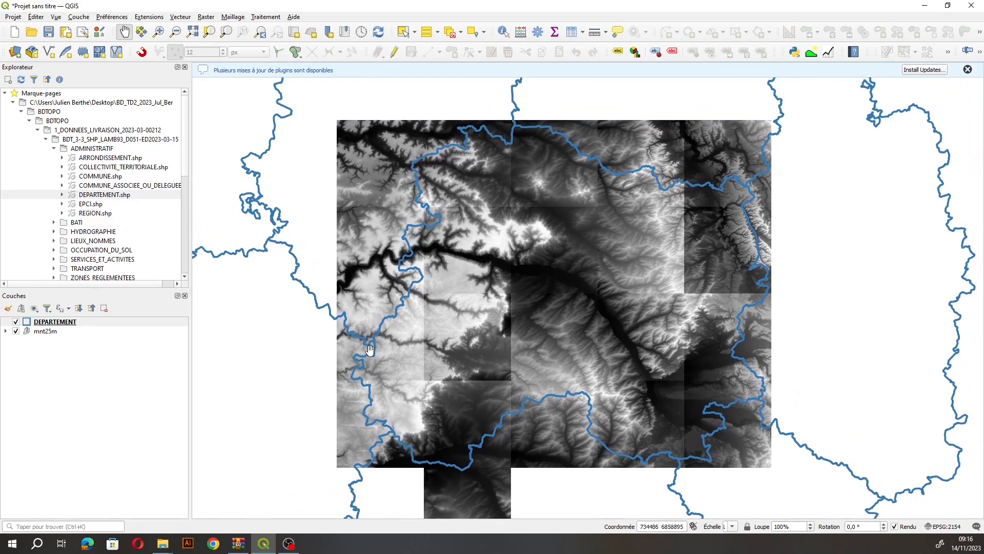
{"action": "scroll", "coordinate": [336, 235], "scroll_direction": "up", "scroll_amount": 2}
{"action": "scroll", "coordinate": [336, 235], "scroll_direction": "down", "scroll_amount": 4}
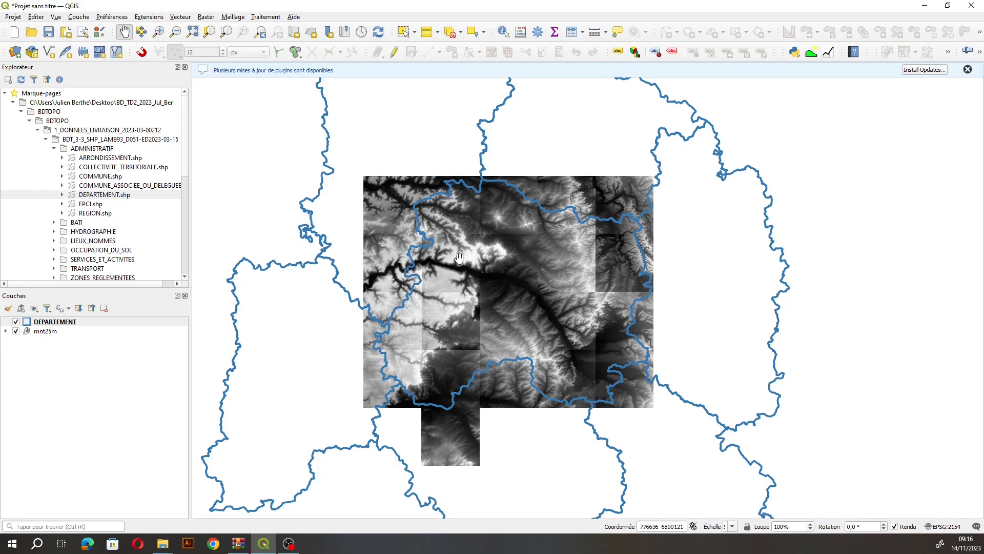
{"action": "left_click", "coordinate": [16, 331]}
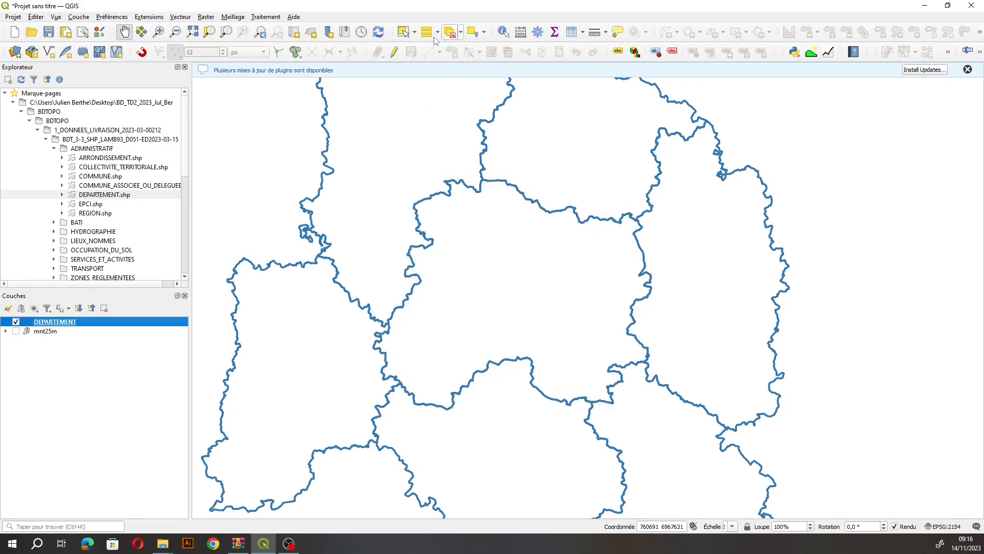
{"action": "left_click", "coordinate": [404, 34]}
{"action": "left_click_drag", "start_coordinate": [480, 237], "coordinate": [516, 278]}
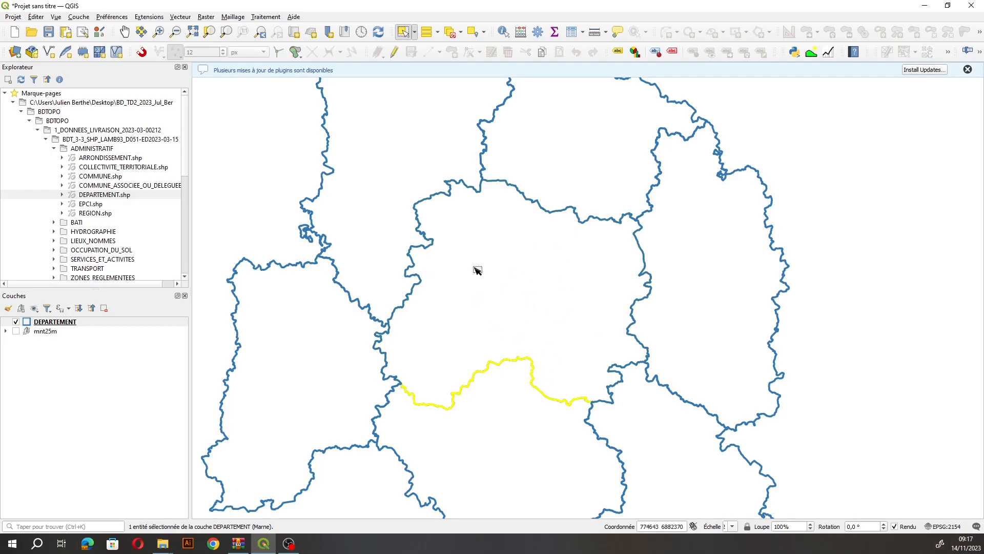
Step: Select Seine-et-Marne, Aisne, Ardennes, Meuse, Haute-Marne and Aube one after another on the map, finishing with Marne selected
{"action": "left_click_drag", "start_coordinate": [259, 354], "coordinate": [282, 395]}
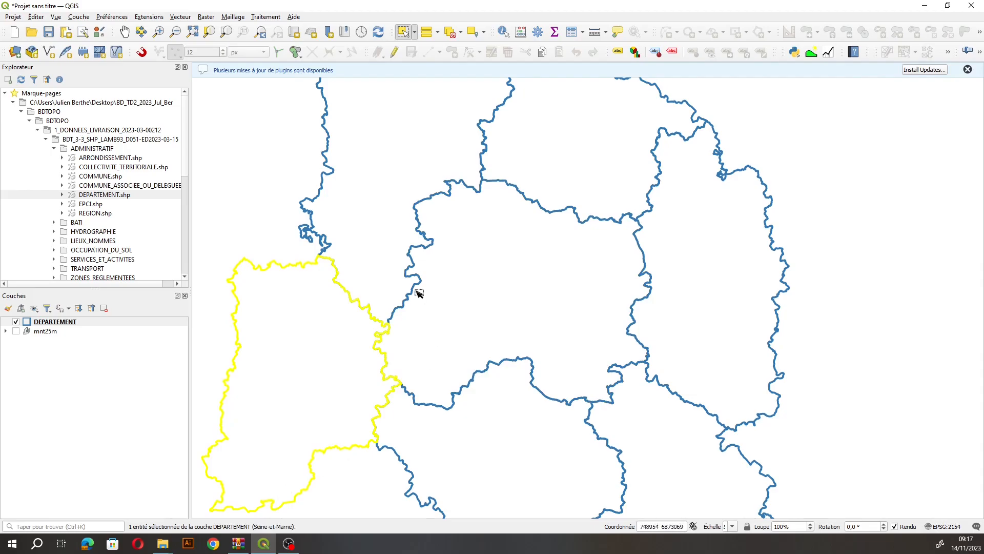
{"action": "left_click_drag", "start_coordinate": [498, 234], "coordinate": [500, 273]}
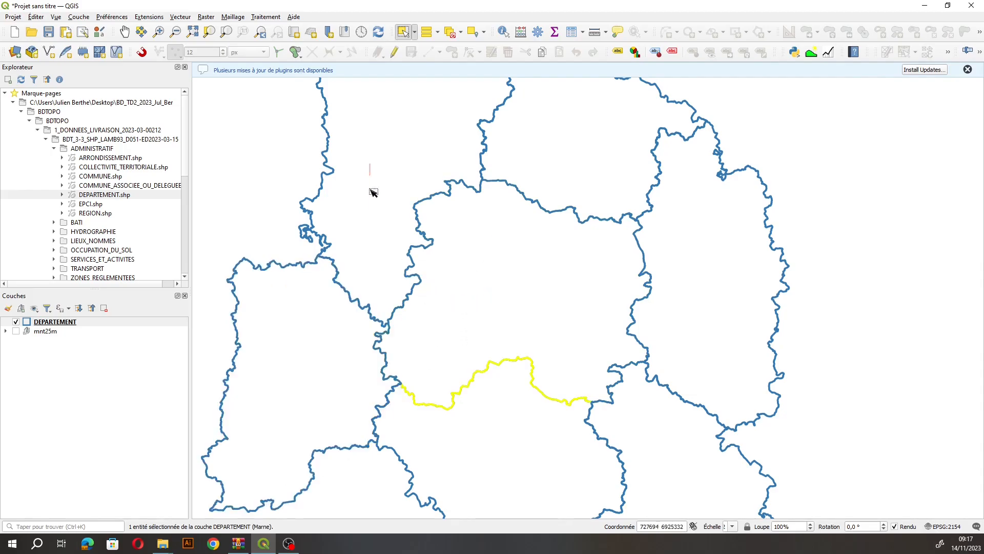
{"action": "left_click_drag", "start_coordinate": [373, 182], "coordinate": [371, 225]}
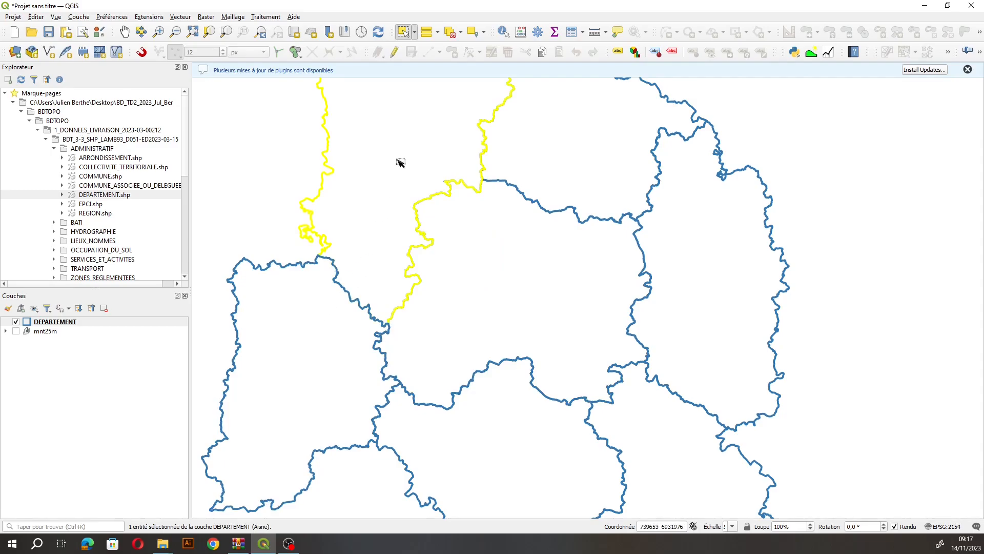
{"action": "left_click_drag", "start_coordinate": [556, 134], "coordinate": [566, 173]}
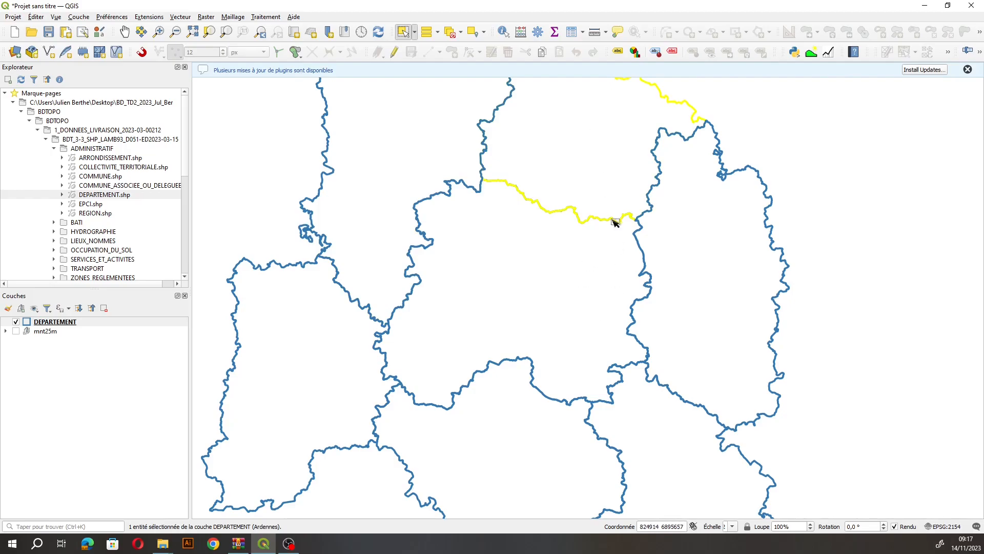
{"action": "left_click_drag", "start_coordinate": [726, 215], "coordinate": [734, 302]}
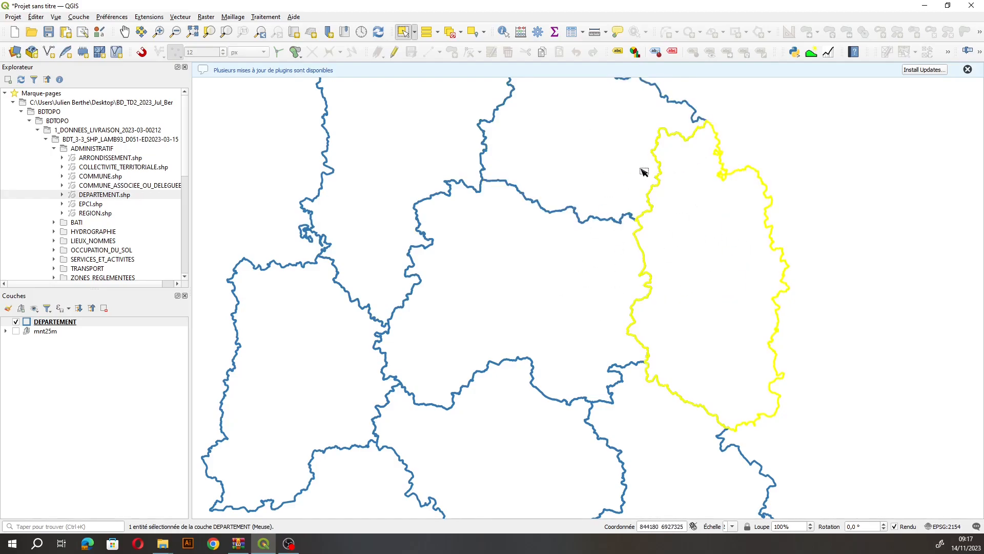
{"action": "left_click_drag", "start_coordinate": [652, 419], "coordinate": [682, 484]}
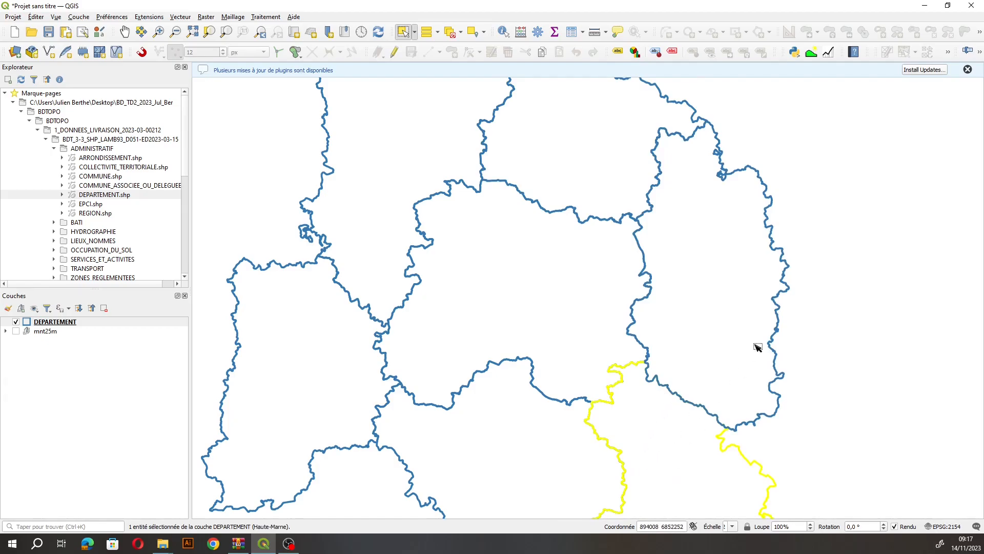
{"action": "left_click_drag", "start_coordinate": [501, 434], "coordinate": [528, 473]}
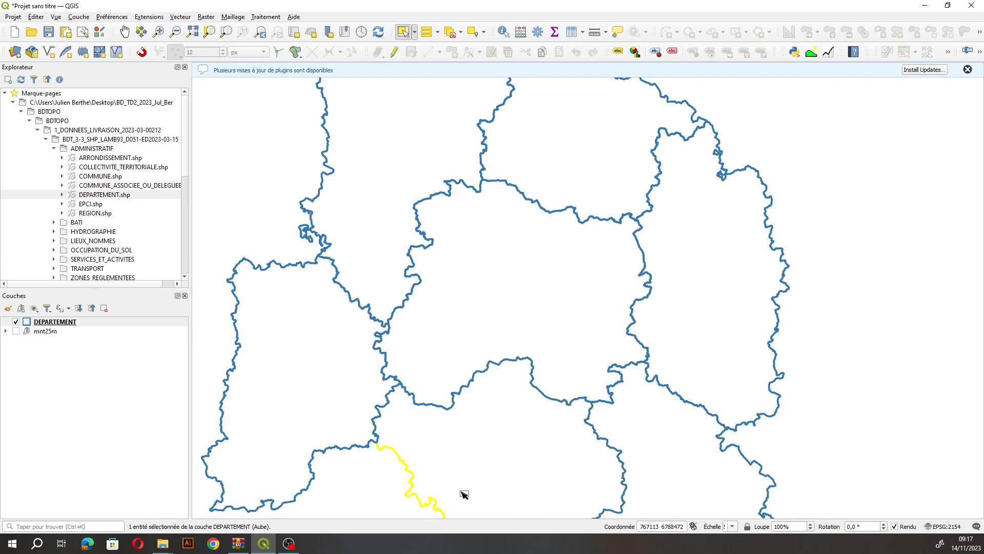
{"action": "left_click_drag", "start_coordinate": [512, 236], "coordinate": [542, 299]}
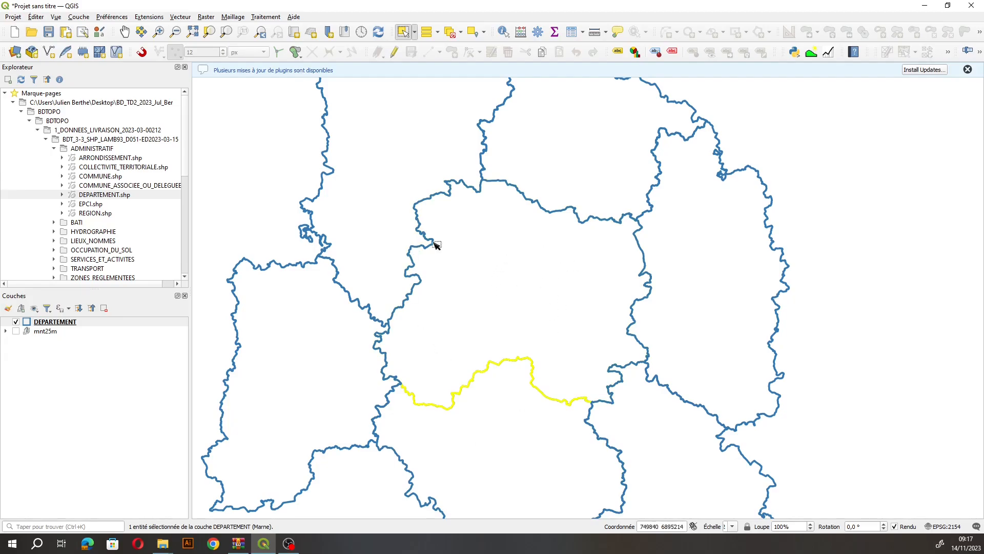
{"action": "left_click_drag", "start_coordinate": [472, 252], "coordinate": [523, 306]}
Step: Examine the selected Marne record and its fields in the DEPARTEMENT attribute table, and close the table
{"action": "right_click", "coordinate": [67, 323]}
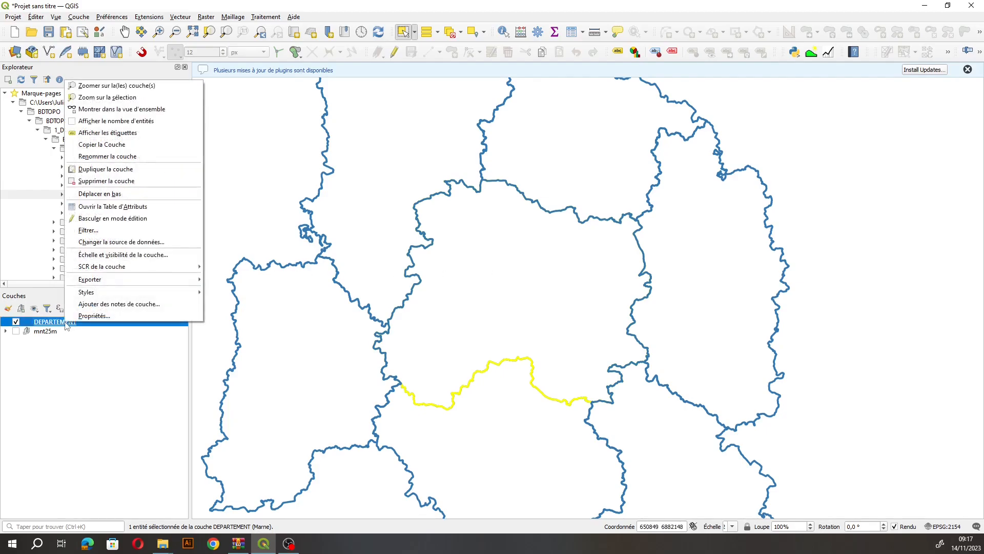
{"action": "left_click", "coordinate": [123, 207]}
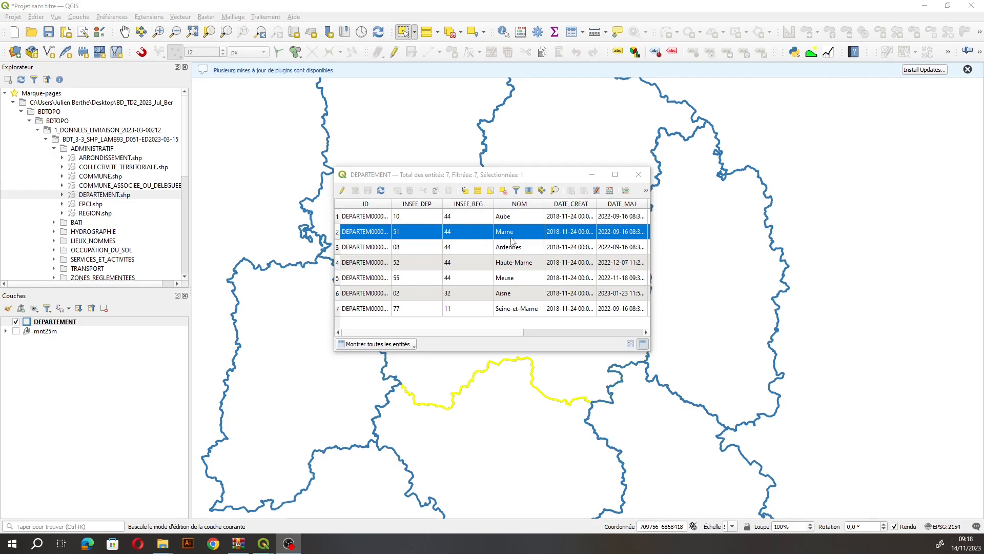
{"action": "scroll", "coordinate": [559, 333], "scroll_direction": "right", "scroll_amount": 5}
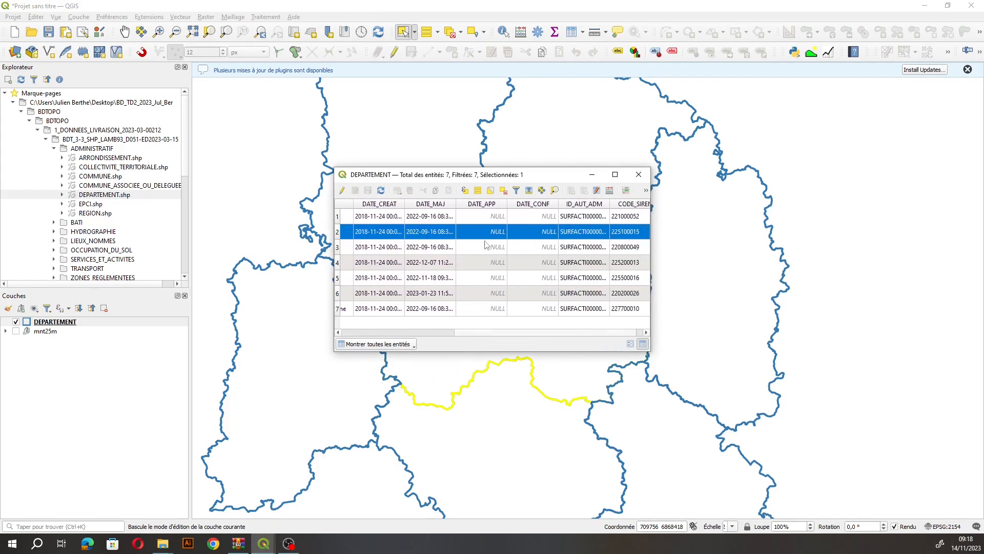
{"action": "scroll", "coordinate": [488, 335], "scroll_direction": "right", "scroll_amount": 1}
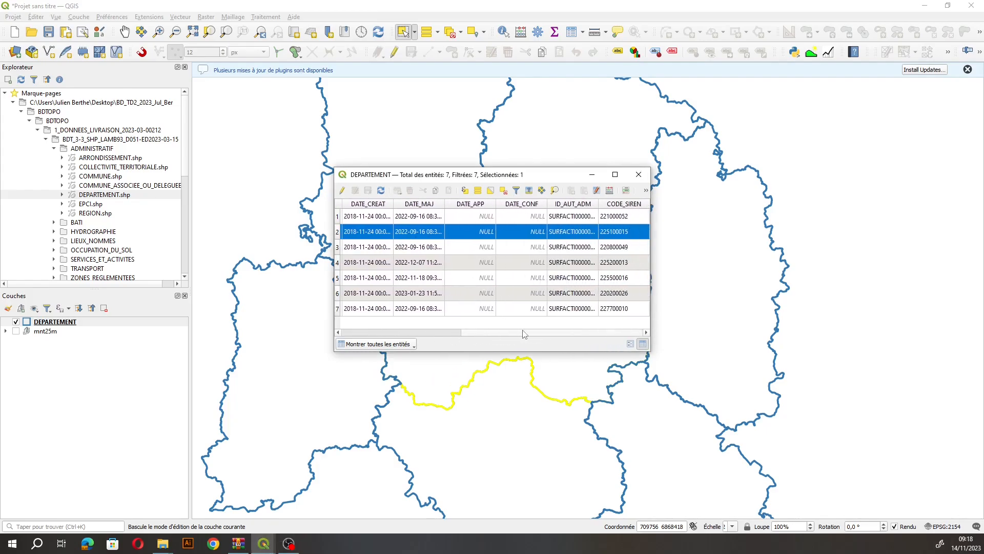
{"action": "left_click_drag", "start_coordinate": [500, 333], "coordinate": [369, 327]}
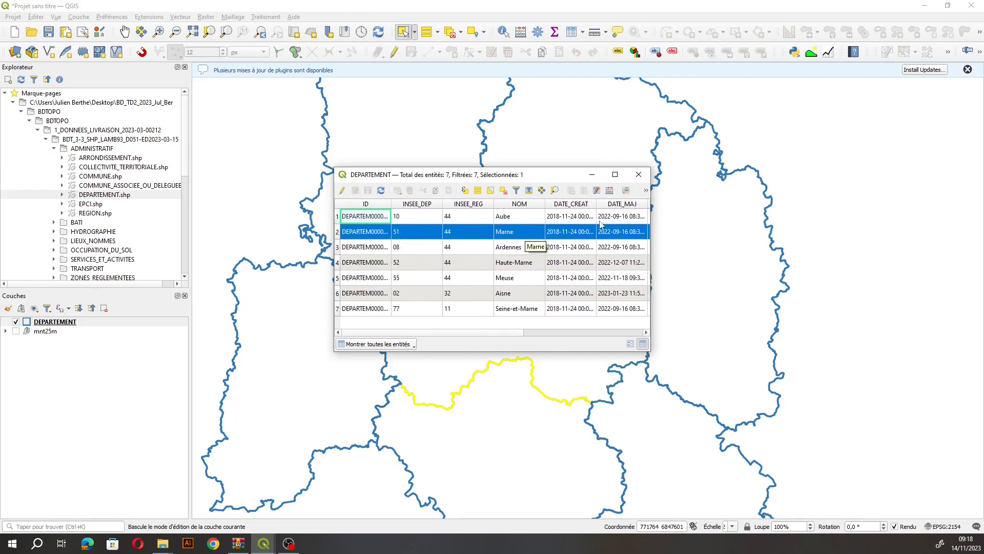
{"action": "left_click", "coordinate": [639, 176]}
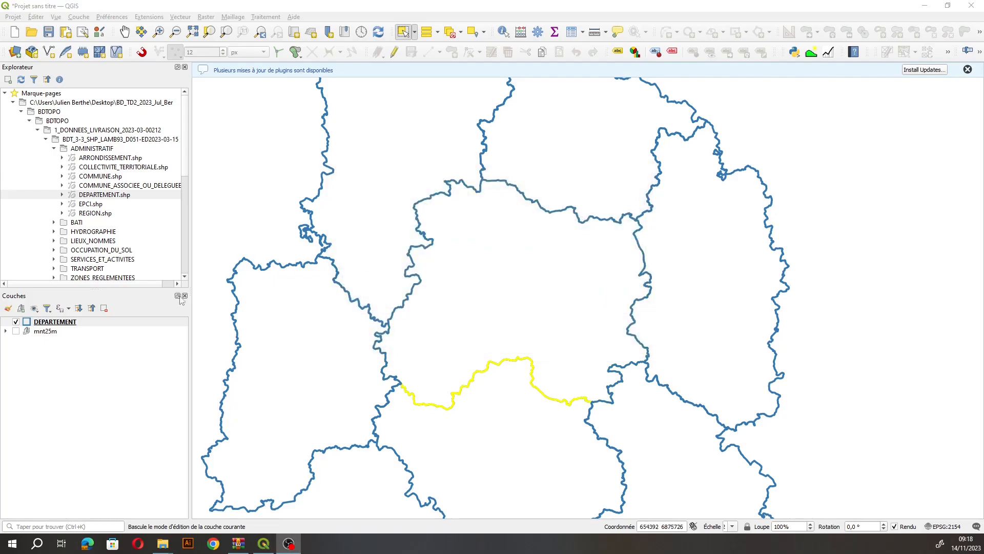
Step: Start exporting only the selected Marne feature of DEPARTEMENT, with ESRI Shapefile as the output format
{"action": "right_click", "coordinate": [69, 324]}
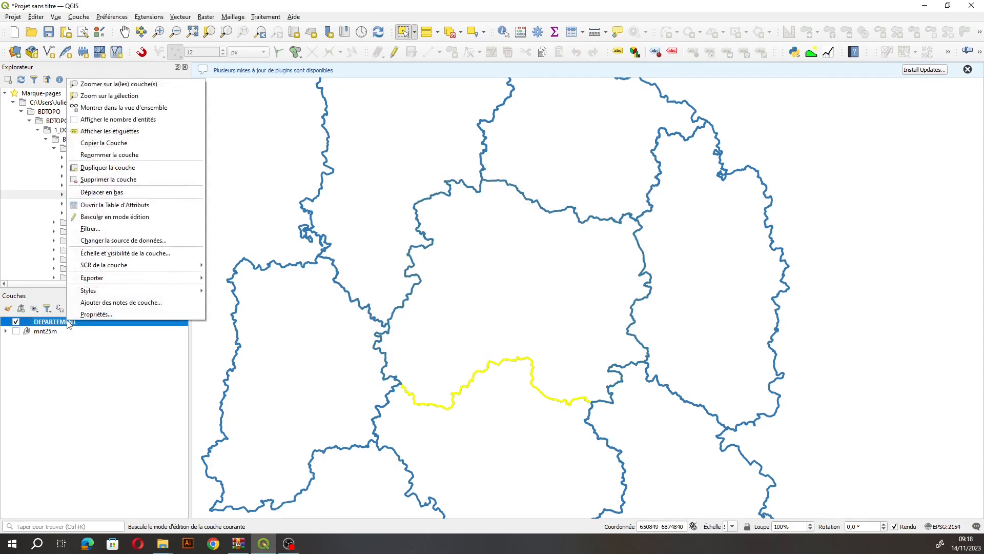
{"action": "mouse_move", "coordinate": [131, 282]}
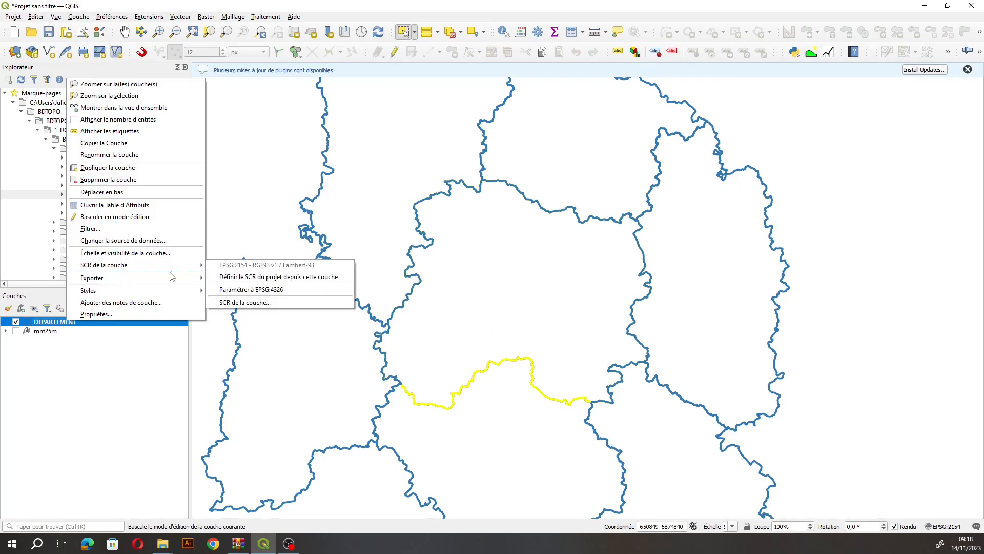
{"action": "left_click", "coordinate": [257, 296]}
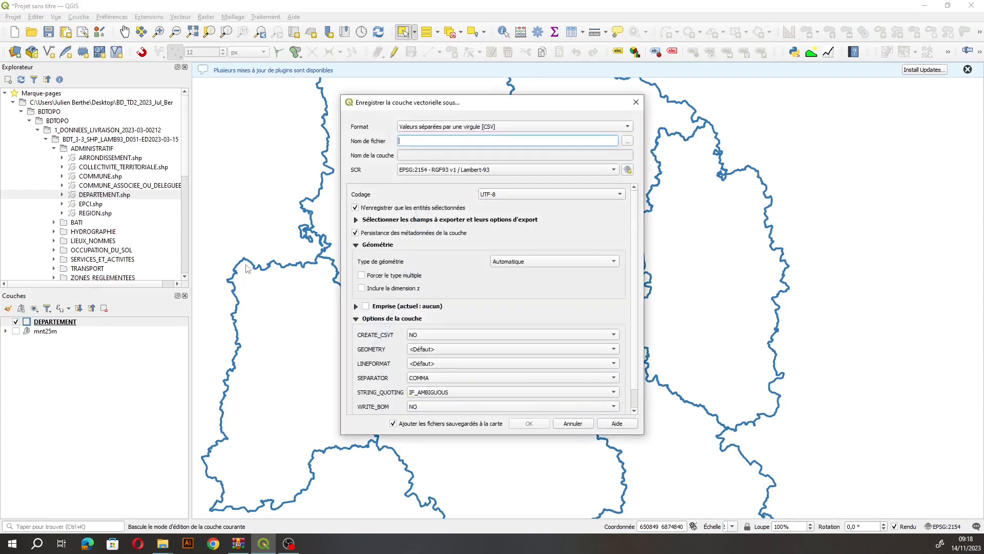
{"action": "left_click", "coordinate": [626, 127]}
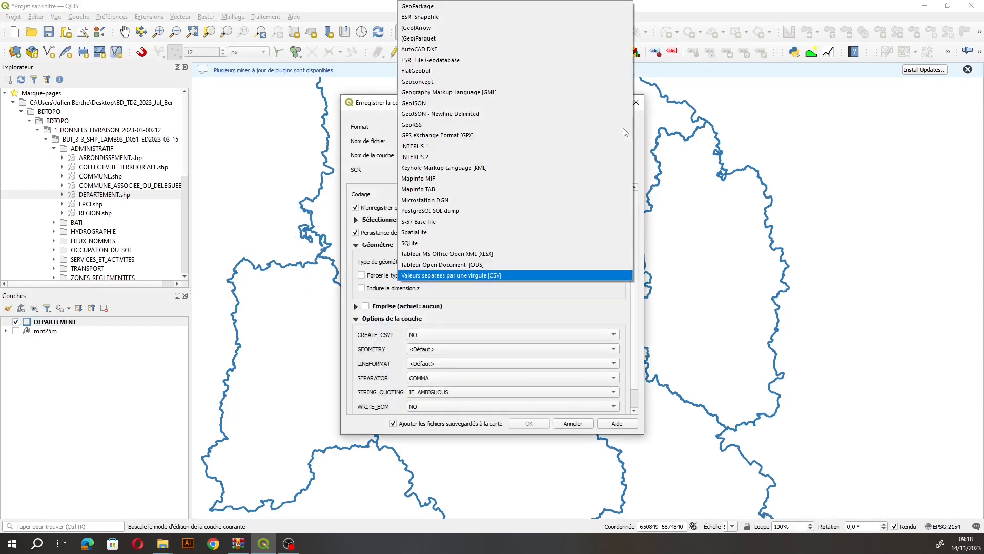
{"action": "left_click", "coordinate": [409, 18]}
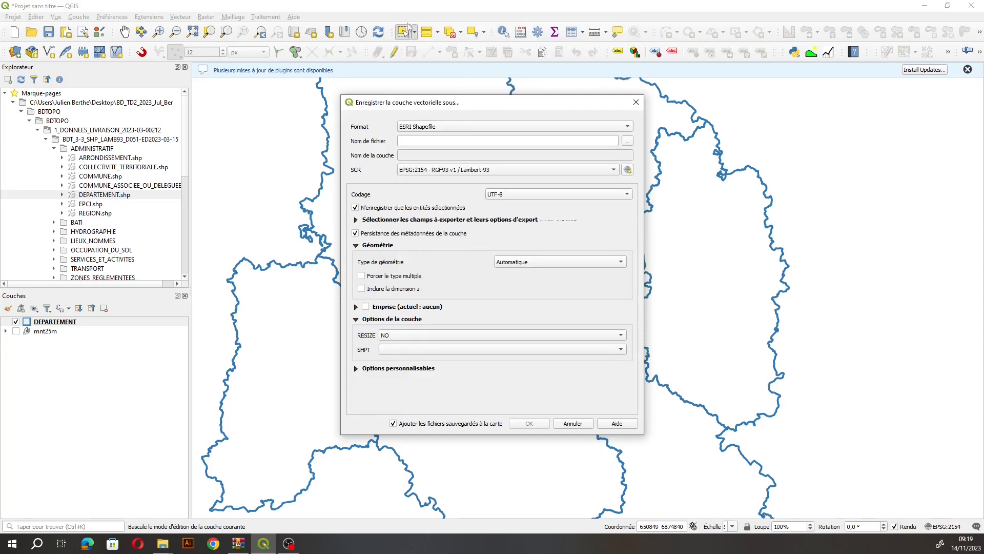
Step: Set the export's output file to Marne.shp in the nouvelles_donnees folder inside the TD2 folder on the desktop
{"action": "left_click", "coordinate": [627, 142]}
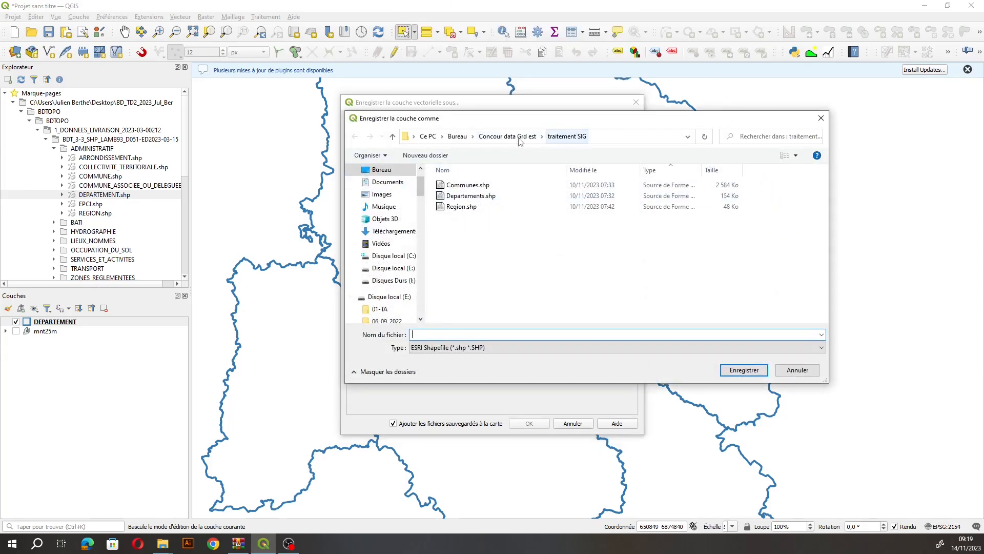
{"action": "left_click", "coordinate": [381, 170]}
{"action": "double_click", "coordinate": [476, 188]}
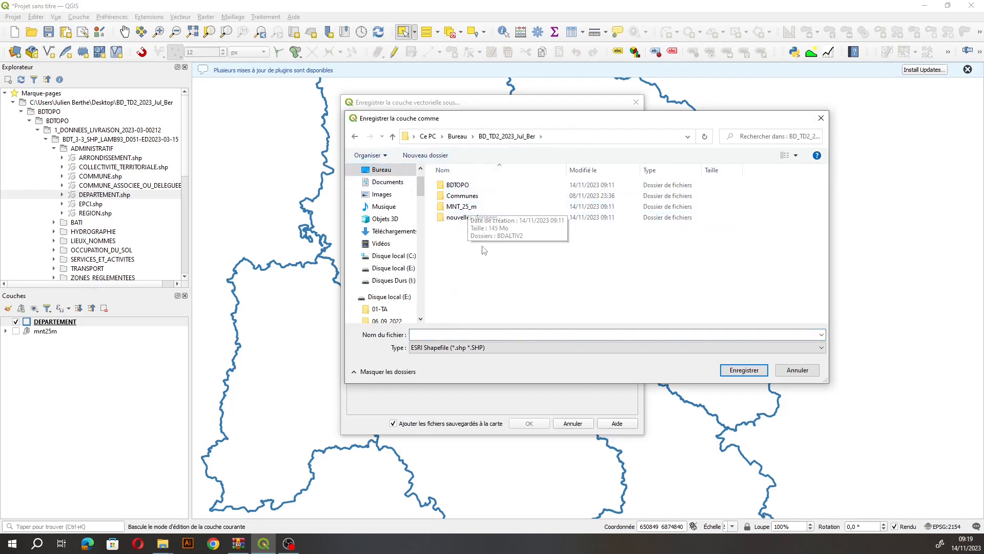
{"action": "double_click", "coordinate": [451, 218]}
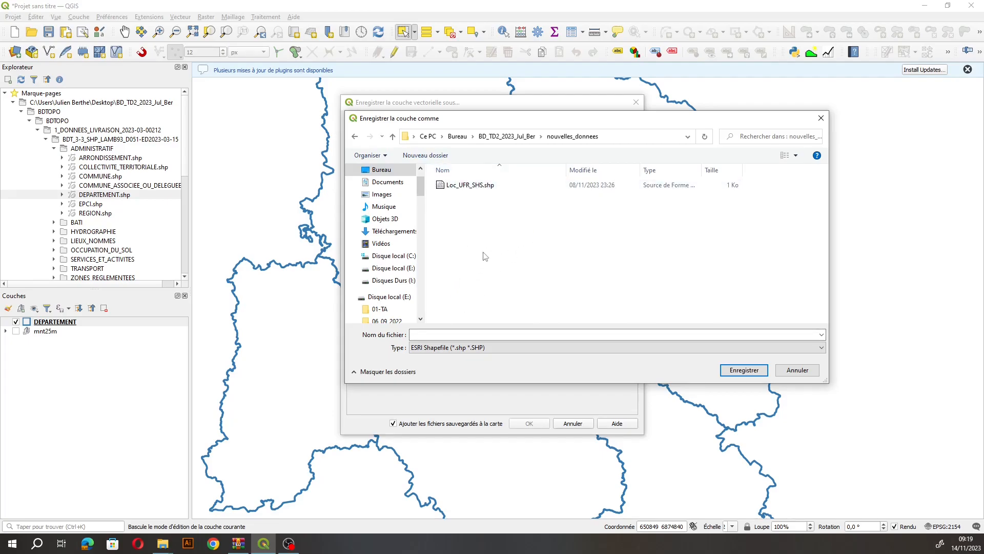
{"action": "left_click", "coordinate": [437, 331]}
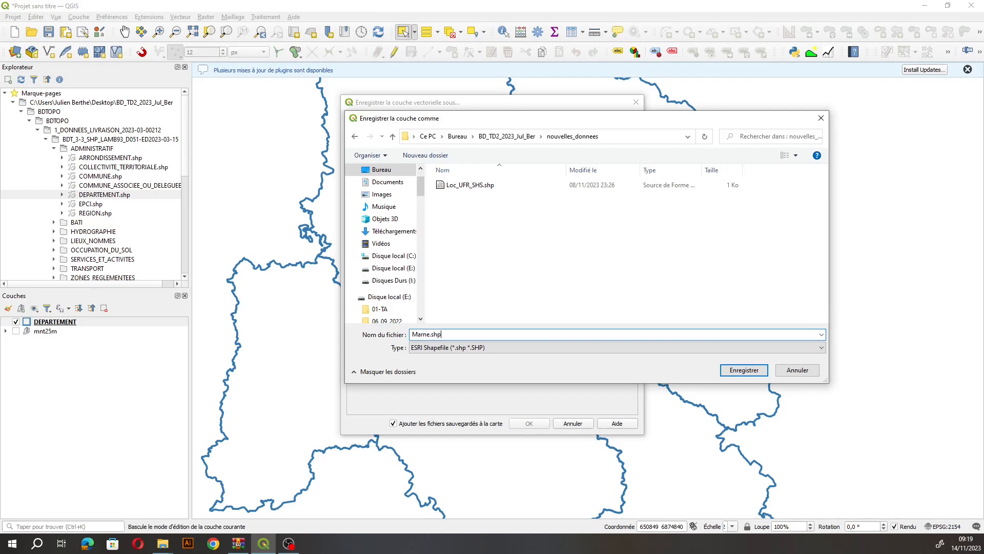
{"action": "left_click", "coordinate": [454, 351]}
{"action": "left_click", "coordinate": [451, 360]}
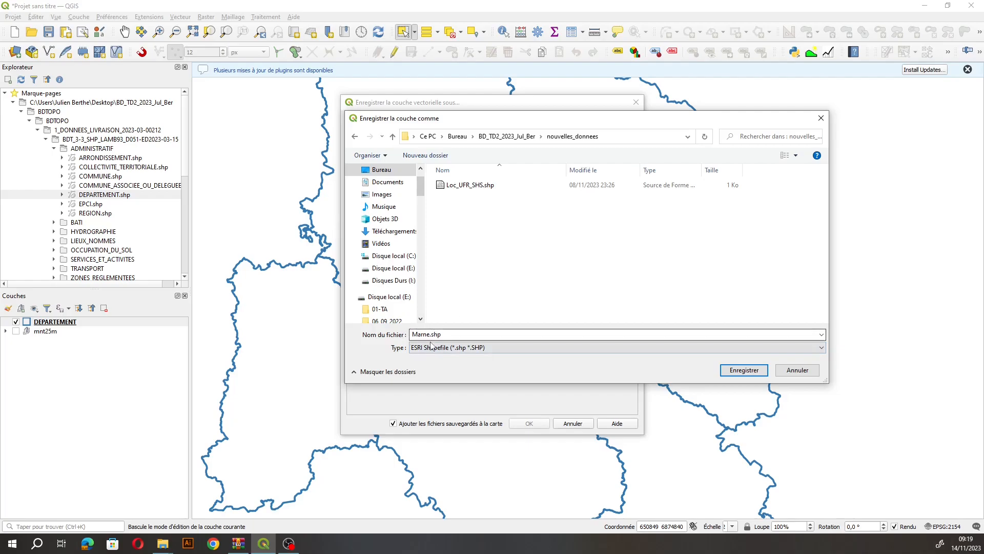
{"action": "double_click", "coordinate": [462, 336]}
{"action": "left_click_drag", "start_coordinate": [462, 338], "coordinate": [430, 338]}
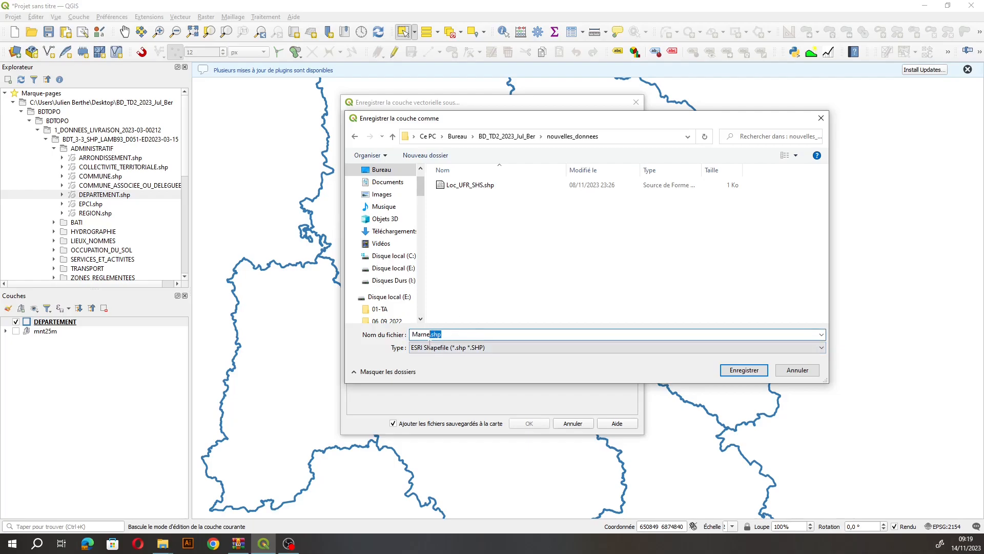
{"action": "left_click", "coordinate": [744, 370]}
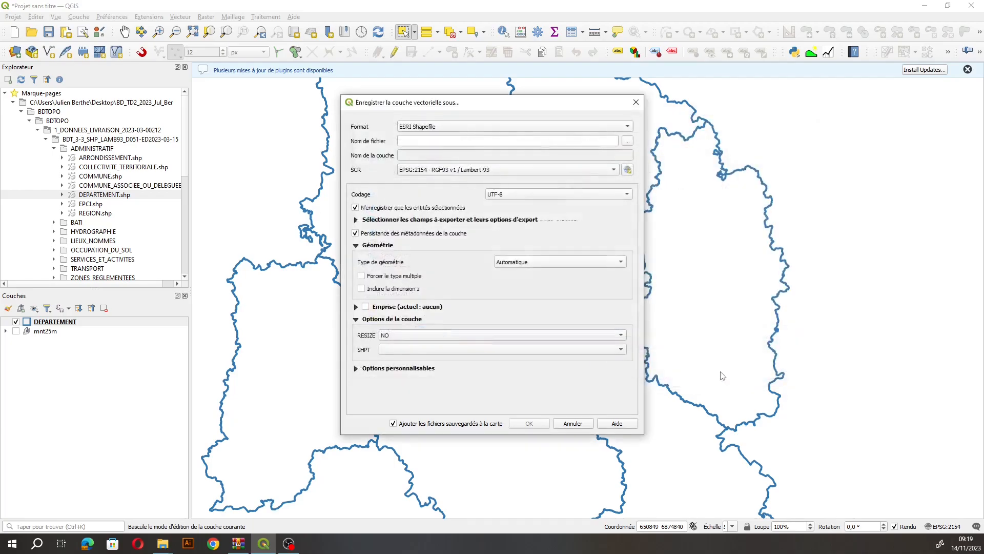
Step: Run the Marne shapefile export and hide the DEPARTEMENT layer
{"action": "left_click", "coordinate": [522, 426]}
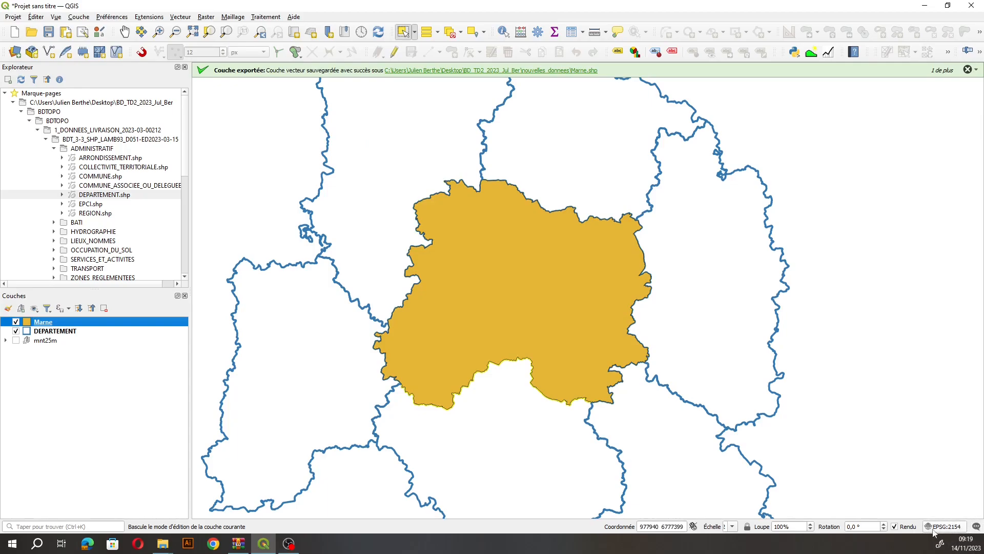
{"action": "left_click", "coordinate": [16, 331]}
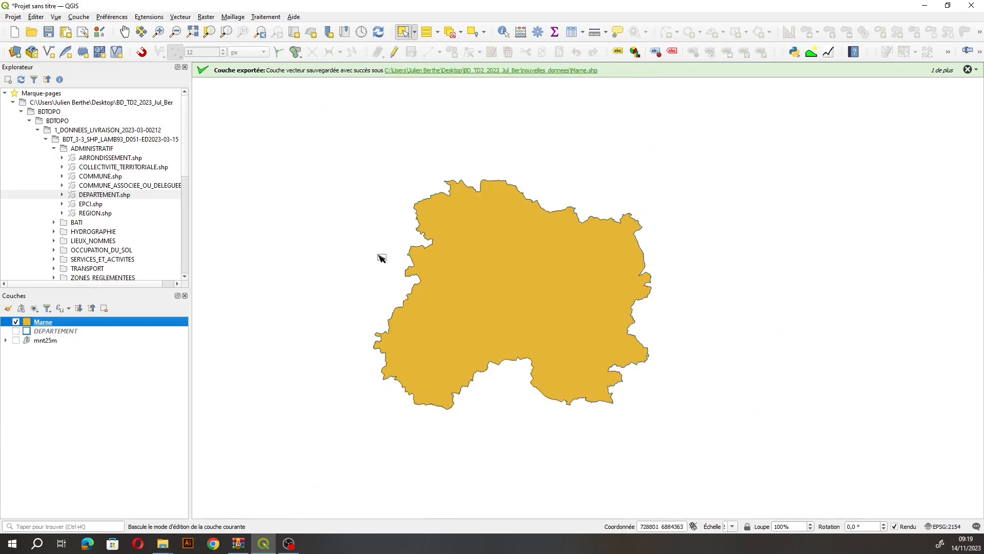
Step: Style the Marne layer with the "outline red" symbol
{"action": "double_click", "coordinate": [27, 322]}
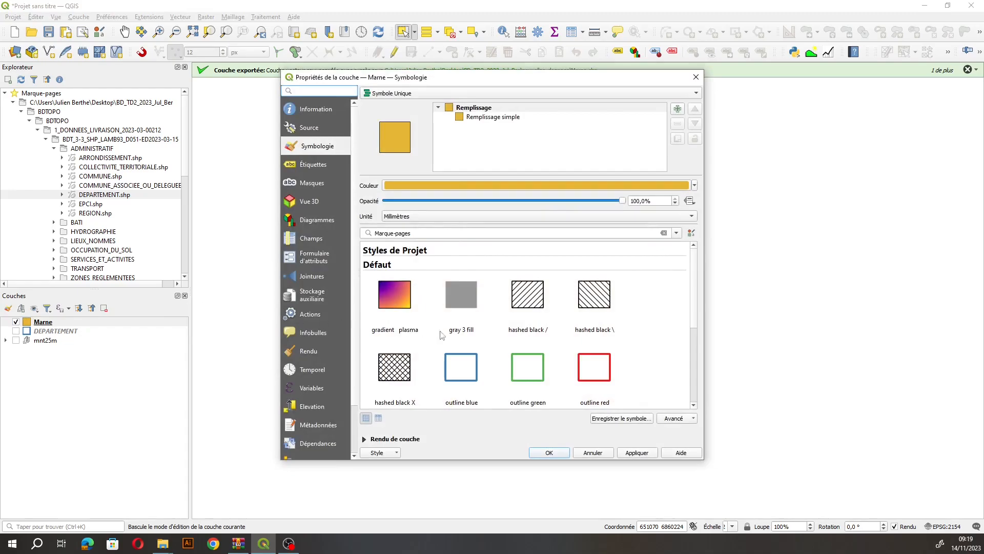
{"action": "left_click", "coordinate": [595, 367]}
{"action": "left_click", "coordinate": [549, 453]}
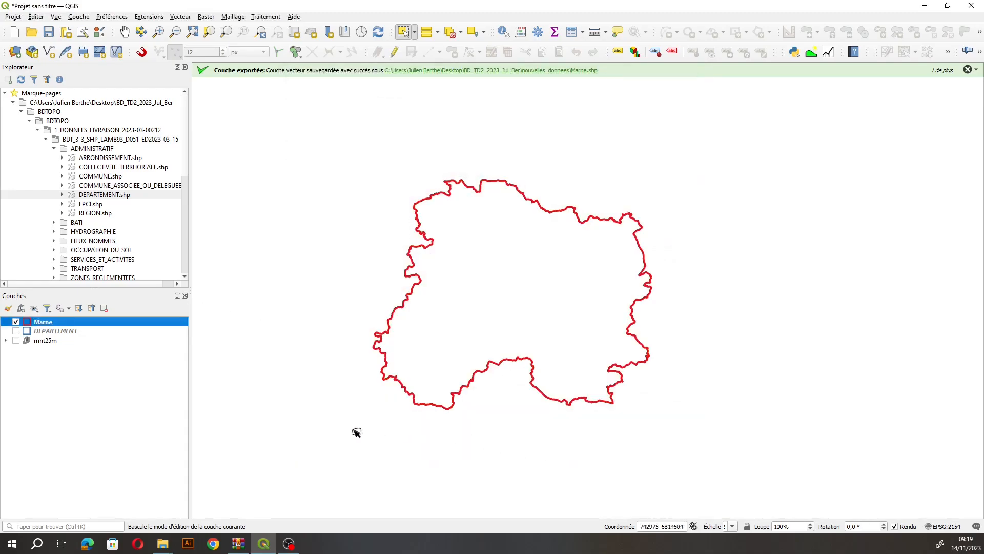
Step: Show the mnt25m group beneath the Marne outline, comparing the map with the first tile and the whole group hidden and shown
{"action": "left_click", "coordinate": [16, 341]}
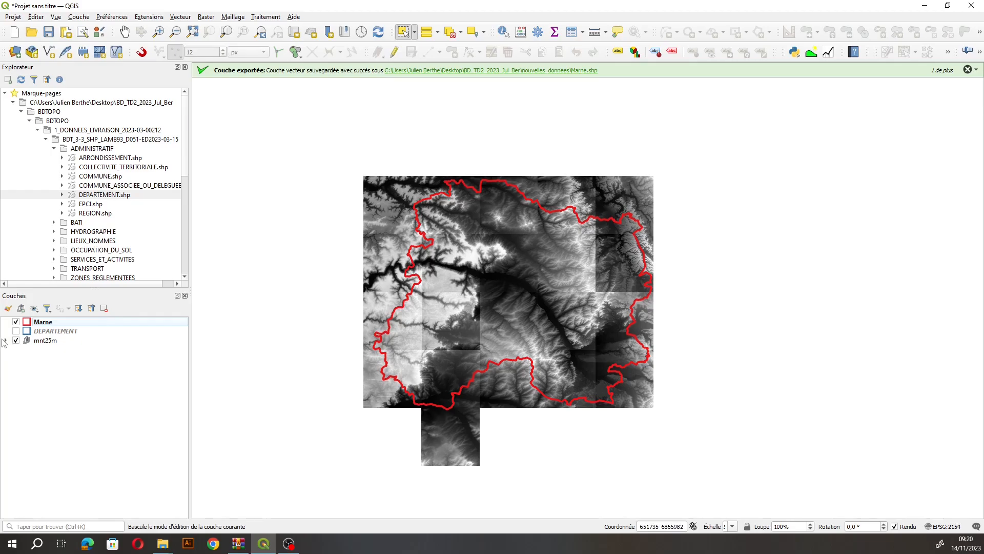
{"action": "left_click", "coordinate": [6, 340]}
{"action": "left_click", "coordinate": [26, 349]}
{"action": "left_click", "coordinate": [25, 349]}
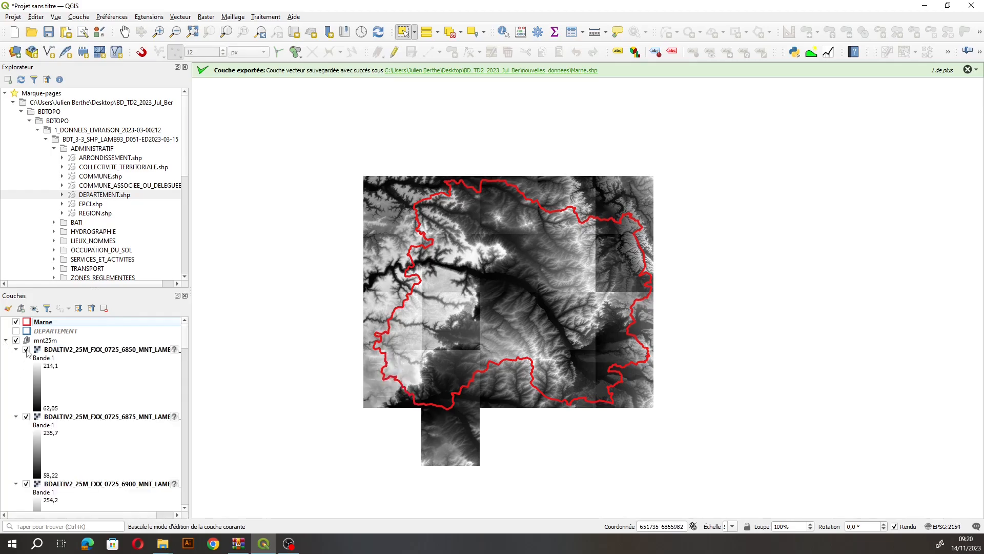
{"action": "left_click", "coordinate": [26, 350]}
{"action": "left_click", "coordinate": [26, 350]}
{"action": "left_click", "coordinate": [6, 340]}
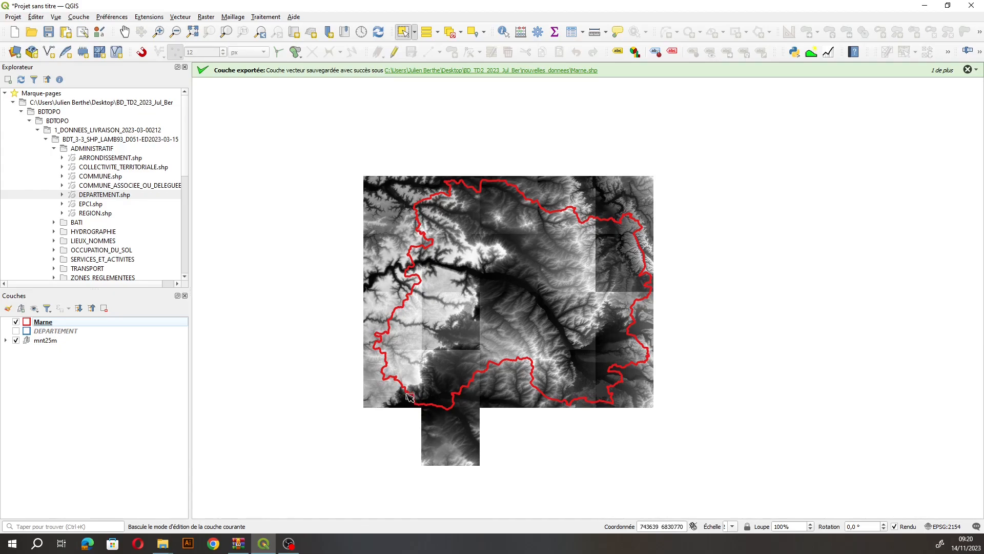
{"action": "left_click", "coordinate": [15, 341]}
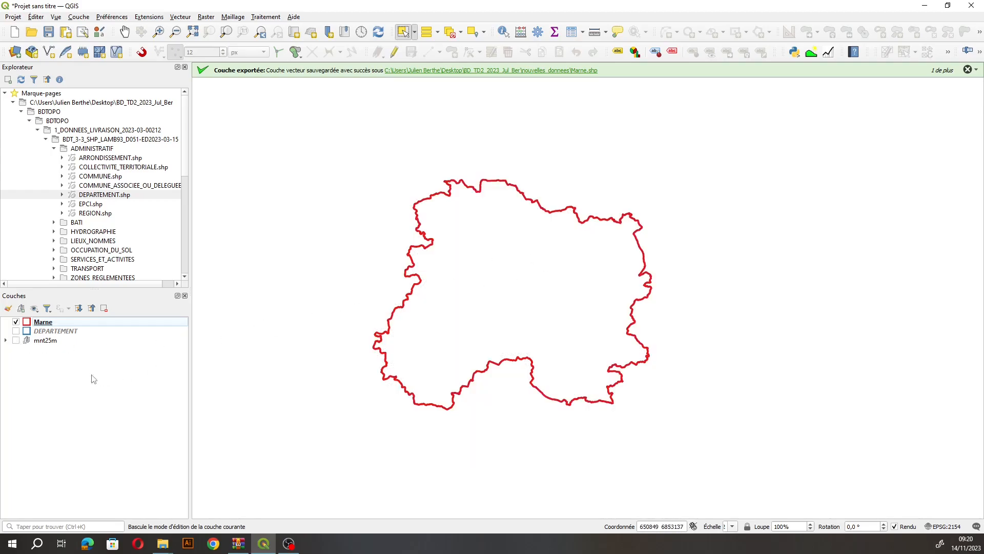
{"action": "left_click", "coordinate": [16, 340]}
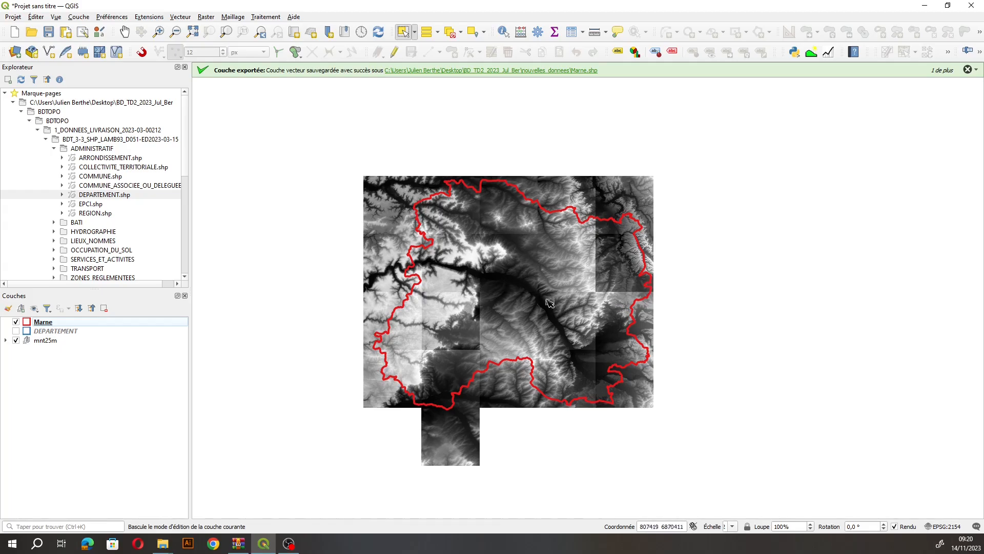
Step: Expand the mnt25m group and locate the BDALTIV2_25M_FXX_0725_6850 tile on the map by switching its visibility off and on
{"action": "left_click", "coordinate": [6, 341]}
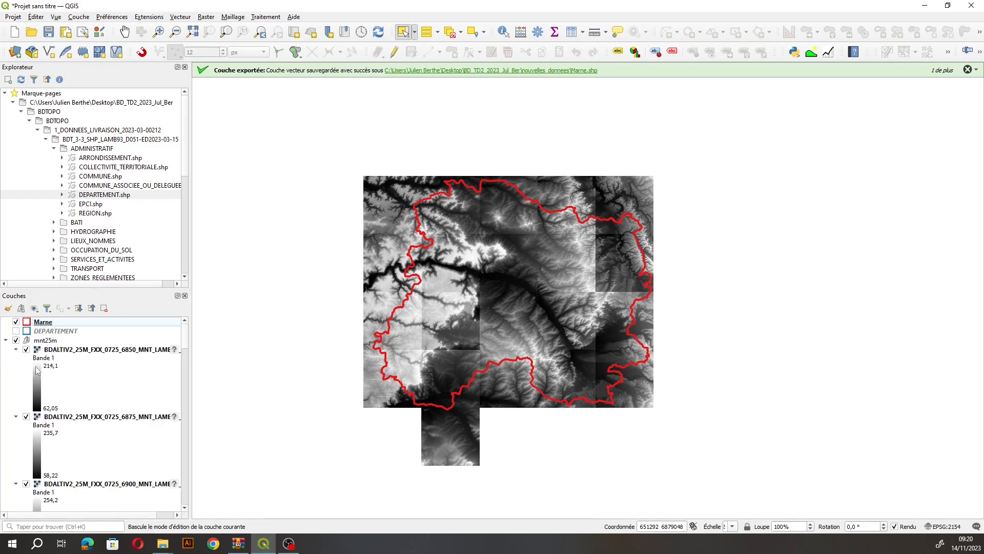
{"action": "left_click", "coordinate": [27, 350]}
{"action": "left_click", "coordinate": [27, 350]}
{"action": "scroll", "coordinate": [382, 382], "scroll_direction": "up", "scroll_amount": 2}
{"action": "scroll", "coordinate": [372, 425], "scroll_direction": "up", "scroll_amount": 1}
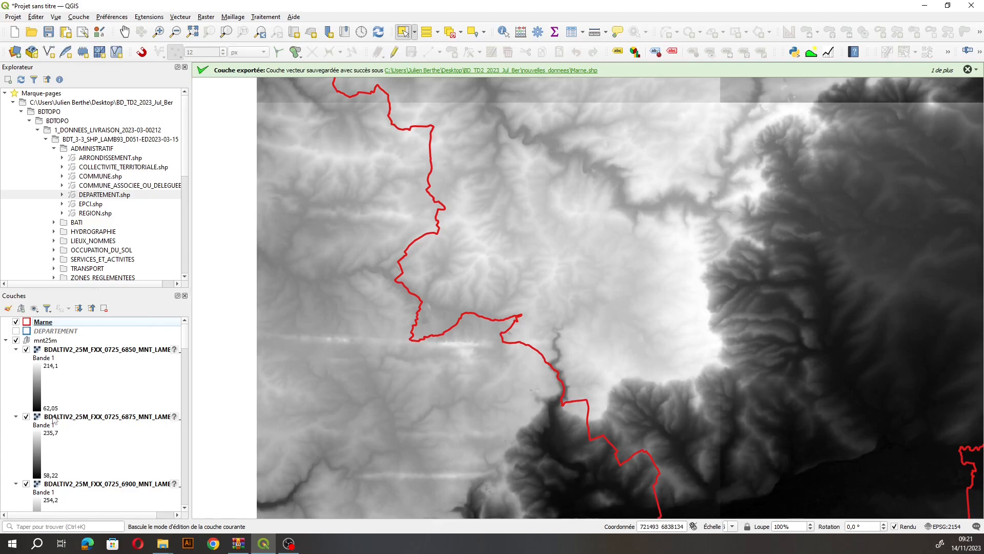
{"action": "left_click", "coordinate": [26, 349]}
{"action": "left_click", "coordinate": [26, 349]}
{"action": "left_click", "coordinate": [26, 350]}
{"action": "left_click", "coordinate": [26, 350]}
{"action": "scroll", "coordinate": [542, 250], "scroll_direction": "up", "scroll_amount": 1}
{"action": "scroll", "coordinate": [544, 233], "scroll_direction": "down", "scroll_amount": 2}
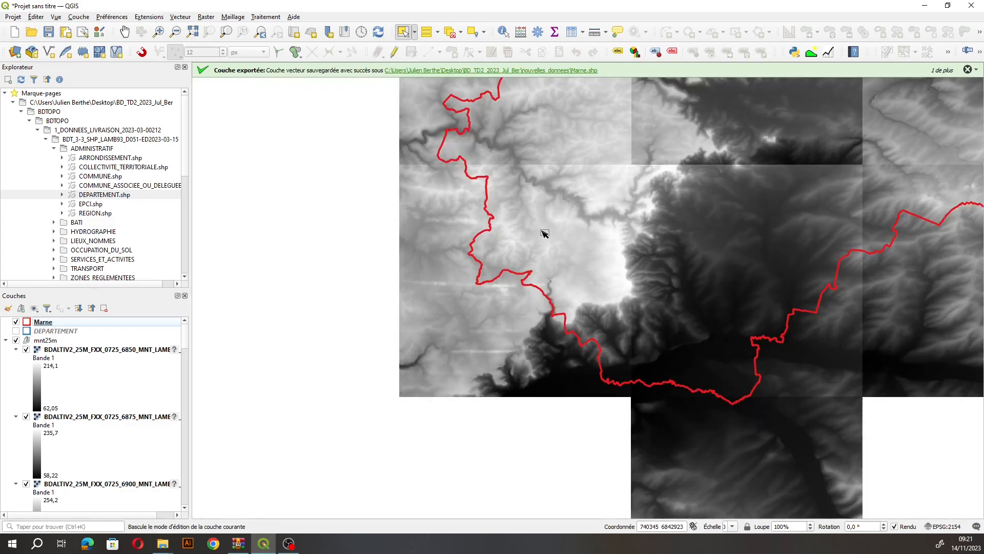
{"action": "scroll", "coordinate": [565, 400], "scroll_direction": "up", "scroll_amount": 1}
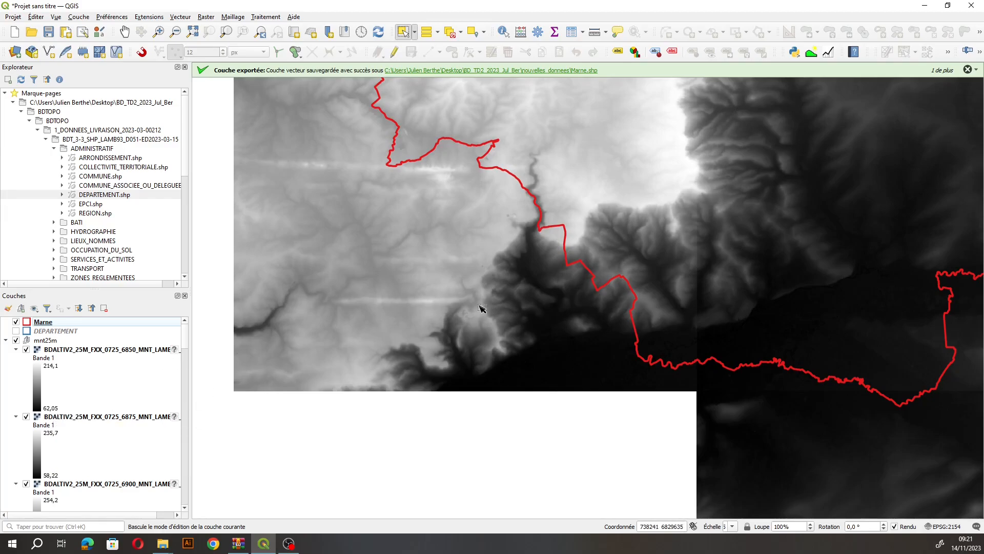
Step: Identify the elevation at a point in the dark southern part of the 0725_6850 tile and close the results
{"action": "left_click", "coordinate": [503, 32]}
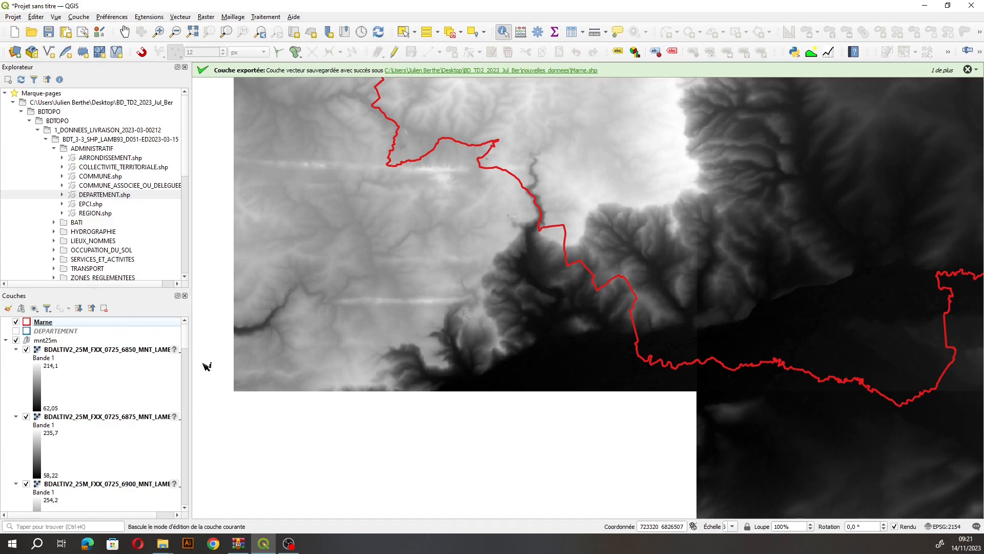
{"action": "left_click", "coordinate": [574, 371]}
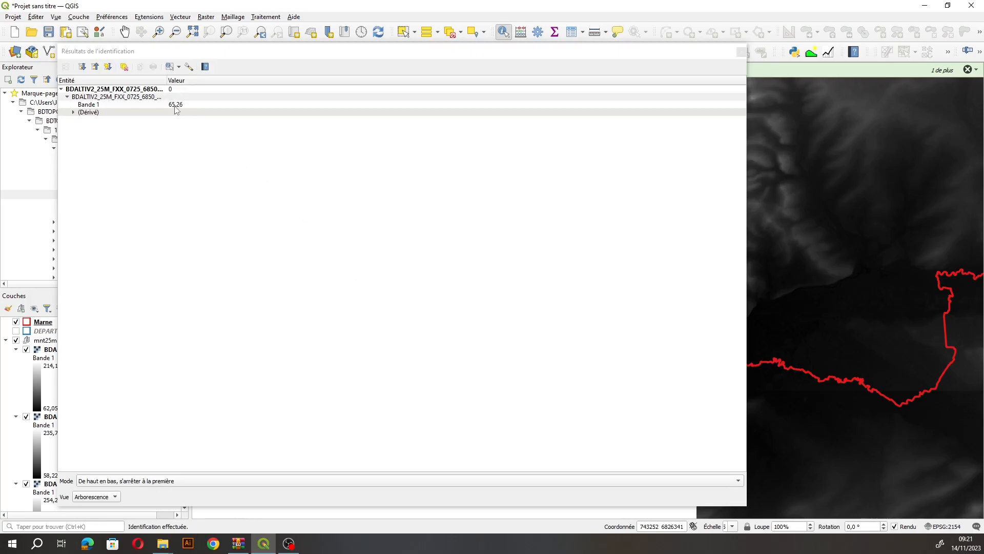
{"action": "left_click", "coordinate": [742, 52]}
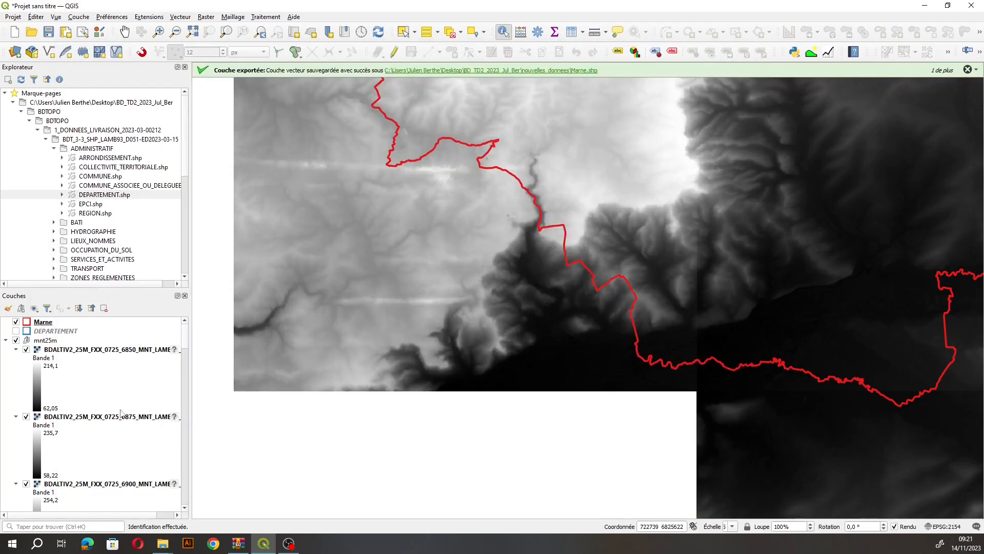
Step: Select the BDALTIV2_25M_FXX_0825_6850 tile and locate its extent on the map by switching its visibility off and on
{"action": "scroll", "coordinate": [121, 412], "scroll_direction": "down", "scroll_amount": 5}
{"action": "scroll", "coordinate": [122, 412], "scroll_direction": "down", "scroll_amount": 3}
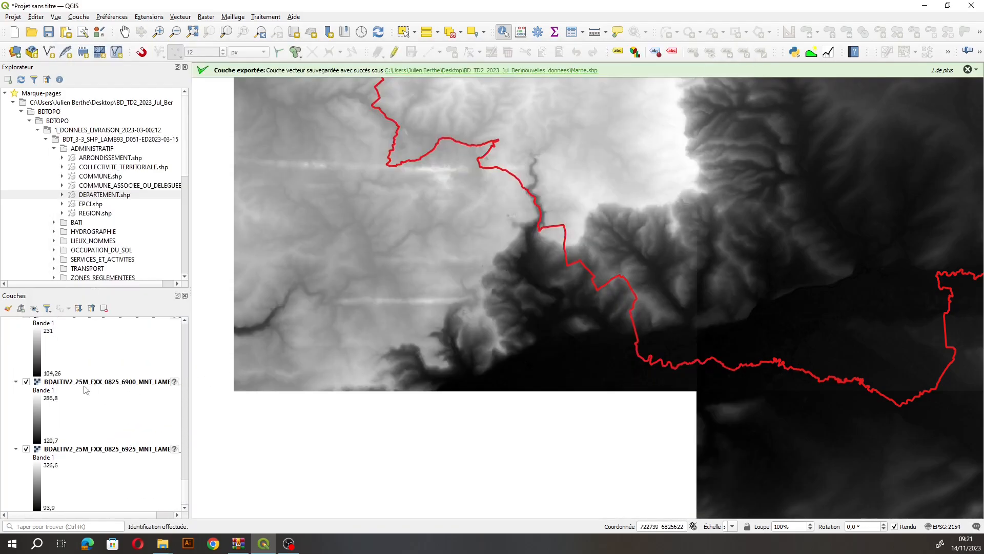
{"action": "scroll", "coordinate": [54, 369], "scroll_direction": "up", "scroll_amount": 3}
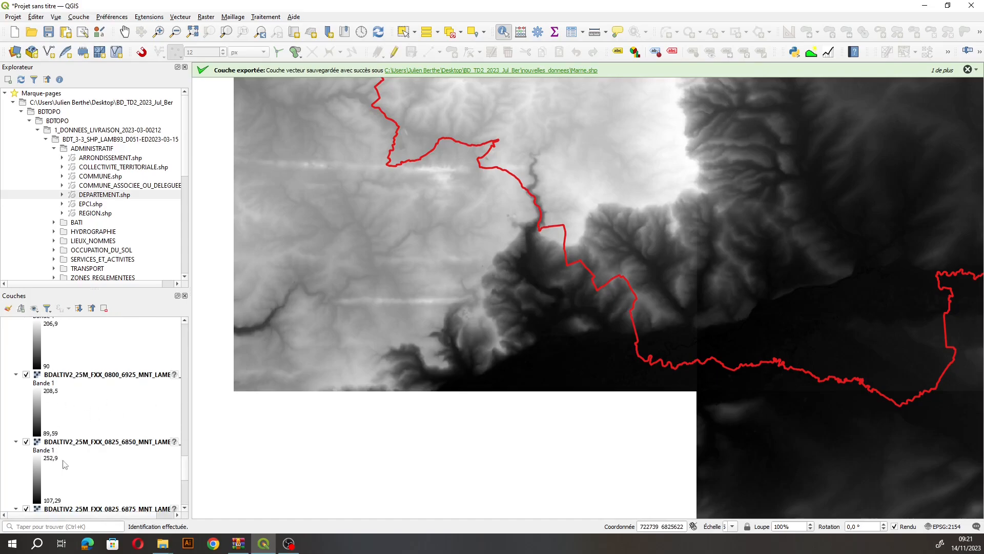
{"action": "left_click", "coordinate": [32, 444]}
{"action": "scroll", "coordinate": [329, 319], "scroll_direction": "up", "scroll_amount": 1}
{"action": "scroll", "coordinate": [328, 318], "scroll_direction": "down", "scroll_amount": 3}
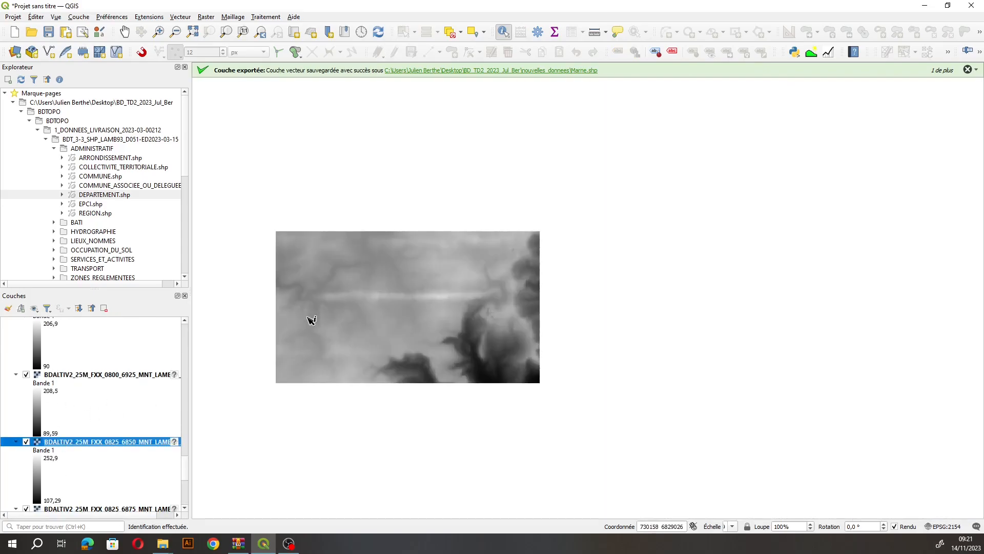
{"action": "left_click", "coordinate": [26, 441]}
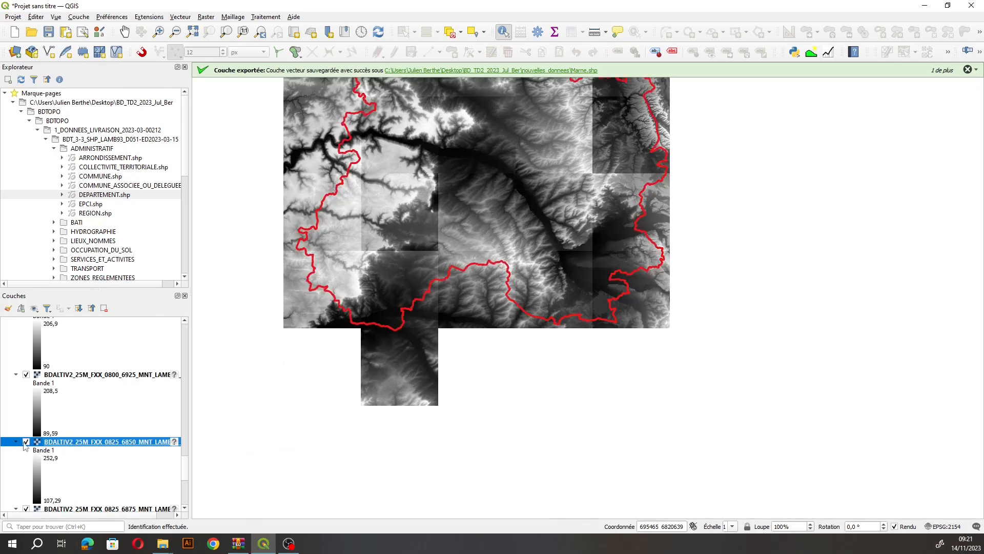
{"action": "left_click", "coordinate": [26, 442]}
{"action": "left_click", "coordinate": [26, 441]}
{"action": "scroll", "coordinate": [647, 292], "scroll_direction": "up", "scroll_amount": 4}
{"action": "scroll", "coordinate": [625, 305], "scroll_direction": "down", "scroll_amount": 2}
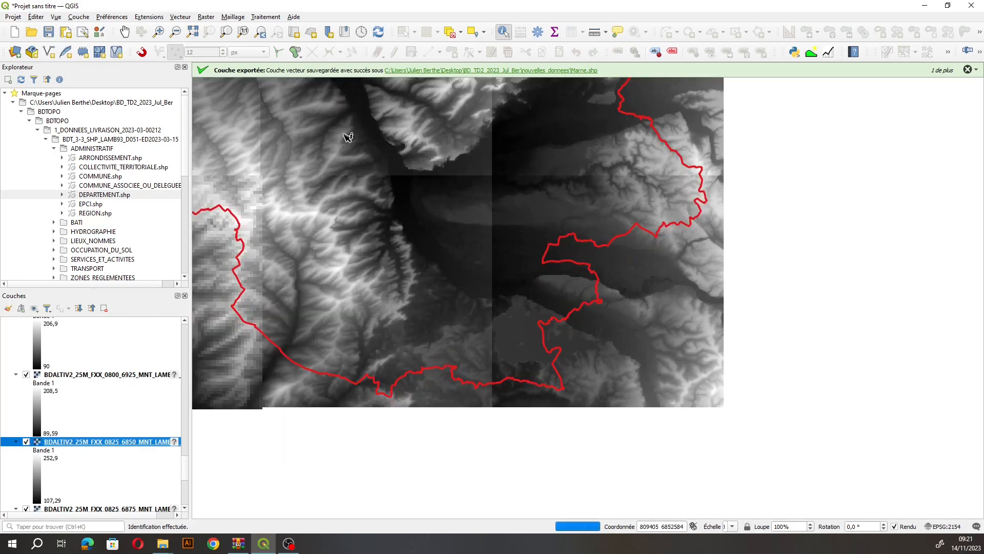
{"action": "scroll", "coordinate": [494, 336], "scroll_direction": "down", "scroll_amount": 3}
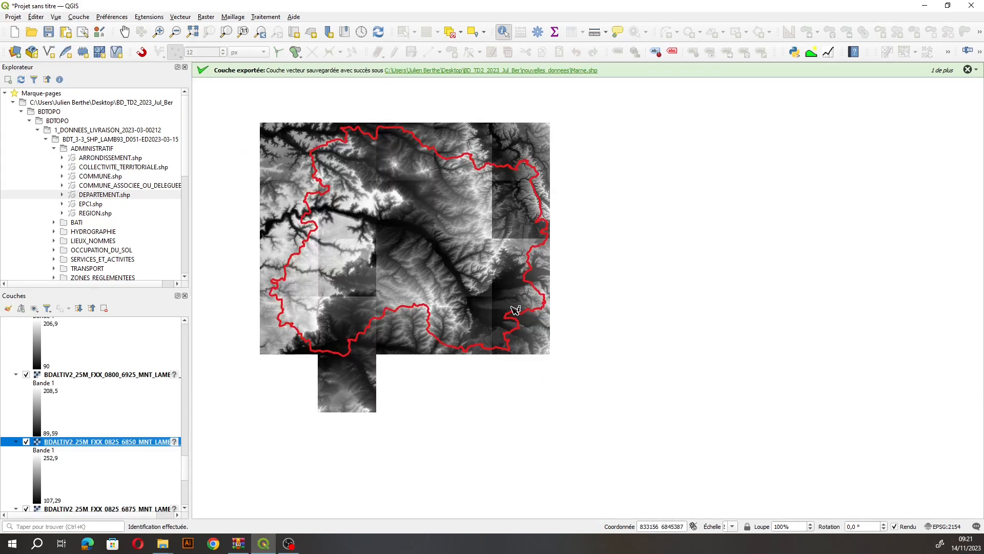
{"action": "scroll", "coordinate": [523, 328], "scroll_direction": "up", "scroll_amount": 5}
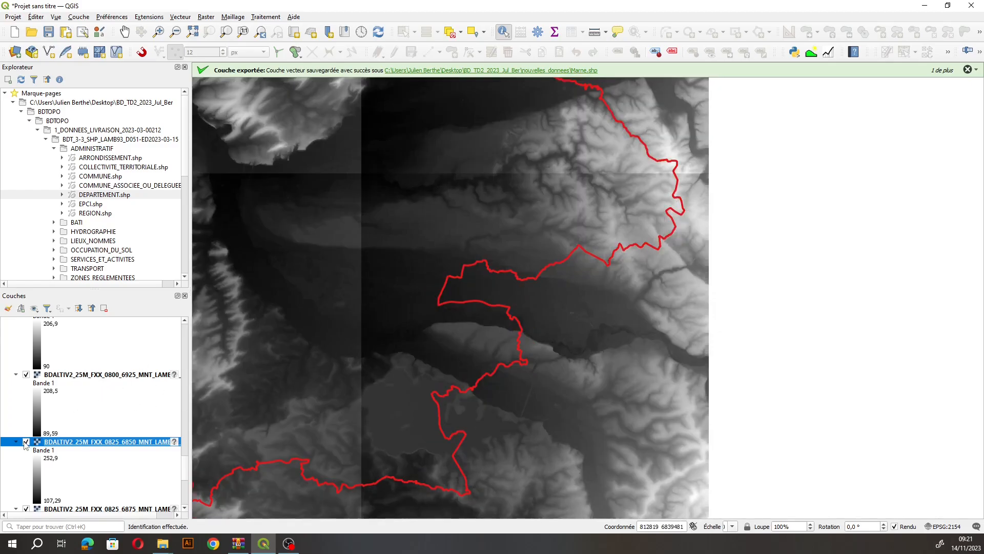
{"action": "left_click", "coordinate": [26, 442]}
{"action": "left_click", "coordinate": [27, 442]}
Step: Hide the Marne layer and identify the elevation at a dark point near the western edge of the 0825_6850 tile
{"action": "left_click", "coordinate": [375, 345]}
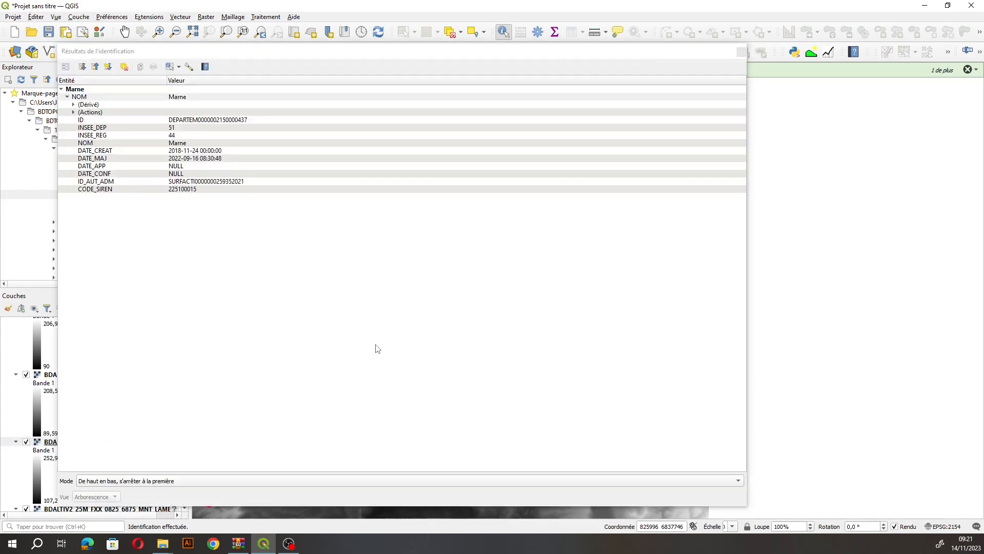
{"action": "left_click", "coordinate": [742, 52]}
{"action": "scroll", "coordinate": [8, 328], "scroll_direction": "up", "scroll_amount": 3}
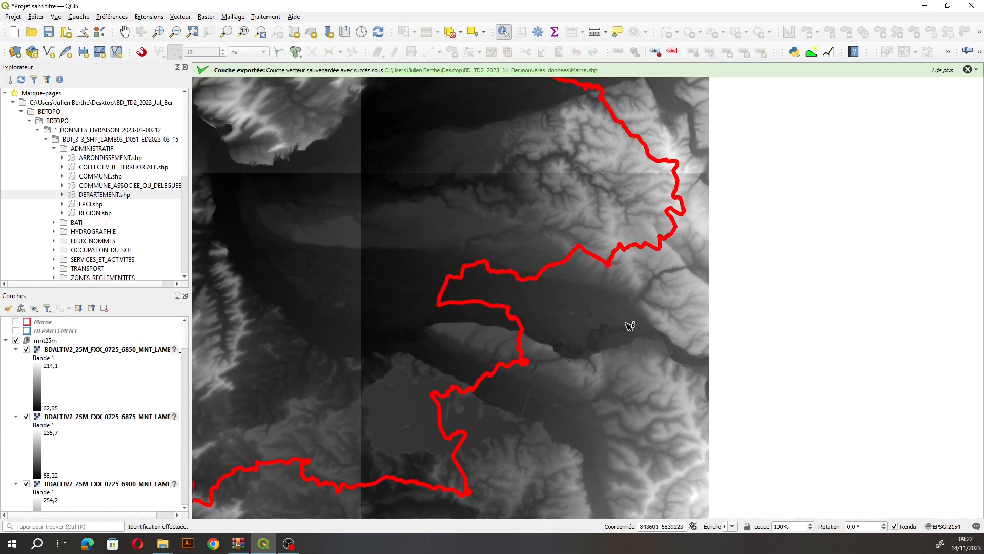
{"action": "left_click", "coordinate": [376, 339]}
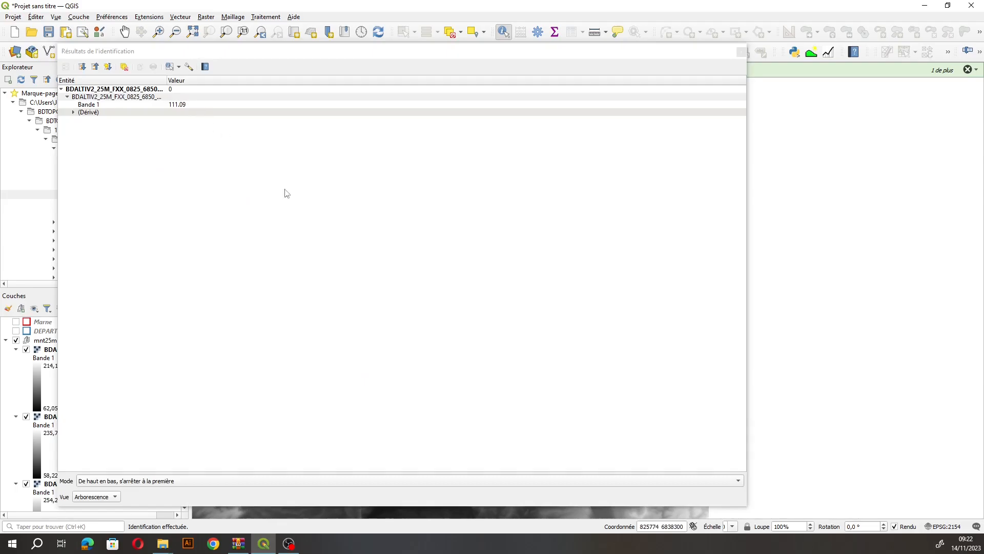
{"action": "left_click", "coordinate": [742, 51]}
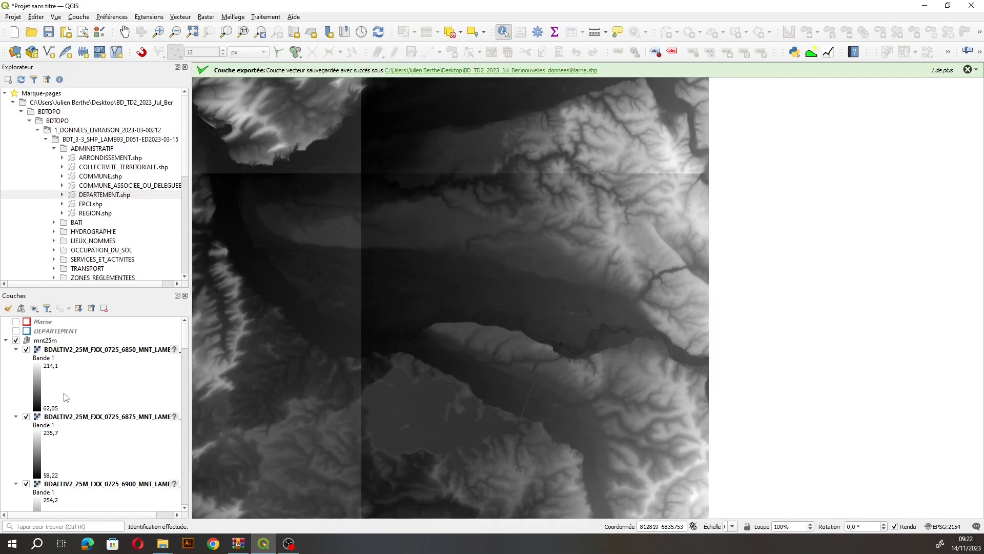
Step: Set the grey-band range of the BDALTIV2_25M_FXX_0725_6850 tile to minimum 100 and maximum 200
{"action": "scroll", "coordinate": [610, 277], "scroll_direction": "up", "scroll_amount": 1}
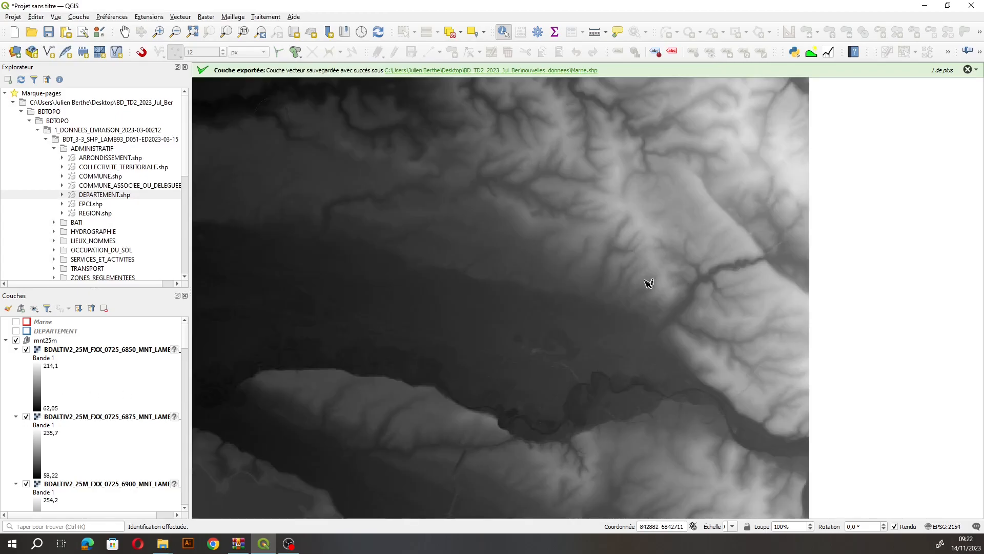
{"action": "scroll", "coordinate": [644, 282], "scroll_direction": "down", "scroll_amount": 3}
{"action": "scroll", "coordinate": [720, 285], "scroll_direction": "up", "scroll_amount": 2}
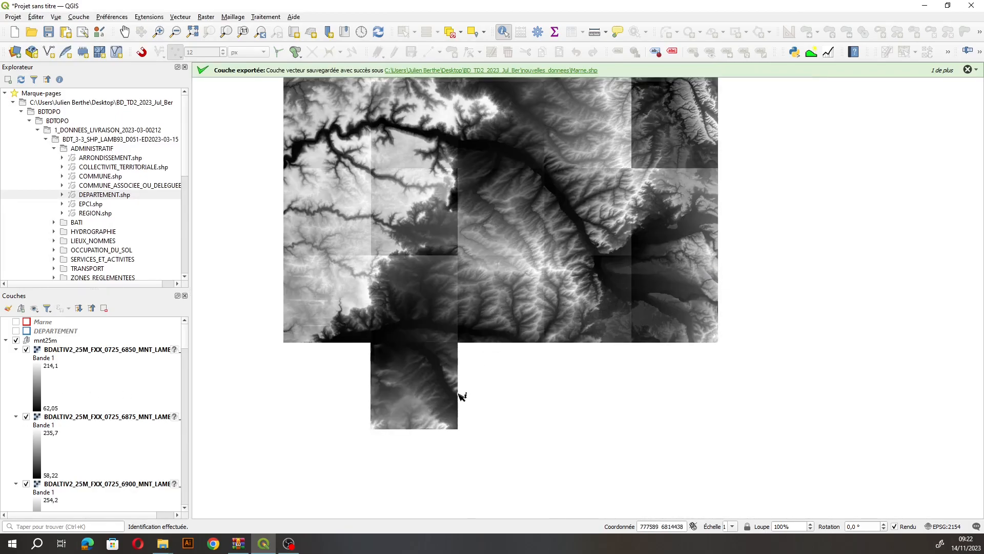
{"action": "scroll", "coordinate": [458, 413], "scroll_direction": "down", "scroll_amount": 1}
{"action": "scroll", "coordinate": [447, 316], "scroll_direction": "up", "scroll_amount": 1}
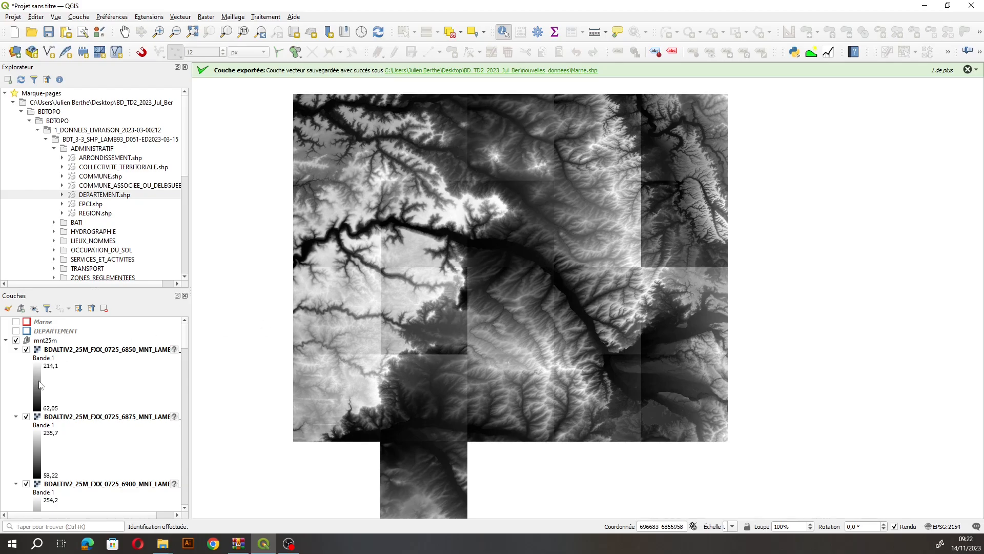
{"action": "double_click", "coordinate": [56, 350]}
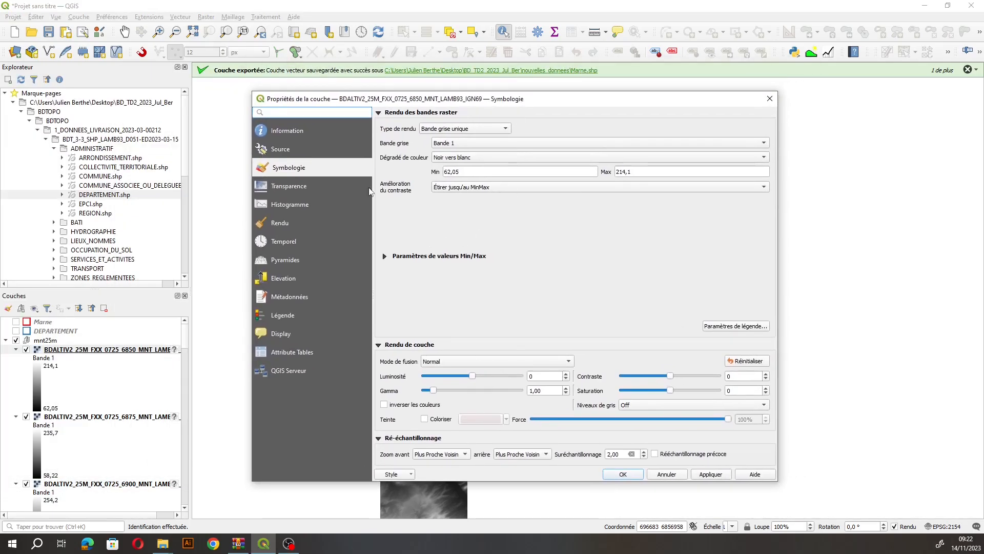
{"action": "double_click", "coordinate": [452, 172]}
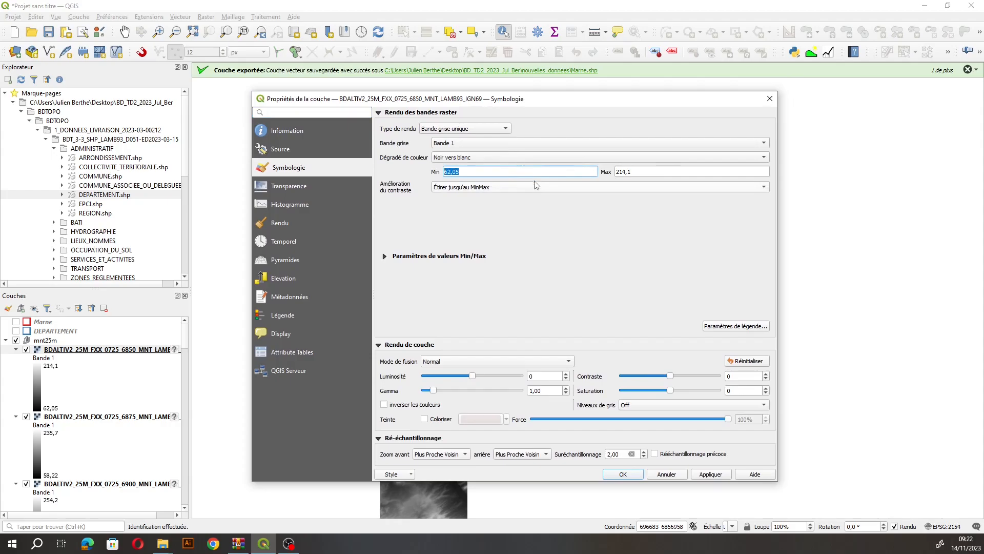
{"action": "type", "text": "100"}
{"action": "key", "text": "Tab"}
{"action": "type", "text": "200"}
{"action": "left_click", "coordinate": [623, 473]}
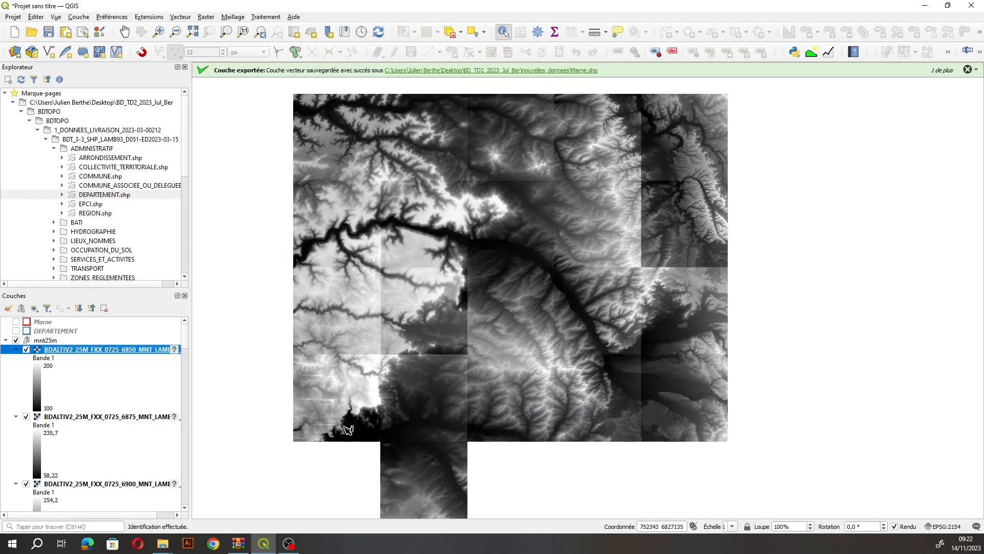
Step: Set the grey-band range of the BDALTIV2_25M_FXX_0725_6875 tile to minimum 100 and maximum 200
{"action": "double_click", "coordinate": [62, 437]}
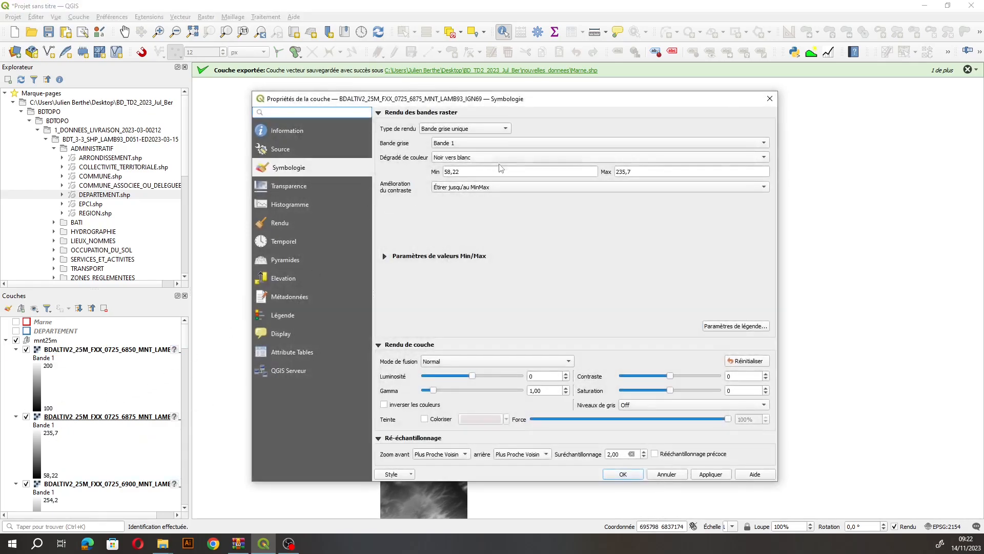
{"action": "triple_click", "coordinate": [500, 169]}
{"action": "type", "text": "1"}
{"action": "triple_click", "coordinate": [621, 171]}
{"action": "type", "text": "200"}
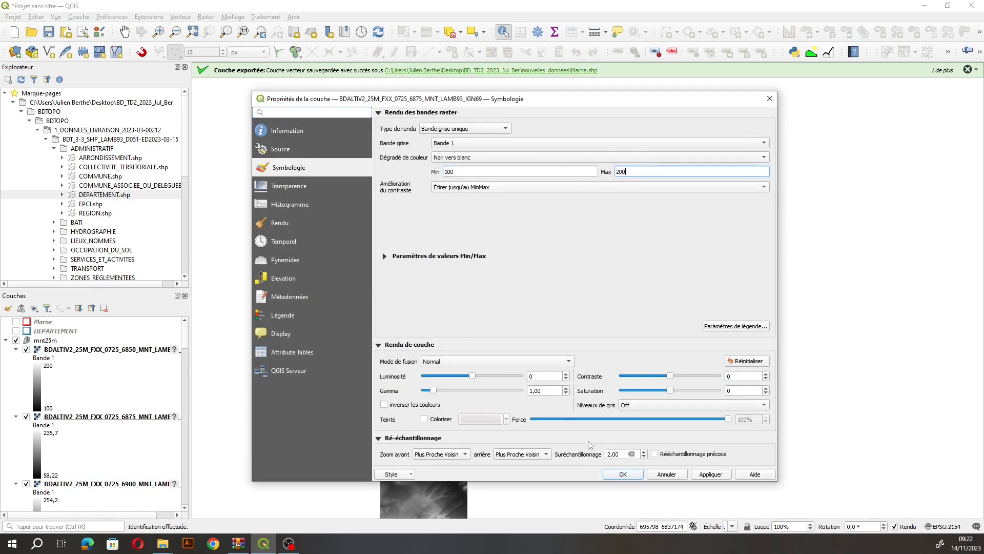
{"action": "left_click", "coordinate": [612, 474]}
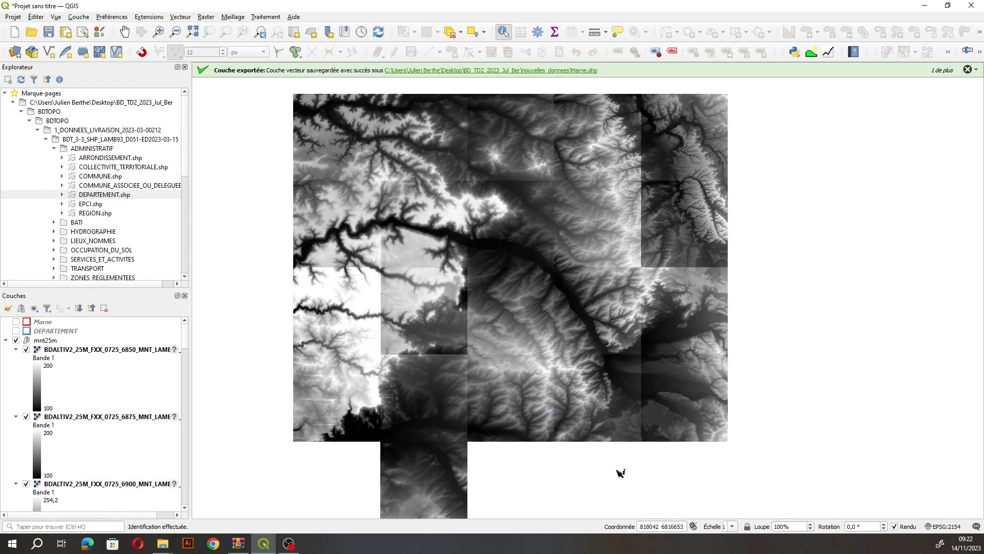
Step: Set the grey-band range of the BDALTIV2_25M_FXX_0725_6900 tile to minimum 100 and maximum 200
{"action": "scroll", "coordinate": [319, 358], "scroll_direction": "up", "scroll_amount": 1}
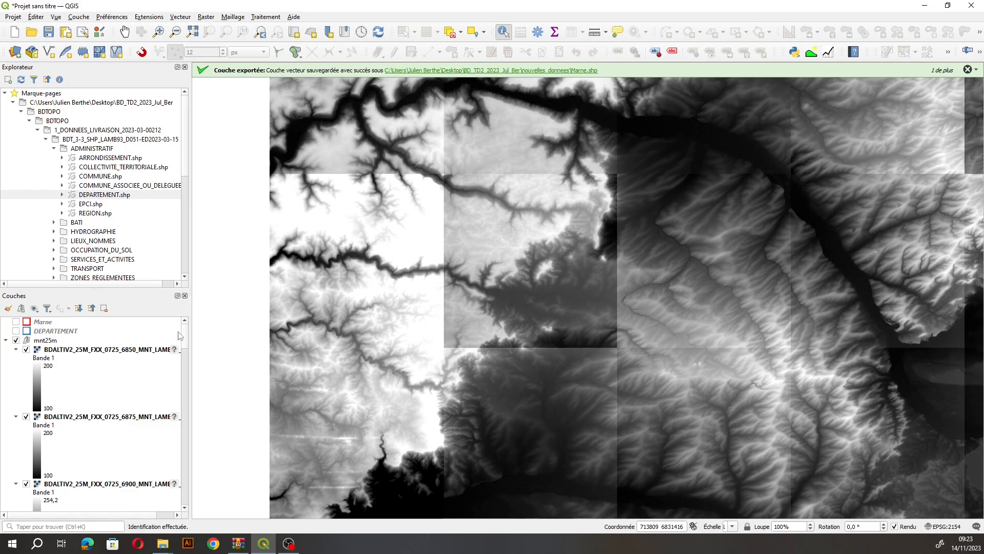
{"action": "left_click_drag", "start_coordinate": [186, 344], "coordinate": [187, 353]}
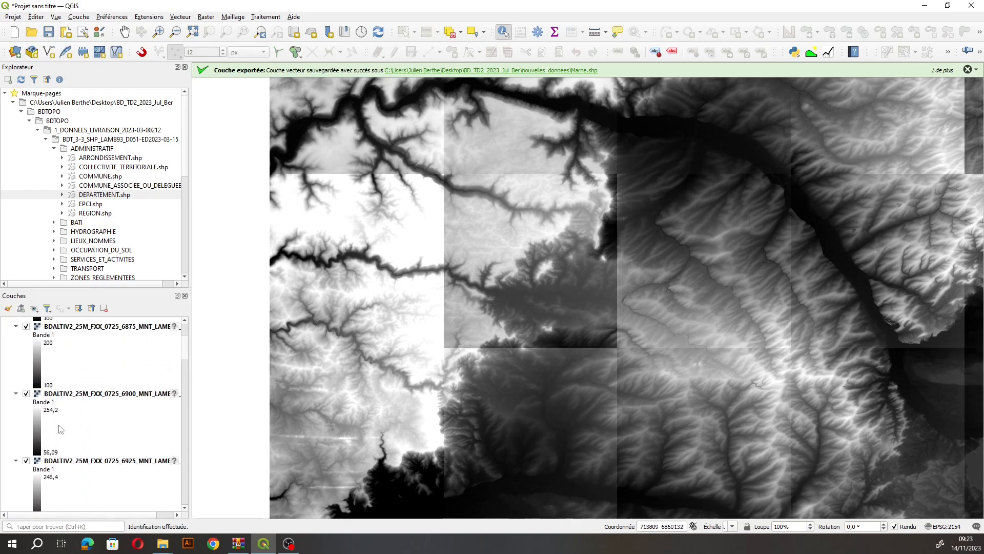
{"action": "double_click", "coordinate": [40, 442]}
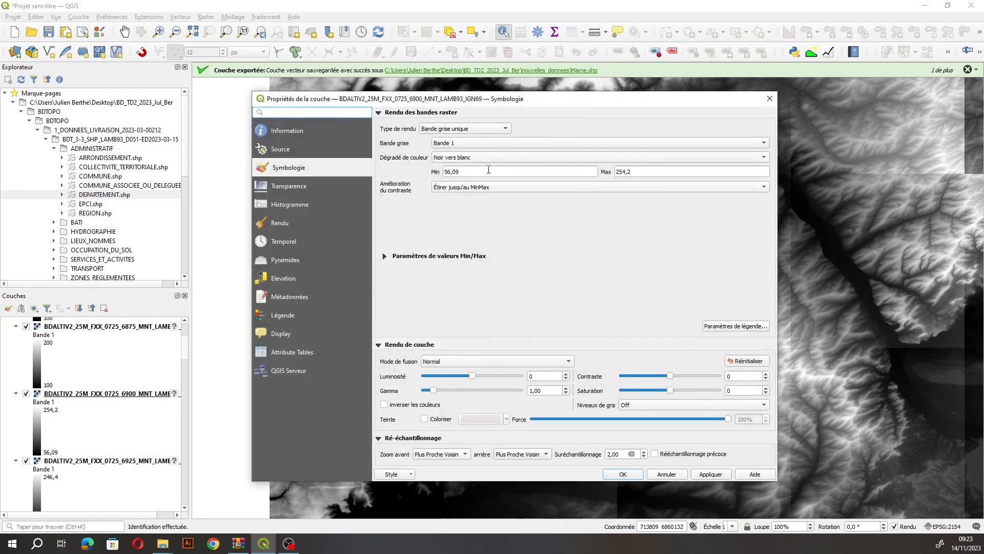
{"action": "double_click", "coordinate": [489, 170]}
{"action": "type", "text": "100"}
{"action": "double_click", "coordinate": [629, 172]}
{"action": "type", "text": "200"}
{"action": "left_click", "coordinate": [623, 473]}
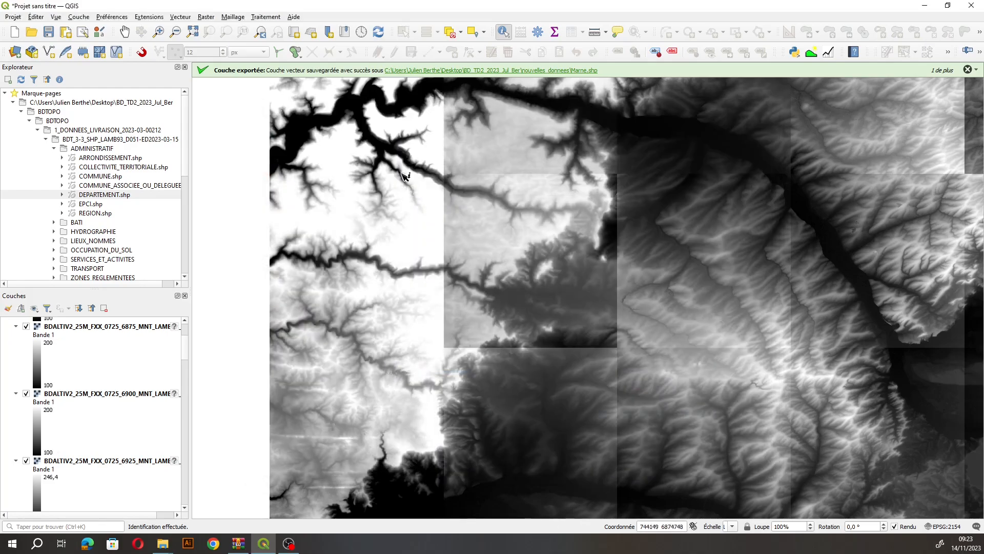
Step: Inspect the seams between neighbouring elevation tiles, identify the elevation at a bright point in the 0750_6900 tile and close the results
{"action": "scroll", "coordinate": [343, 159], "scroll_direction": "up", "scroll_amount": 1}
{"action": "scroll", "coordinate": [342, 159], "scroll_direction": "up", "scroll_amount": 1}
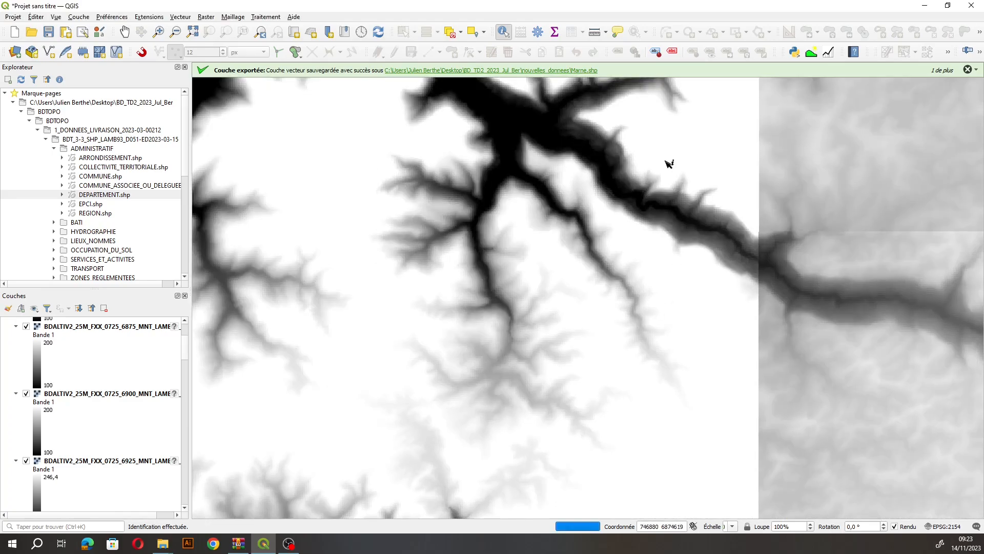
{"action": "scroll", "coordinate": [567, 345], "scroll_direction": "down", "scroll_amount": 1}
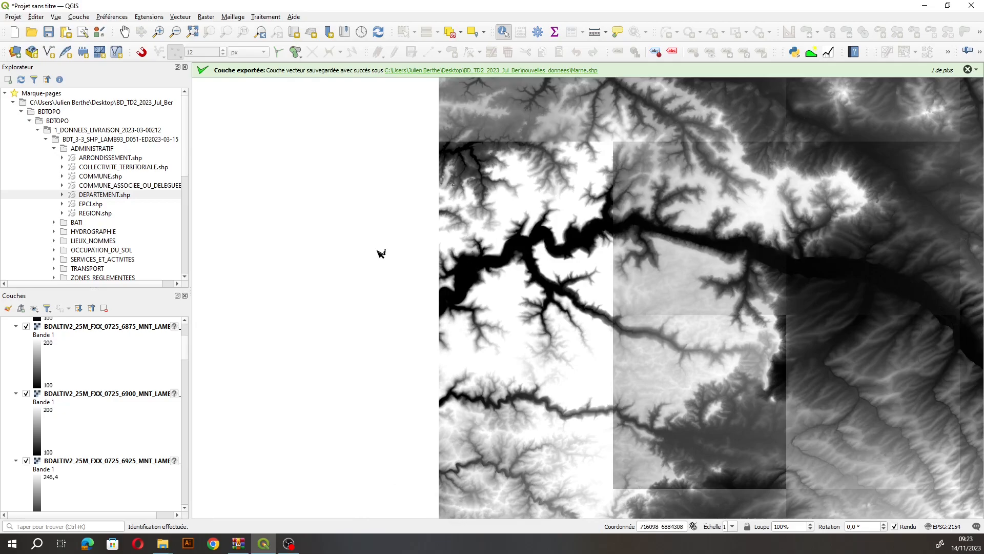
{"action": "scroll", "coordinate": [380, 254], "scroll_direction": "down", "scroll_amount": 1}
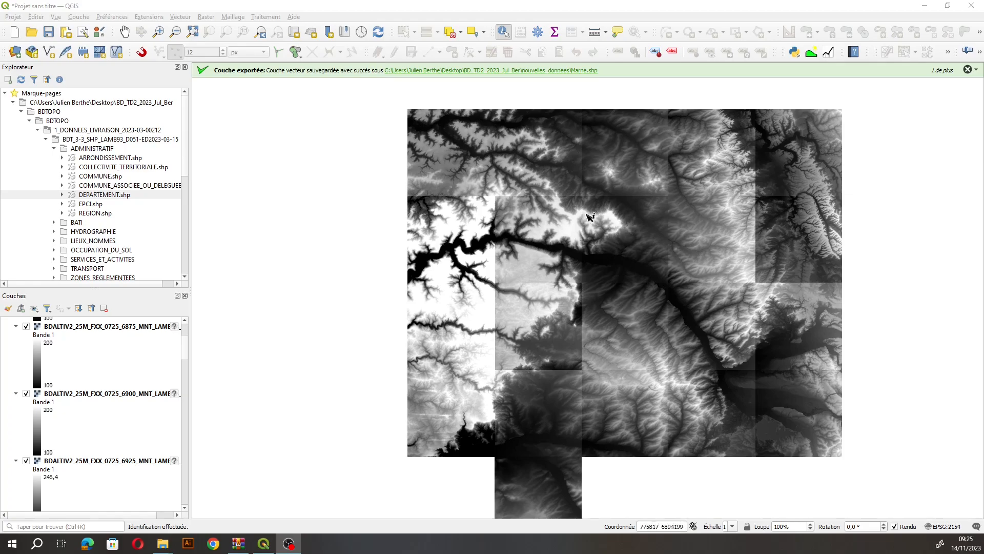
{"action": "scroll", "coordinate": [610, 215], "scroll_direction": "up", "scroll_amount": 2}
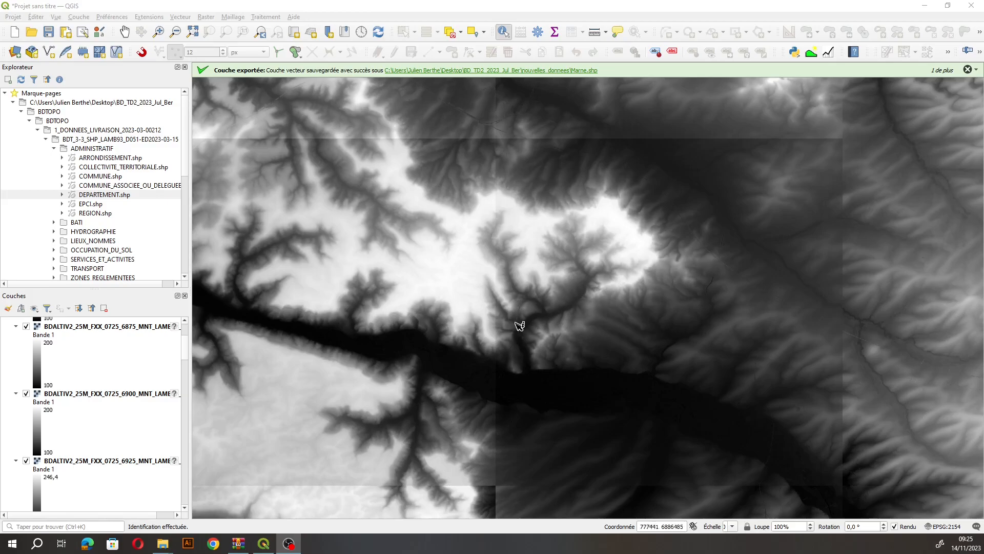
{"action": "left_click", "coordinate": [454, 302]}
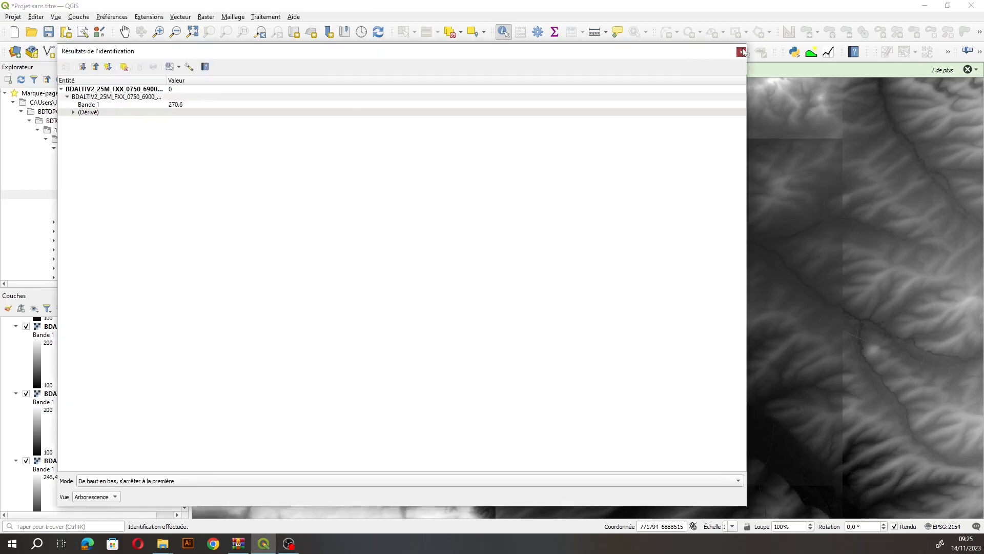
{"action": "left_click", "coordinate": [742, 51]}
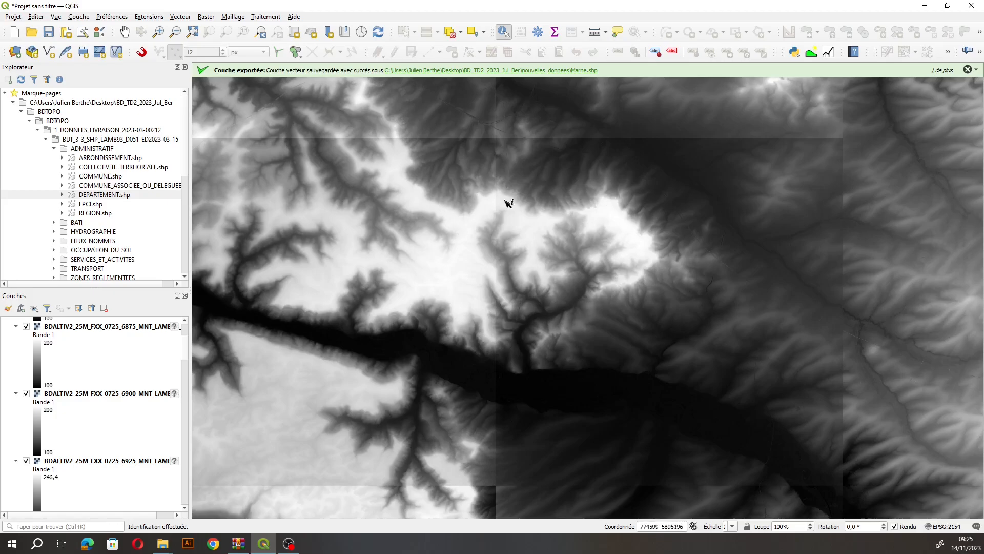
{"action": "scroll", "coordinate": [546, 254], "scroll_direction": "down", "scroll_amount": 3}
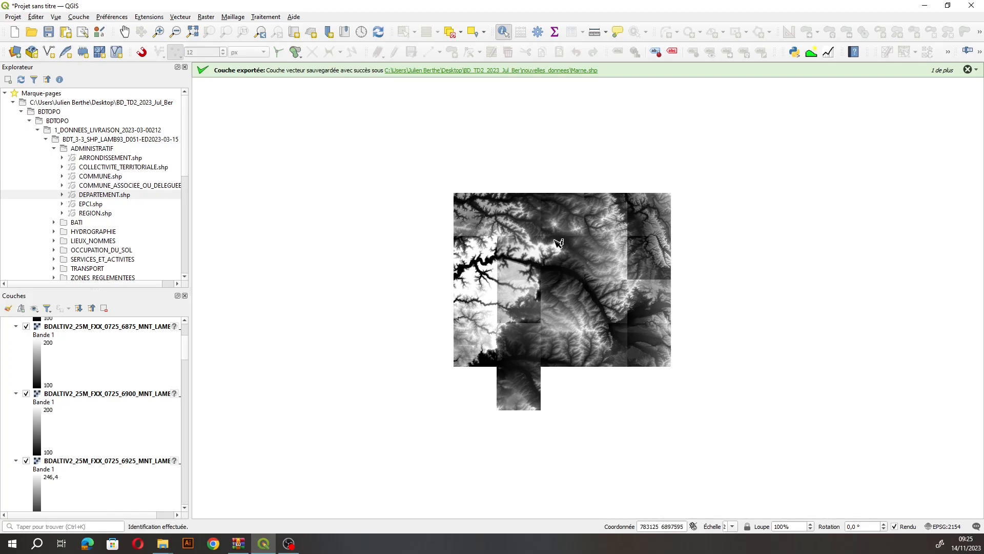
{"action": "scroll", "coordinate": [119, 362], "scroll_direction": "up", "scroll_amount": 3}
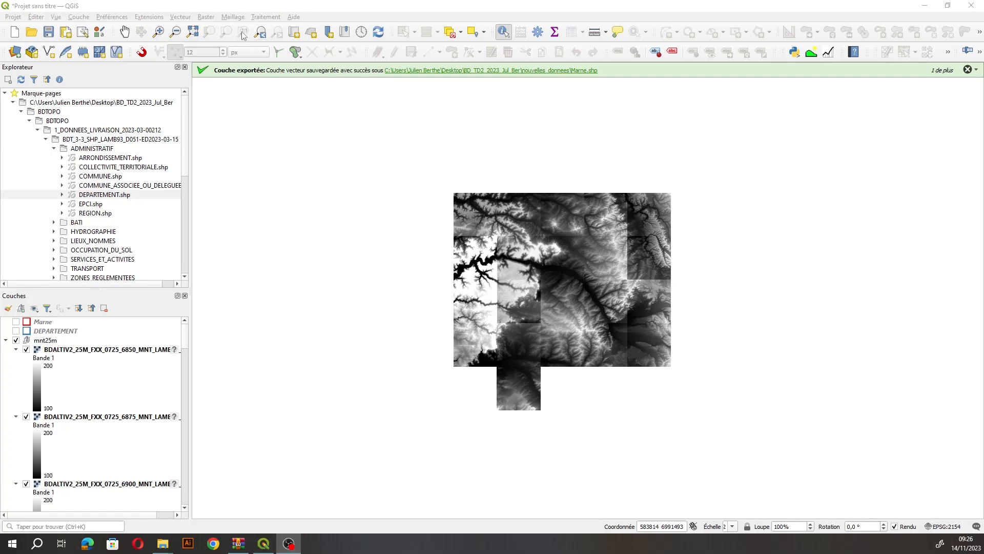
Step: Start the raster Fusion tool and choose all the BDALTIV2 25M elevation tiles as its input layers
{"action": "left_click", "coordinate": [201, 18]}
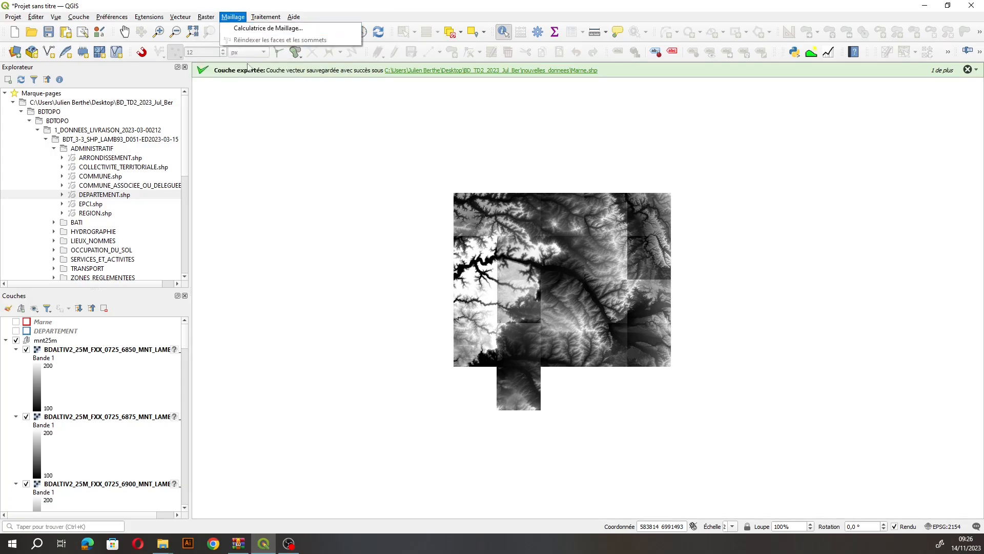
{"action": "mouse_move", "coordinate": [225, 56]}
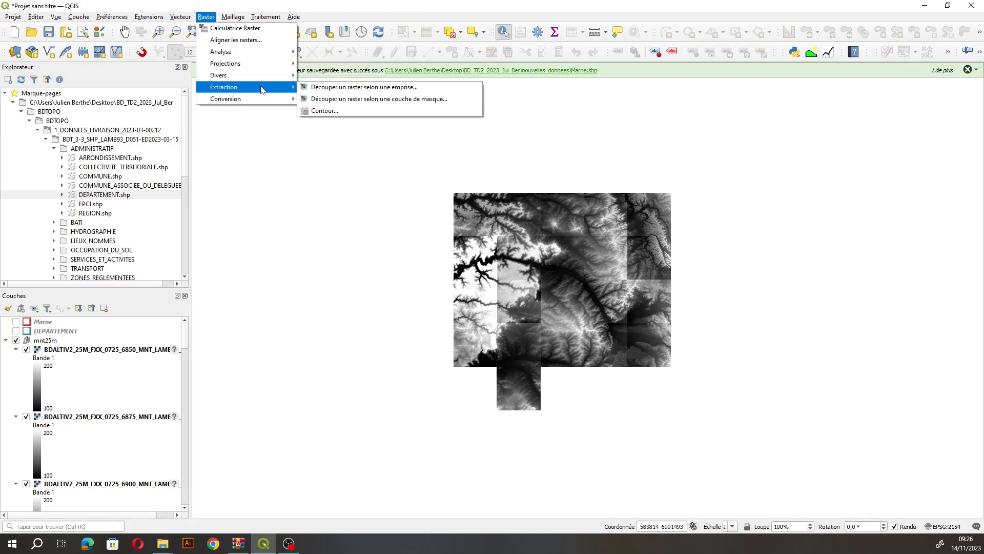
{"action": "mouse_move", "coordinate": [267, 105]}
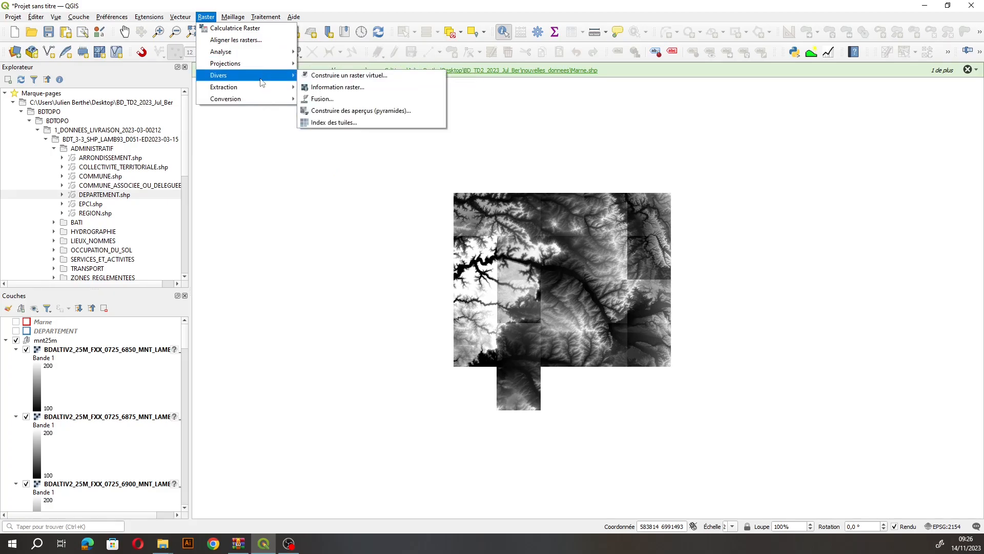
{"action": "left_click", "coordinate": [322, 99]}
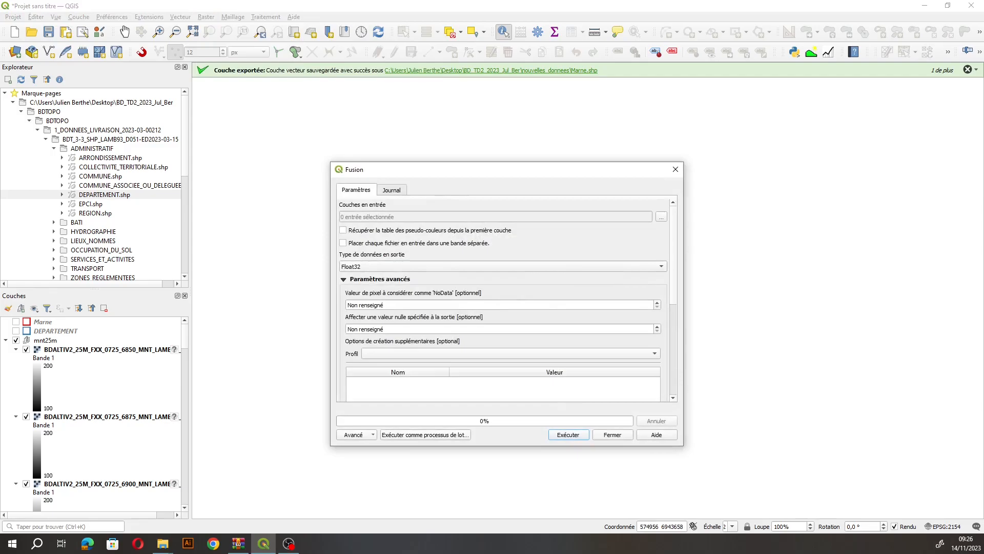
{"action": "left_click", "coordinate": [433, 224]}
{"action": "left_click", "coordinate": [663, 217]}
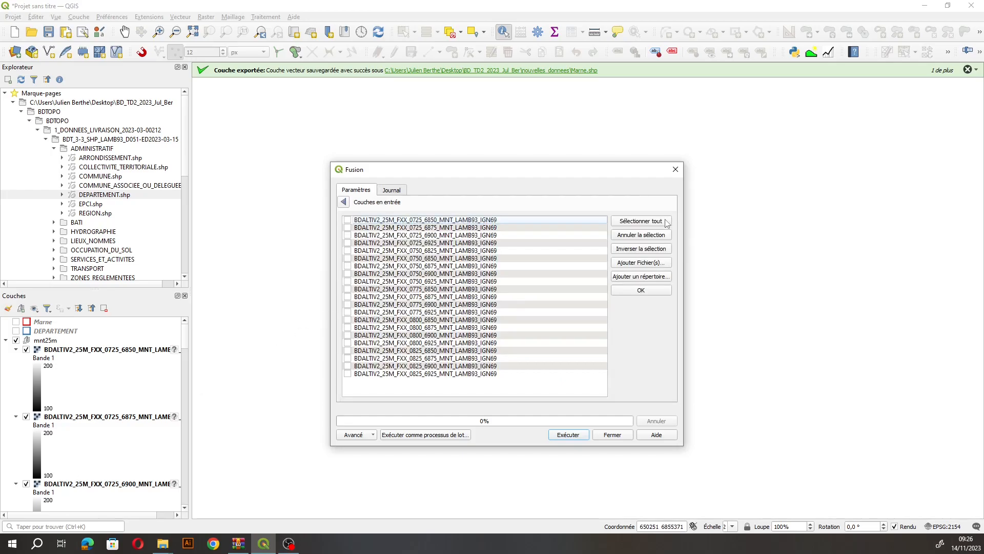
{"action": "left_click", "coordinate": [344, 202]}
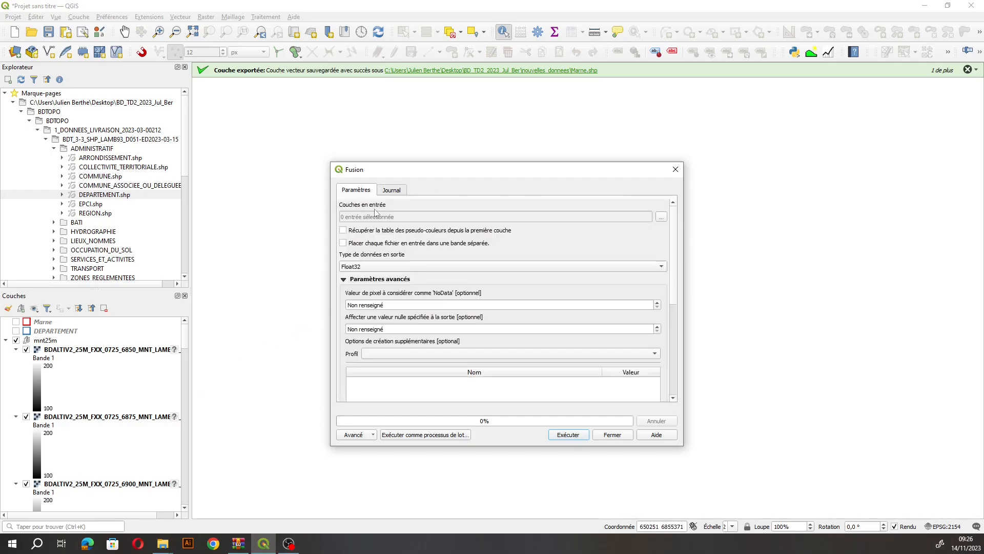
{"action": "left_click", "coordinate": [662, 218]}
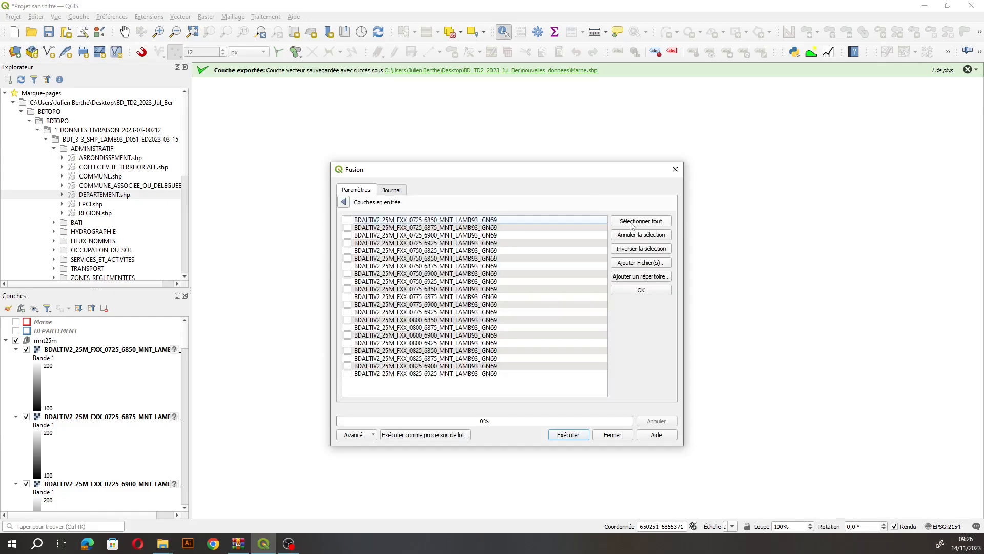
{"action": "left_click", "coordinate": [632, 226]}
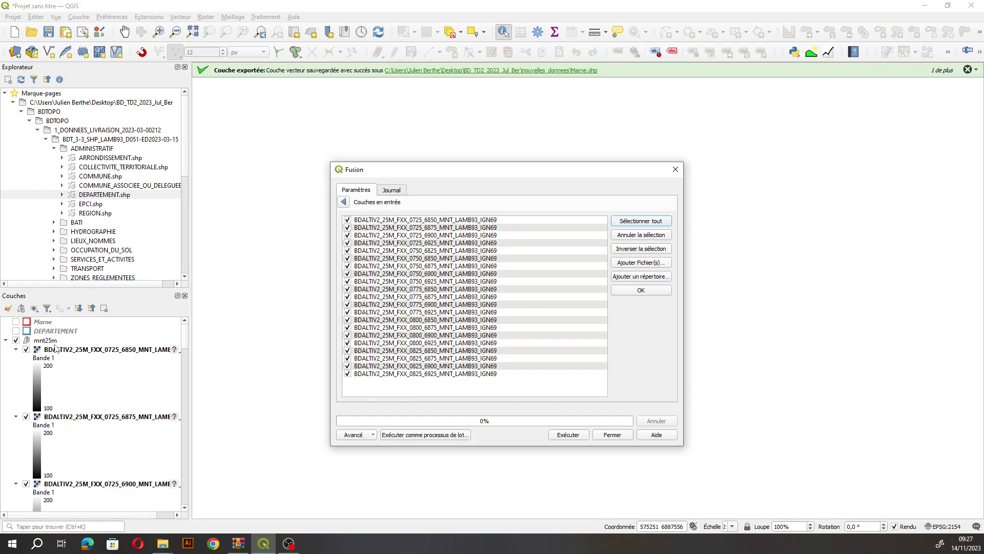
{"action": "left_click", "coordinate": [347, 375]}
{"action": "left_click", "coordinate": [347, 374]}
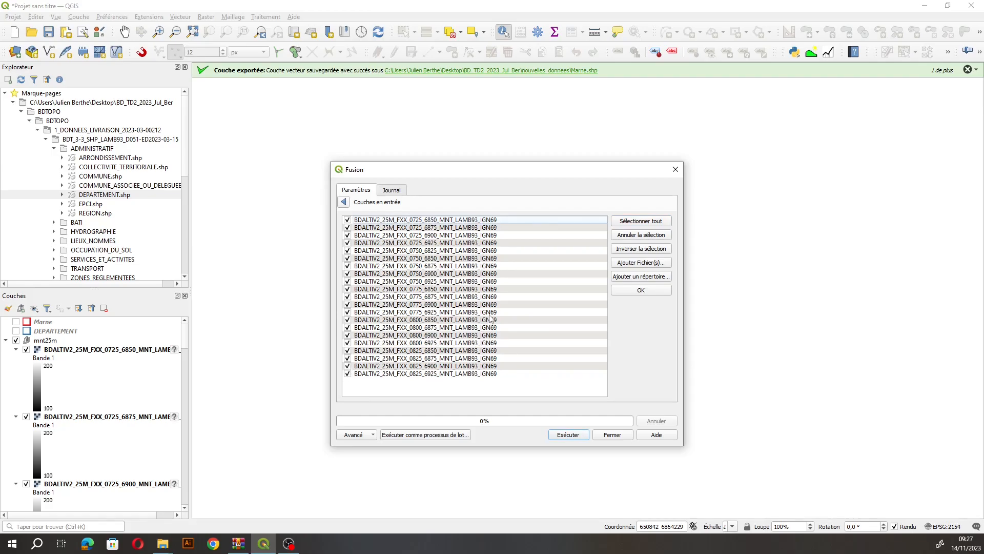
{"action": "left_click", "coordinate": [628, 292]}
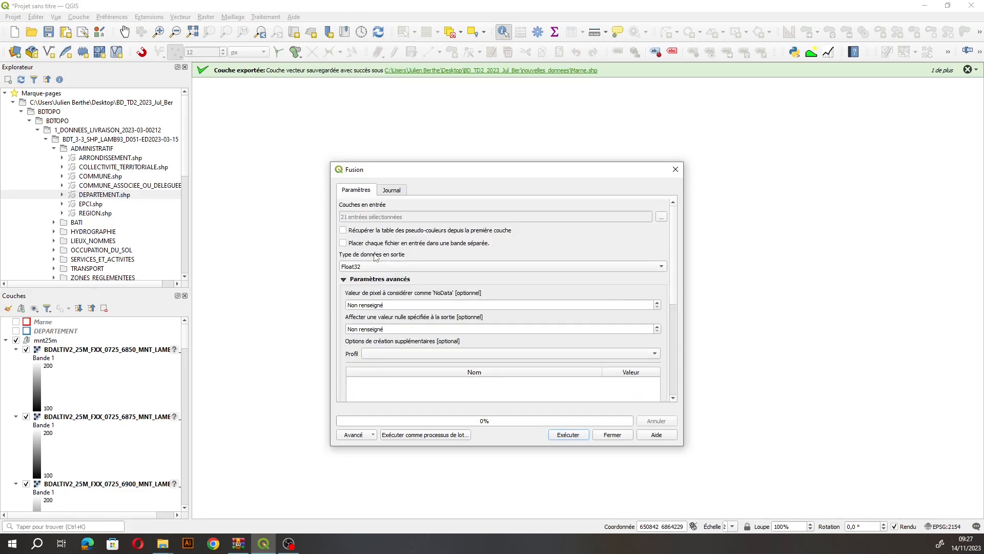
Step: Set the merged output to a TIF file named MNT_25m.tif in the project's nouvelles_donnees folder on the desktop
{"action": "scroll", "coordinate": [661, 297], "scroll_direction": "down", "scroll_amount": 5}
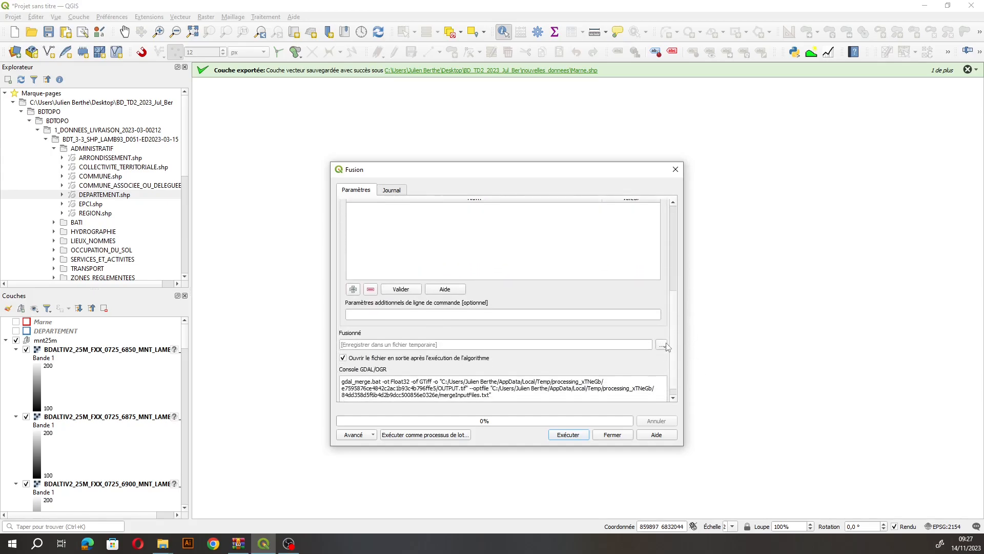
{"action": "left_click", "coordinate": [662, 346]}
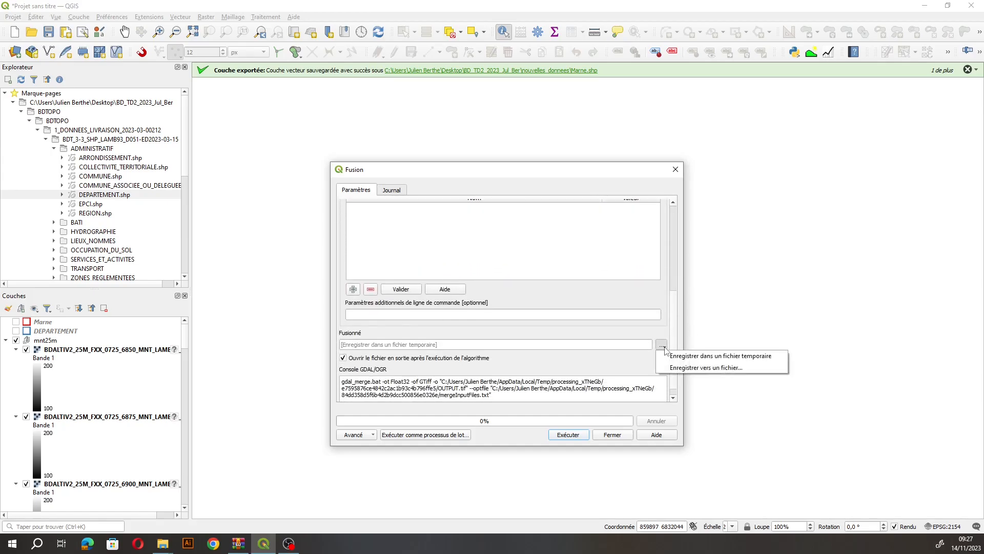
{"action": "left_click", "coordinate": [698, 369]}
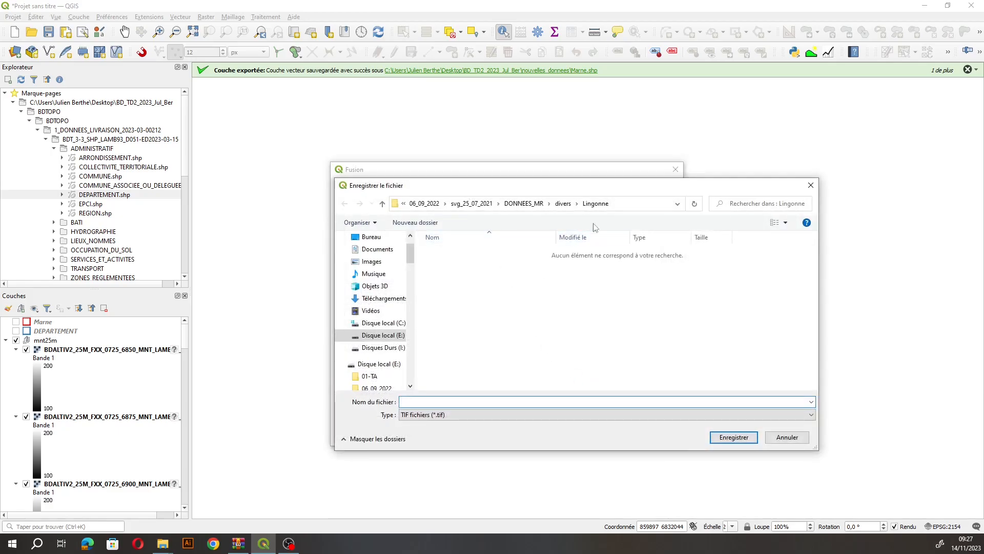
{"action": "left_click", "coordinate": [372, 237]}
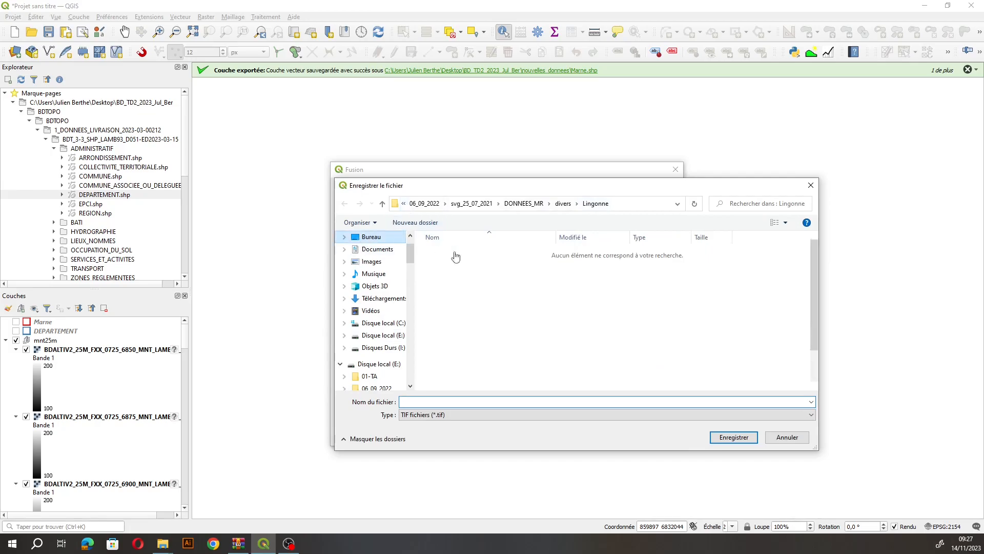
{"action": "double_click", "coordinate": [459, 252]}
{"action": "left_click", "coordinate": [457, 286]}
{"action": "double_click", "coordinate": [457, 285]}
{"action": "left_click", "coordinate": [428, 401]}
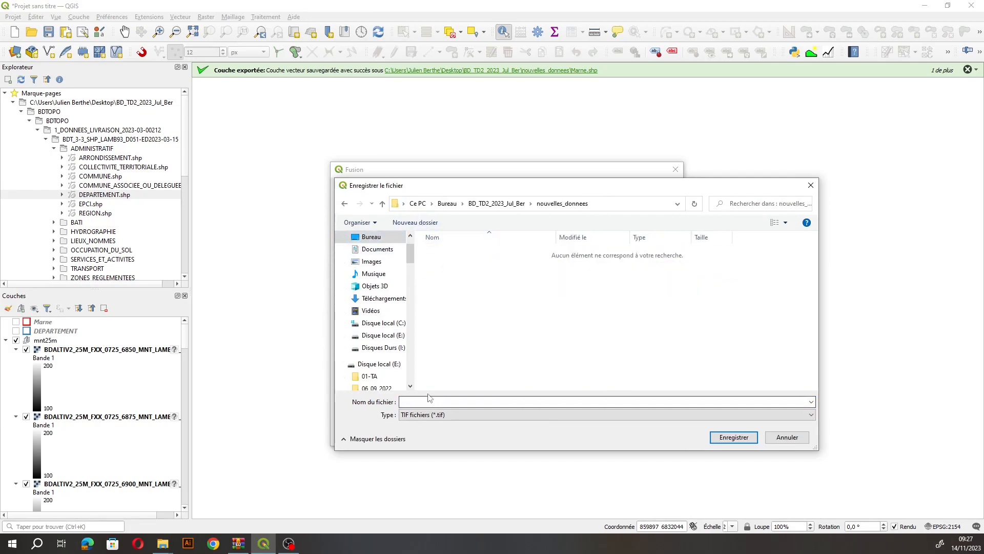
{"action": "type", "text": "MNT_25"}
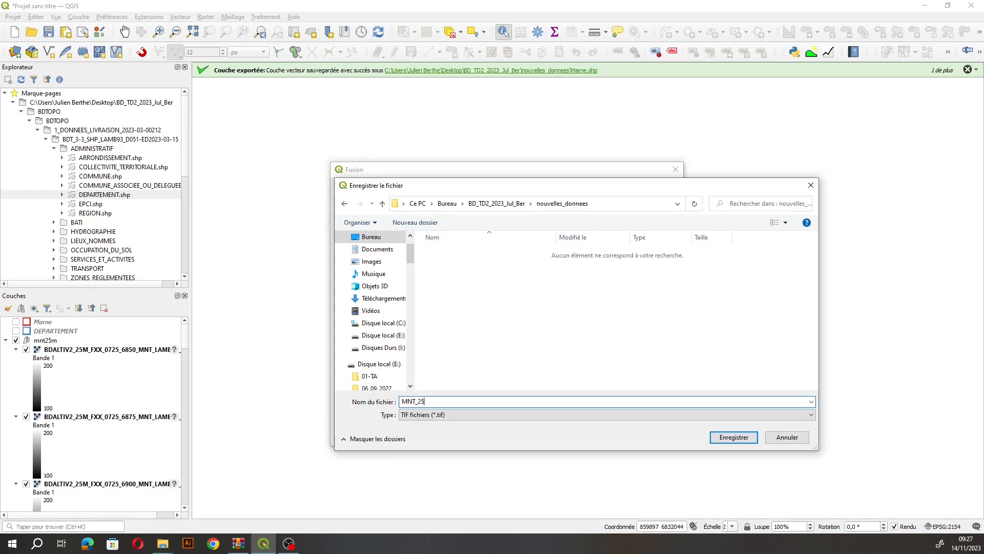
{"action": "type", "text": "m.tif"}
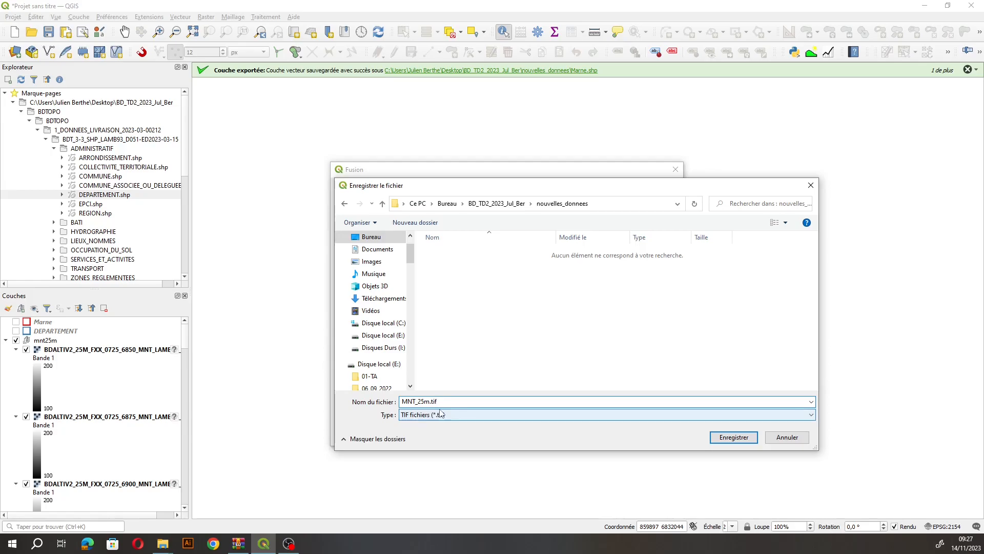
{"action": "left_click", "coordinate": [730, 437]}
Step: Run the Fusion, close the tool and hide the mnt25m tile group
{"action": "left_click", "coordinate": [564, 436]}
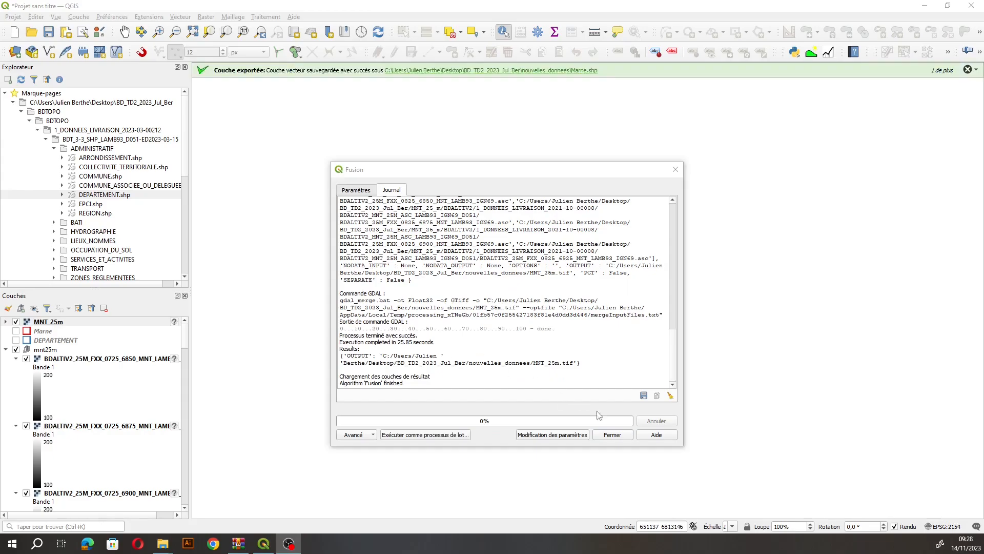
{"action": "left_click", "coordinate": [612, 434]}
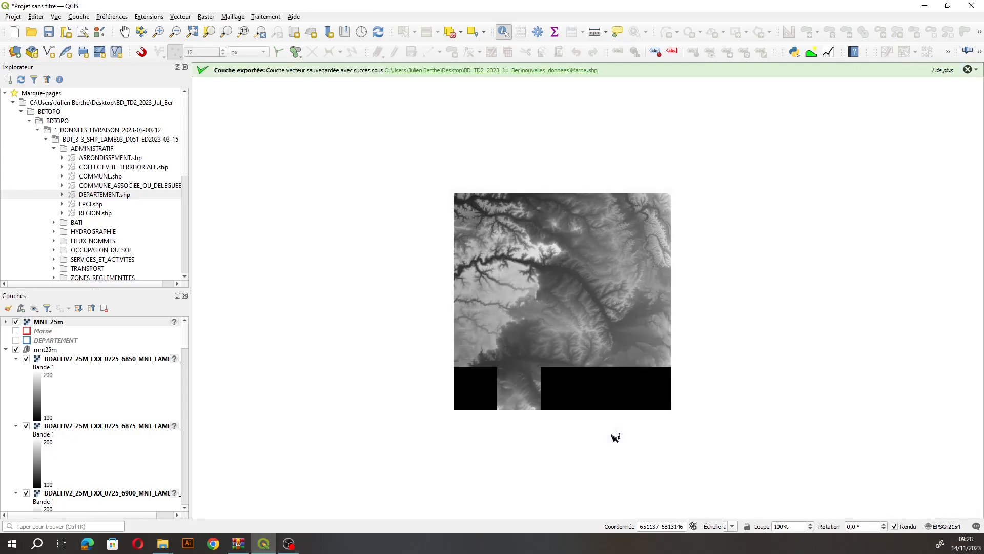
{"action": "left_click", "coordinate": [16, 349]}
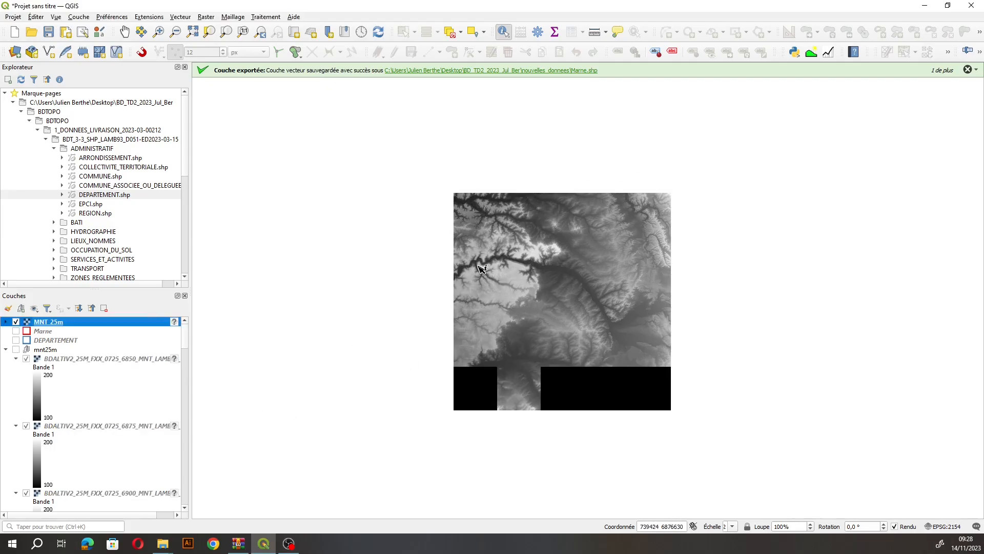
Step: Expand the MNT_25m legend and identify the raster's values in the black southwest block and the dark valley at the western edge
{"action": "left_click", "coordinate": [6, 322]}
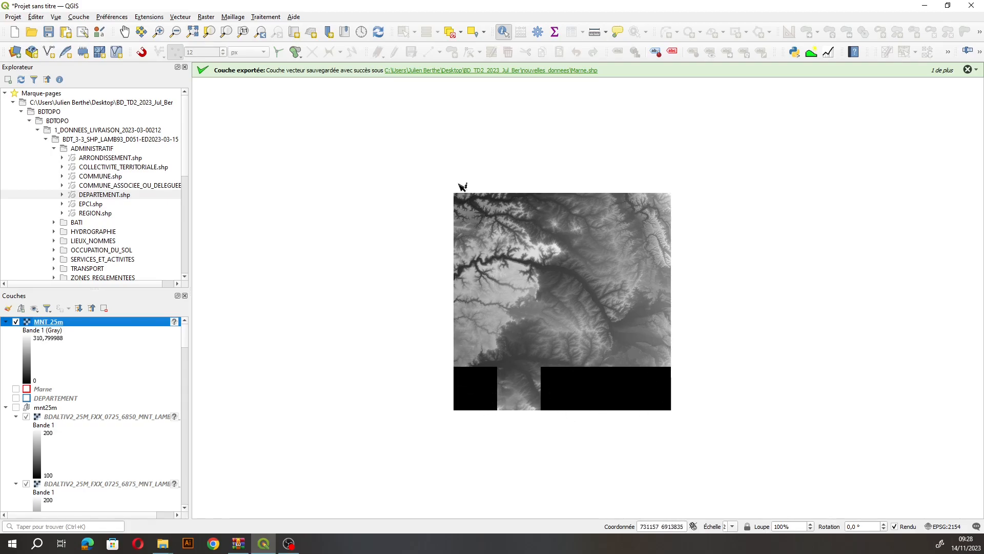
{"action": "left_click", "coordinate": [480, 385]}
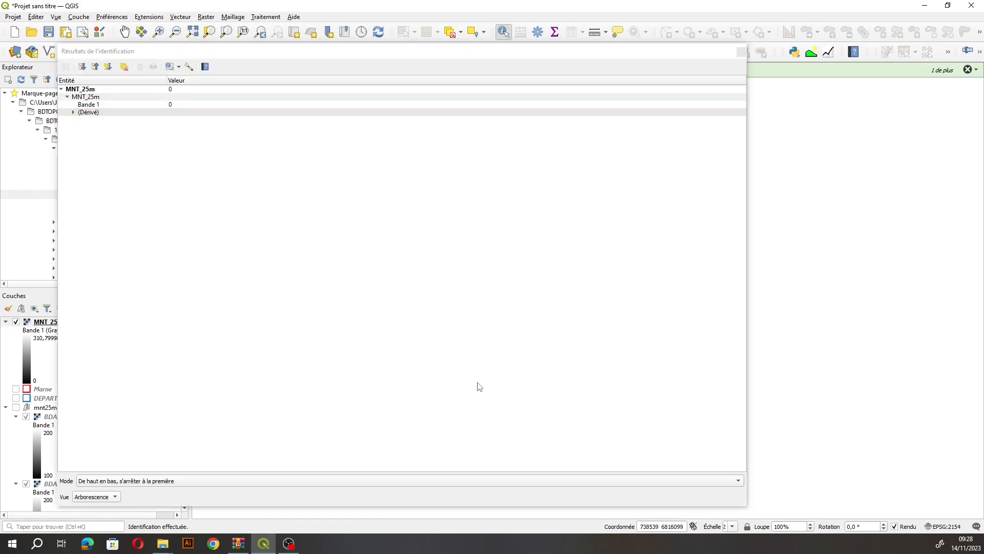
{"action": "left_click", "coordinate": [742, 51]}
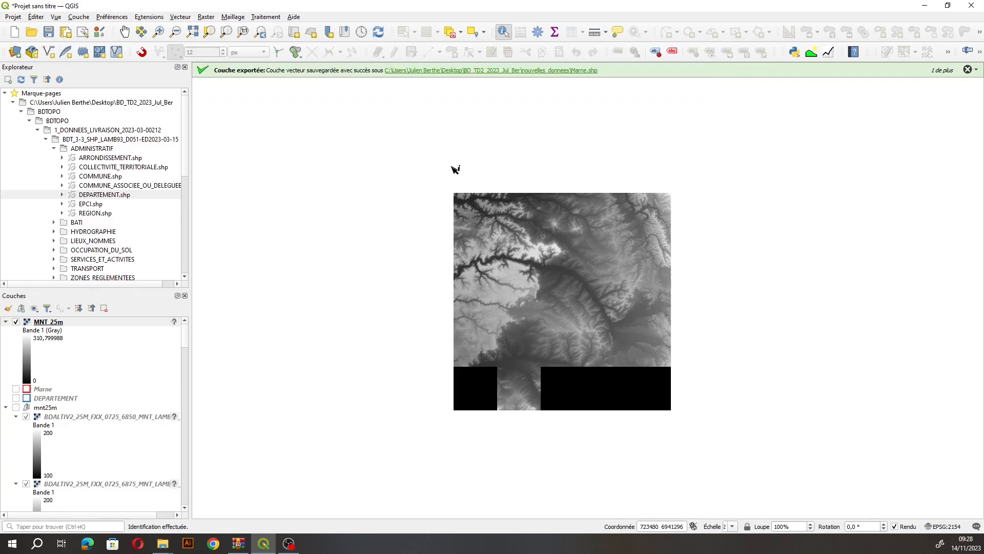
{"action": "scroll", "coordinate": [461, 279], "scroll_direction": "up", "scroll_amount": 3}
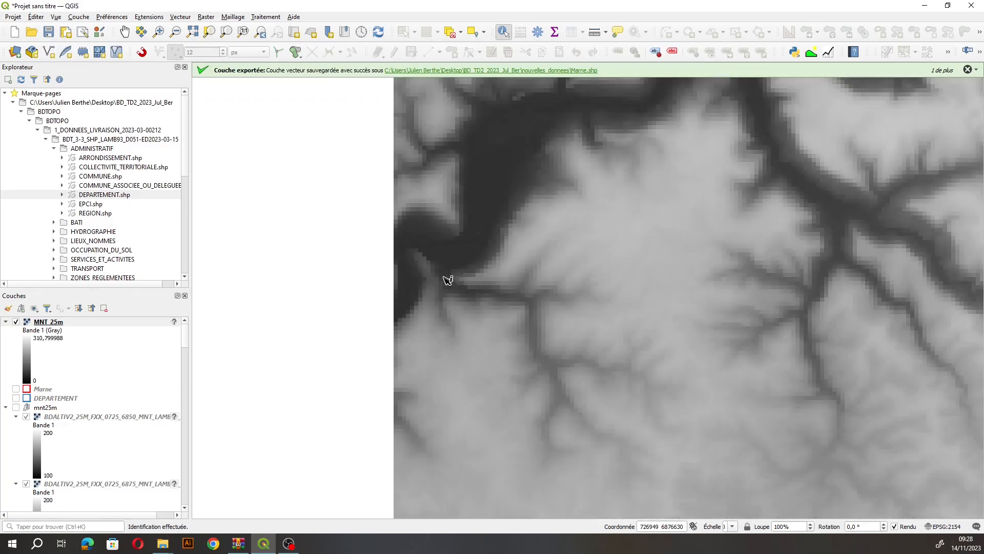
{"action": "left_click", "coordinate": [402, 310]}
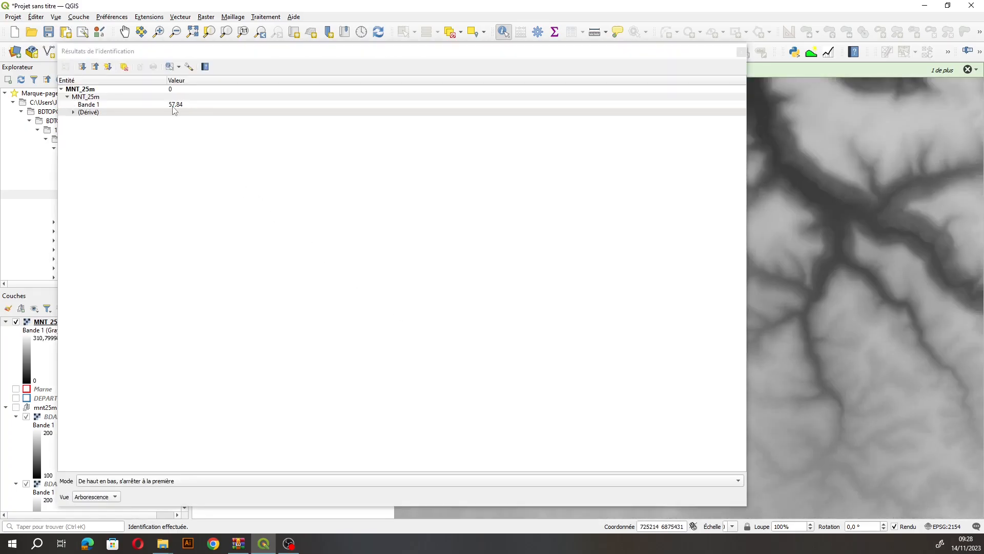
{"action": "left_click", "coordinate": [741, 51]}
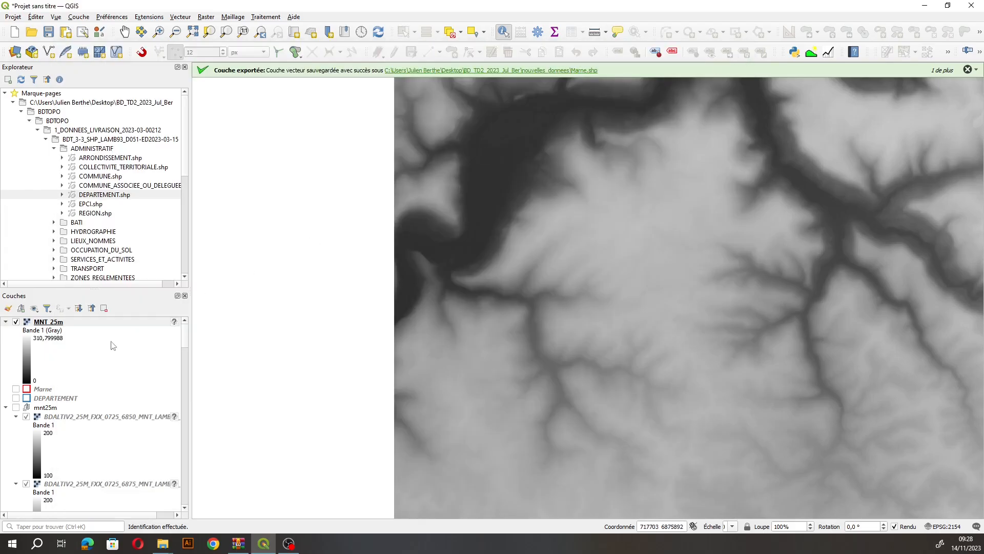
Step: Set the minimum value of the MNT_25m greyscale rendering to 54 and apply the symbology
{"action": "scroll", "coordinate": [505, 228], "scroll_direction": "down", "scroll_amount": 3}
{"action": "scroll", "coordinate": [435, 235], "scroll_direction": "down", "scroll_amount": 2}
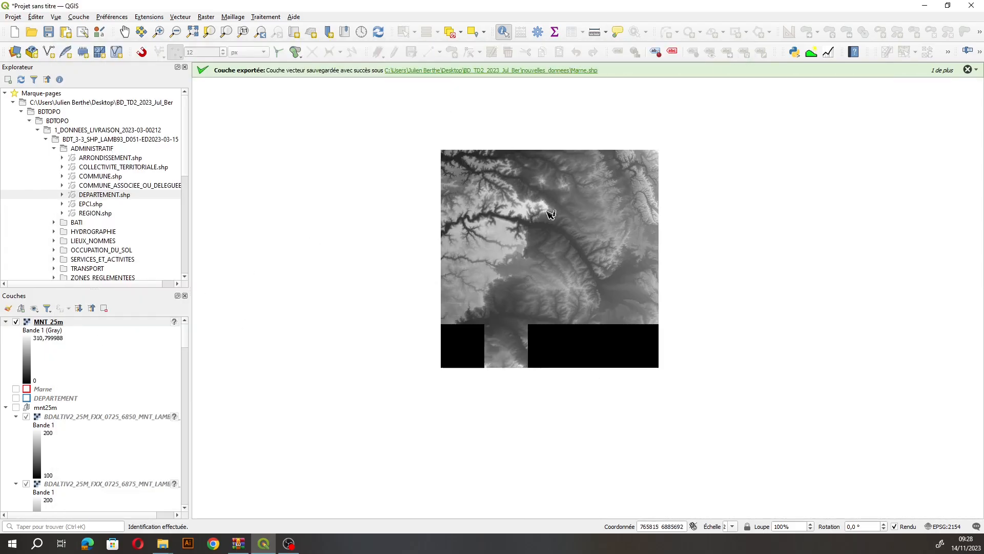
{"action": "left_click", "coordinate": [46, 322]}
{"action": "double_click", "coordinate": [46, 323]}
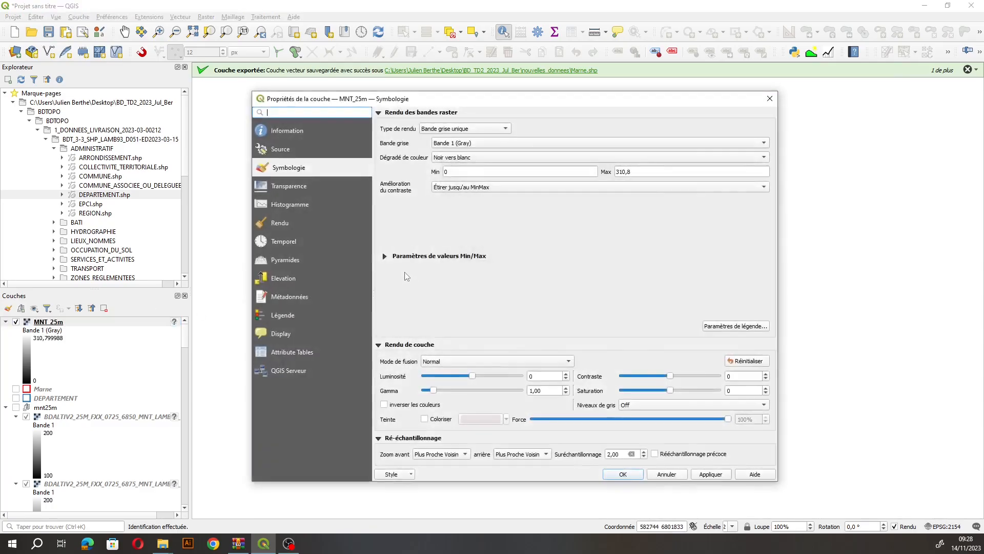
{"action": "left_click_drag", "start_coordinate": [471, 172], "coordinate": [413, 171]}
{"action": "type", "text": "54"}
{"action": "left_click", "coordinate": [623, 474]}
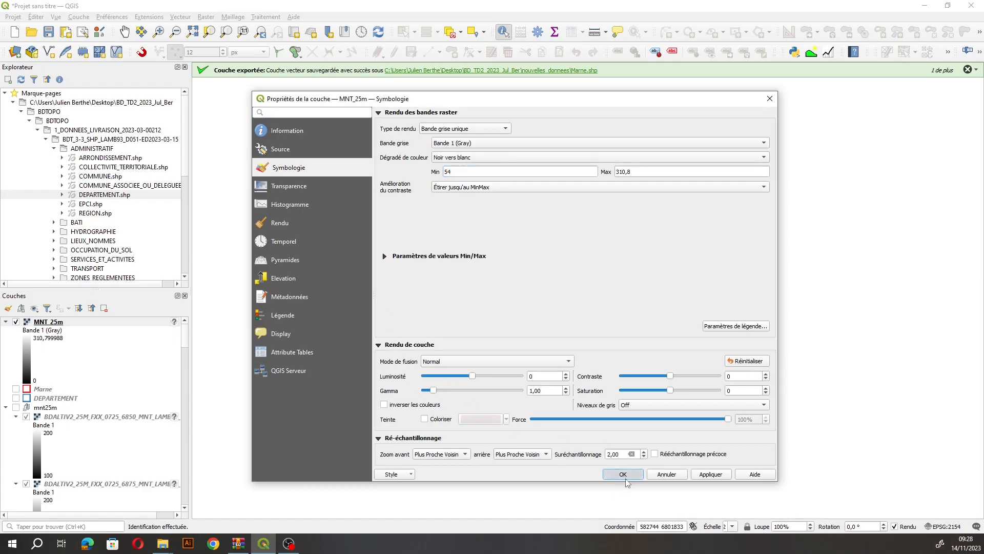
Step: Show the Marne layer and reorder the layers so its outline draws above the MNT_25m raster
{"action": "scroll", "coordinate": [571, 236], "scroll_direction": "up", "scroll_amount": 1}
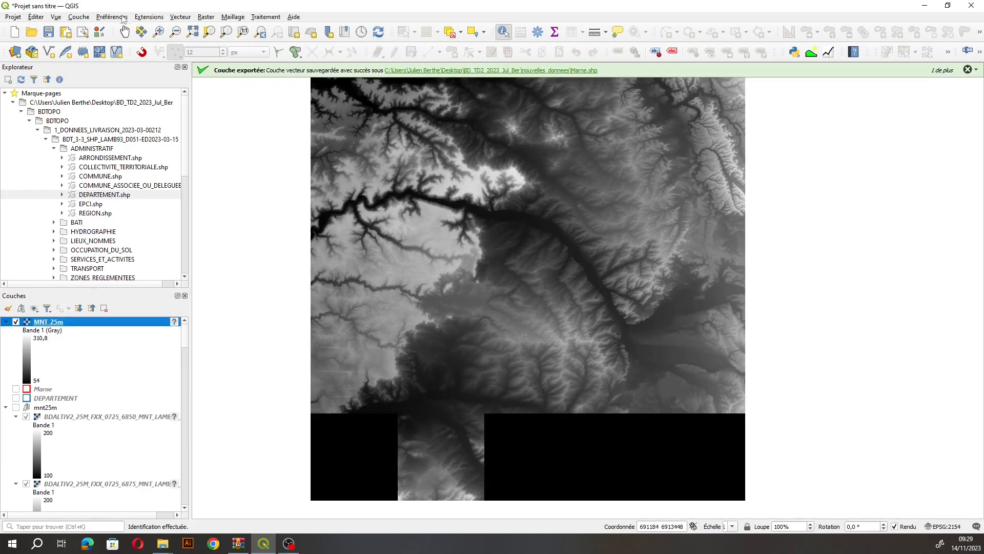
{"action": "left_click", "coordinate": [127, 36]}
{"action": "left_click_drag", "start_coordinate": [443, 172], "coordinate": [433, 205]}
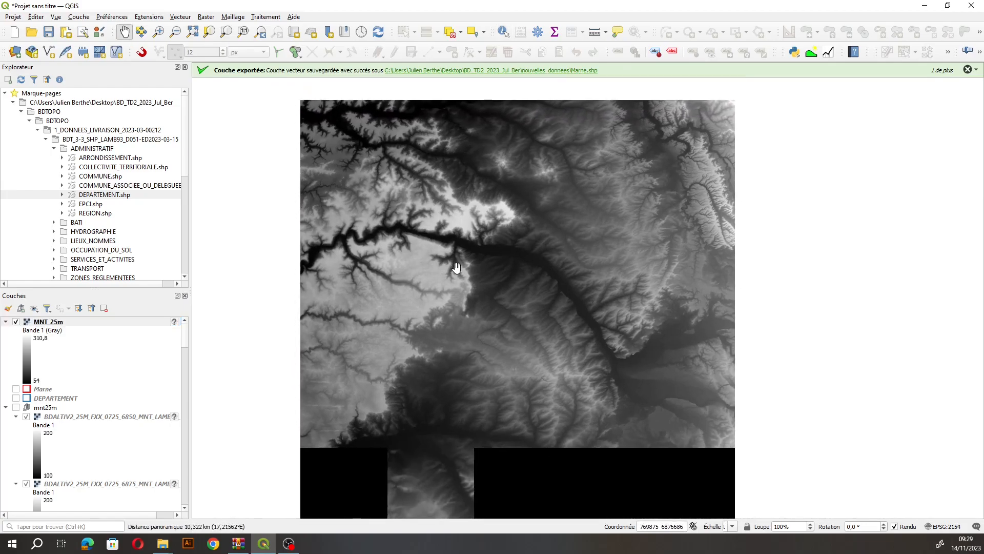
{"action": "left_click_drag", "start_coordinate": [456, 268], "coordinate": [456, 261]}
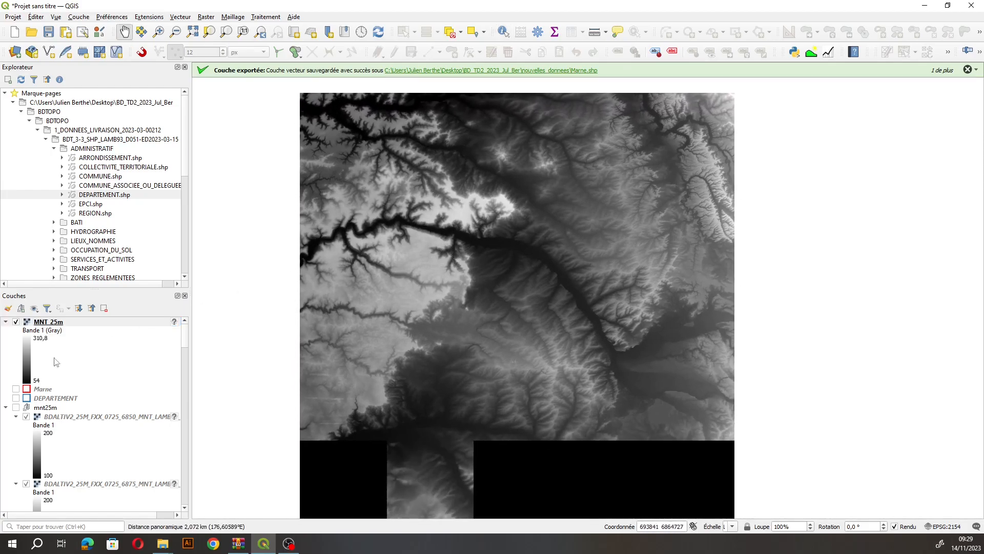
{"action": "left_click", "coordinate": [16, 389]}
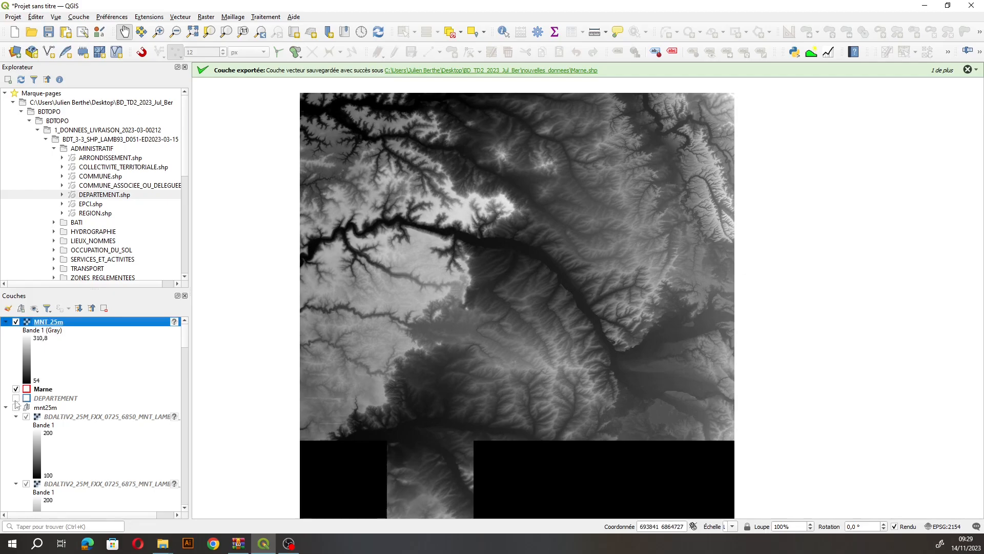
{"action": "left_click_drag", "start_coordinate": [42, 322], "coordinate": [41, 397]}
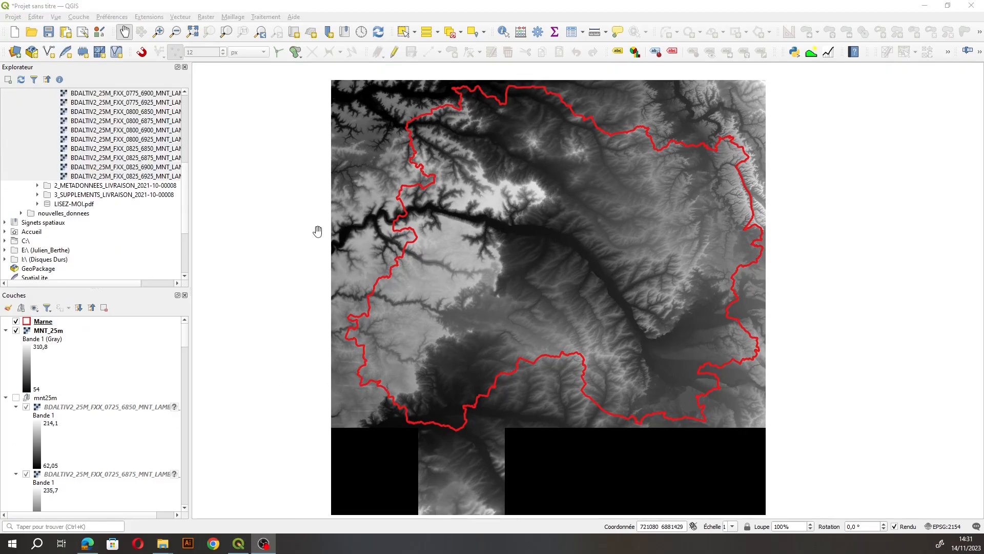
{"action": "left_click", "coordinate": [206, 18]}
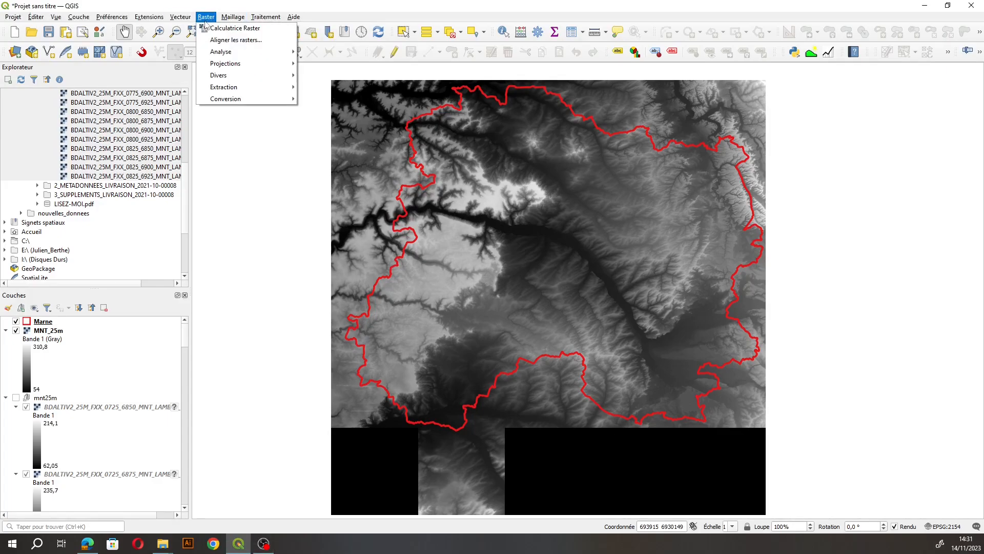
{"action": "mouse_move", "coordinate": [214, 64]}
{"action": "mouse_move", "coordinate": [226, 91]}
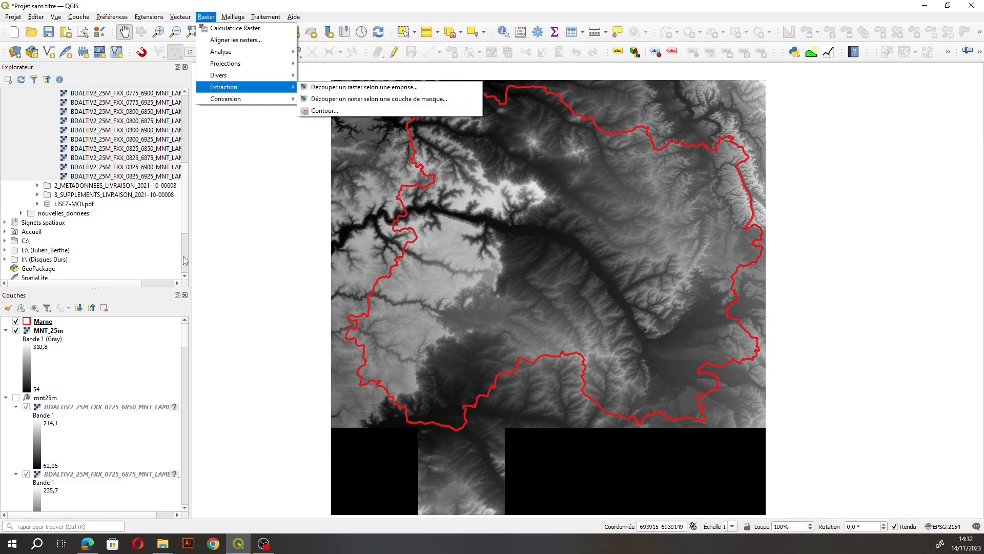
{"action": "left_click", "coordinate": [263, 544]}
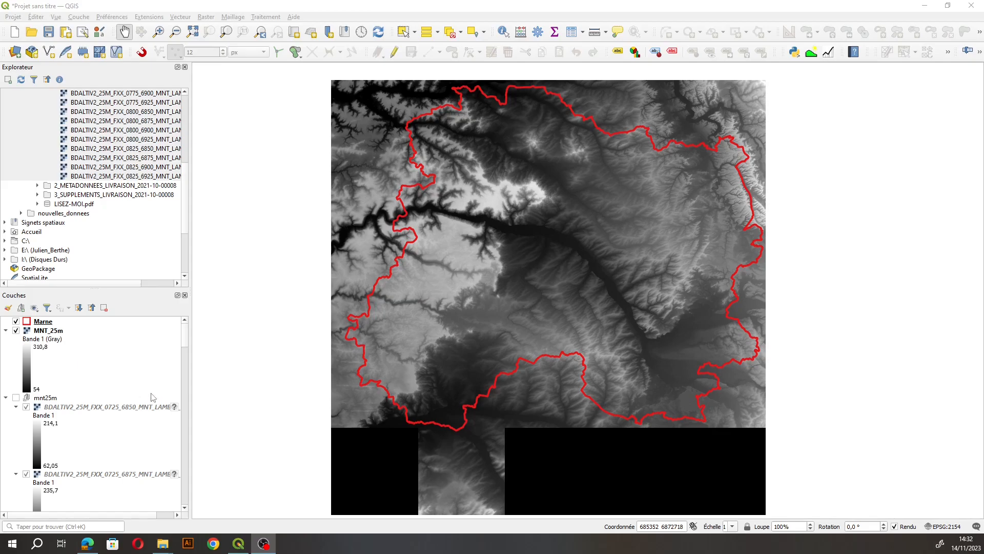
{"action": "left_click", "coordinate": [174, 407]}
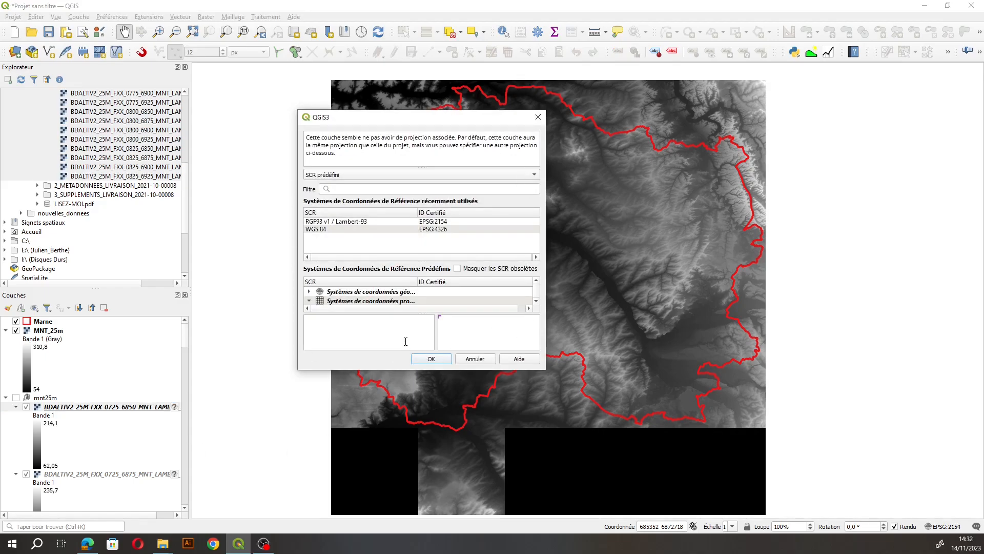
{"action": "left_click", "coordinate": [434, 223]}
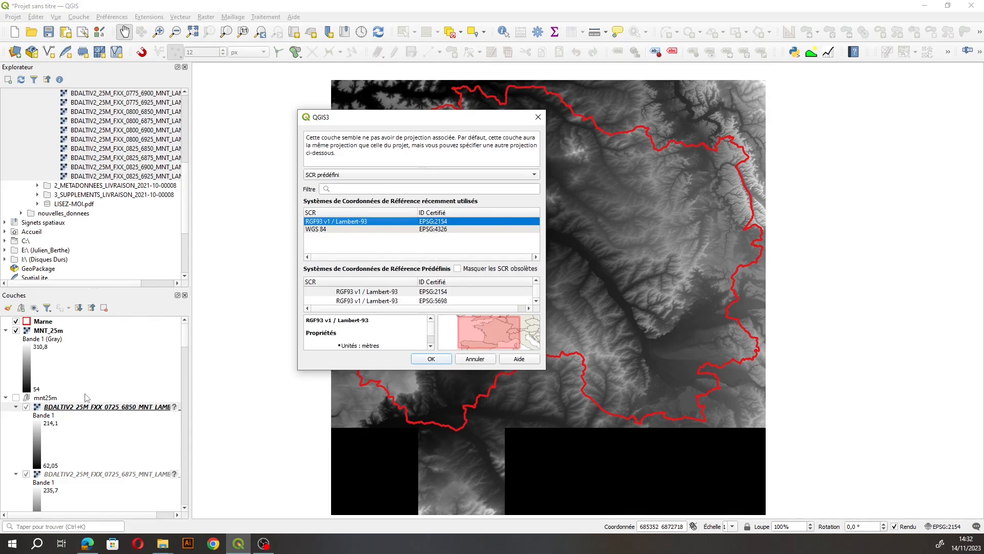
{"action": "left_click", "coordinate": [538, 117]}
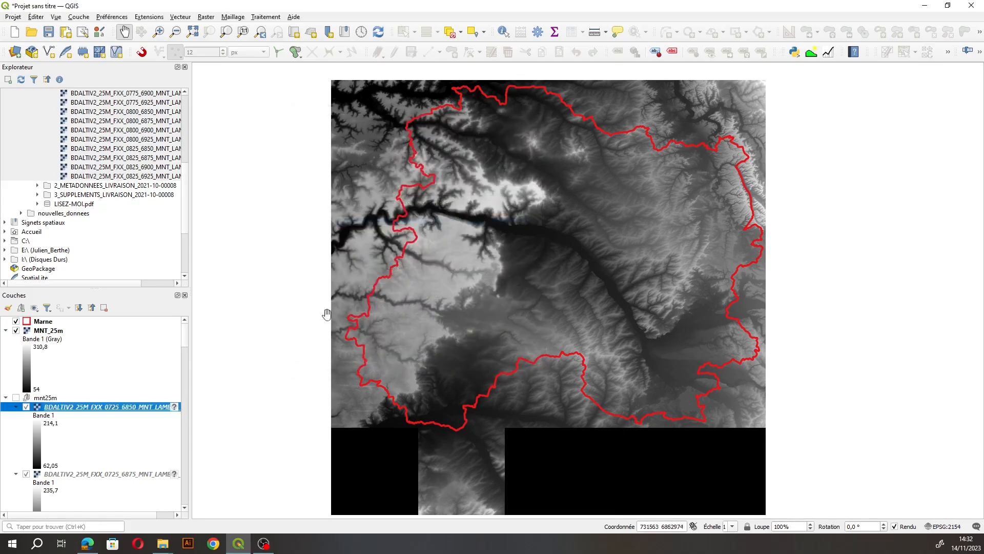
Step: Check the coordinate reference system assigned to the MNT_25m layer and close its properties
{"action": "left_click_drag", "start_coordinate": [194, 399], "coordinate": [272, 383]}
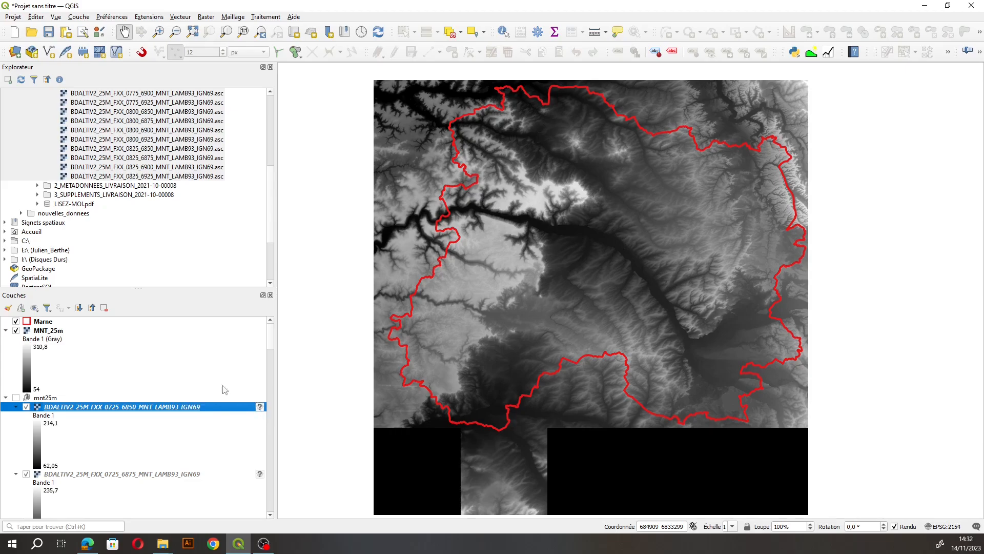
{"action": "double_click", "coordinate": [49, 331]}
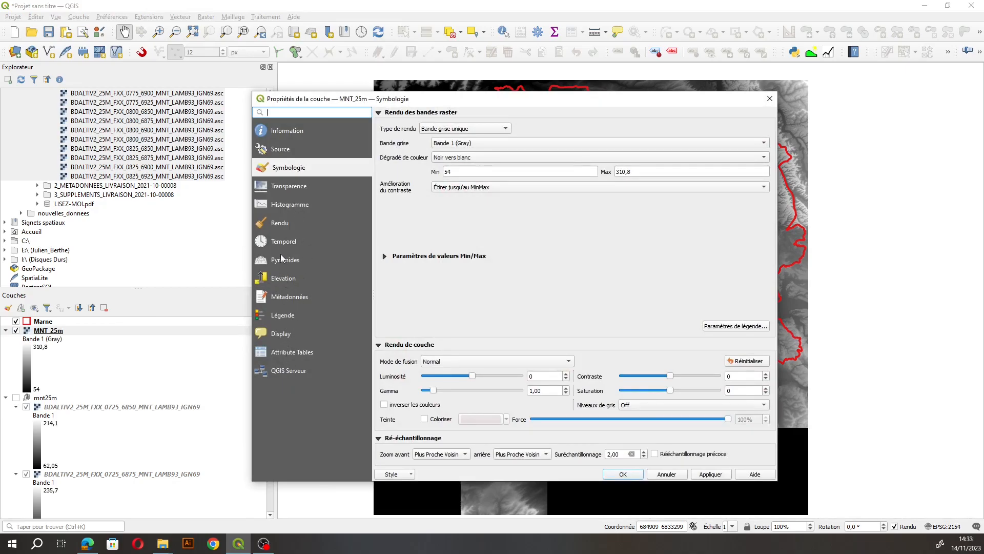
{"action": "left_click", "coordinate": [275, 153]}
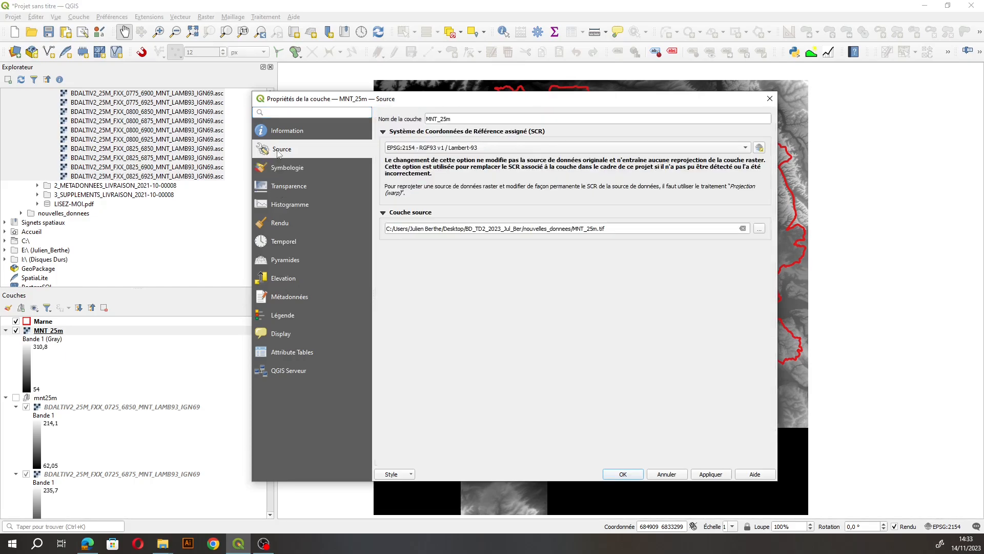
{"action": "left_click", "coordinate": [424, 149]}
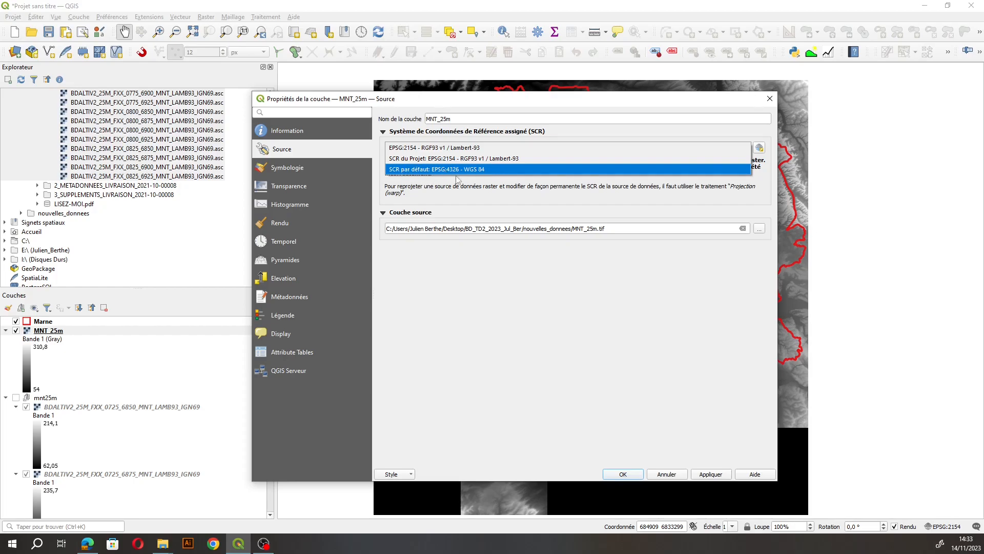
{"action": "left_click", "coordinate": [493, 312]}
{"action": "left_click", "coordinate": [770, 98]}
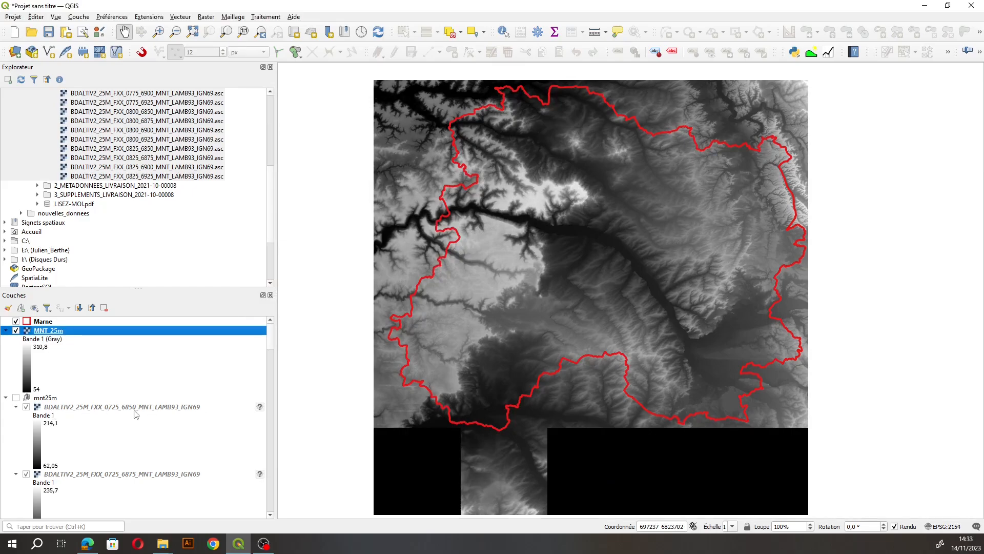
{"action": "left_click", "coordinate": [260, 407]}
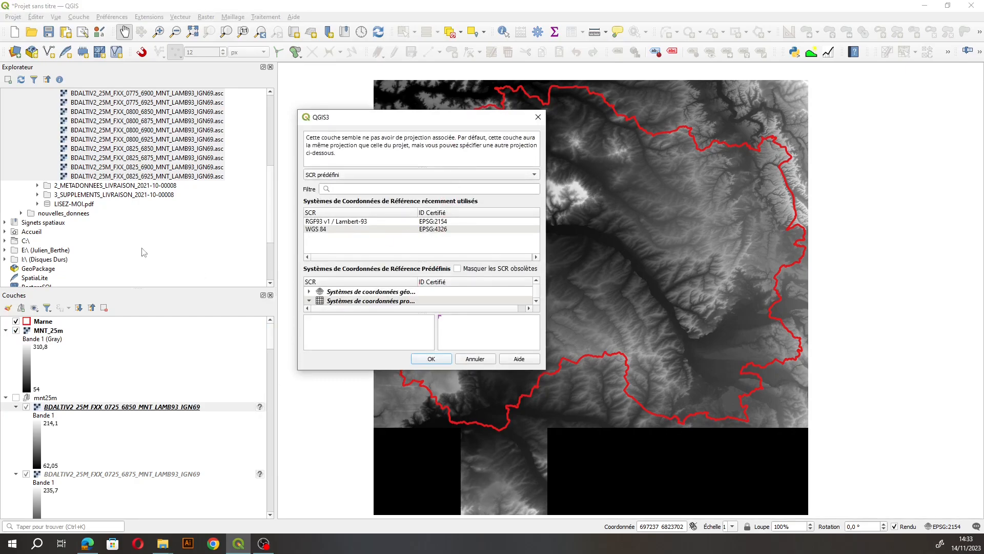
{"action": "left_click", "coordinate": [314, 222]}
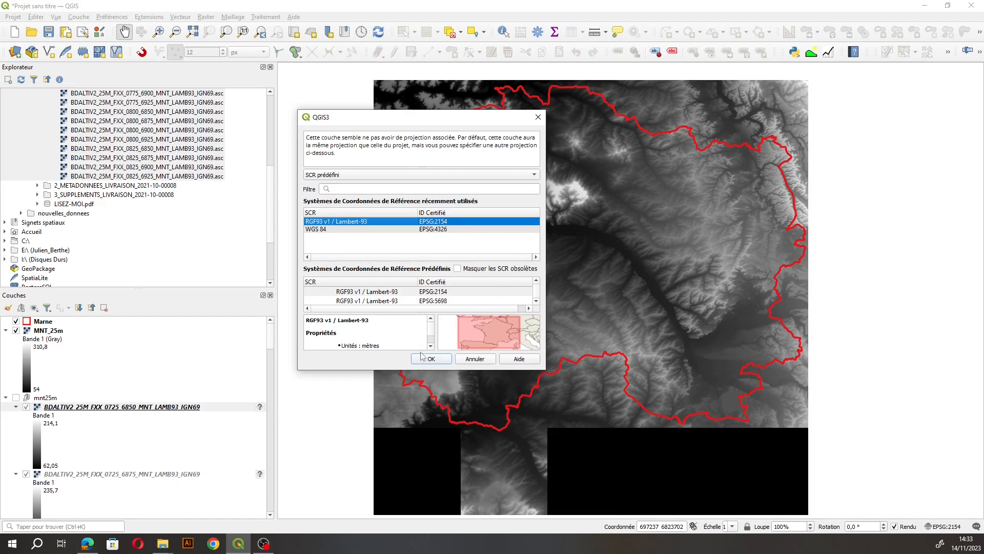
{"action": "left_click", "coordinate": [538, 117]}
{"action": "mouse_move", "coordinate": [273, 344]}
{"action": "left_mouse_down"}
{"action": "mouse_move", "coordinate": [287, 507]}
{"action": "mouse_move", "coordinate": [282, 328]}
{"action": "left_mouse_up"}
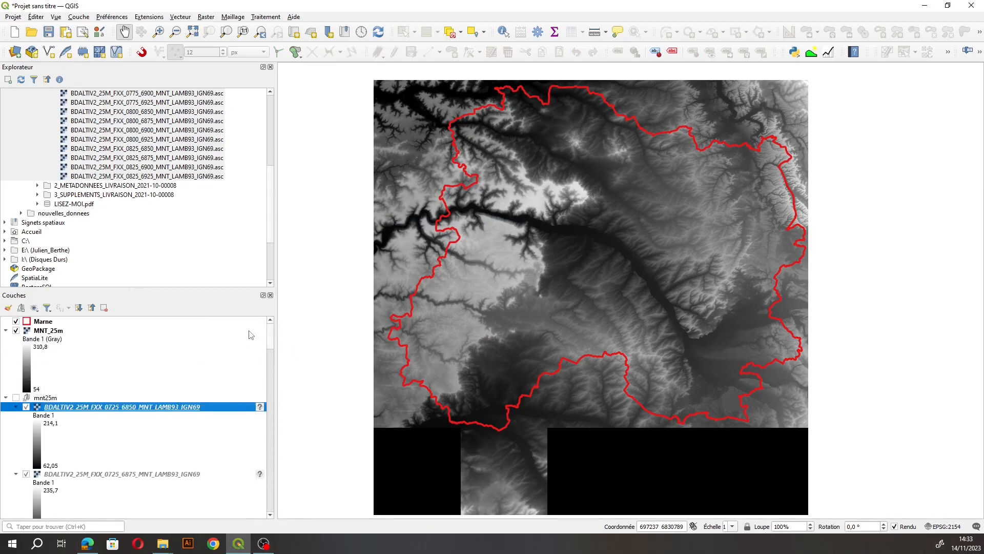
Step: Collapse the mnt25m group and set up a raster clip by mask layer, with MNT_25m as the source and Marne as the mask
{"action": "left_click", "coordinate": [6, 397]}
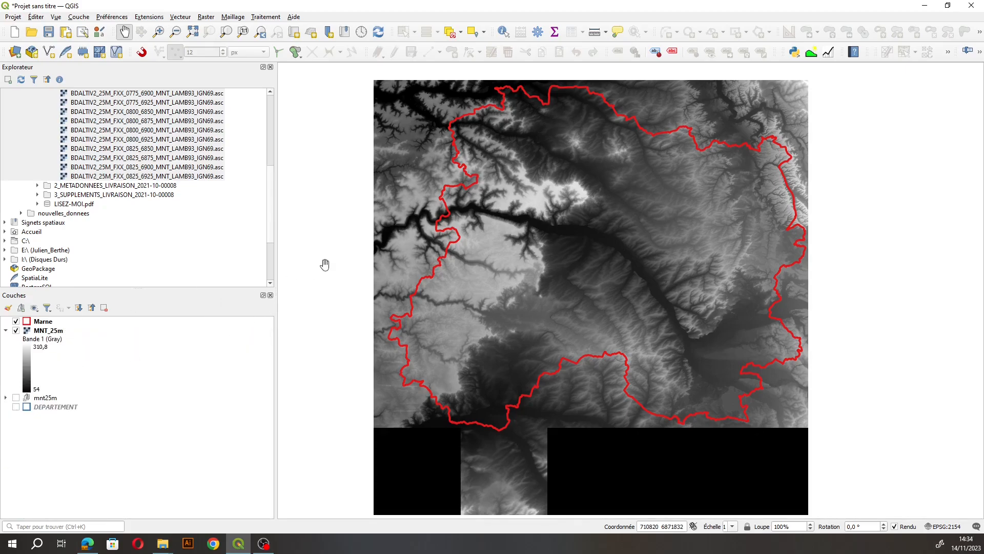
{"action": "left_click", "coordinate": [206, 17]}
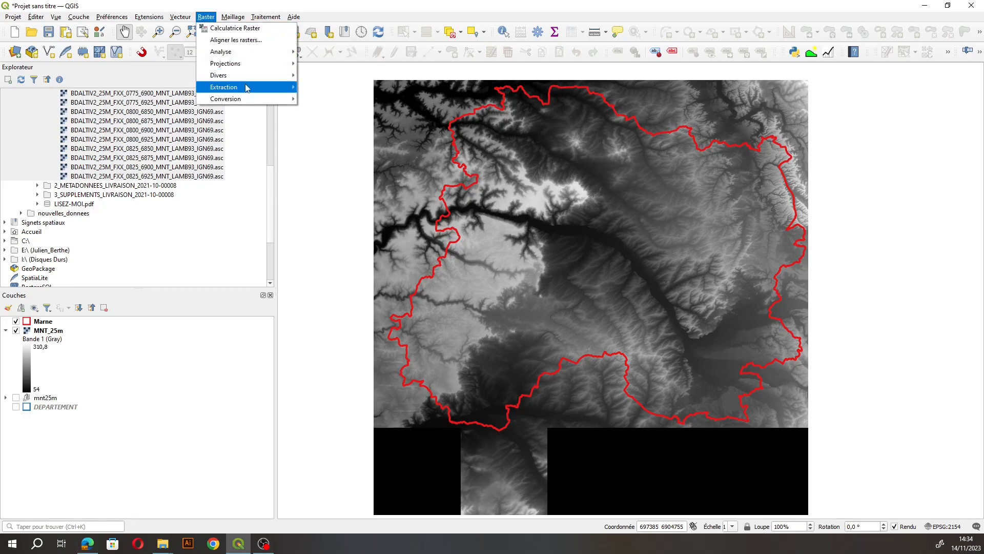
{"action": "mouse_move", "coordinate": [250, 87]}
{"action": "left_click", "coordinate": [358, 102]}
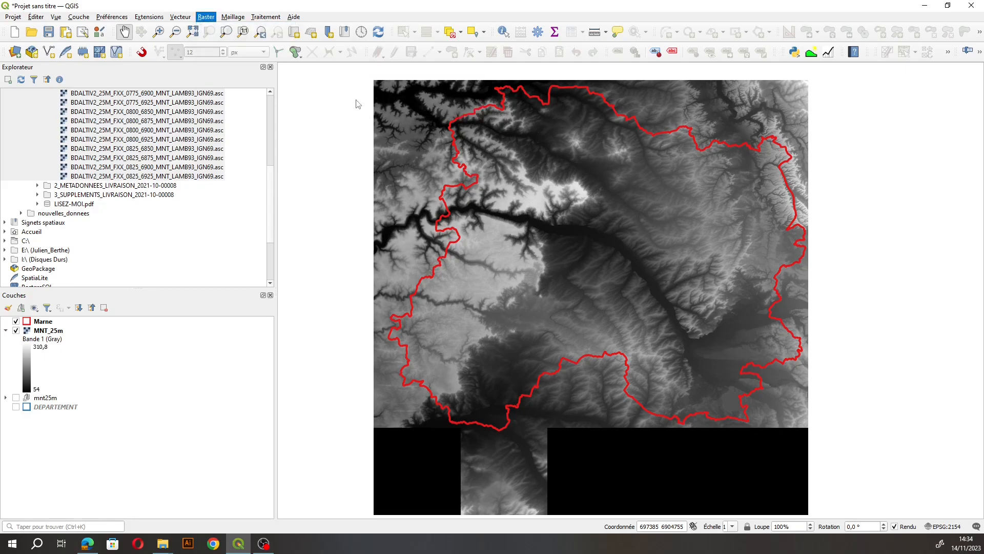
{"action": "left_click_drag", "start_coordinate": [318, 113], "coordinate": [235, 121]}
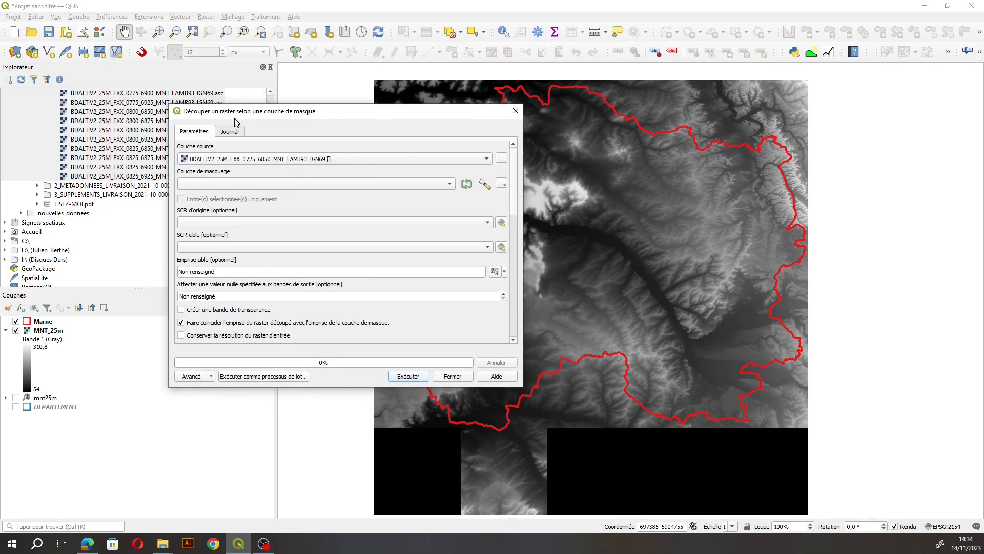
{"action": "left_click", "coordinate": [213, 160]}
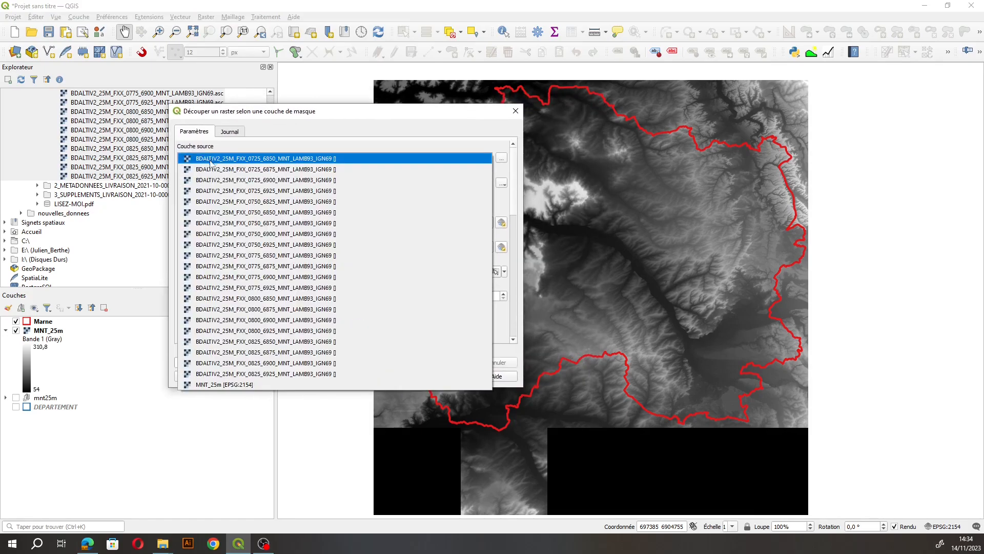
{"action": "left_click", "coordinate": [226, 384]}
{"action": "left_click", "coordinate": [262, 185]}
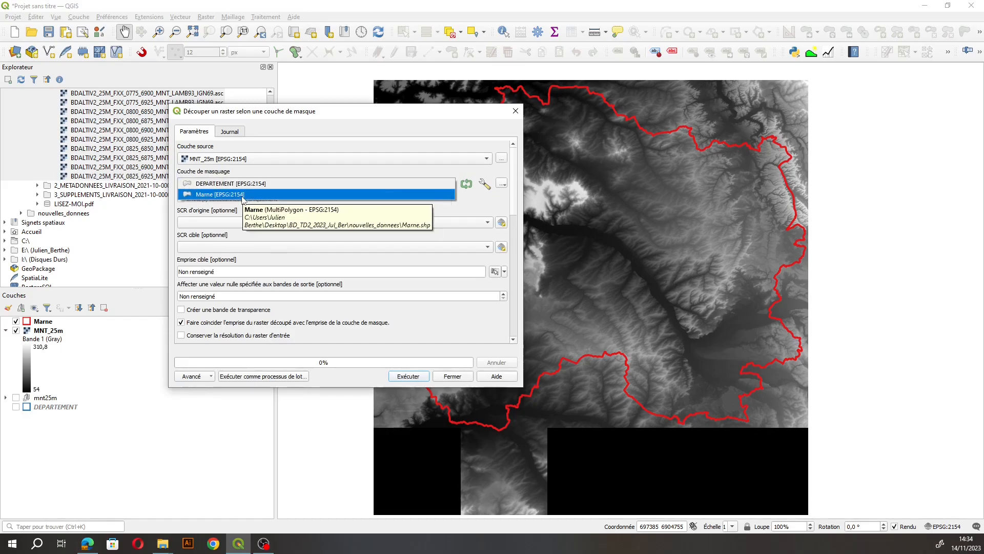
{"action": "left_click", "coordinate": [206, 196]}
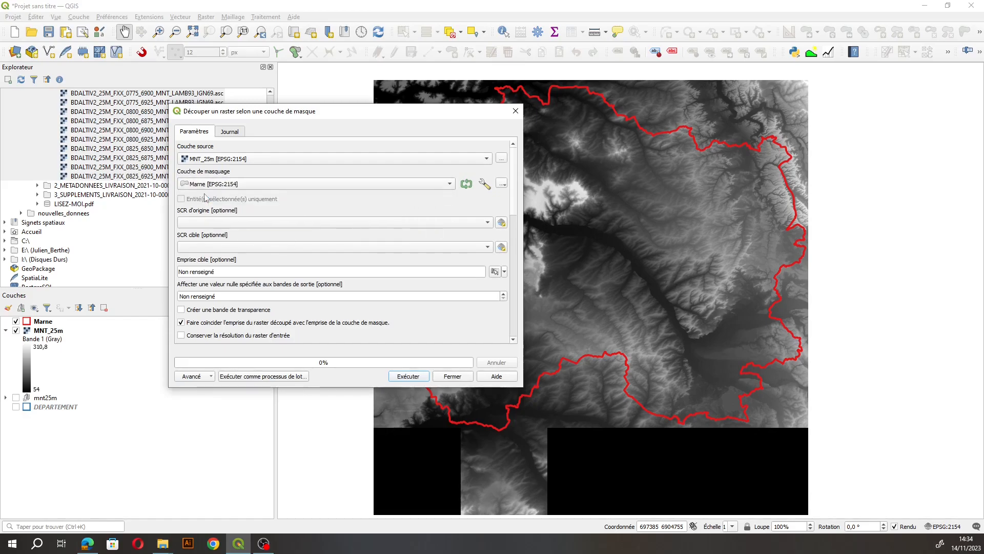
Step: Set both the source and target CRS of the clip to the project CRS, EPSG:2154 - RGF93 v1 / Lambert-93
{"action": "left_click", "coordinate": [209, 222]}
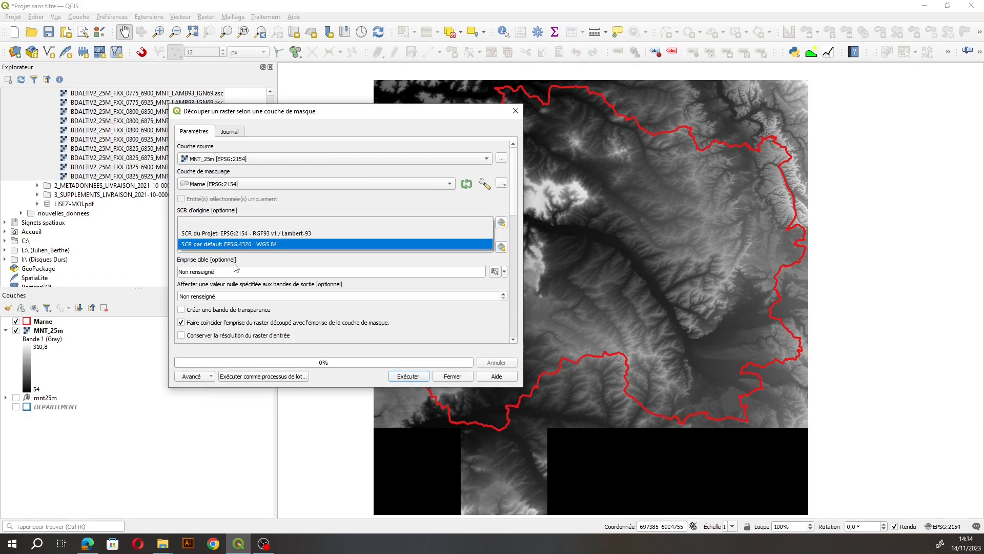
{"action": "left_click", "coordinate": [230, 234]}
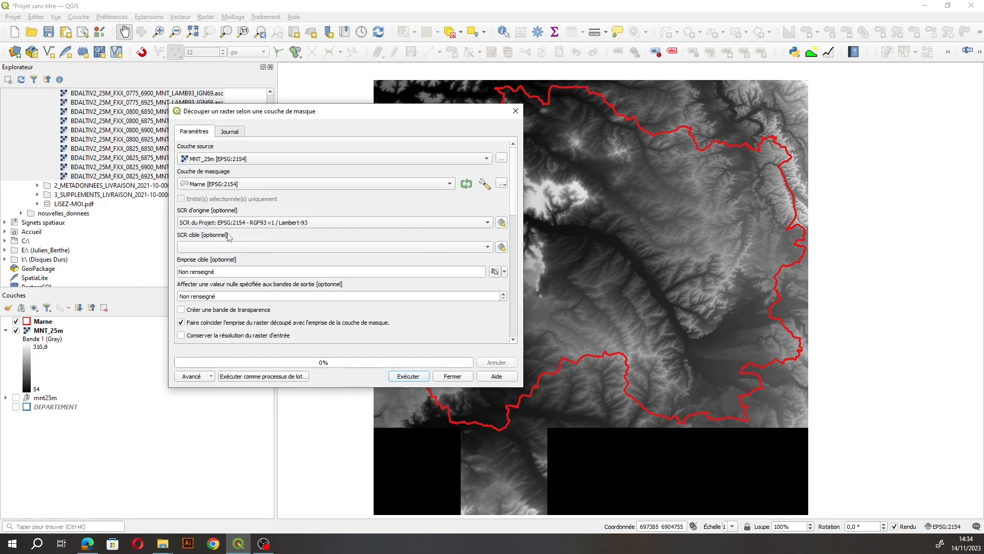
{"action": "left_click", "coordinate": [232, 245]}
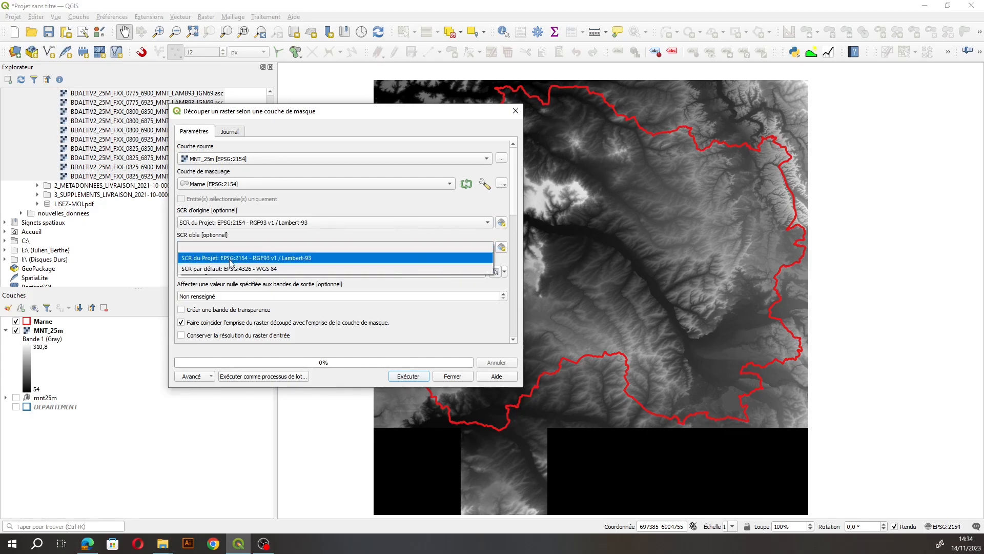
{"action": "left_click", "coordinate": [231, 258]}
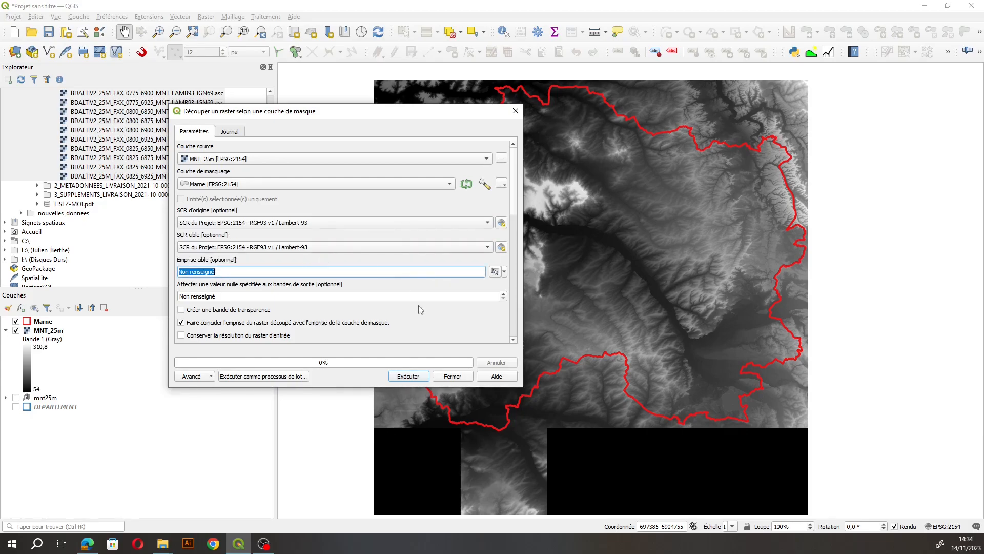
Step: Run the clip to a temporary file without a transparency band, matching the output extent to the mask layer's extent
{"action": "scroll", "coordinate": [517, 221], "scroll_direction": "down", "scroll_amount": 3}
{"action": "scroll", "coordinate": [517, 223], "scroll_direction": "down", "scroll_amount": 2}
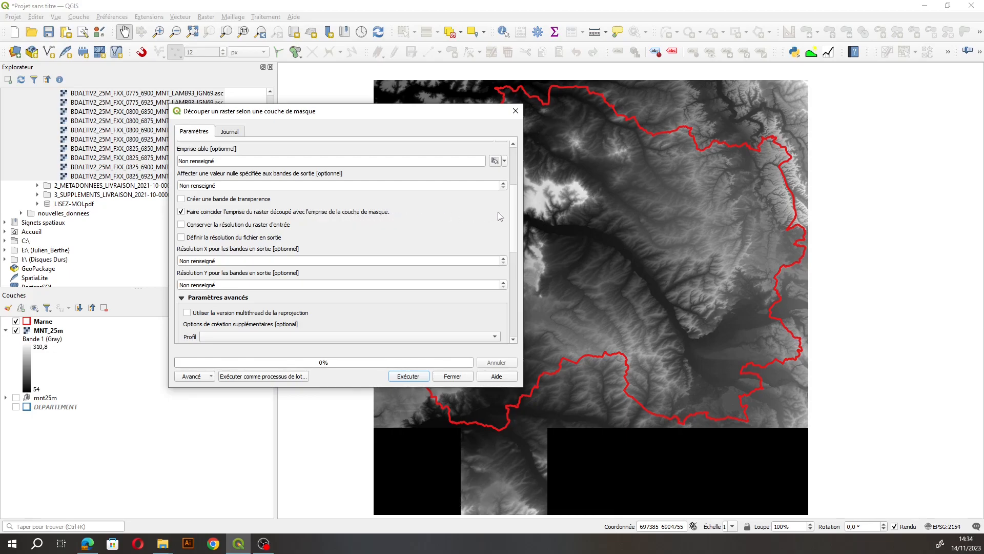
{"action": "left_click_drag", "start_coordinate": [464, 114], "coordinate": [267, 145]}
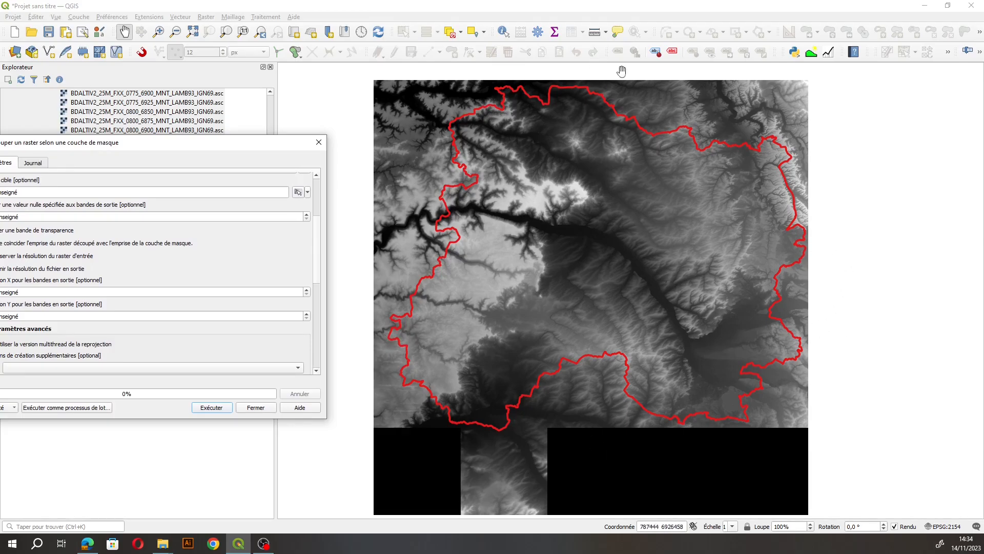
{"action": "left_click_drag", "start_coordinate": [253, 147], "coordinate": [462, 166]}
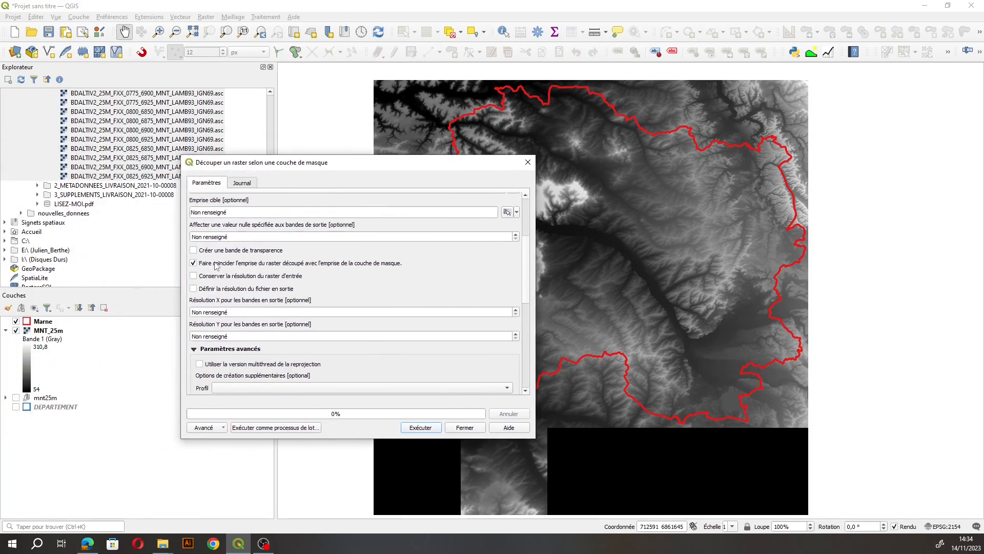
{"action": "left_click_drag", "start_coordinate": [402, 163], "coordinate": [128, 175]}
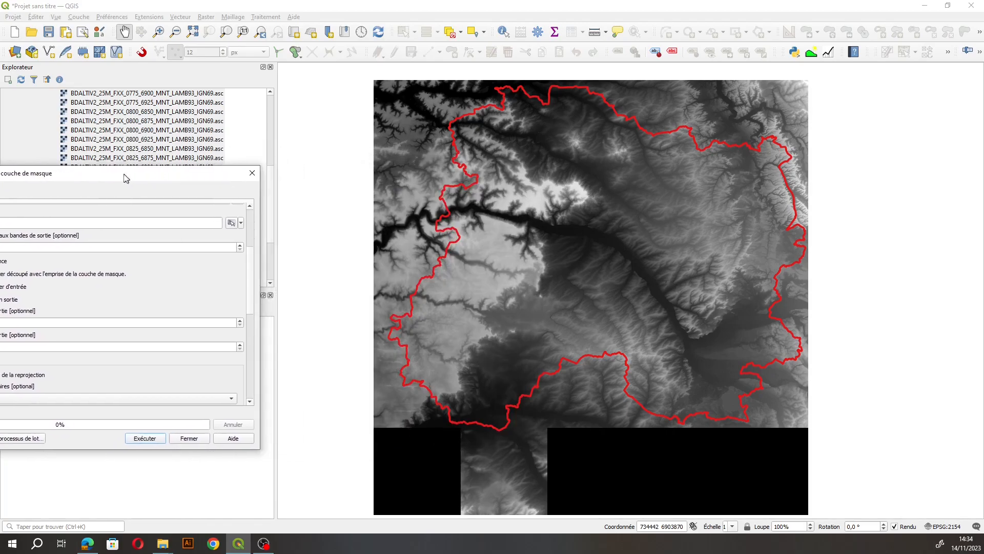
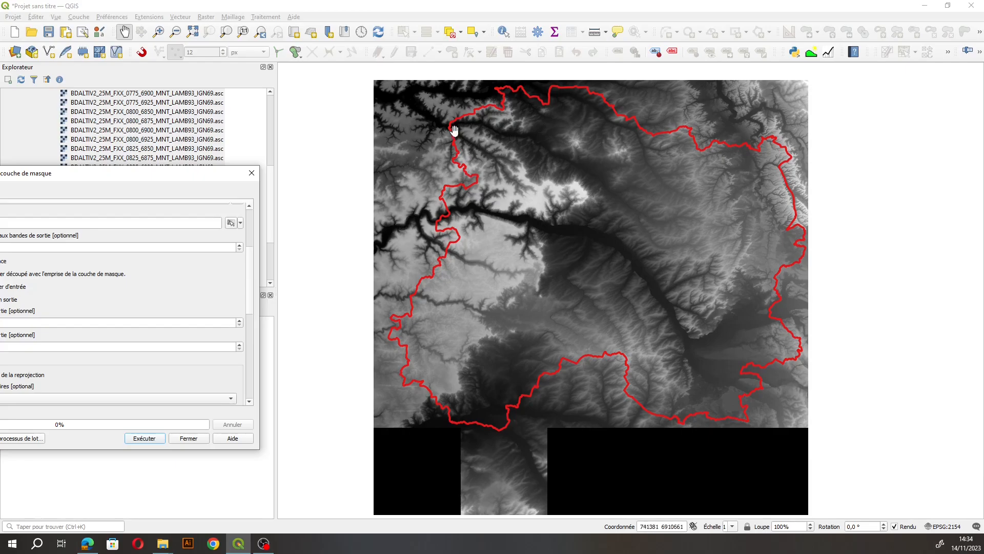
{"action": "left_click_drag", "start_coordinate": [138, 174], "coordinate": [312, 160]}
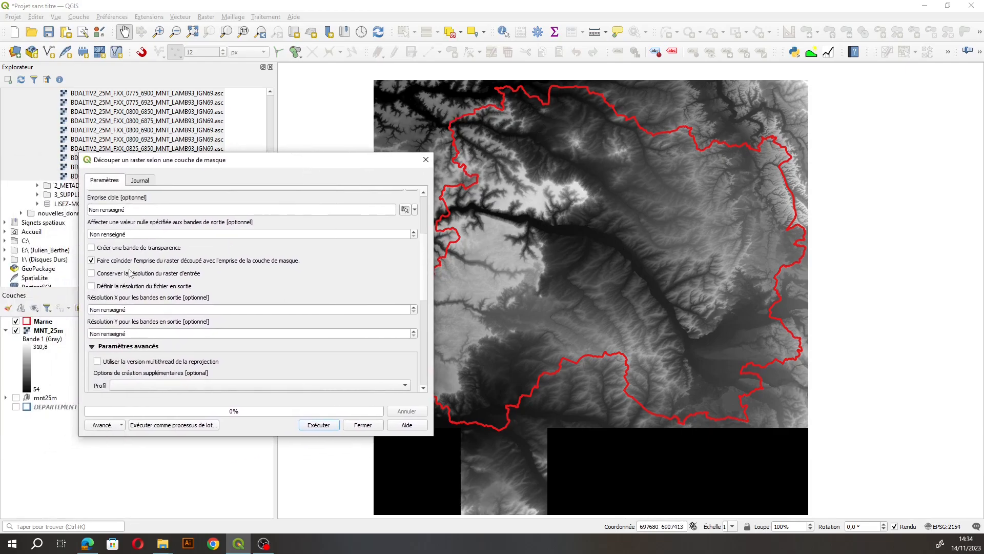
{"action": "left_click", "coordinate": [92, 249]}
{"action": "scroll", "coordinate": [426, 272], "scroll_direction": "down", "scroll_amount": 10}
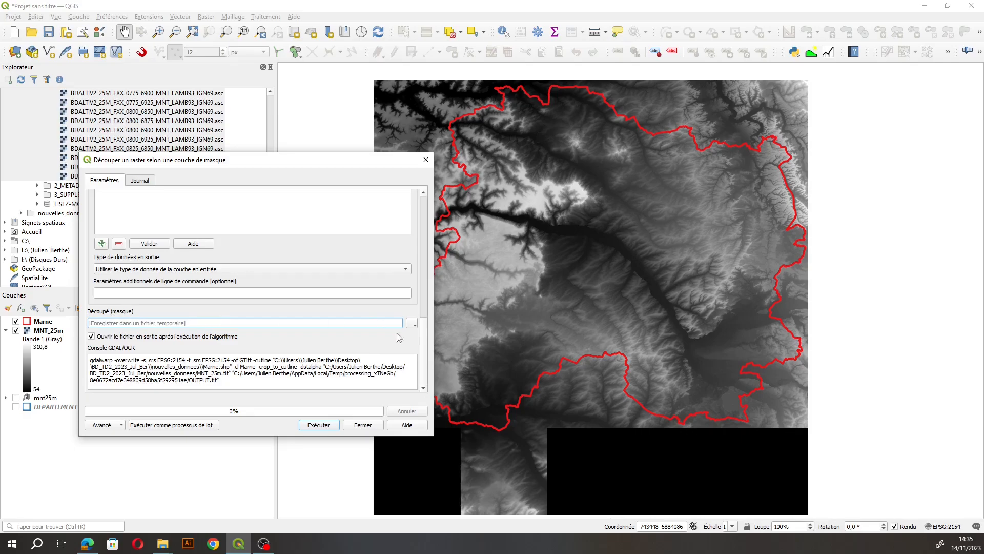
{"action": "scroll", "coordinate": [123, 240], "scroll_direction": "up", "scroll_amount": 10}
{"action": "left_click", "coordinate": [94, 342]}
{"action": "left_click", "coordinate": [318, 425]}
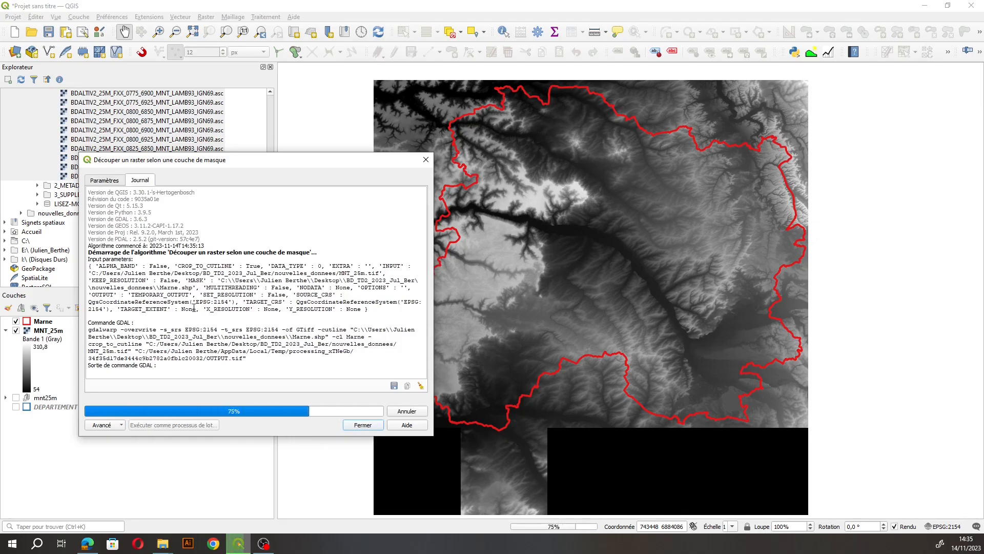
Step: Place the clipped raster between the Marne and MNT_25m layers and collapse the expanded layer legends
{"action": "left_click_drag", "start_coordinate": [228, 164], "coordinate": [578, 217]}
{"action": "left_click_drag", "start_coordinate": [67, 408], "coordinate": [56, 331]}
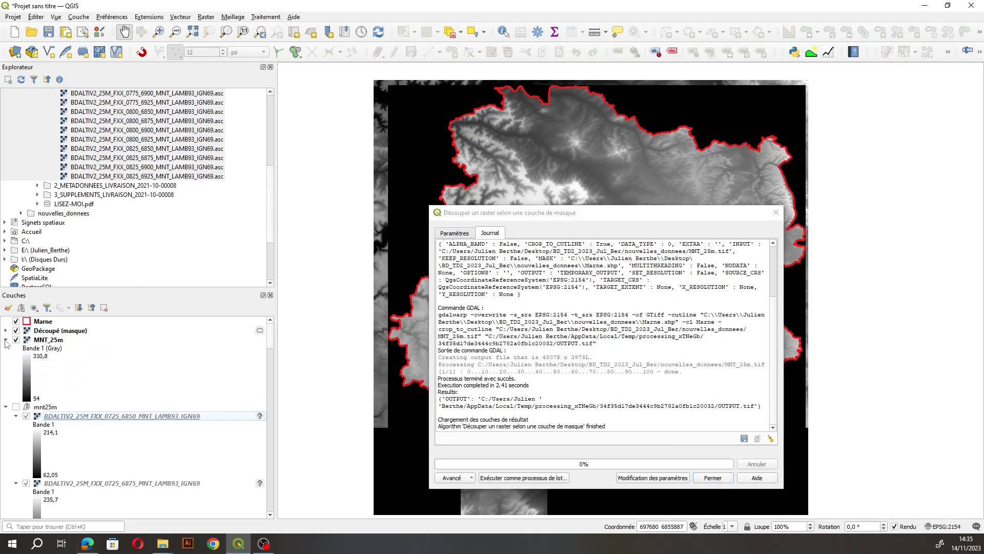
{"action": "left_click", "coordinate": [5, 341]}
{"action": "left_click", "coordinate": [6, 349]}
{"action": "left_click_drag", "start_coordinate": [540, 214], "coordinate": [467, 486]}
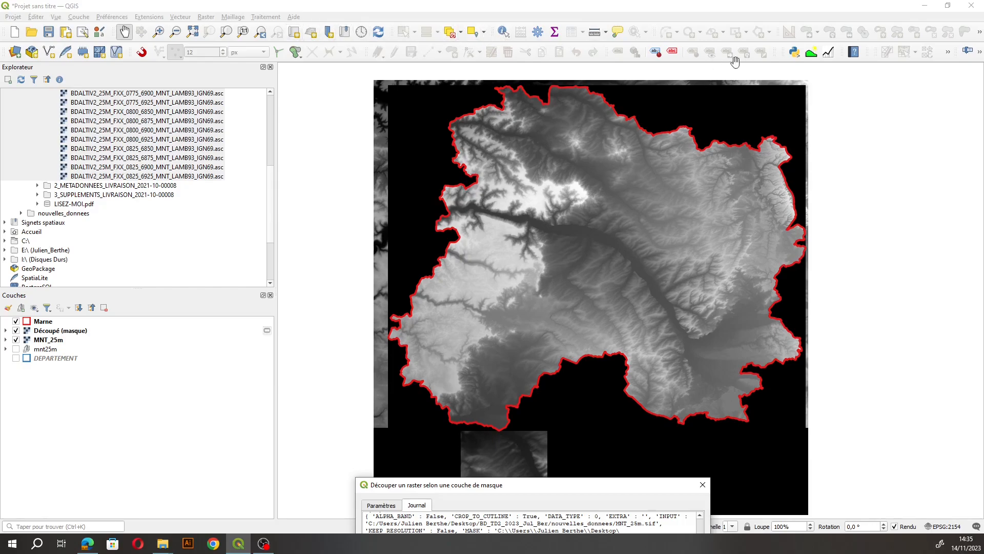
Step: Identify the pixel value of the clipped raster in the black area outside the Marne outline
{"action": "left_click", "coordinate": [504, 32]}
{"action": "left_click", "coordinate": [437, 177]}
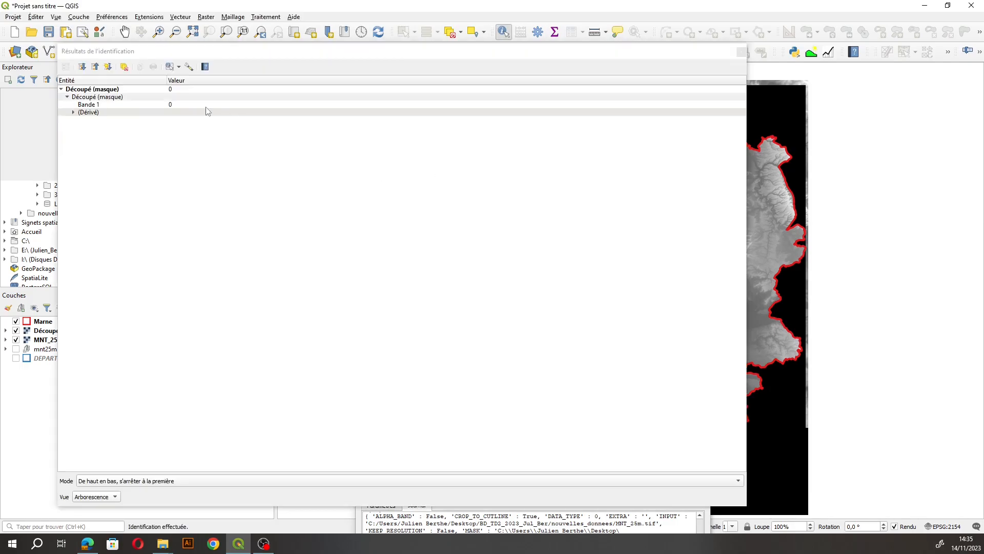
{"action": "left_click", "coordinate": [185, 104]}
{"action": "left_click", "coordinate": [741, 52]}
{"action": "left_click", "coordinate": [898, 179]}
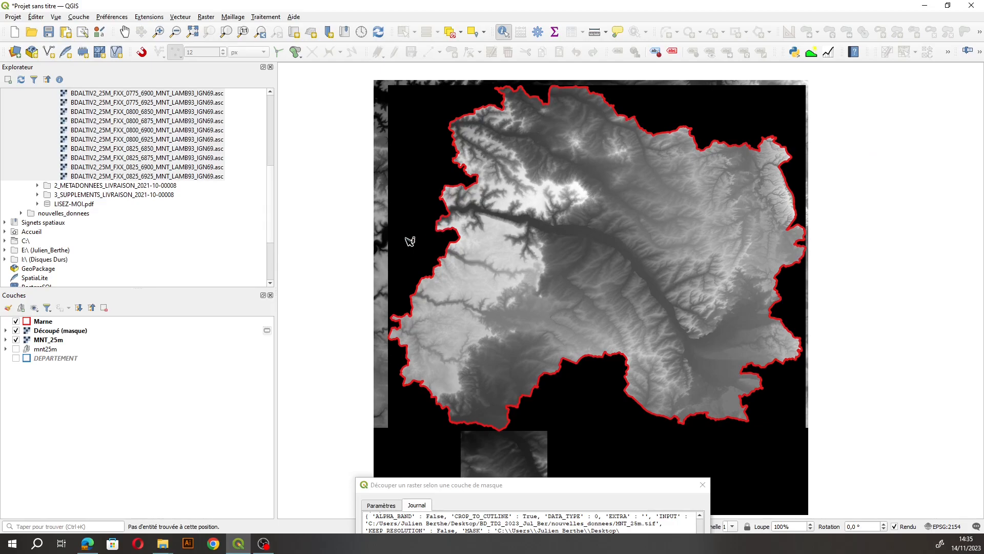
{"action": "left_click", "coordinate": [432, 173]}
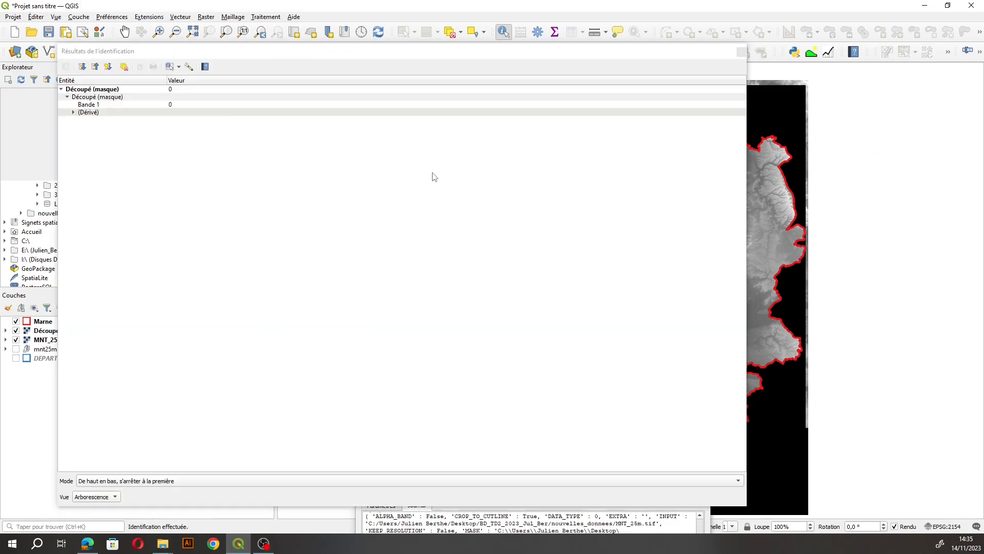
{"action": "left_click", "coordinate": [173, 105]}
{"action": "left_click", "coordinate": [742, 52]}
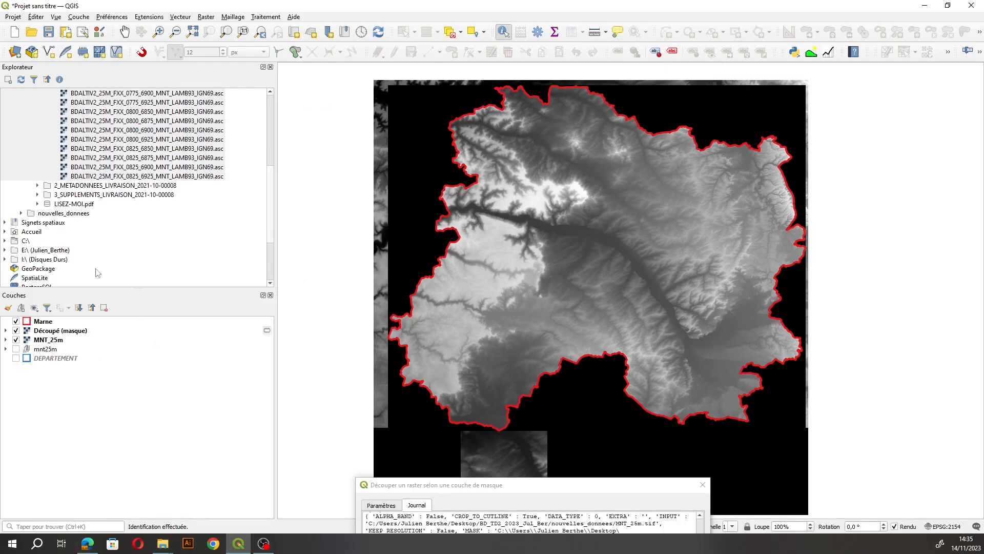
Step: Remove the clipped raster made without a transparency band from the project
{"action": "left_click_drag", "start_coordinate": [425, 485], "coordinate": [376, 264]}
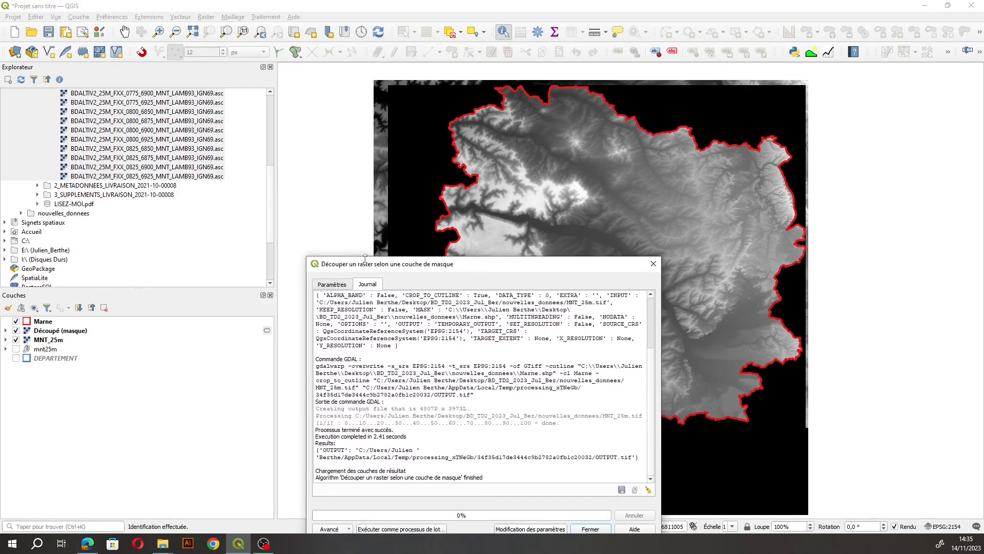
{"action": "left_click", "coordinate": [50, 333]}
{"action": "right_click", "coordinate": [54, 332]}
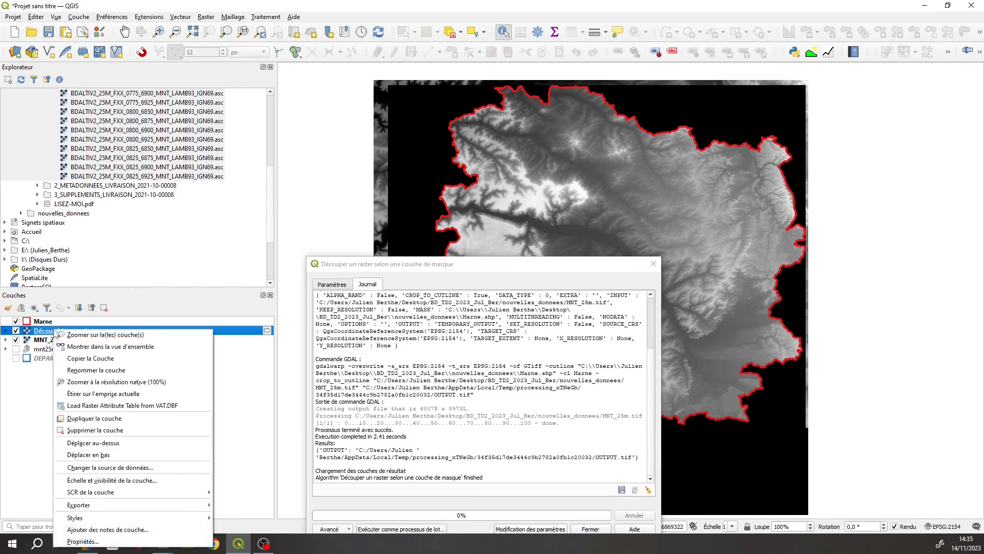
{"action": "left_click", "coordinate": [120, 434]}
{"action": "left_click", "coordinate": [487, 284]}
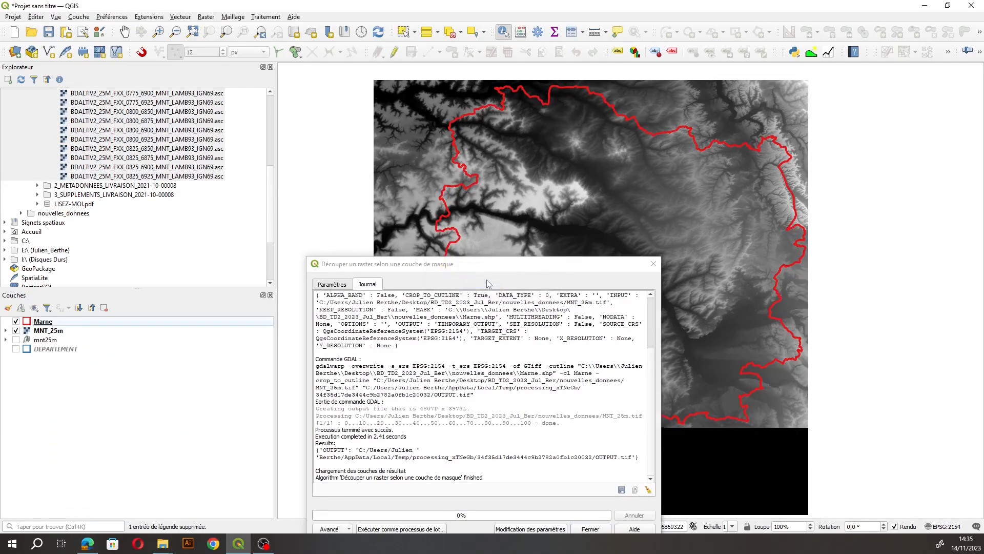
Step: Rerun the clip of MNT_25m by Marne to a temporary file with a transparency band created, and close the clip dialog
{"action": "left_click", "coordinate": [332, 284]}
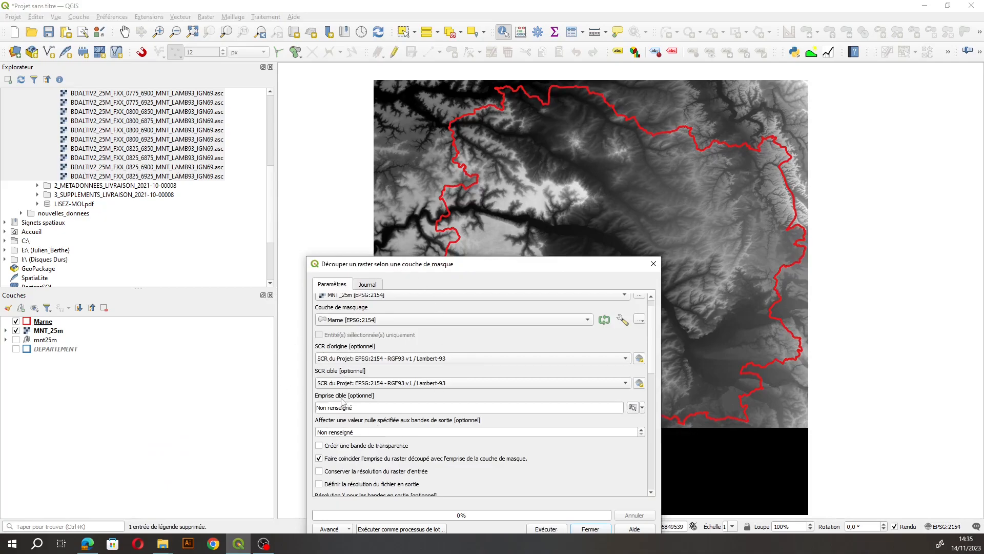
{"action": "scroll", "coordinate": [573, 405], "scroll_direction": "down", "scroll_amount": 10}
{"action": "left_click", "coordinate": [437, 429]}
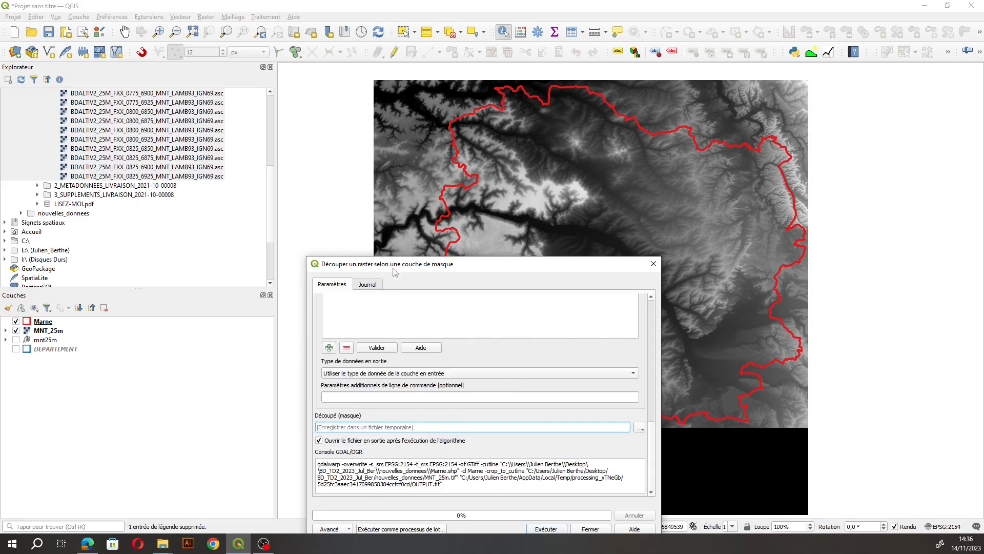
{"action": "left_click_drag", "start_coordinate": [400, 263], "coordinate": [398, 144]}
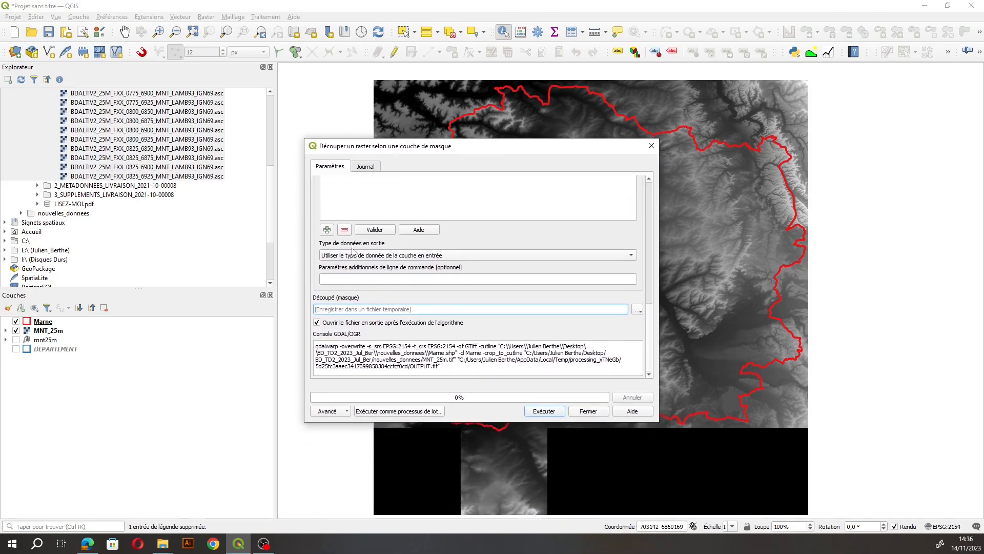
{"action": "scroll", "coordinate": [501, 282], "scroll_direction": "up", "scroll_amount": 5}
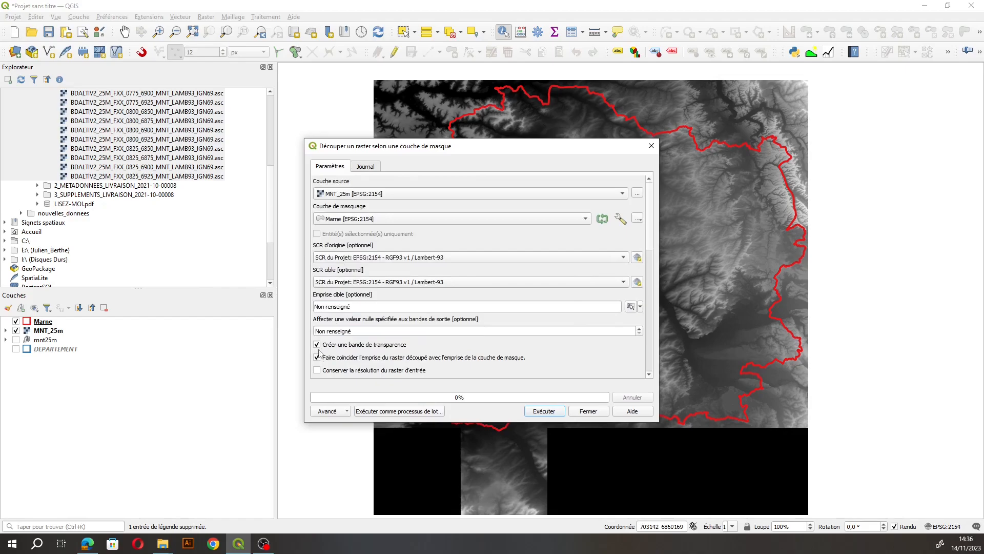
{"action": "scroll", "coordinate": [642, 285], "scroll_direction": "down", "scroll_amount": 8}
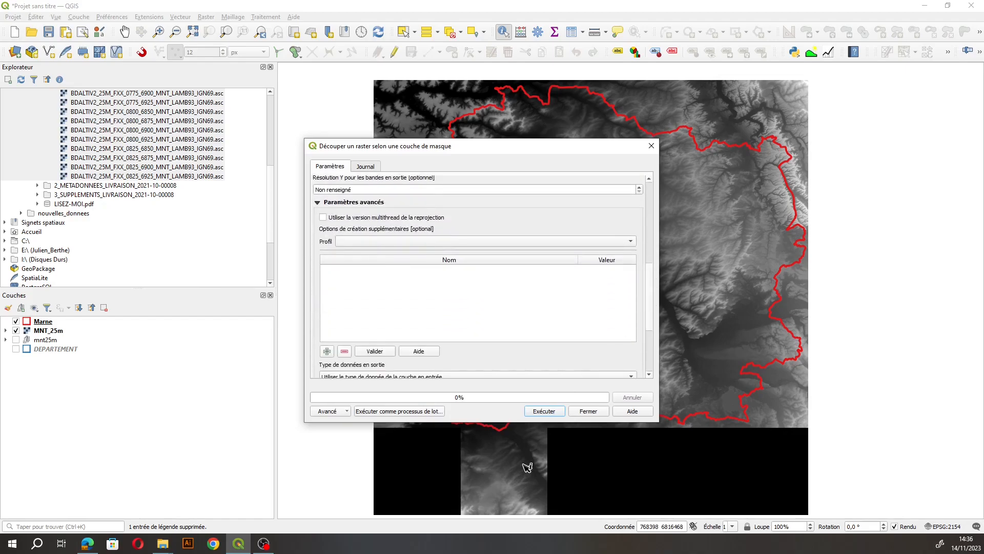
{"action": "left_click", "coordinate": [545, 411]}
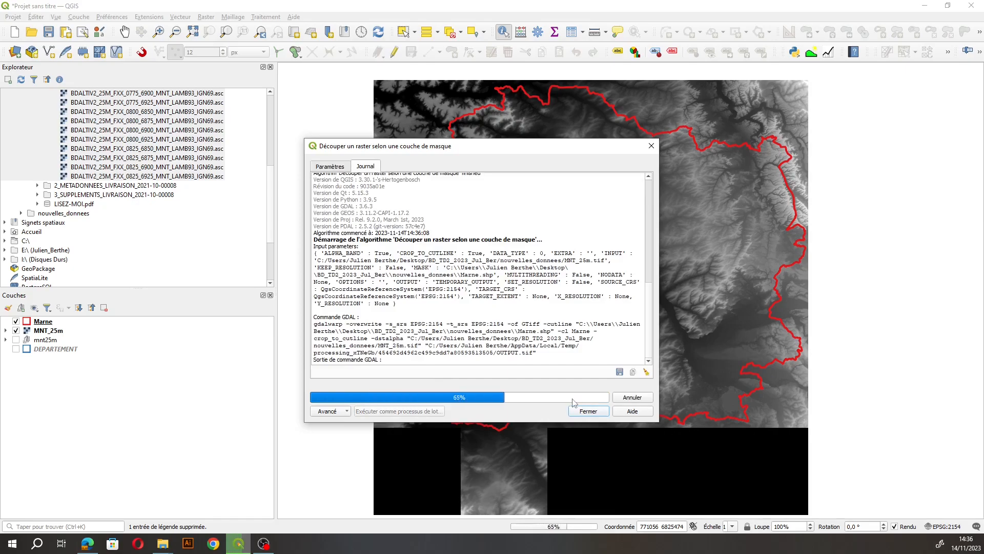
{"action": "left_click", "coordinate": [589, 411]}
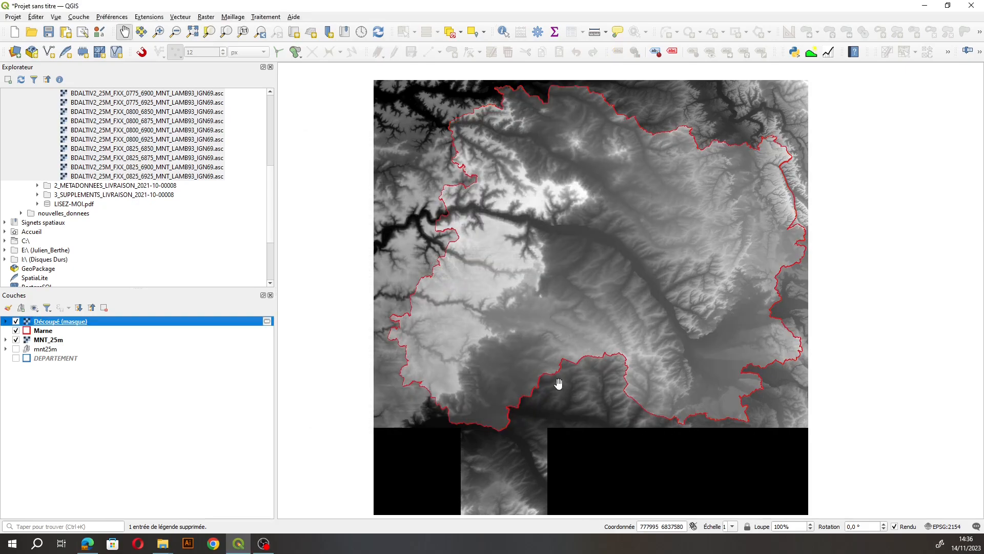
Step: Identify the clipped raster's band values outside the department, and hide the MNT_25m and Marne layers
{"action": "left_click", "coordinate": [16, 340]}
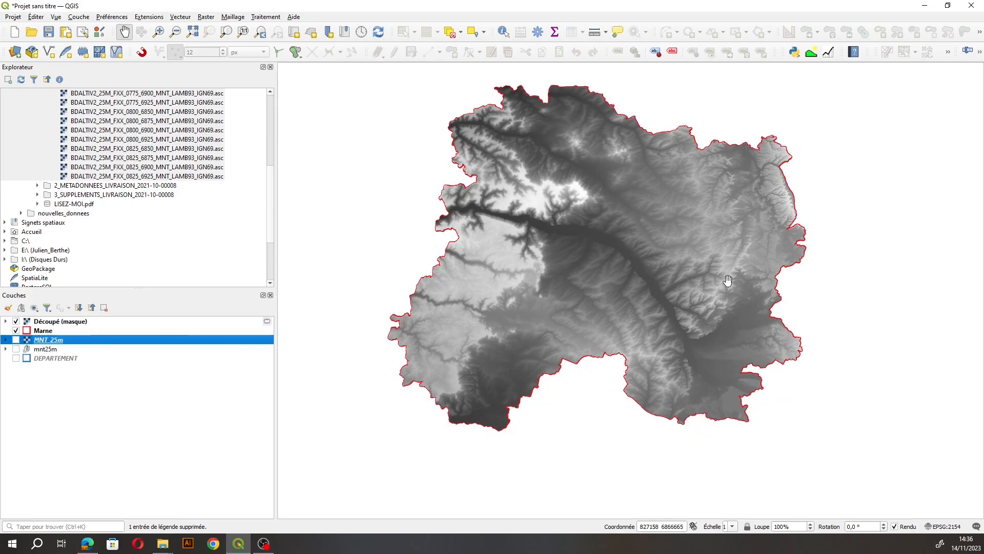
{"action": "left_click", "coordinate": [504, 32]}
{"action": "left_click", "coordinate": [400, 251]}
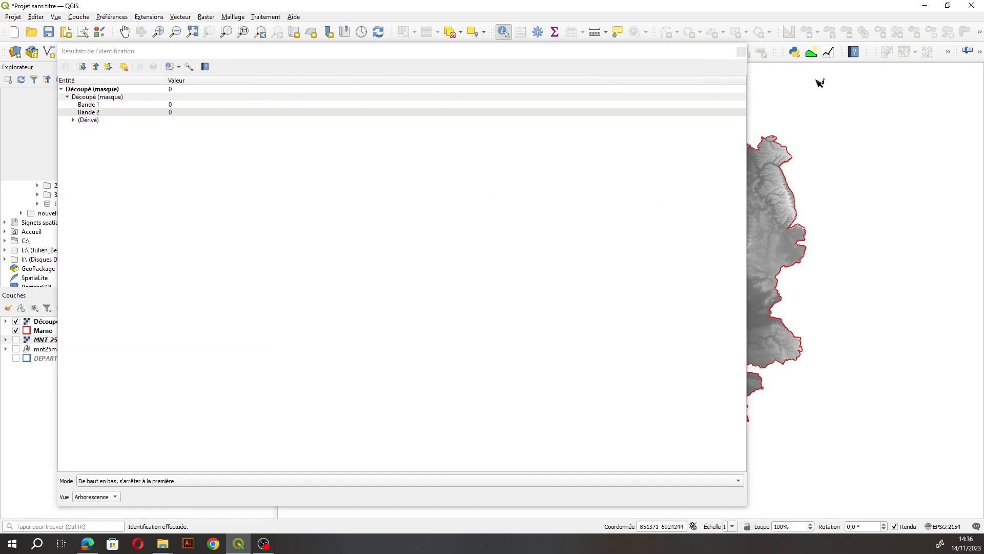
{"action": "left_click", "coordinate": [742, 51]}
{"action": "left_click", "coordinate": [341, 154]}
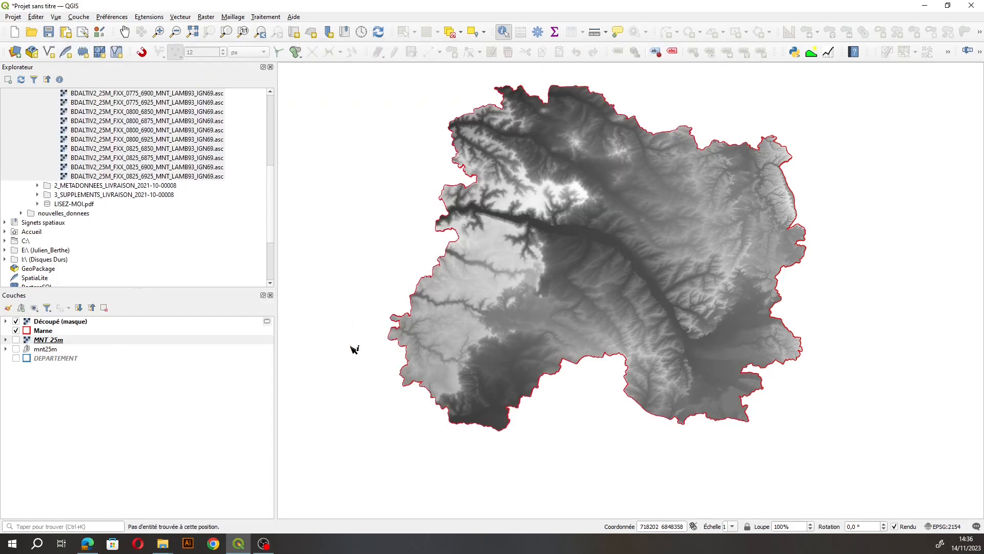
{"action": "left_click", "coordinate": [21, 338]}
{"action": "left_click", "coordinate": [16, 330]}
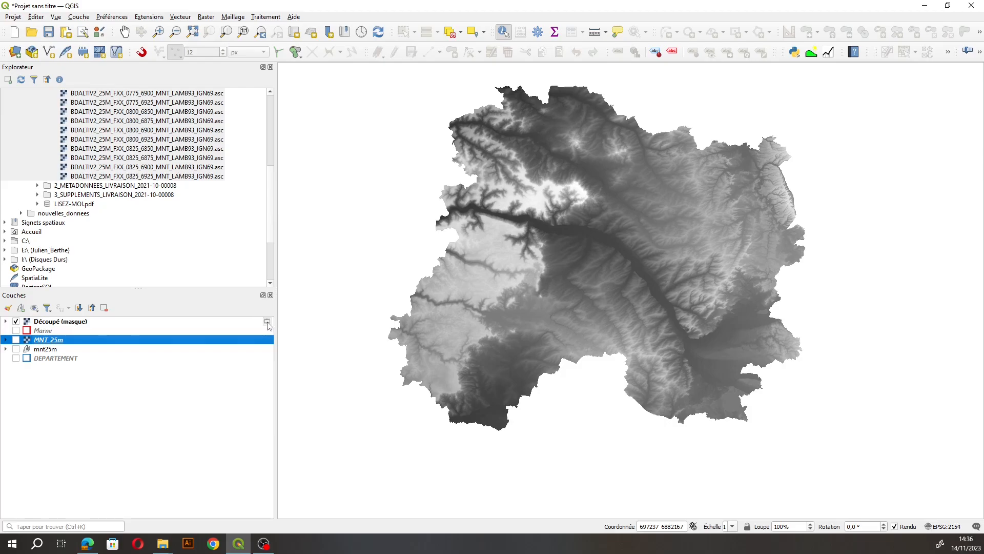
Step: Check the clipped raster's temporary-layer indicator and its file path and format in the layer information, and close the properties
{"action": "mouse_move", "coordinate": [268, 325]}
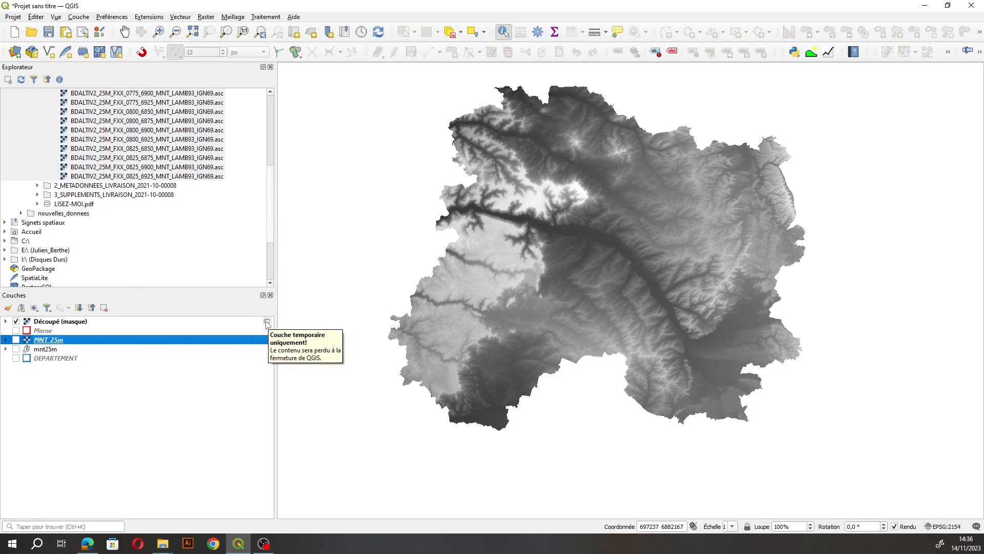
{"action": "left_click", "coordinate": [268, 323]}
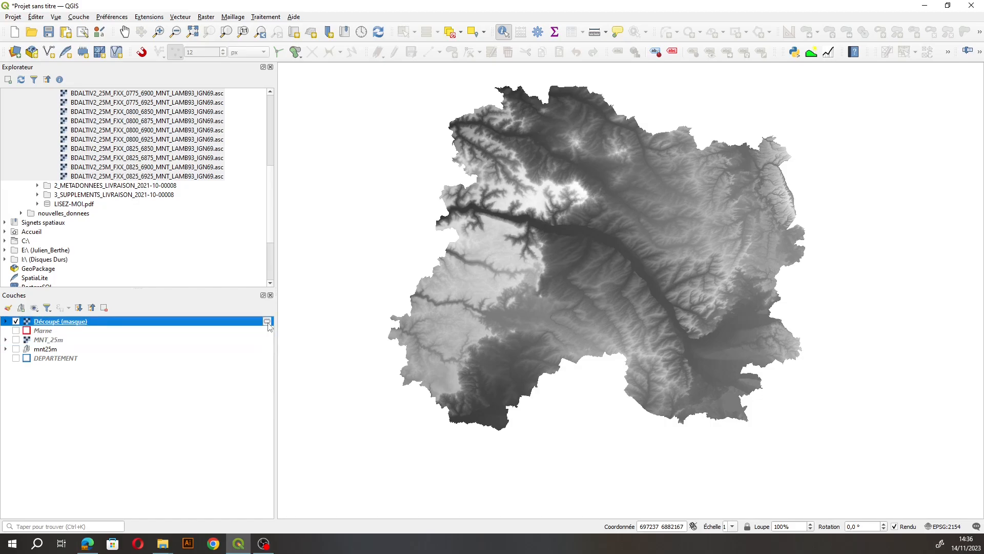
{"action": "double_click", "coordinate": [267, 324]}
{"action": "right_click", "coordinate": [728, 99]}
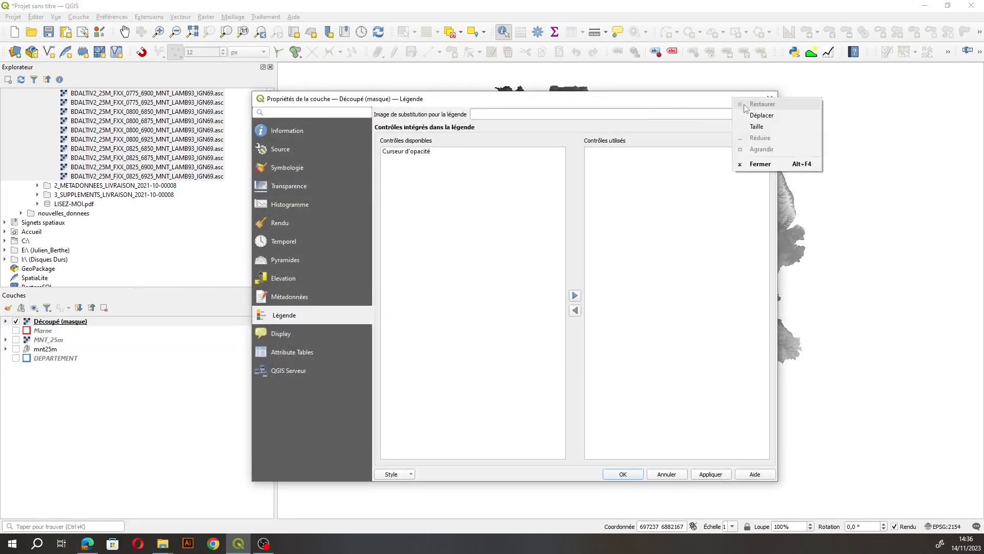
{"action": "left_click", "coordinate": [697, 98]}
{"action": "left_click", "coordinate": [770, 99]}
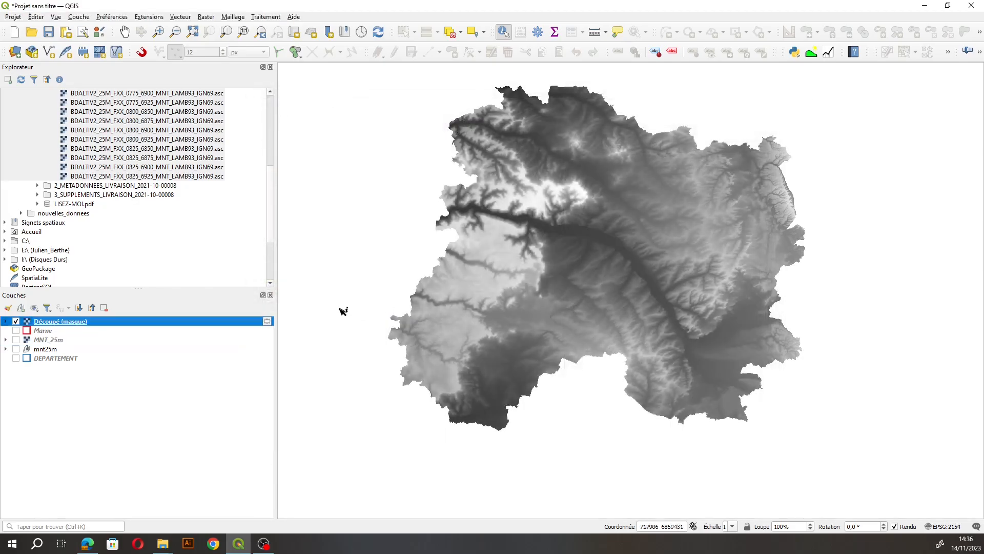
{"action": "left_click", "coordinate": [267, 322]}
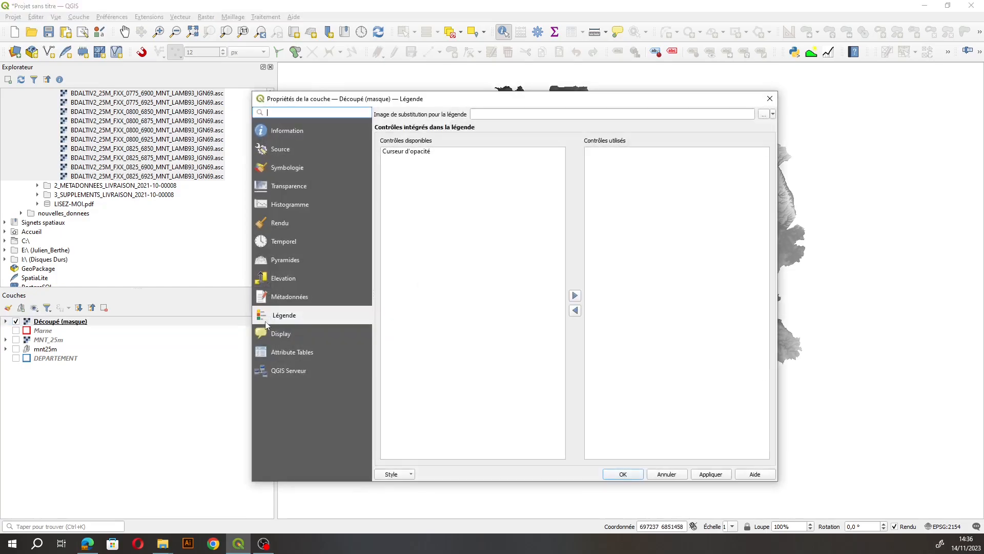
{"action": "left_click", "coordinate": [275, 134]}
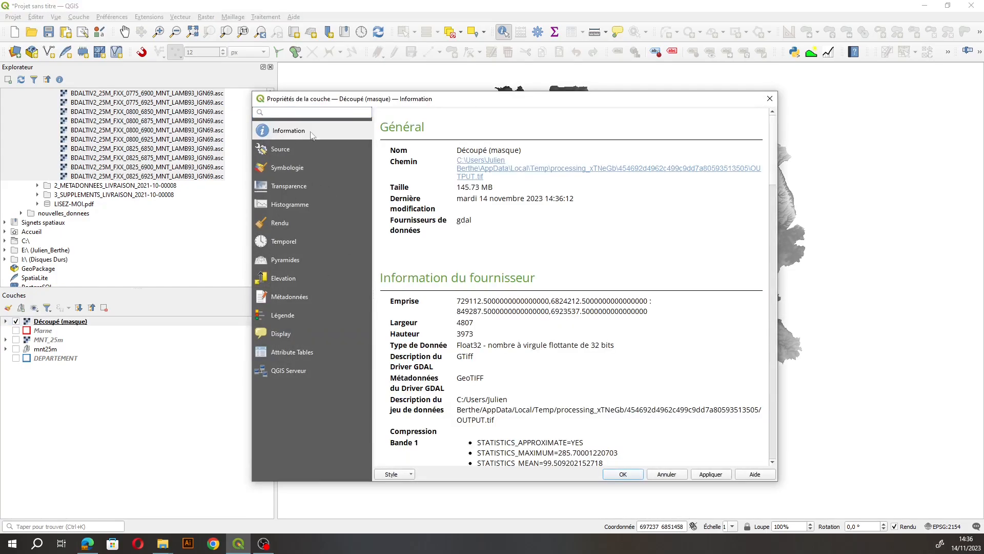
{"action": "left_click", "coordinate": [770, 99]}
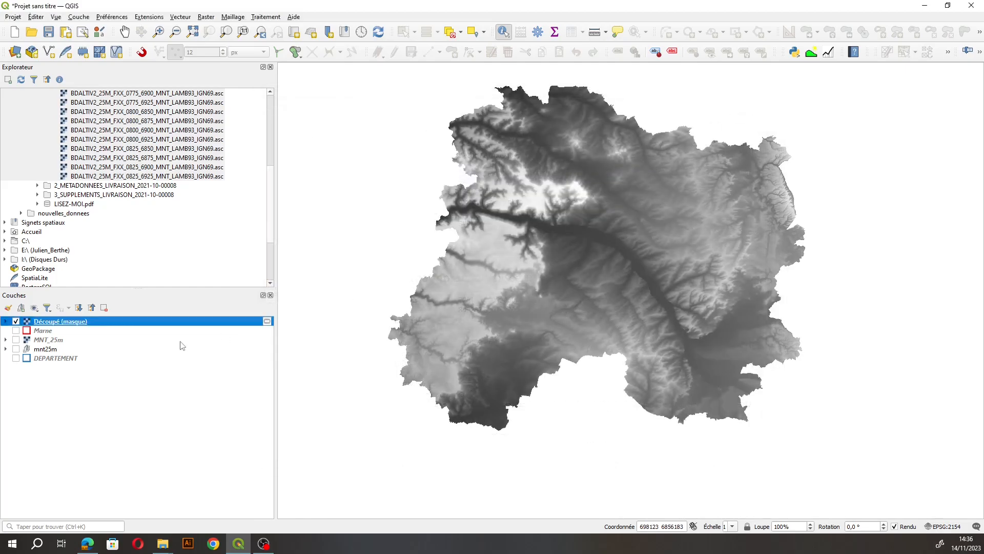
Step: Start exporting the clipped raster as a raw-data GeoTIFF and browse to the TD2 nouvelles_donnees folder on the desktop for the output
{"action": "right_click", "coordinate": [74, 319]}
{"action": "mouse_move", "coordinate": [95, 484]}
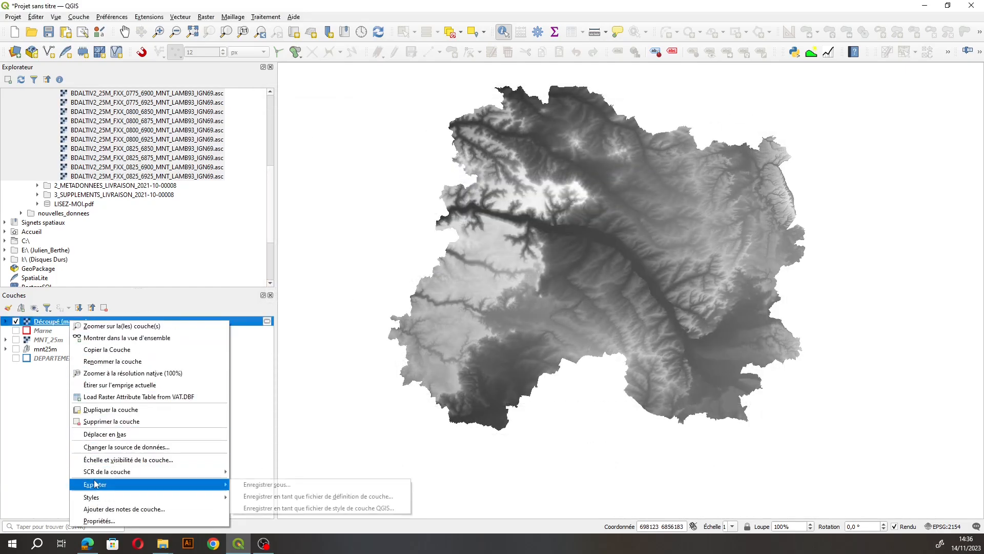
{"action": "left_click", "coordinate": [285, 486]}
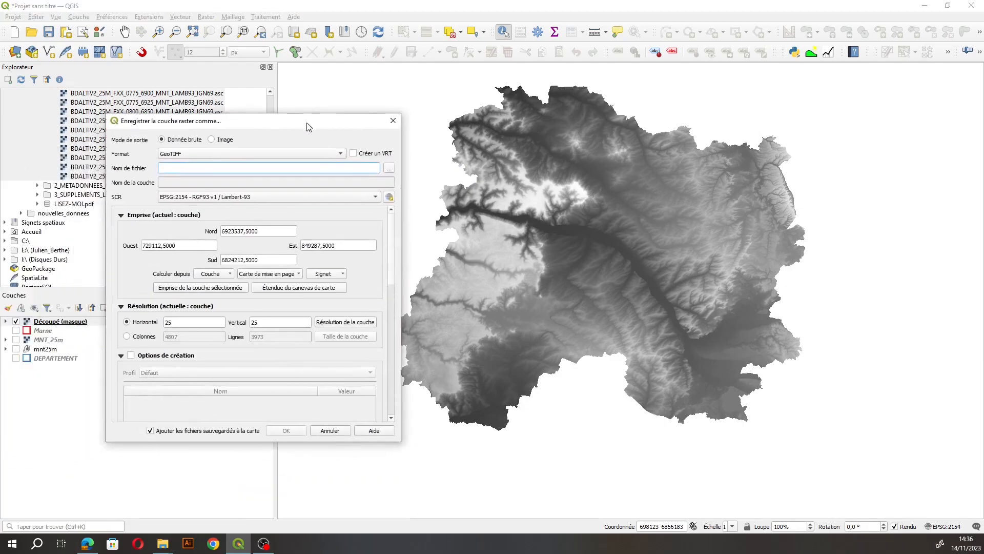
{"action": "left_click_drag", "start_coordinate": [309, 127], "coordinate": [513, 164]}
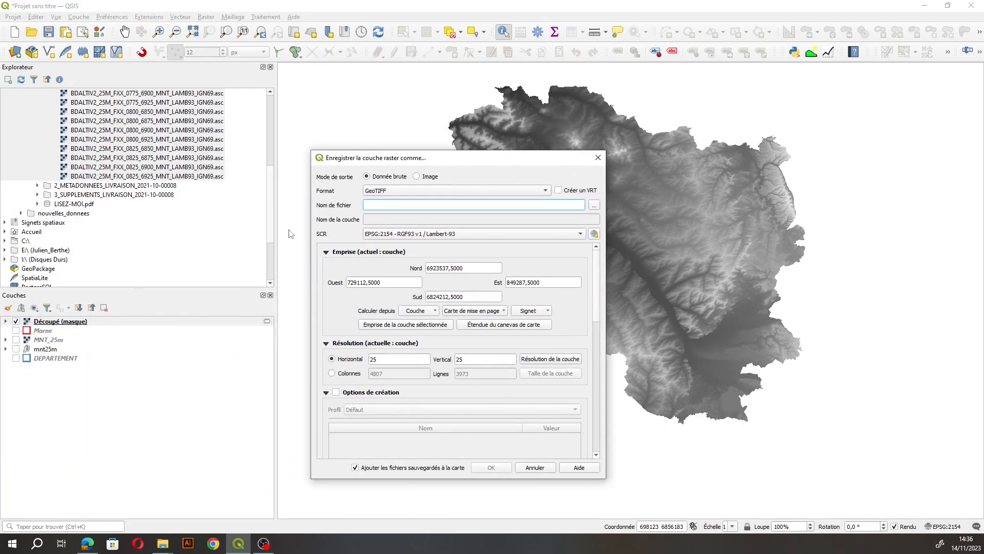
{"action": "left_click", "coordinate": [594, 205]}
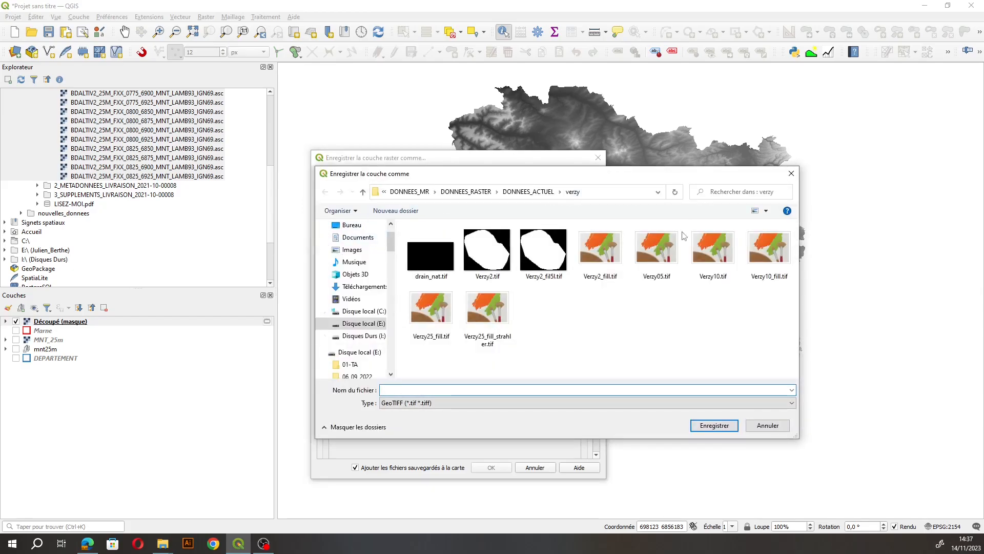
{"action": "left_click", "coordinate": [404, 193]}
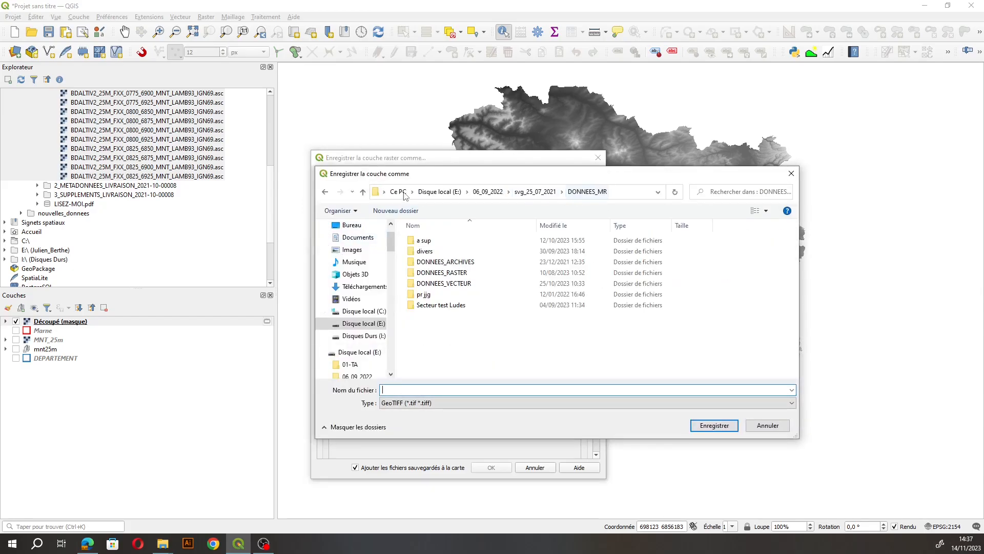
{"action": "left_click", "coordinate": [351, 226]}
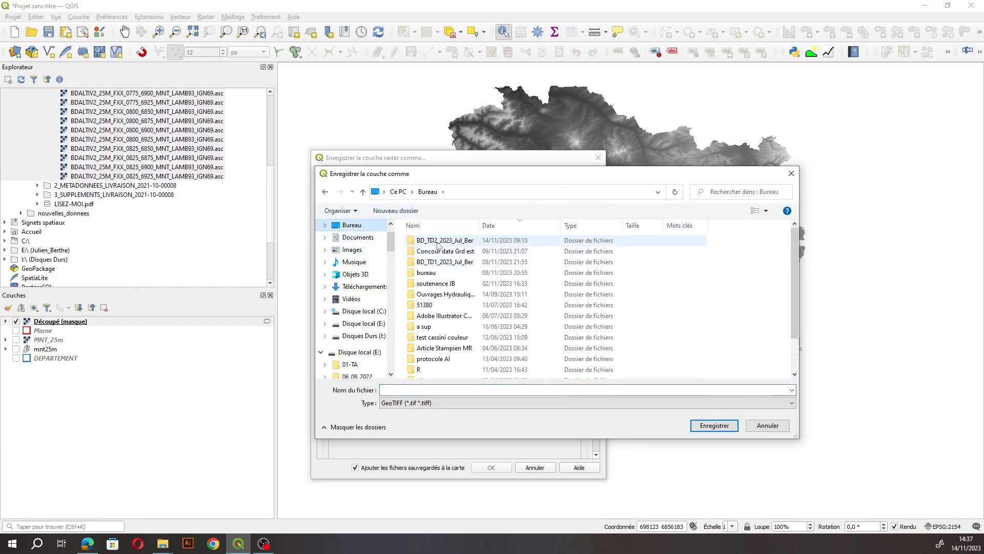
{"action": "double_click", "coordinate": [438, 243]}
{"action": "left_click", "coordinate": [446, 277]}
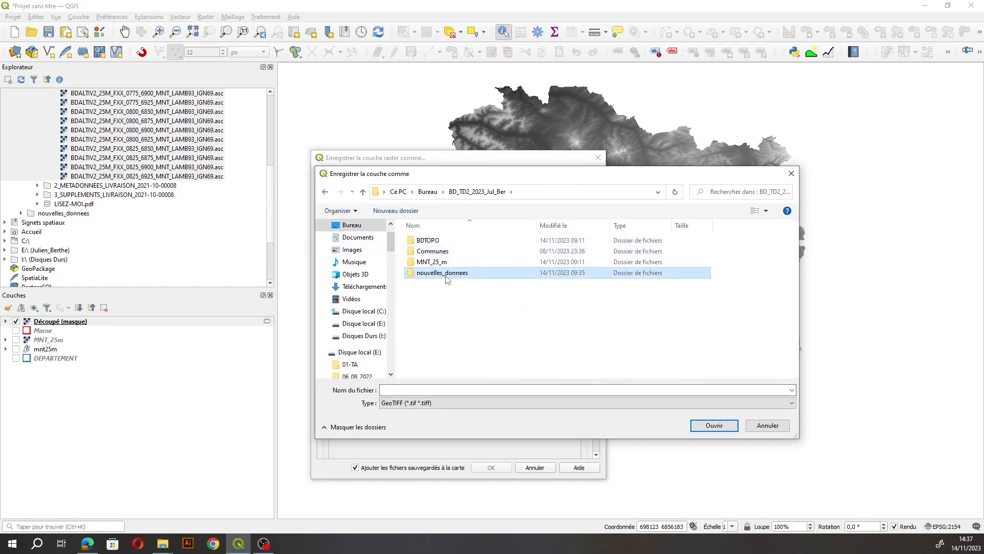
{"action": "double_click", "coordinate": [446, 274]}
Step: Name the output Marne_25m_2.tif and export the raster in EPSG:2154 at 25 m resolution, adding it to the map
{"action": "left_click", "coordinate": [432, 274]}
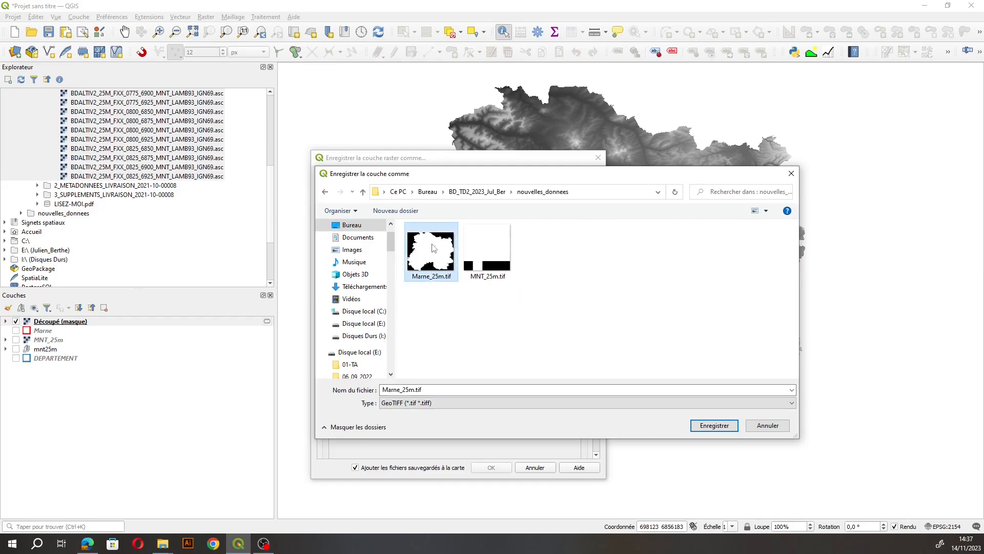
{"action": "double_click", "coordinate": [410, 389]}
{"action": "left_click", "coordinate": [414, 389]}
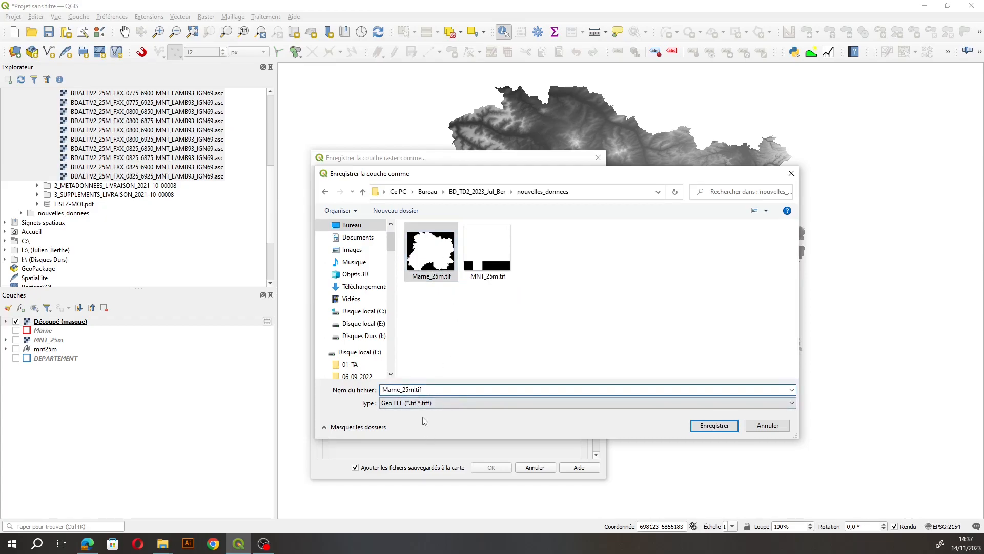
{"action": "type", "text": "_2"}
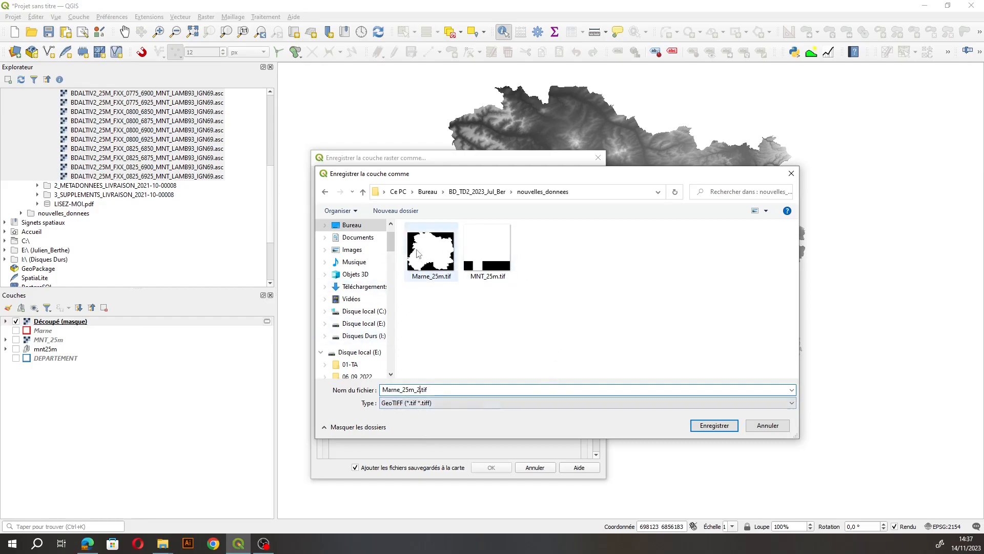
{"action": "left_click", "coordinate": [713, 421]}
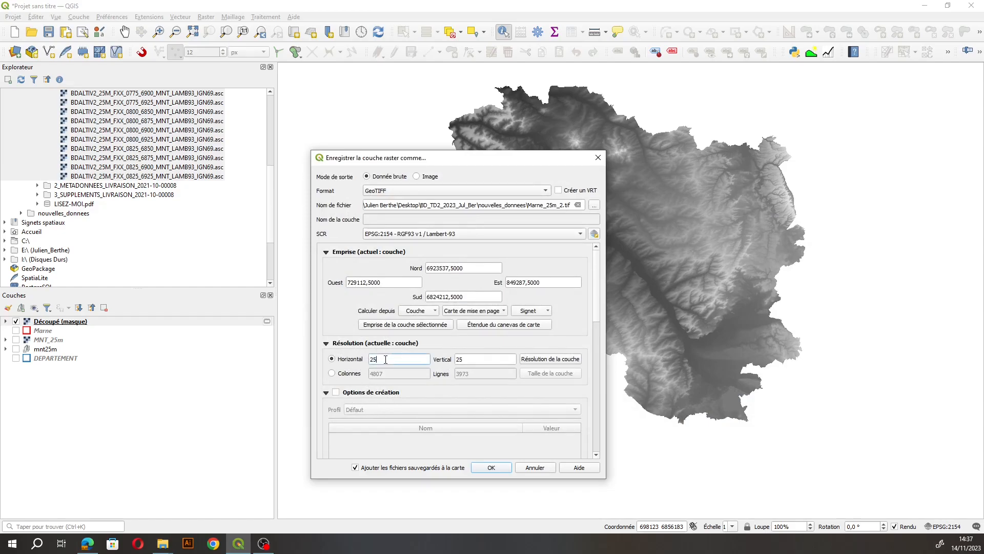
{"action": "key", "text": "Tab"}
{"action": "left_click_drag", "start_coordinate": [595, 306], "coordinate": [590, 278]}
{"action": "scroll", "coordinate": [598, 313], "scroll_direction": "down", "scroll_amount": 5}
{"action": "left_click", "coordinate": [490, 467]}
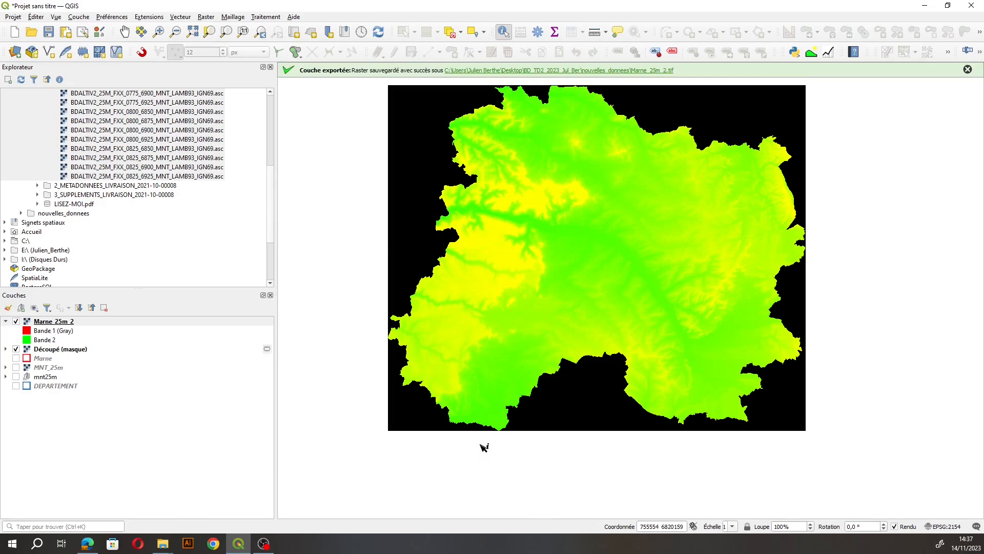
Step: Remove the exported Marne_25m_2 layer from the project
{"action": "right_click", "coordinate": [57, 321]}
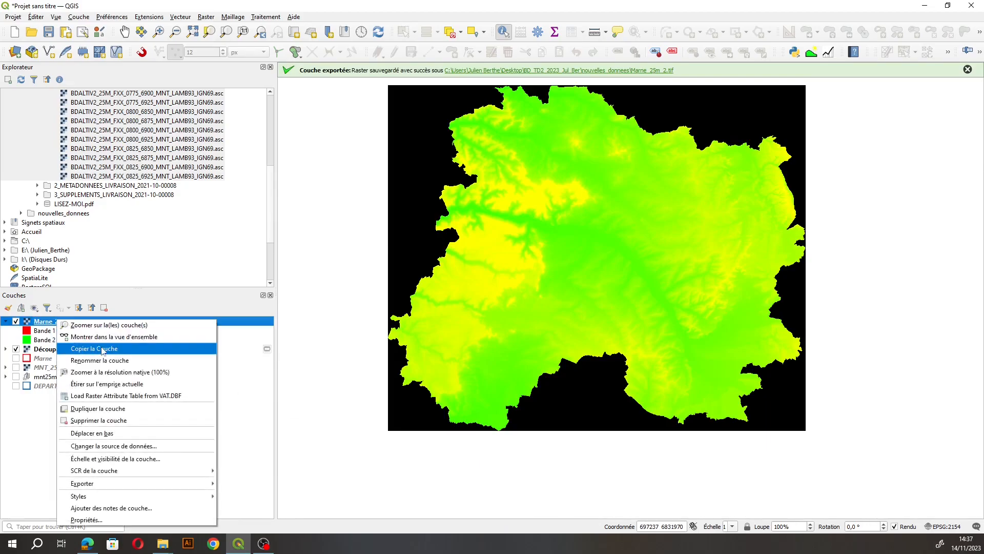
{"action": "left_click", "coordinate": [98, 420]}
{"action": "left_click", "coordinate": [482, 282]}
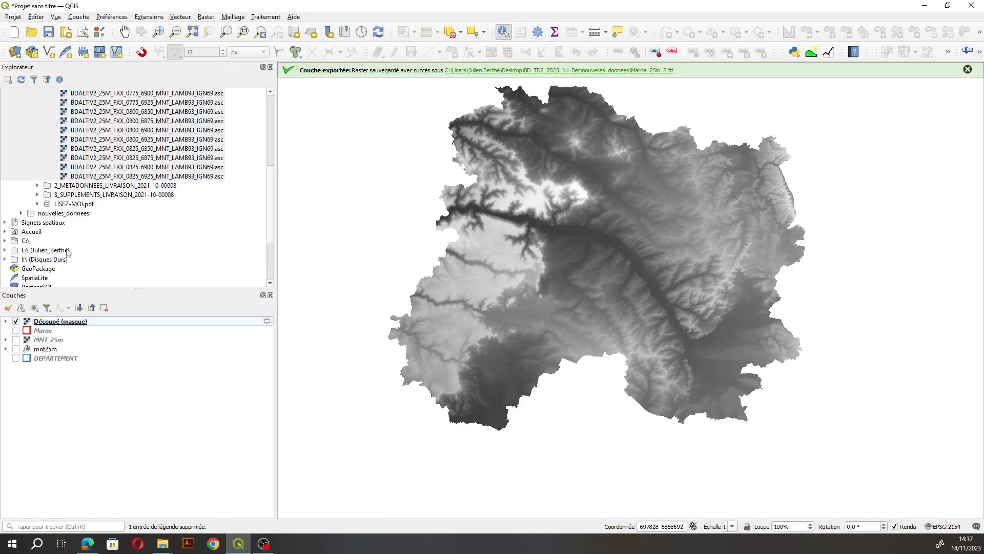
Step: Remove the temporary clipped raster Découpé (masque) from the project
{"action": "right_click", "coordinate": [55, 323]}
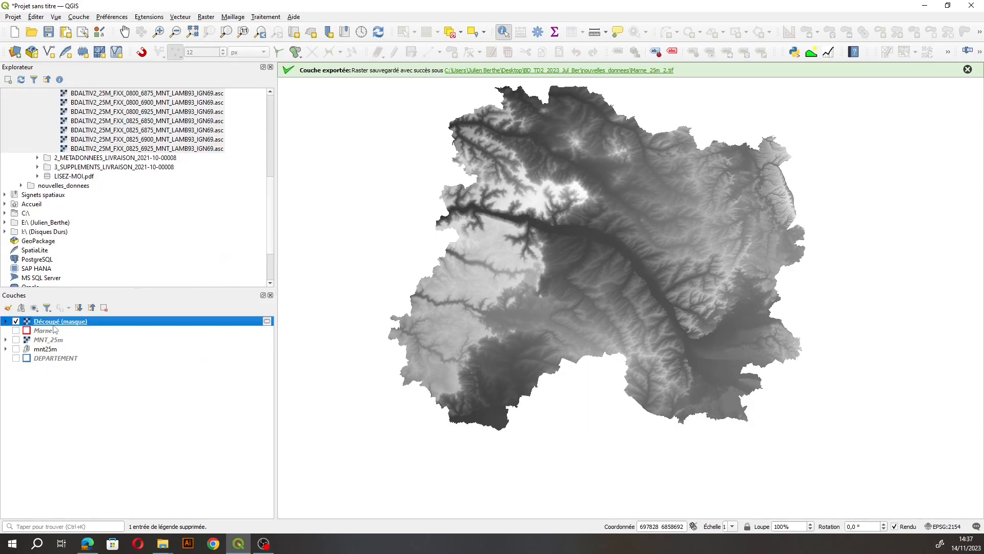
{"action": "left_click", "coordinate": [101, 420]}
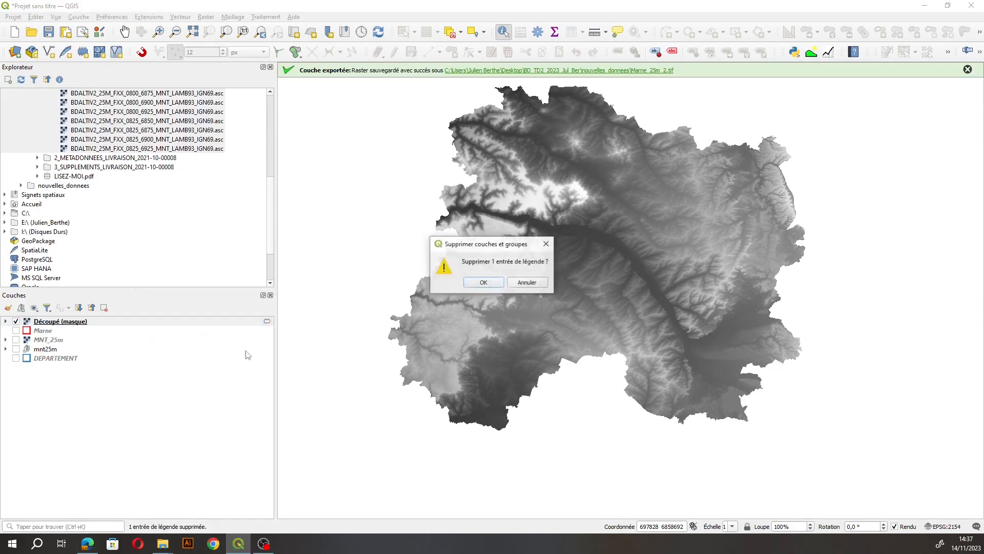
{"action": "left_click", "coordinate": [481, 284]}
Step: Collapse the MNT_25_m folder, expand nouvelles_donnees, and permanently delete the file Marne_25m.tif
{"action": "scroll", "coordinate": [84, 218], "scroll_direction": "up", "scroll_amount": 8}
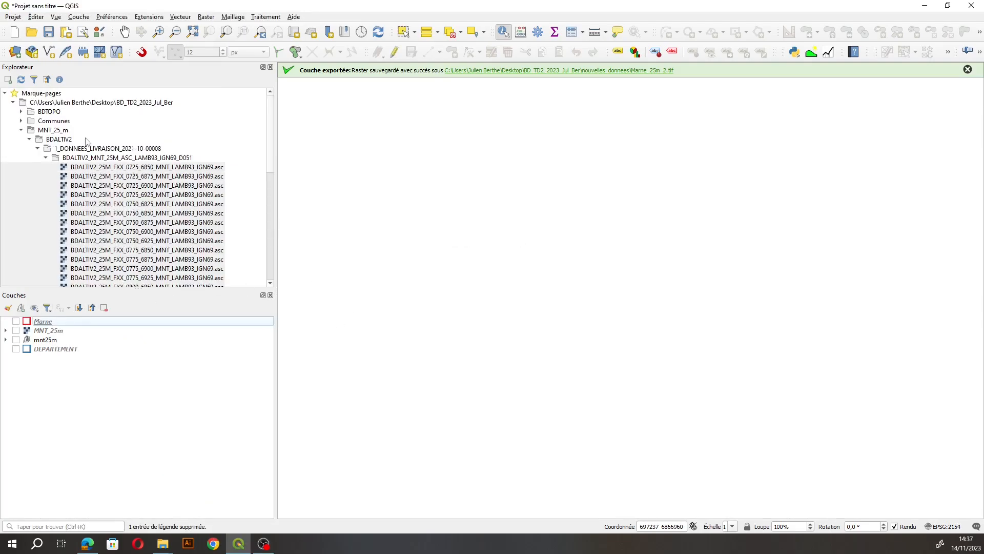
{"action": "left_click", "coordinate": [22, 131]}
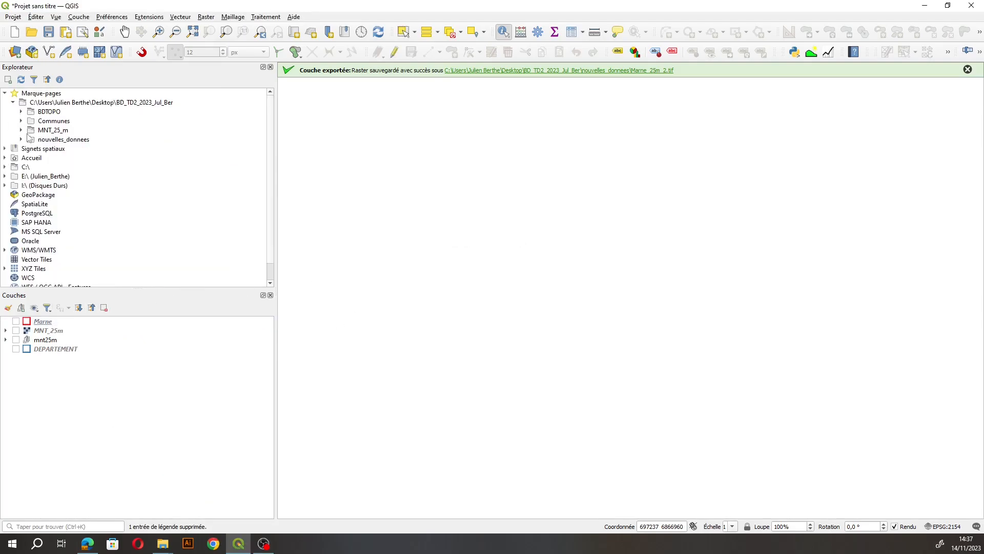
{"action": "left_click", "coordinate": [21, 139]}
{"action": "right_click", "coordinate": [65, 167]}
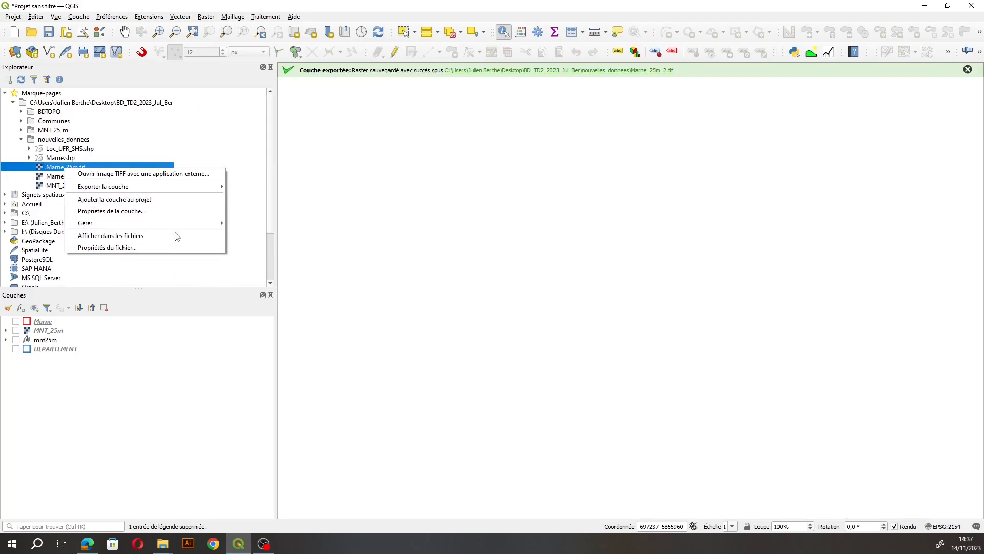
{"action": "mouse_move", "coordinate": [192, 223]}
{"action": "left_click", "coordinate": [262, 235]}
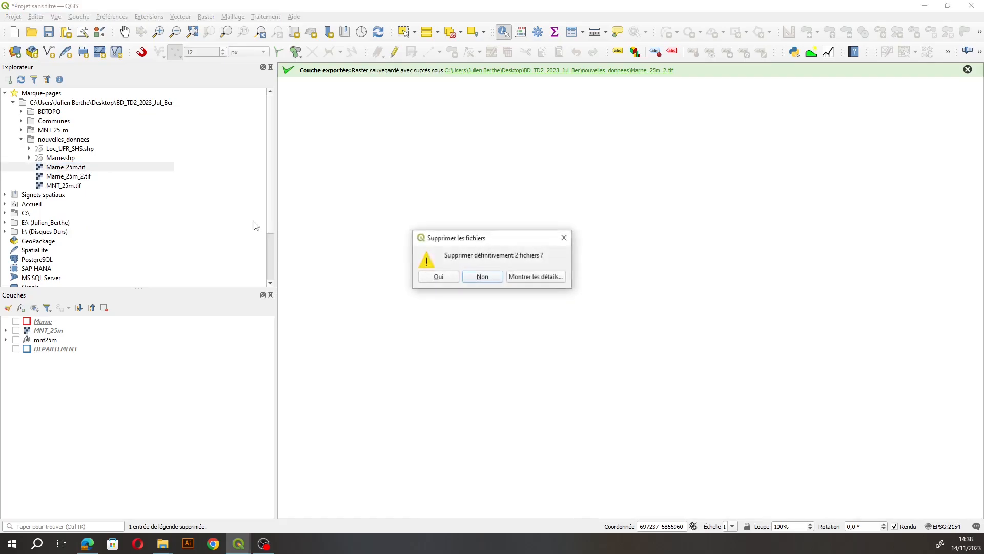
{"action": "left_click", "coordinate": [449, 277]}
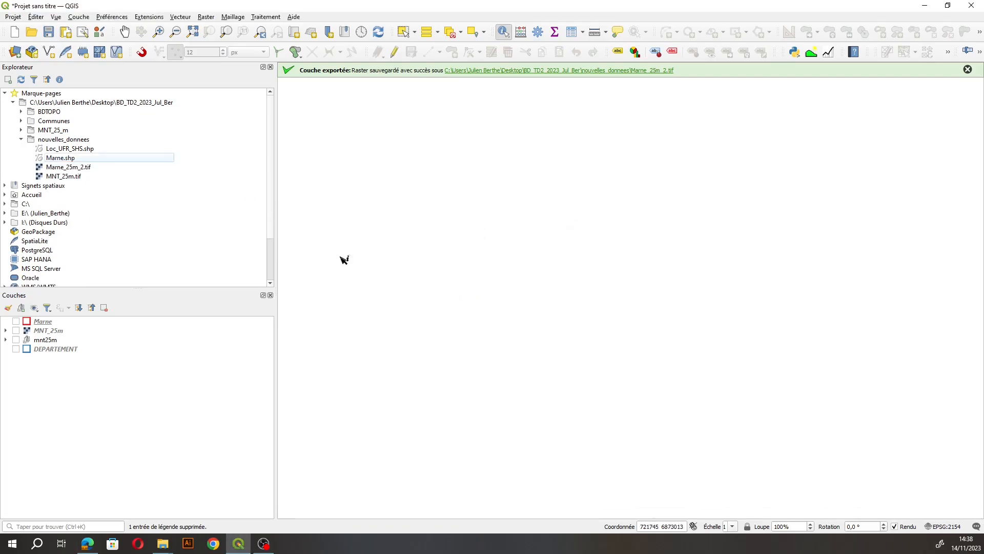
Step: Permanently delete the exported file Marne_25m_2.tif from the nouvelles_donnees folder
{"action": "right_click", "coordinate": [70, 171]}
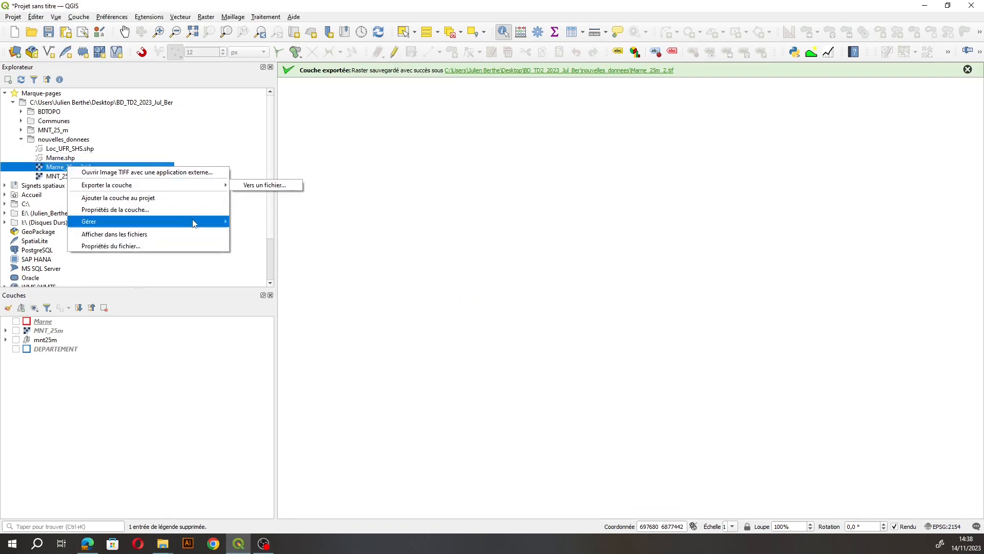
{"action": "mouse_move", "coordinate": [193, 223]}
{"action": "left_click", "coordinate": [297, 234]}
{"action": "left_click", "coordinate": [446, 277]}
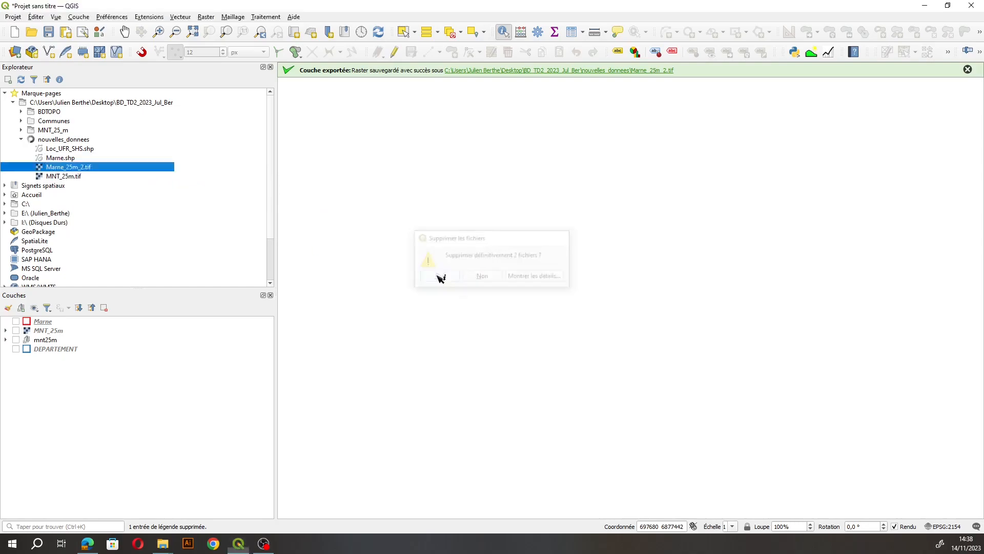
{"action": "left_click", "coordinate": [104, 390]}
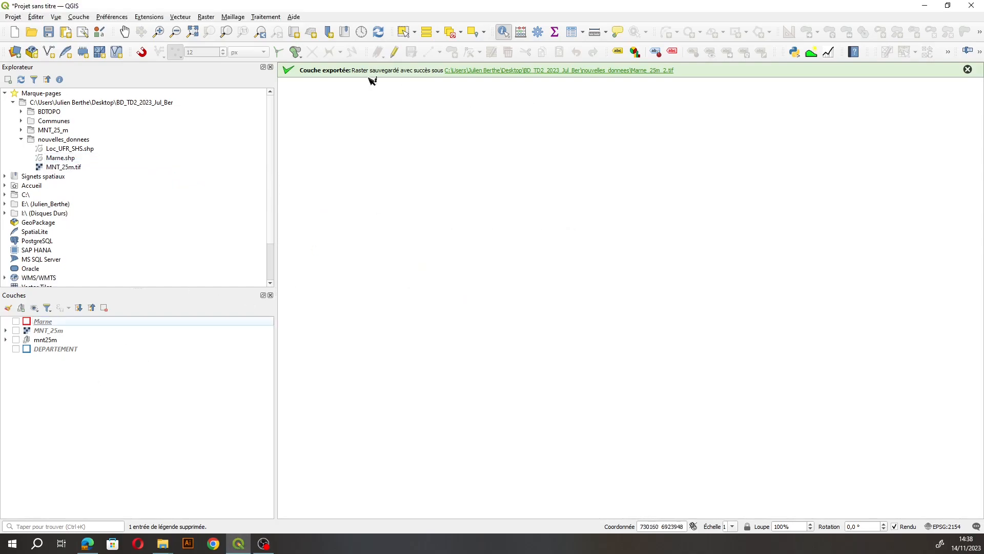
Step: Start clipping a raster by mask layer, with MNT_25m as the source and Marne as the mask
{"action": "left_click", "coordinate": [207, 18]}
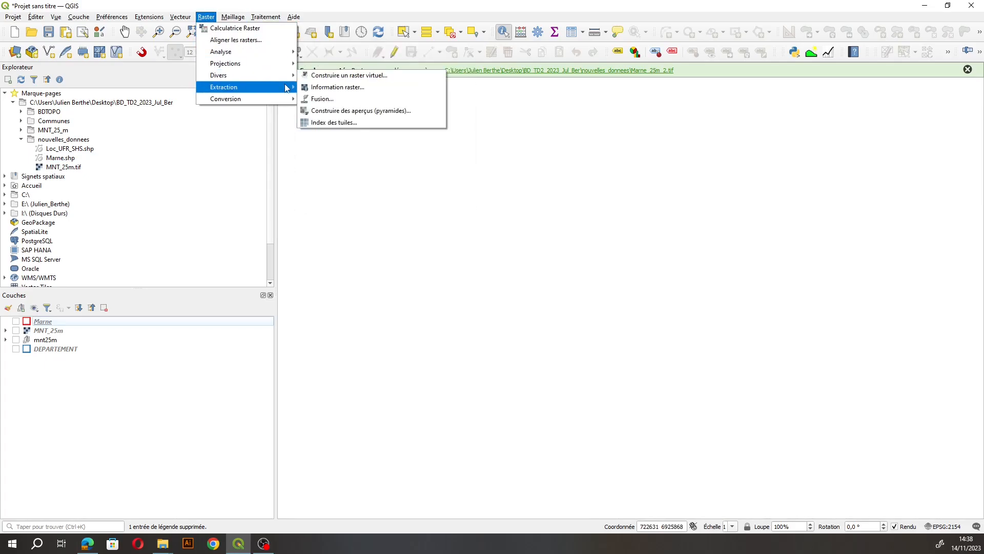
{"action": "mouse_move", "coordinate": [290, 87]}
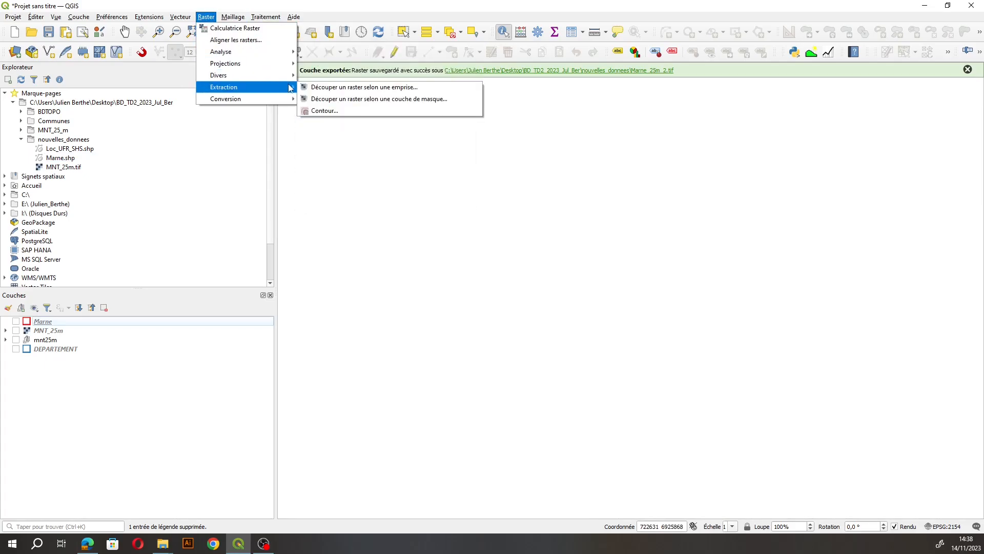
{"action": "left_click", "coordinate": [377, 99]}
{"action": "left_click", "coordinate": [354, 193]}
{"action": "left_click", "coordinate": [338, 424]}
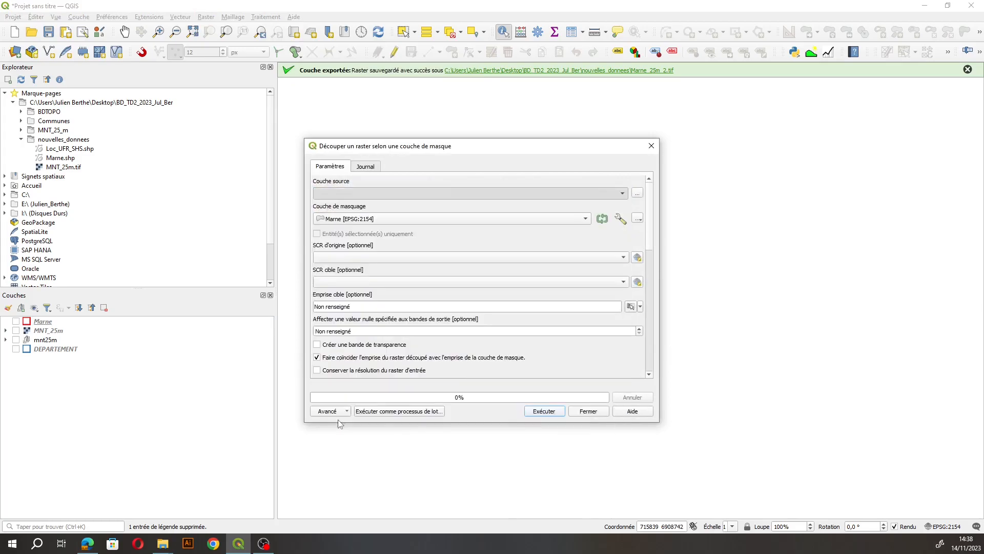
Step: Set the clip's source and target CRS to EPSG:2154 - RGF93 v1 / Lambert-93 and enable creation of a transparency band
{"action": "left_click", "coordinate": [349, 258]}
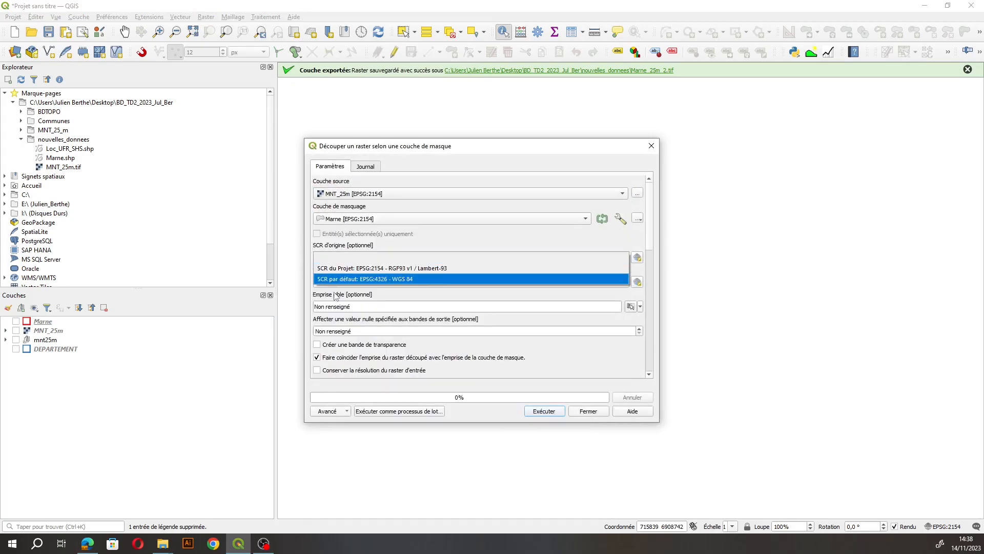
{"action": "left_click", "coordinate": [348, 268]}
{"action": "left_click", "coordinate": [354, 282]}
{"action": "left_click", "coordinate": [357, 293]}
{"action": "left_click", "coordinate": [363, 344]}
Step: Set the clip's output file to Marne_25m.tif in nouvelles_donnees, then run the clip and close the dialog
{"action": "scroll", "coordinate": [653, 241], "scroll_direction": "down", "scroll_amount": 4}
{"action": "scroll", "coordinate": [654, 266], "scroll_direction": "down", "scroll_amount": 3}
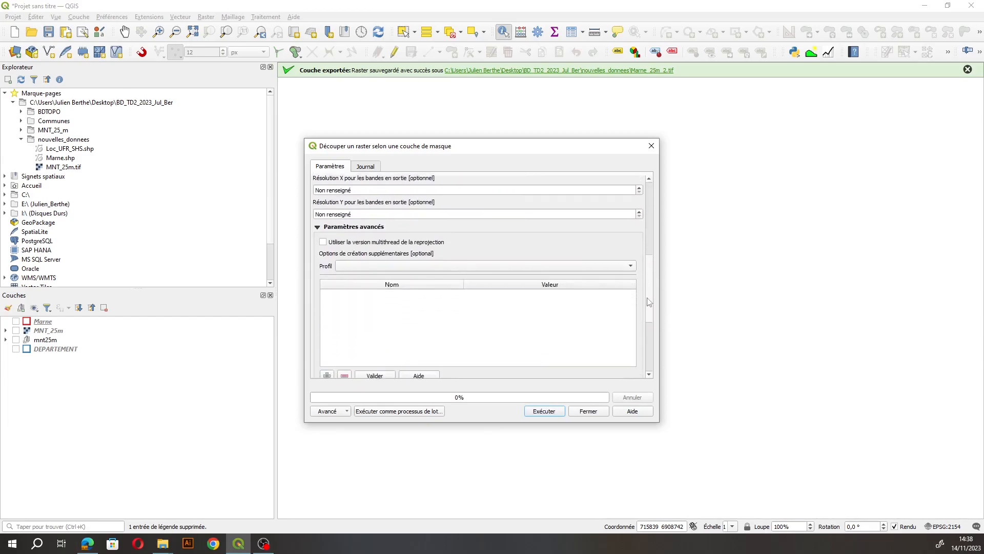
{"action": "scroll", "coordinate": [649, 297], "scroll_direction": "down", "scroll_amount": 5}
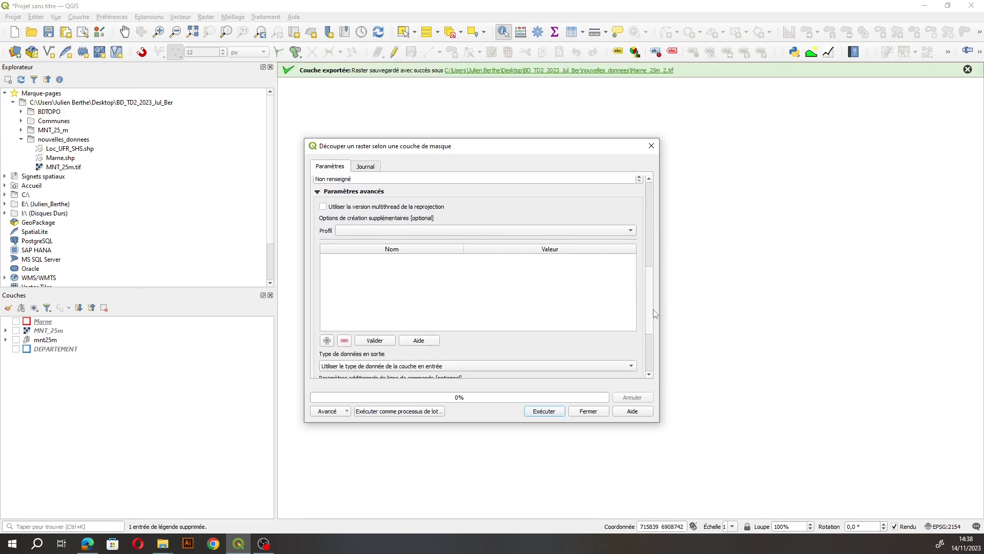
{"action": "left_click", "coordinate": [641, 313]}
{"action": "left_click", "coordinate": [652, 320]}
{"action": "left_click", "coordinate": [637, 309]}
{"action": "left_click", "coordinate": [651, 334]}
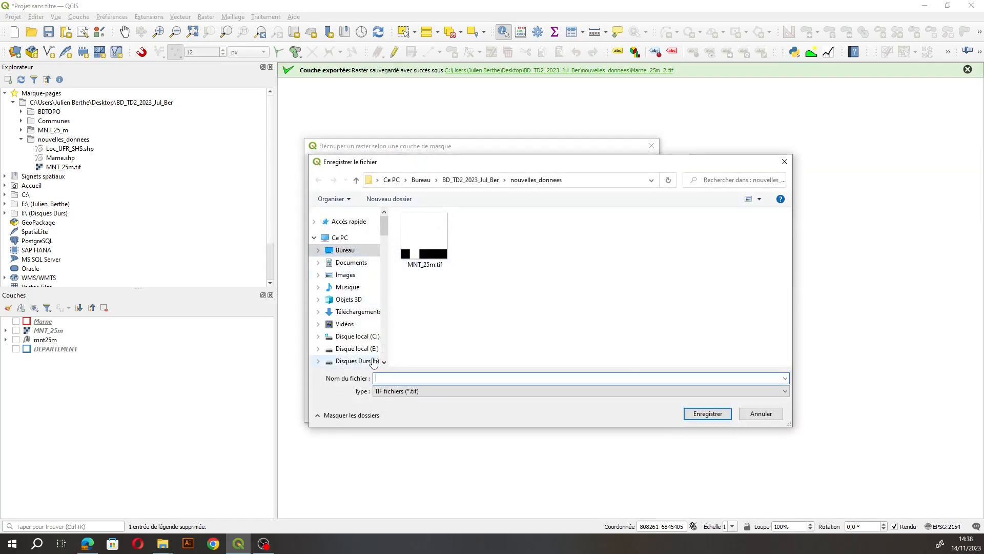
{"action": "type", "text": "MNT"}
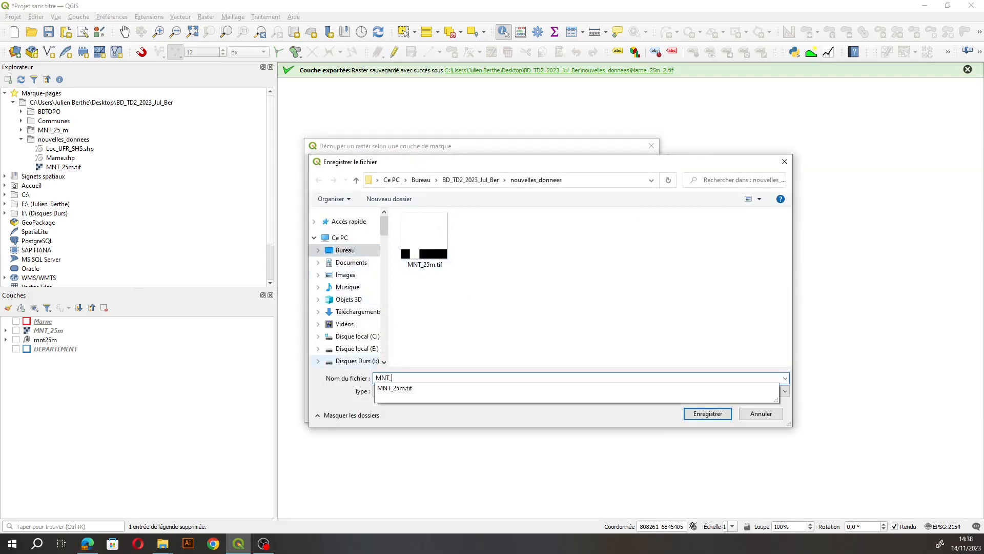
{"action": "type", "text": "_25m_marne"}
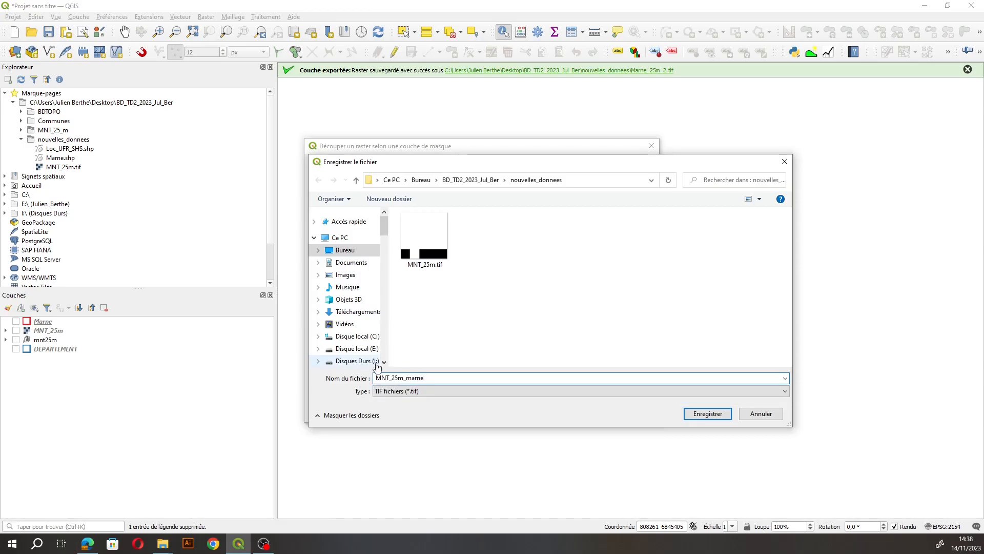
{"action": "key", "text": "ctrl+a"}
{"action": "key", "text": "BackSpace"}
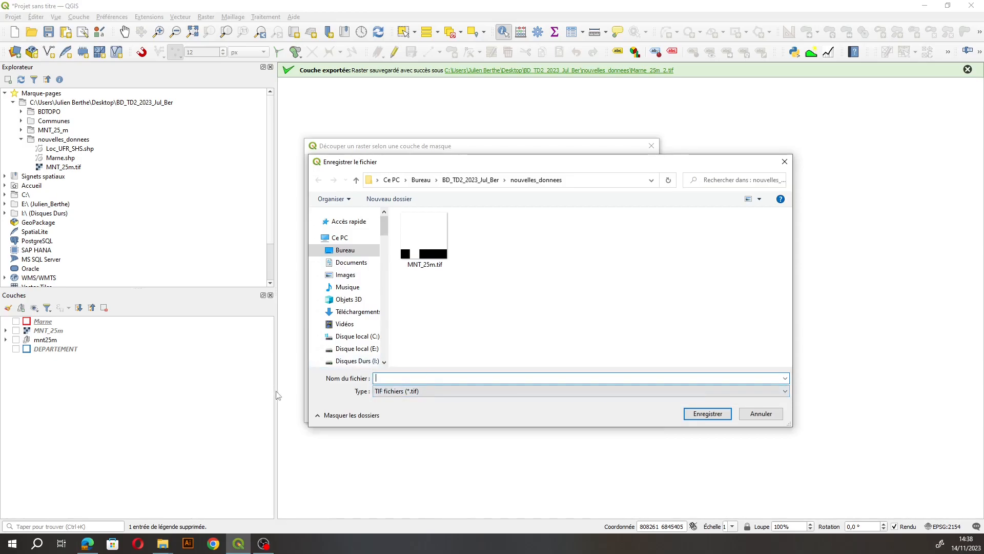
{"action": "type", "text": "Marne_"}
{"action": "left_click", "coordinate": [707, 413]}
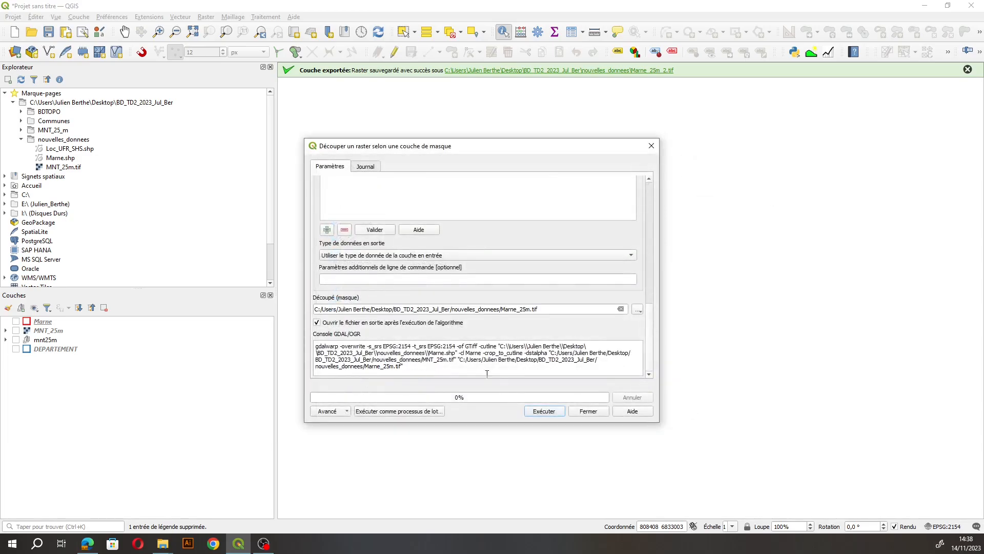
{"action": "left_click", "coordinate": [532, 413]}
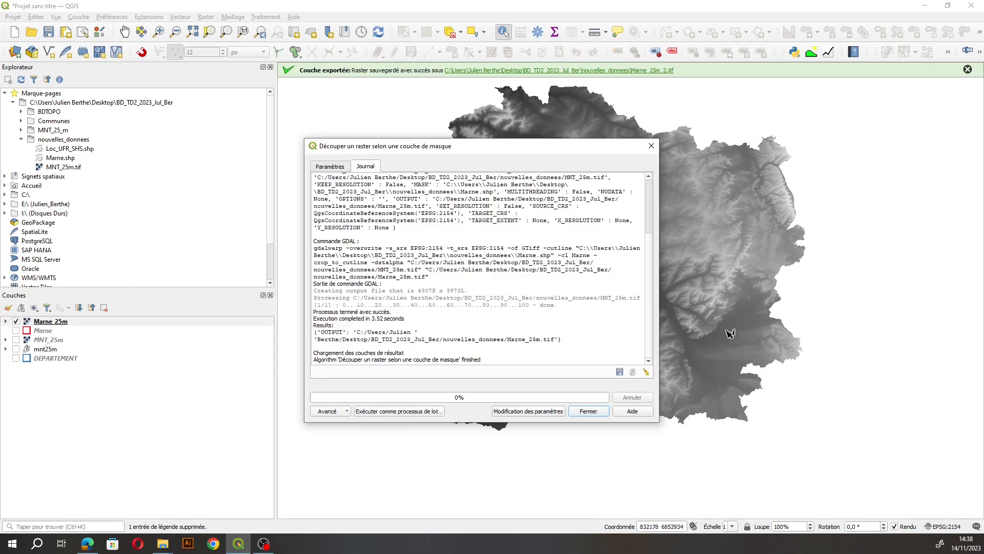
{"action": "left_click", "coordinate": [577, 409]}
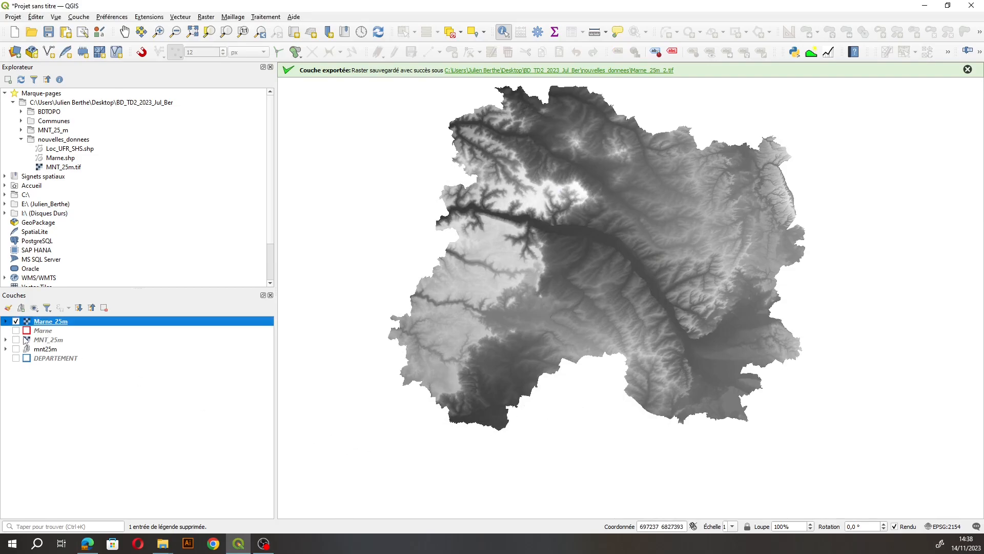
Step: Compare the clipped Marne_25m raster with MNT_25m by switching their visibility, leaving only Marne_25m shown
{"action": "left_click", "coordinate": [16, 339]}
{"action": "left_click", "coordinate": [16, 322]}
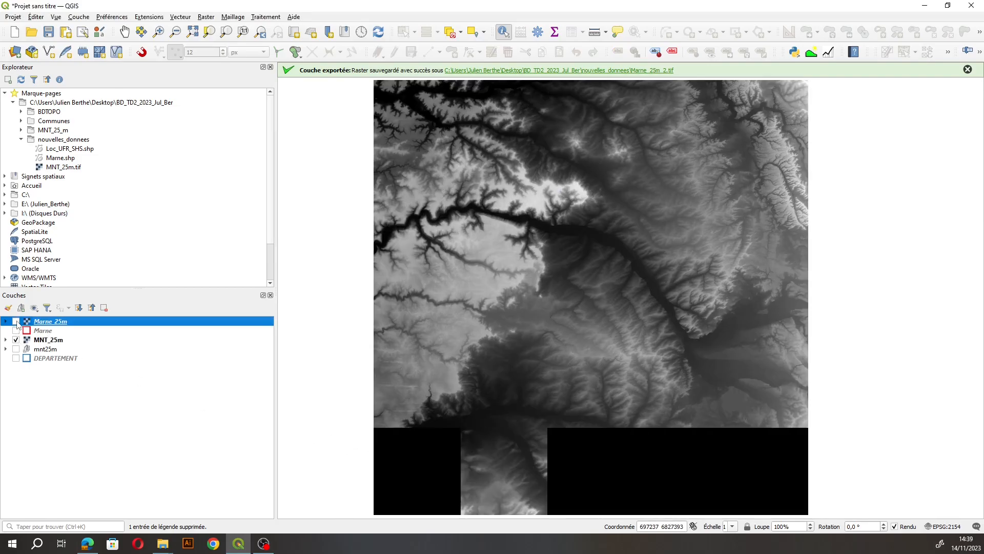
{"action": "left_click", "coordinate": [16, 321]}
{"action": "left_click", "coordinate": [16, 321]}
{"action": "left_click", "coordinate": [15, 321]}
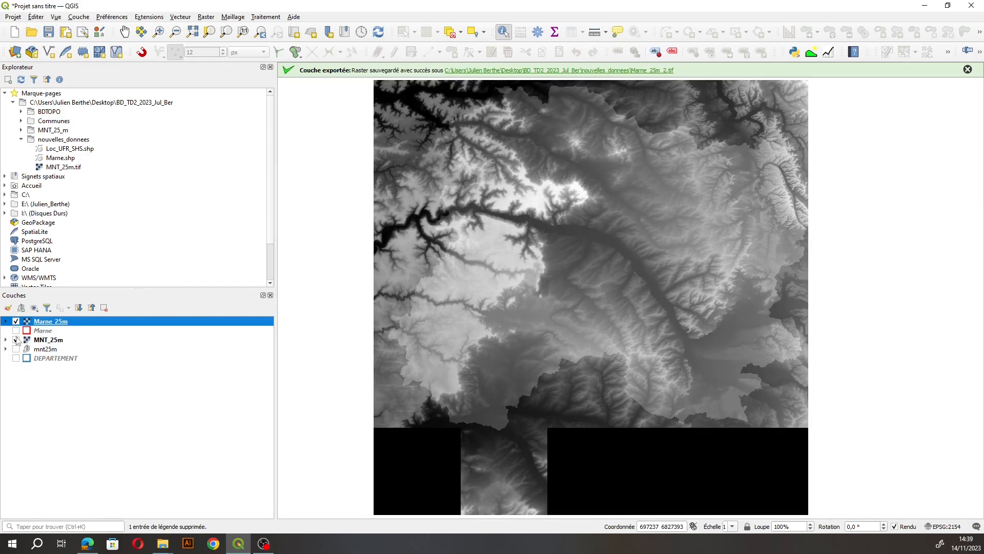
{"action": "left_click", "coordinate": [16, 340]}
Step: Compute the histogram of Marne_25m and examine the low pixel values between about 55 and 60
{"action": "left_click", "coordinate": [6, 322]}
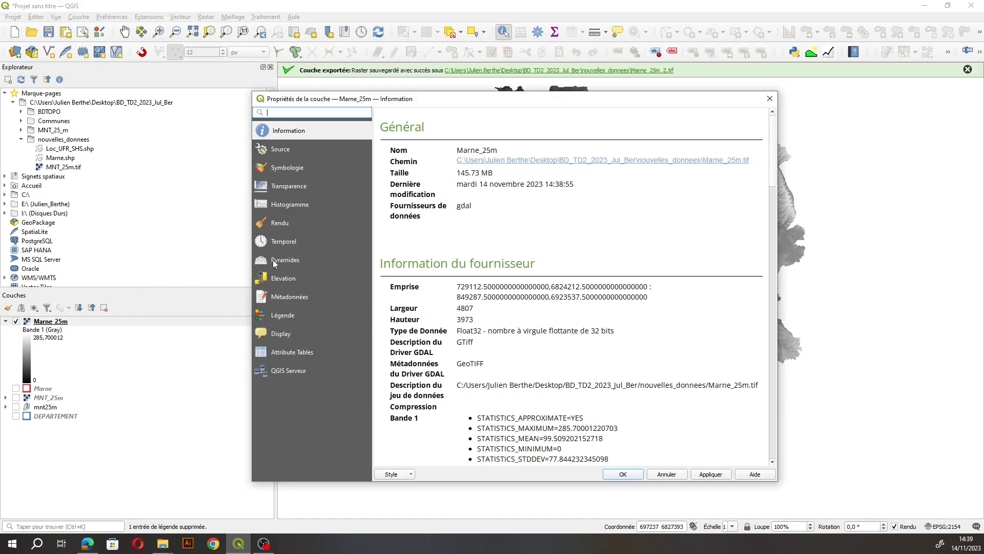
{"action": "left_click", "coordinate": [278, 205]}
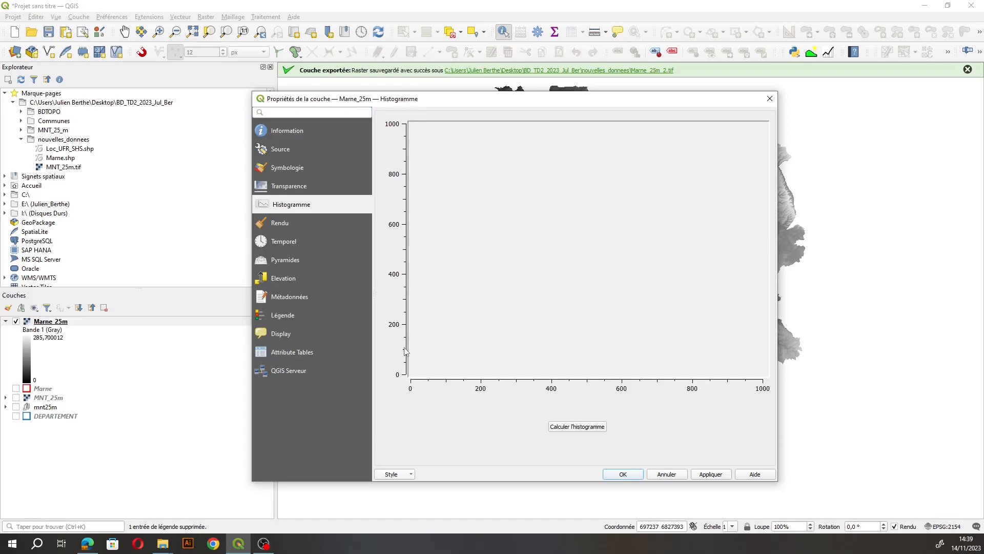
{"action": "left_click", "coordinate": [576, 427]}
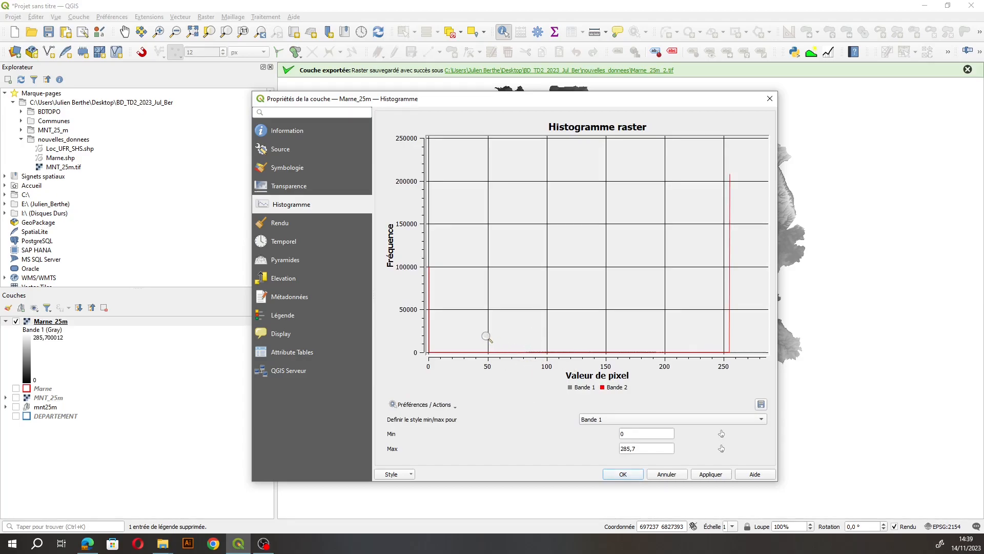
{"action": "left_click_drag", "start_coordinate": [489, 338], "coordinate": [547, 358]}
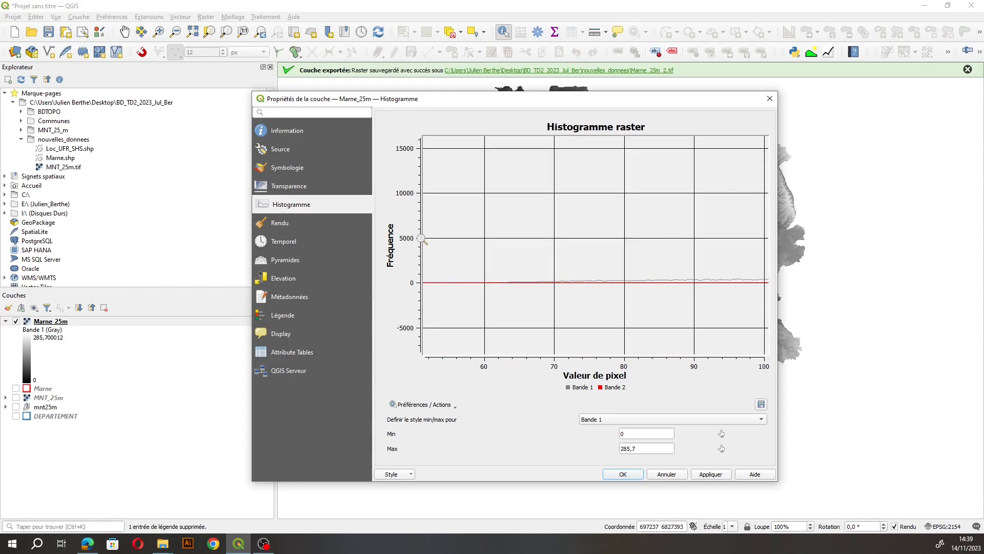
{"action": "left_click_drag", "start_coordinate": [424, 240], "coordinate": [553, 293]}
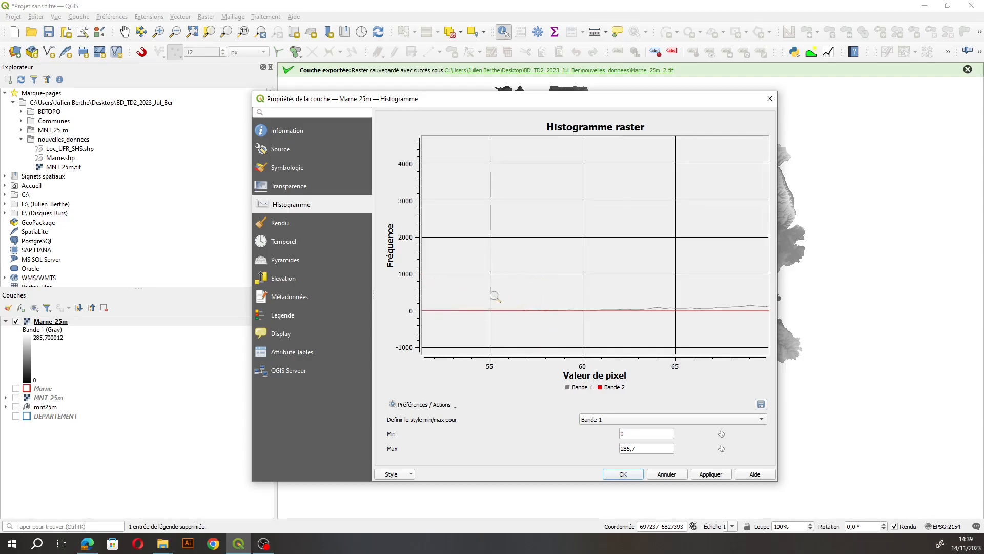
{"action": "left_click_drag", "start_coordinate": [490, 274], "coordinate": [584, 319]}
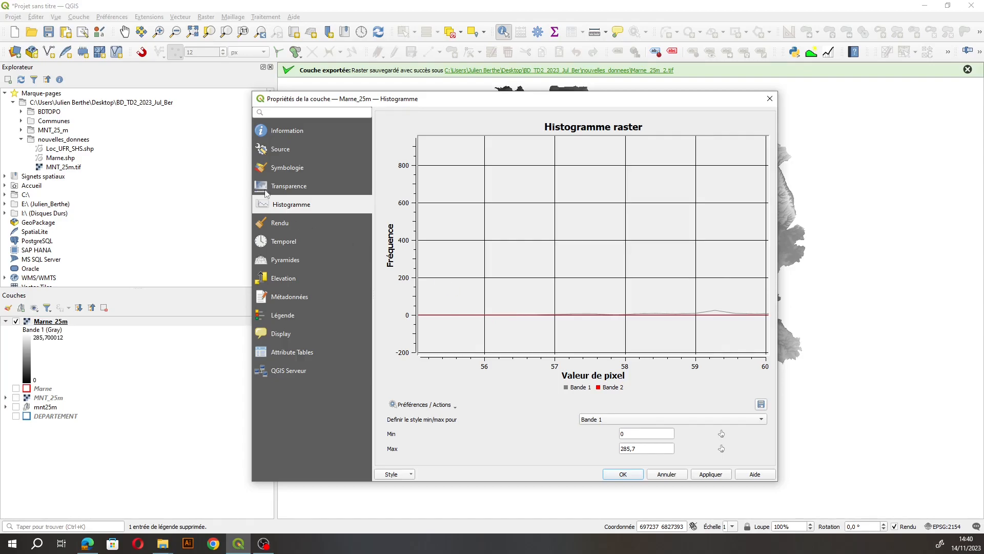
Step: Set the minimum value of the Marne_25m grey gradient to 26 and apply it
{"action": "left_click", "coordinate": [287, 169]}
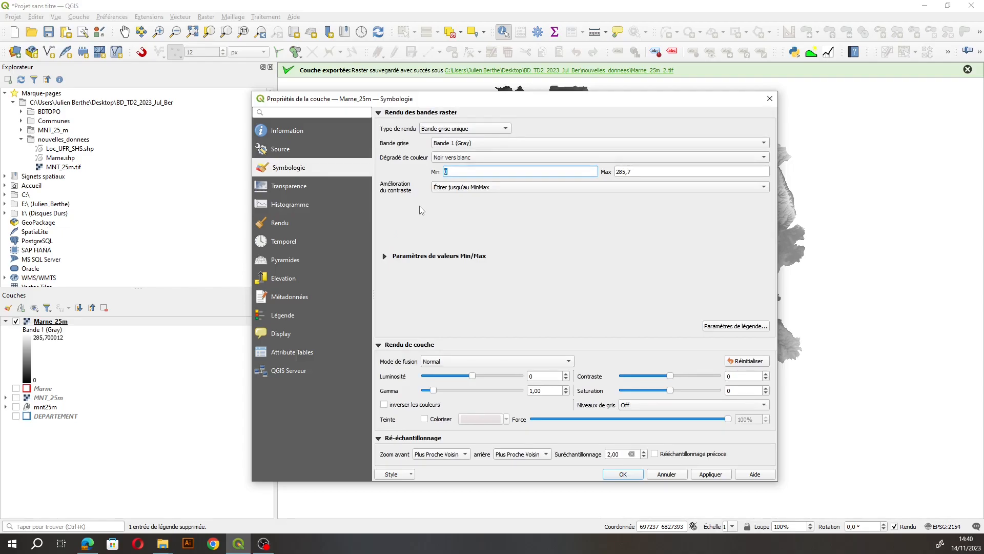
{"action": "type", "text": "26"}
{"action": "left_click", "coordinate": [615, 474]}
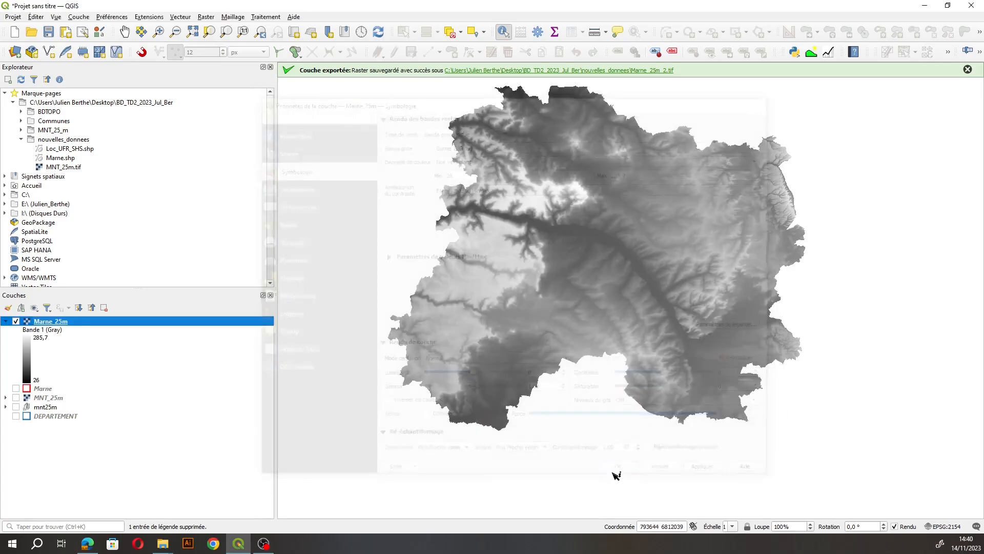
Step: Set the minimum value of the Marne_25m grey gradient to 56 and apply it
{"action": "double_click", "coordinate": [41, 322]}
{"action": "double_click", "coordinate": [446, 172]}
{"action": "type", "text": "2"}
{"action": "key", "text": "BackSpace"}
{"action": "type", "text": "56"}
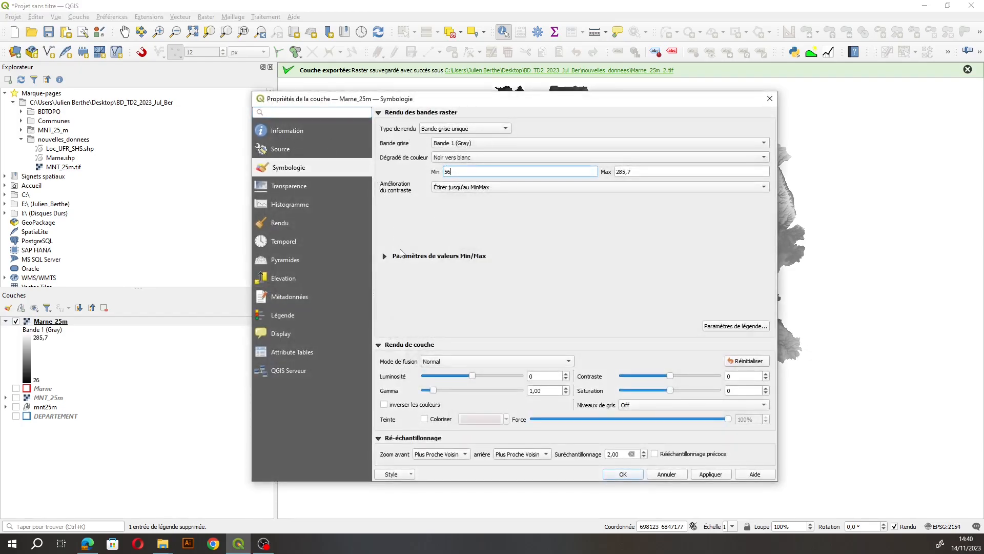
{"action": "left_click", "coordinate": [611, 476]}
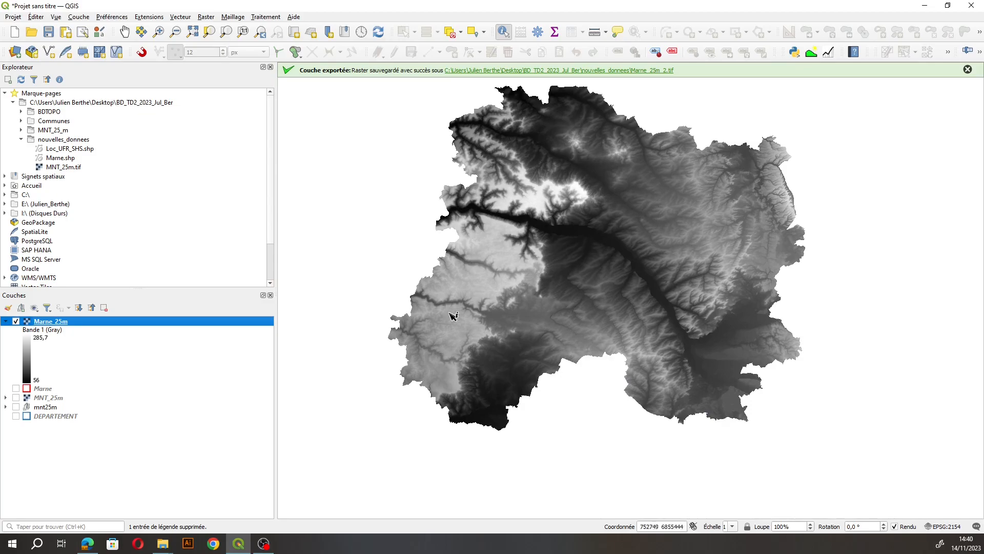
Step: Show MNT_25m beneath Marne_25m, compare their shading by toggling the clipped raster, and hide MNT_25m again
{"action": "double_click", "coordinate": [16, 322]}
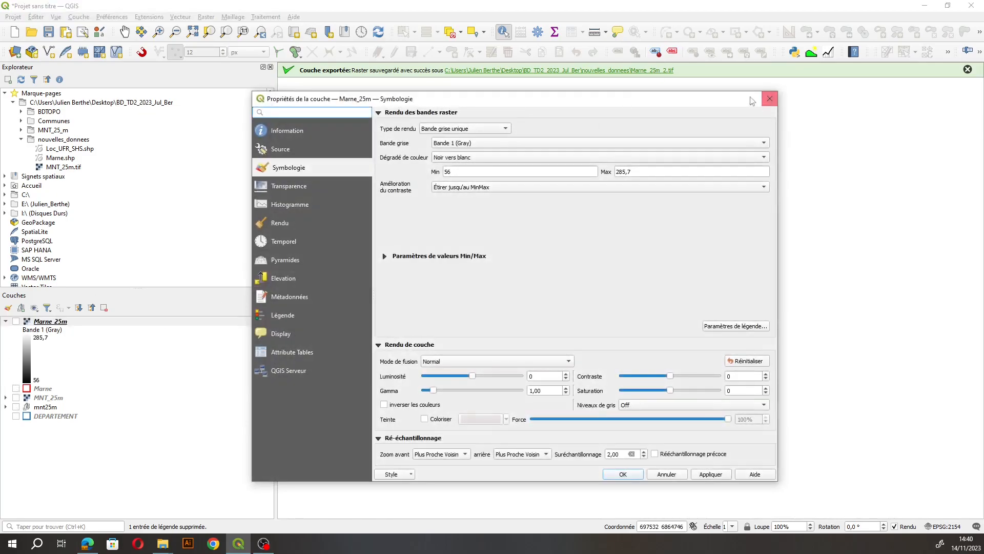
{"action": "left_click", "coordinate": [769, 98]}
{"action": "left_click", "coordinate": [16, 321]}
{"action": "left_click", "coordinate": [16, 398]}
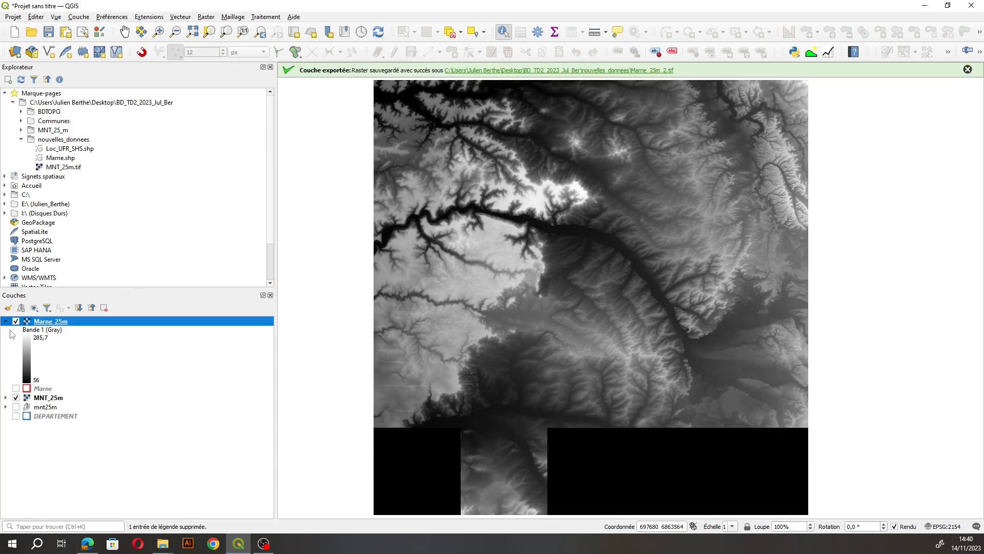
{"action": "left_click", "coordinate": [16, 321]}
{"action": "left_click", "coordinate": [15, 321]}
{"action": "left_click", "coordinate": [15, 321]}
{"action": "left_click", "coordinate": [16, 321]}
{"action": "left_click", "coordinate": [16, 322]}
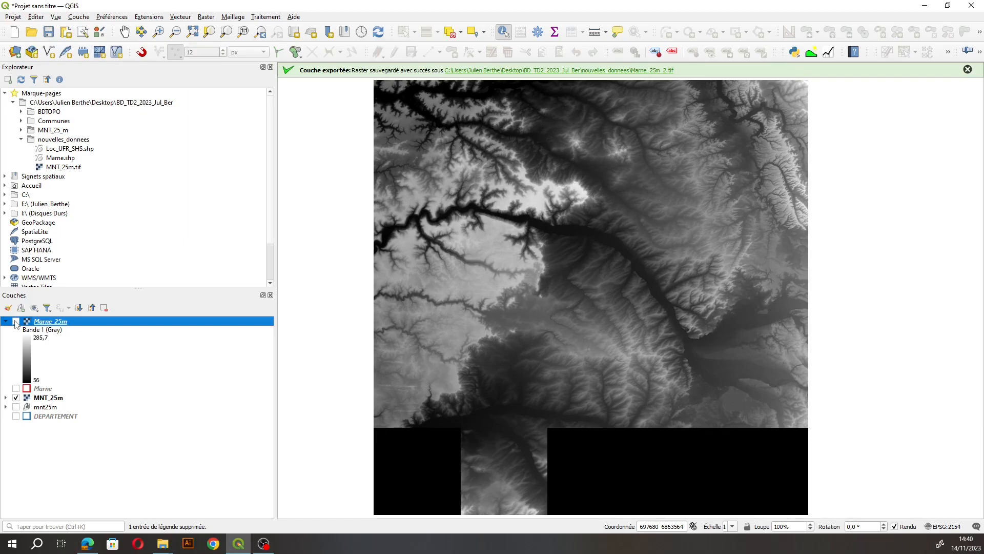
{"action": "left_click", "coordinate": [16, 321]}
{"action": "left_click", "coordinate": [16, 322]}
{"action": "left_click", "coordinate": [16, 321]}
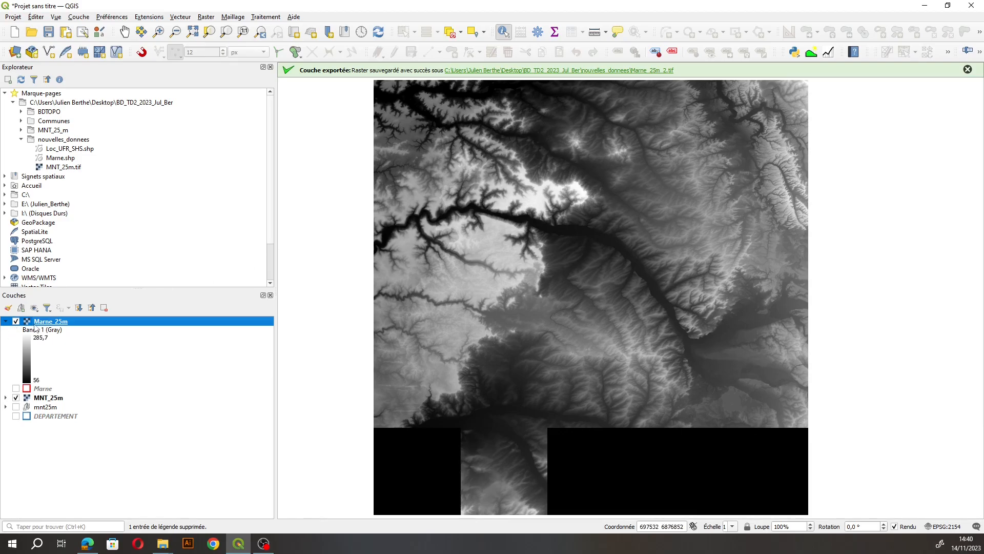
{"action": "left_click", "coordinate": [16, 398]}
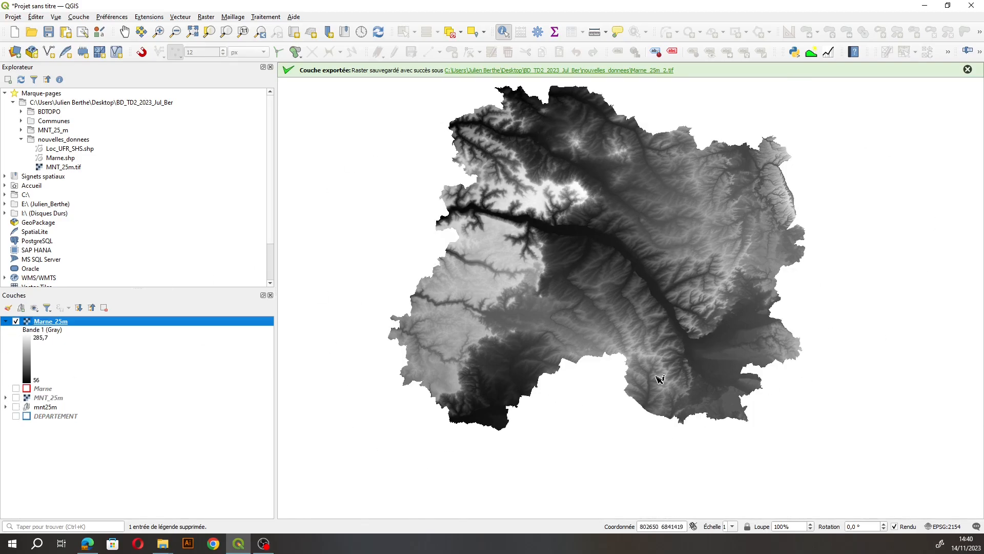
Step: Examine the relief and edges of the clipped Marne_25m raster up close, finishing with the whole department centred
{"action": "scroll", "coordinate": [743, 287], "scroll_direction": "up", "scroll_amount": 3}
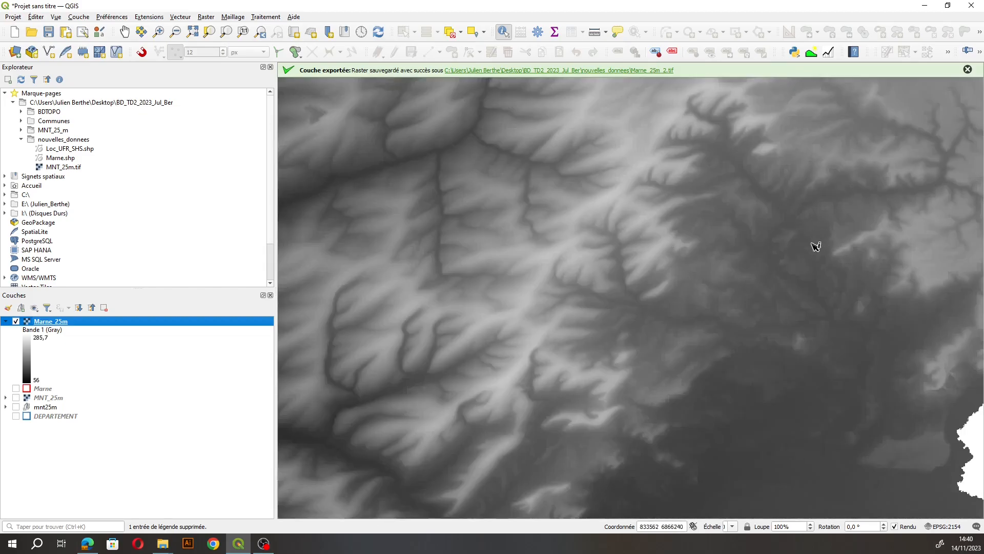
{"action": "scroll", "coordinate": [764, 268], "scroll_direction": "down", "scroll_amount": 5}
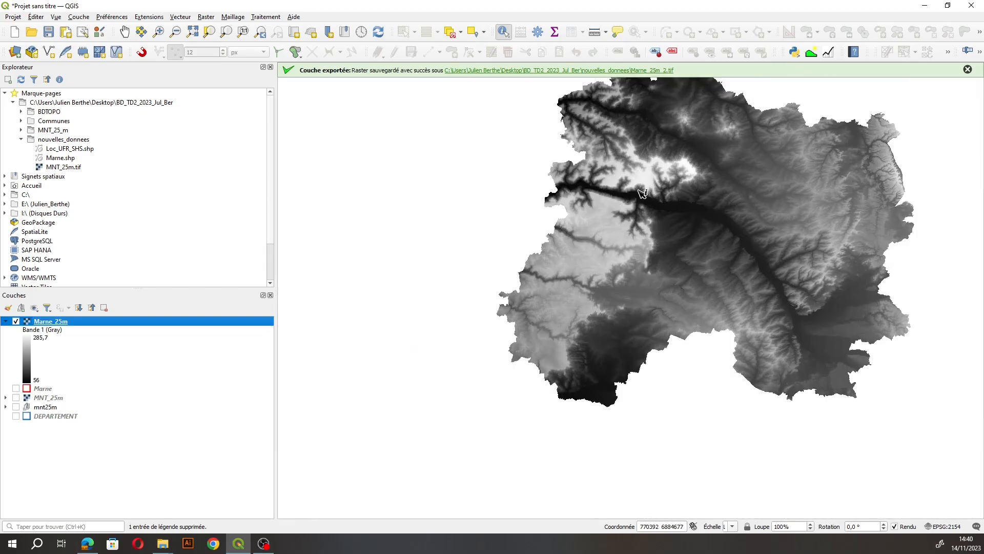
{"action": "scroll", "coordinate": [636, 116], "scroll_direction": "up", "scroll_amount": 4}
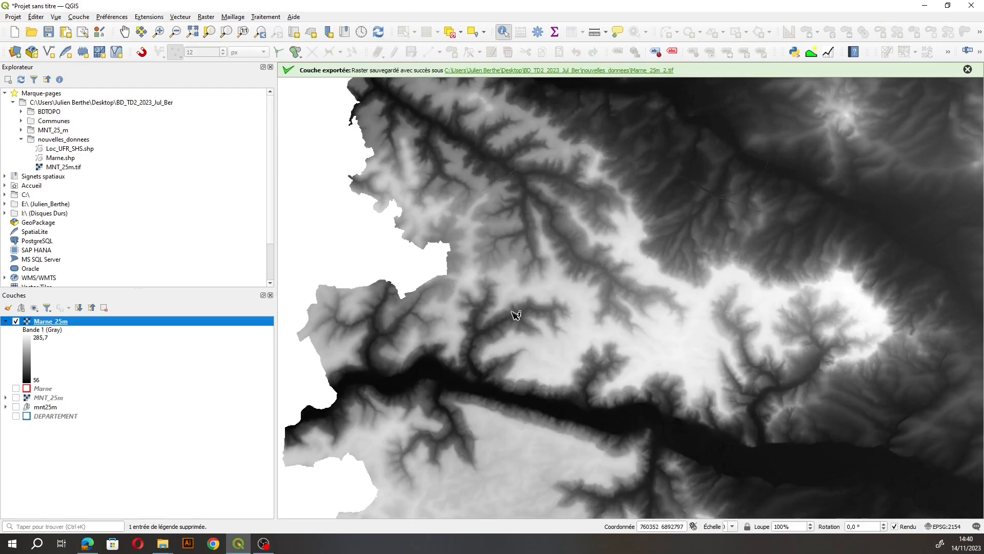
{"action": "scroll", "coordinate": [347, 261], "scroll_direction": "down", "scroll_amount": 5}
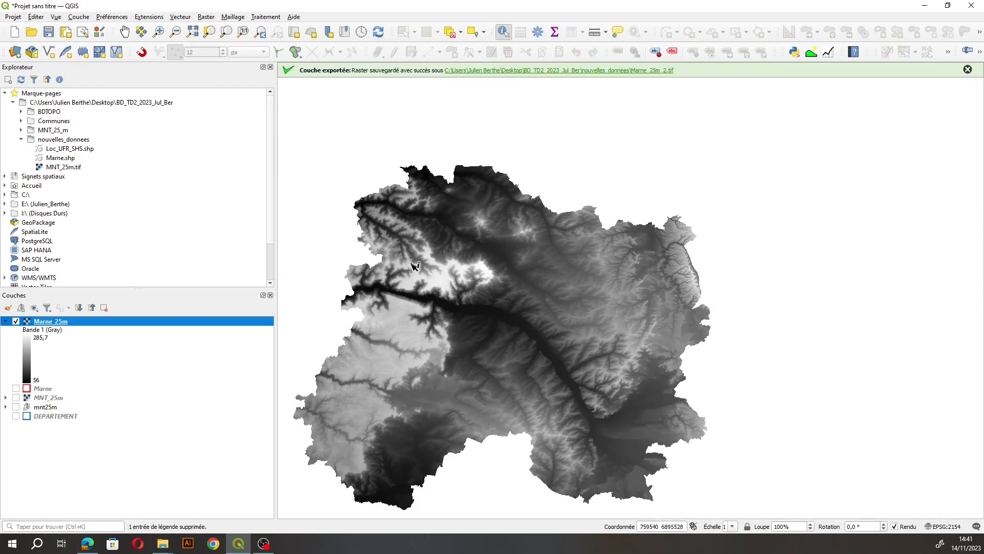
{"action": "left_click", "coordinate": [125, 31]}
{"action": "left_click_drag", "start_coordinate": [435, 342], "coordinate": [553, 299]}
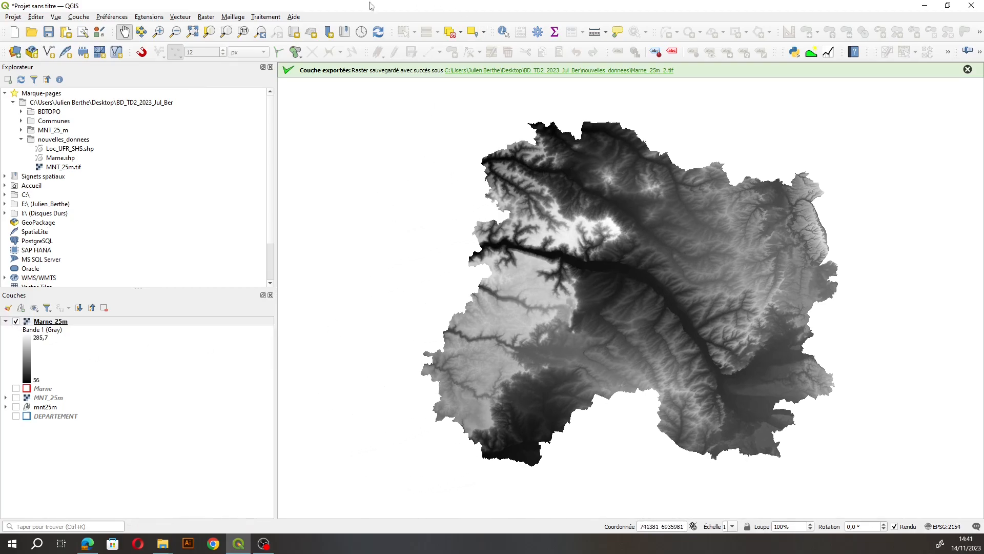
{"action": "left_click", "coordinate": [179, 17]}
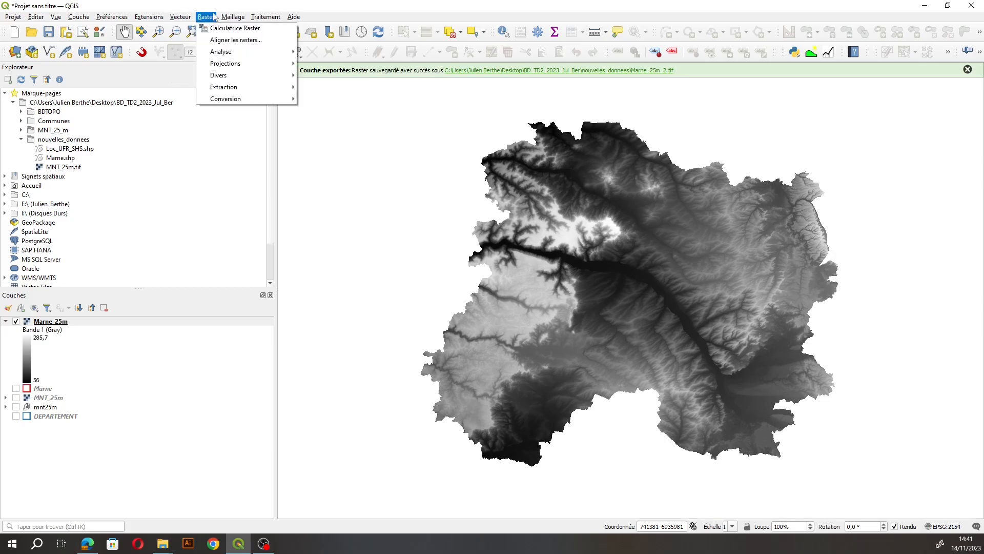
{"action": "mouse_move", "coordinate": [249, 50]}
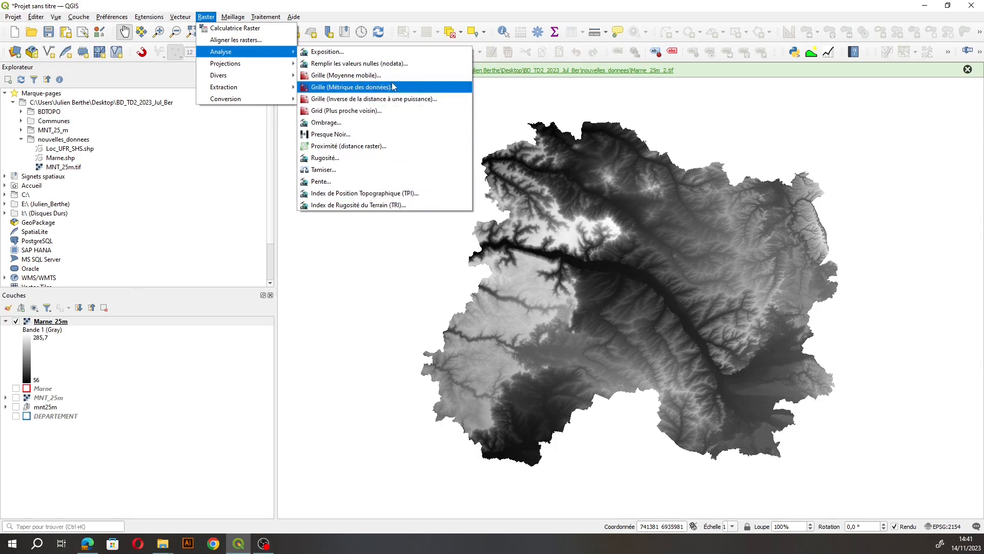
{"action": "mouse_move", "coordinate": [255, 69]}
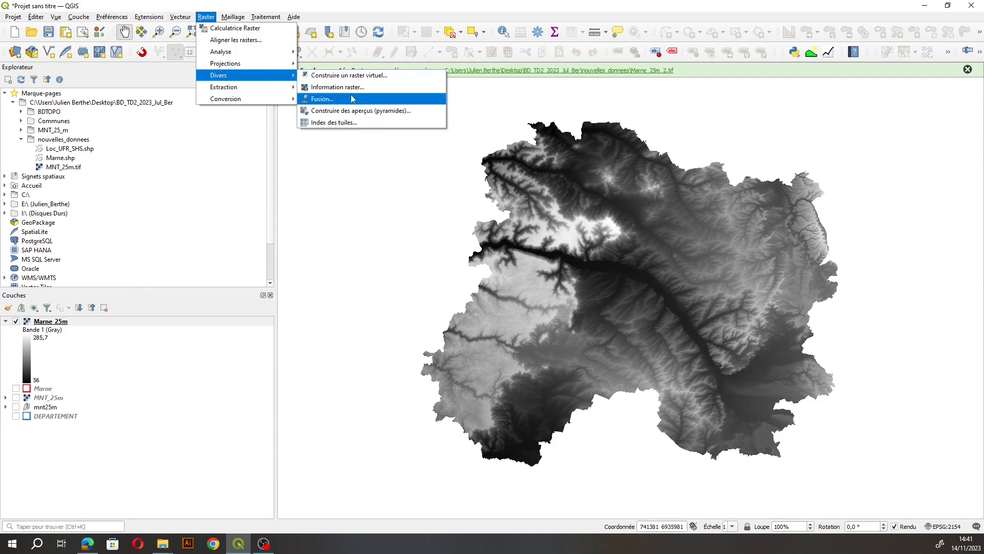
{"action": "left_click", "coordinate": [669, 235]}
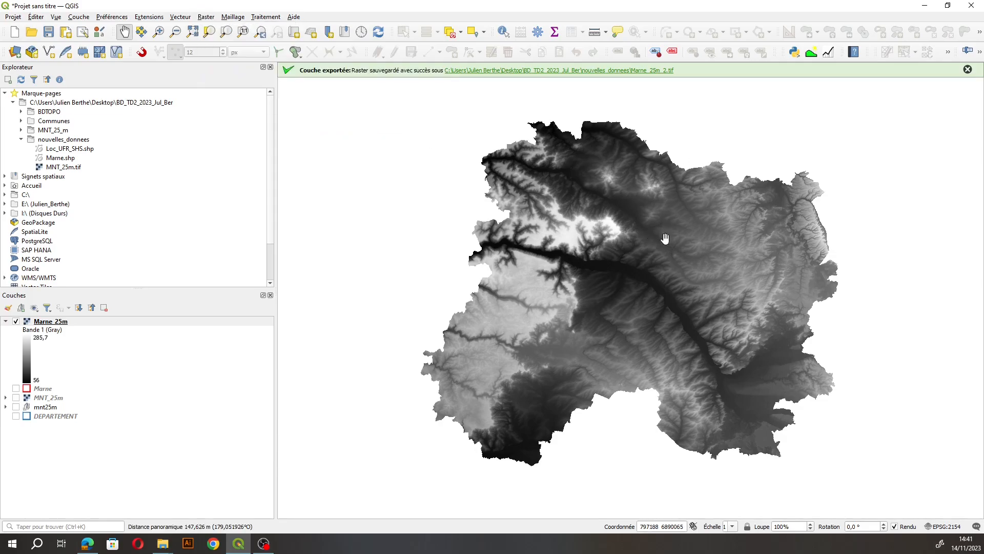
Step: Examine the pixels of the Marne_25m raster up close around the main valley, finishing with the whole department in view
{"action": "left_click_drag", "start_coordinate": [715, 257], "coordinate": [632, 250]}
{"action": "scroll", "coordinate": [565, 257], "scroll_direction": "up", "scroll_amount": 5}
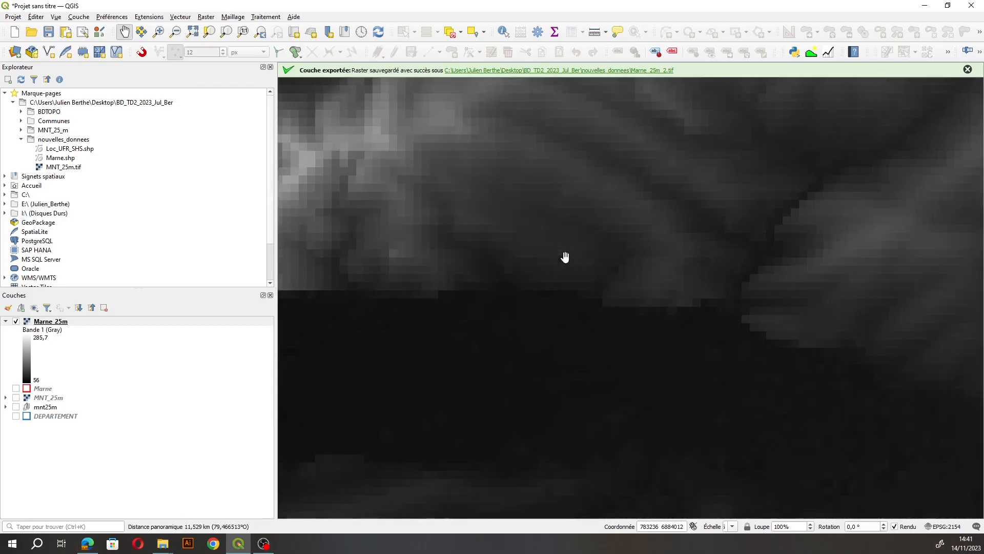
{"action": "scroll", "coordinate": [565, 256], "scroll_direction": "down", "scroll_amount": 5}
{"action": "scroll", "coordinate": [565, 257], "scroll_direction": "up", "scroll_amount": 6}
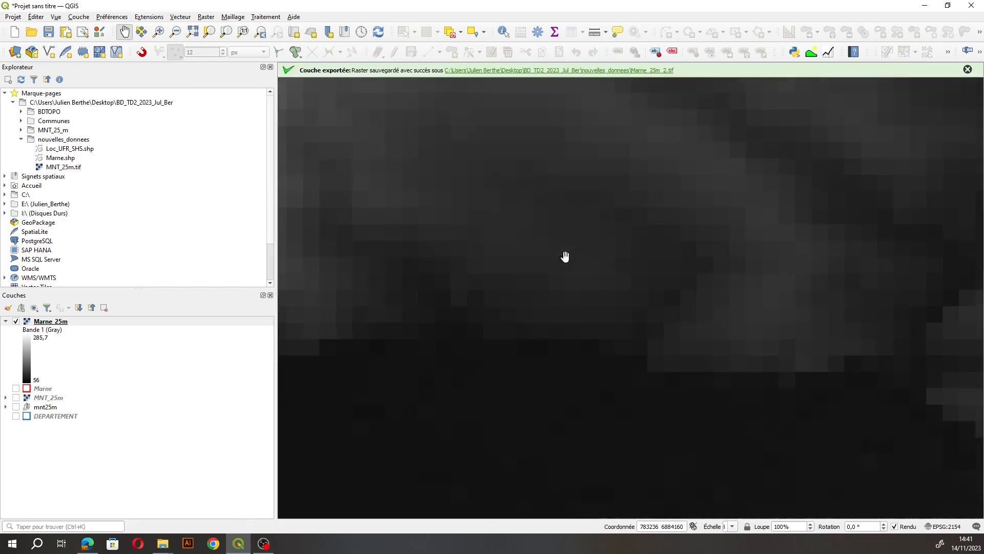
{"action": "scroll", "coordinate": [565, 257], "scroll_direction": "down", "scroll_amount": 8}
{"action": "scroll", "coordinate": [566, 257], "scroll_direction": "up", "scroll_amount": 5}
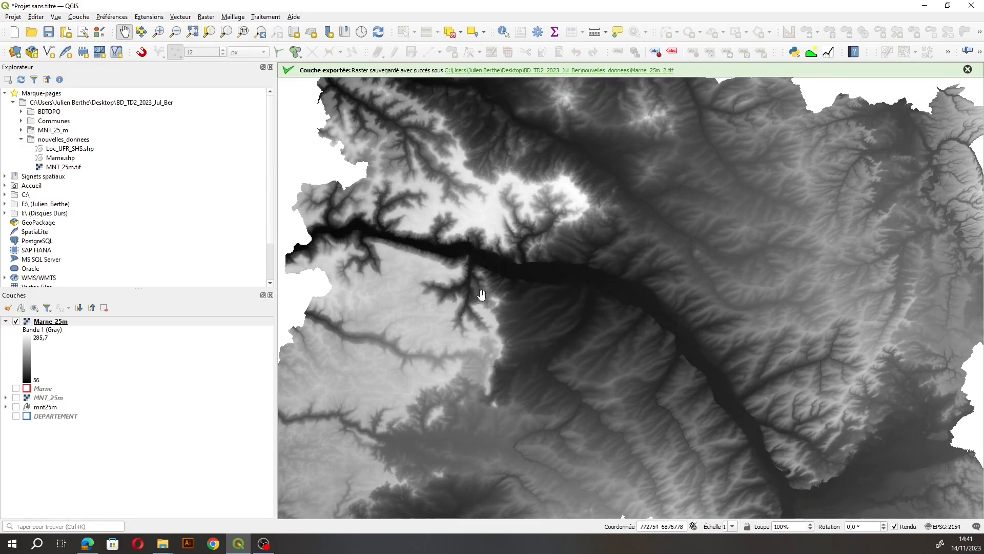
{"action": "scroll", "coordinate": [552, 242], "scroll_direction": "up", "scroll_amount": 5}
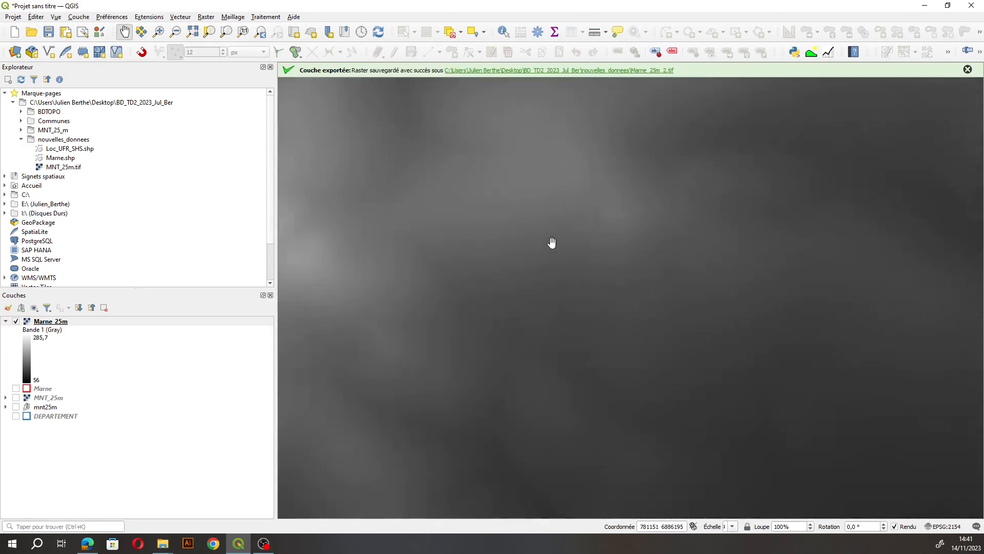
{"action": "scroll", "coordinate": [552, 242], "scroll_direction": "up", "scroll_amount": 2}
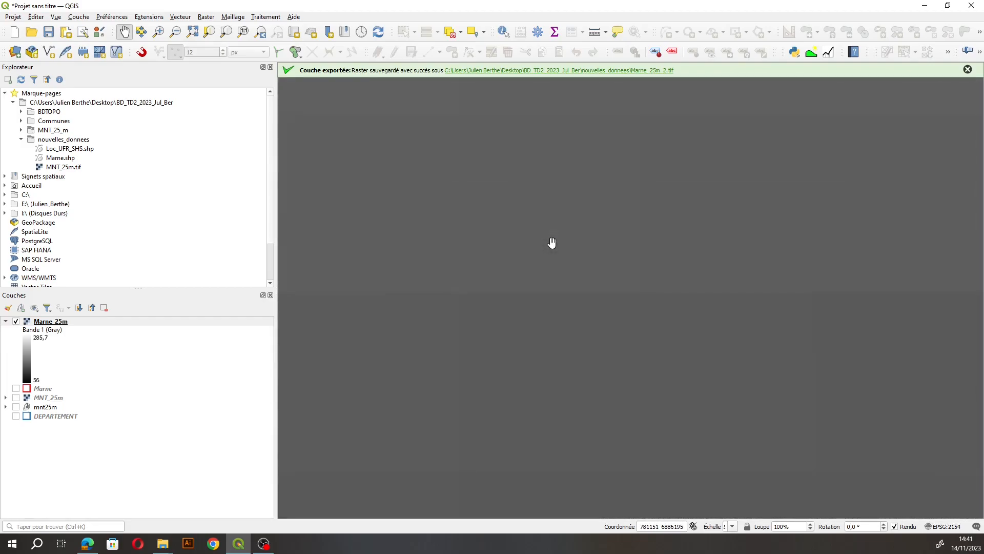
{"action": "scroll", "coordinate": [552, 243], "scroll_direction": "down", "scroll_amount": 2}
{"action": "scroll", "coordinate": [552, 243], "scroll_direction": "down", "scroll_amount": 6}
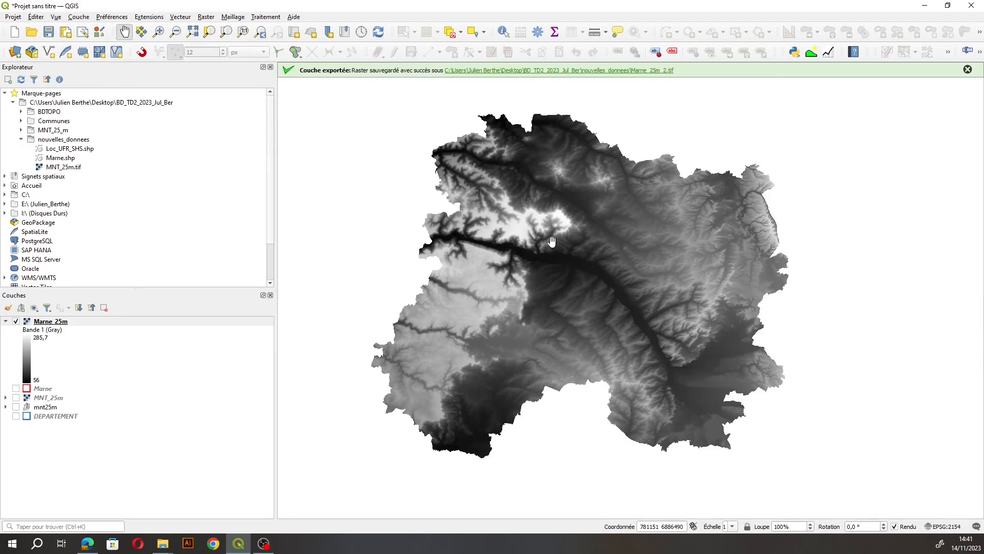
{"action": "left_click", "coordinate": [231, 18]}
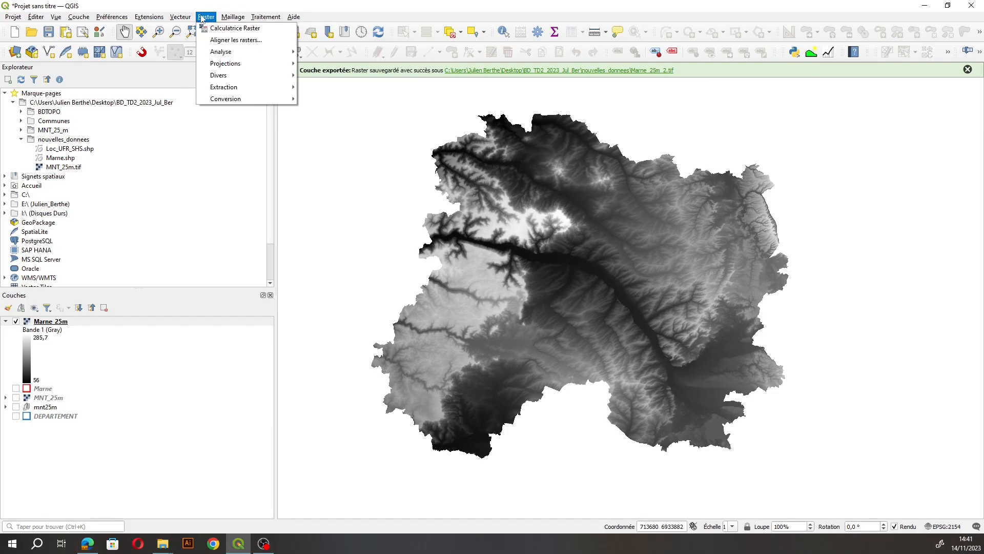
{"action": "mouse_move", "coordinate": [210, 19]}
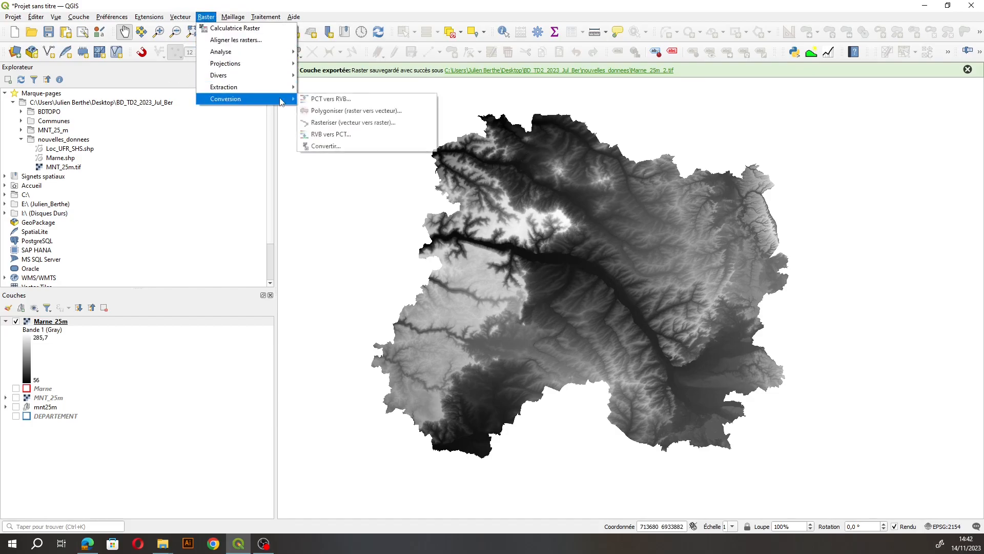
{"action": "mouse_move", "coordinate": [281, 90]}
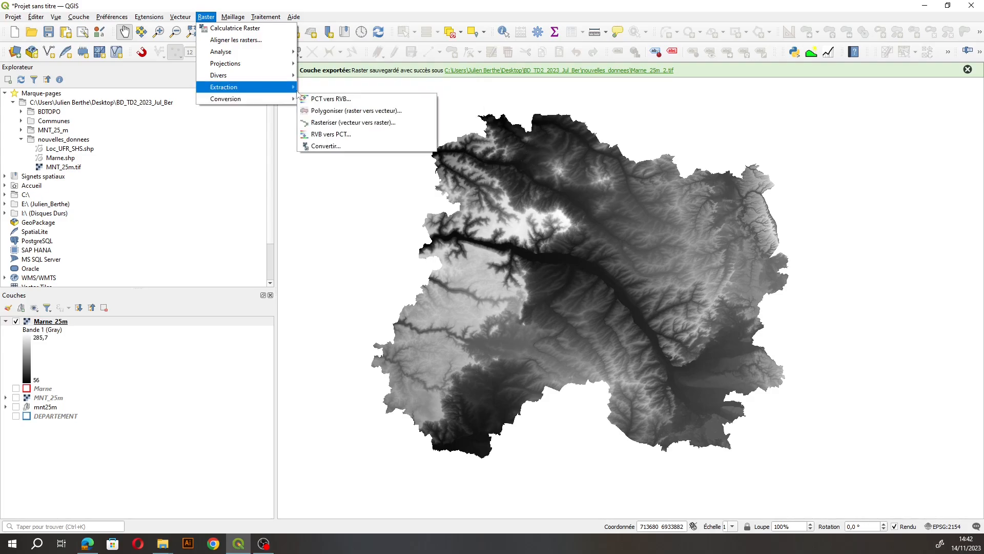
{"action": "mouse_move", "coordinate": [181, 18]}
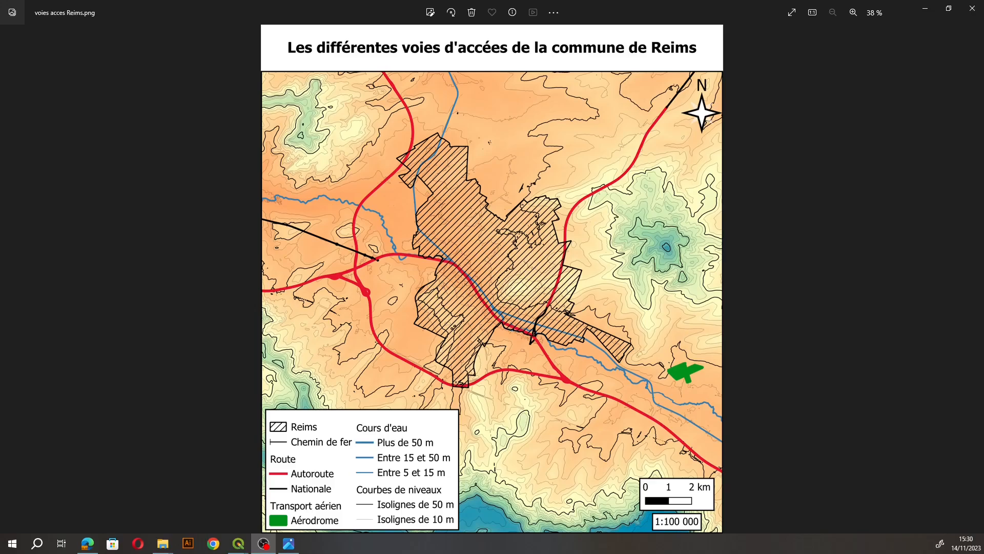
Step: Bring up the BD_TD2_2023_Jul_Ber folder in File Explorer and review its data folders, TD2_Jul_Ber.qgz and voies acces Reims.png
{"action": "mouse_move", "coordinate": [163, 544]}
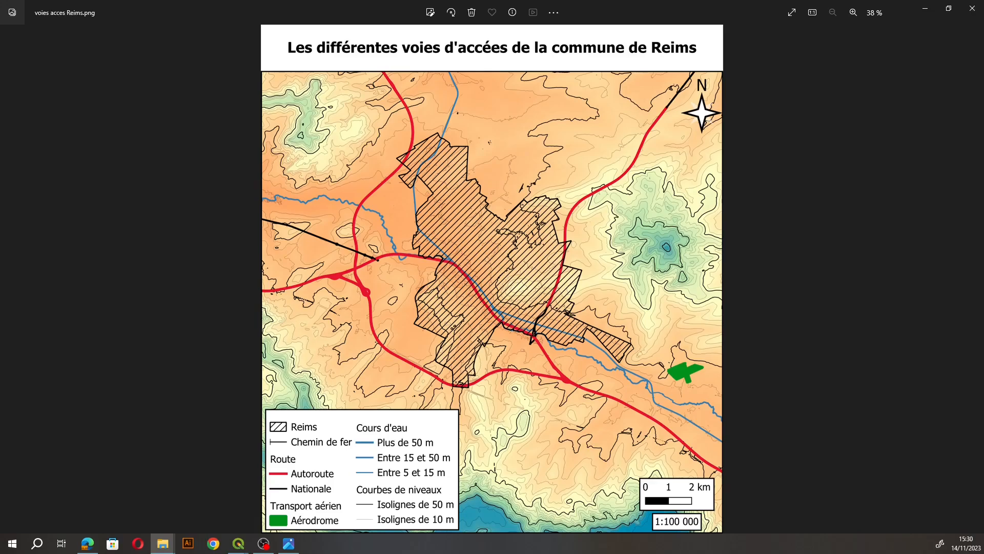
{"action": "left_click_drag", "start_coordinate": [983, 41], "coordinate": [504, 72]}
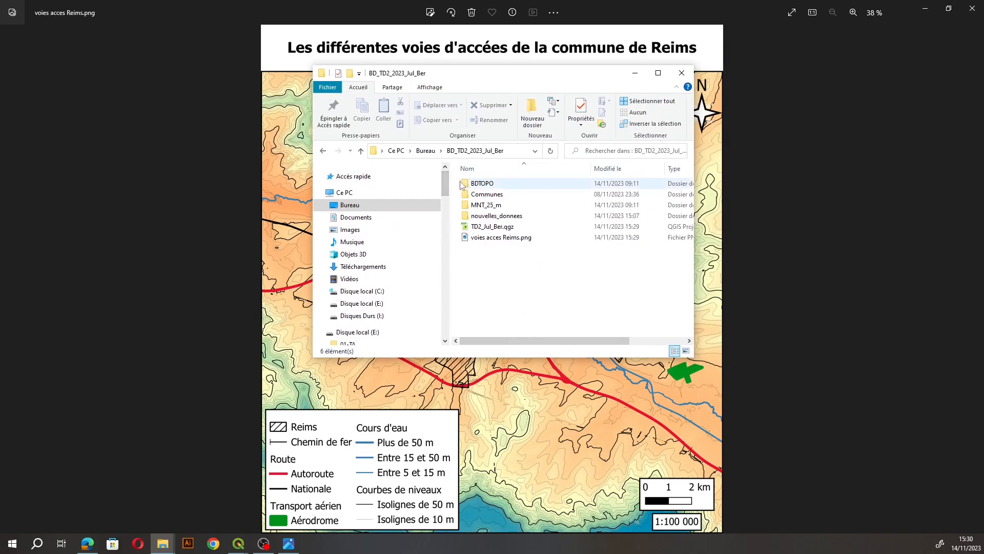
{"action": "left_click_drag", "start_coordinate": [458, 181], "coordinate": [474, 244]}
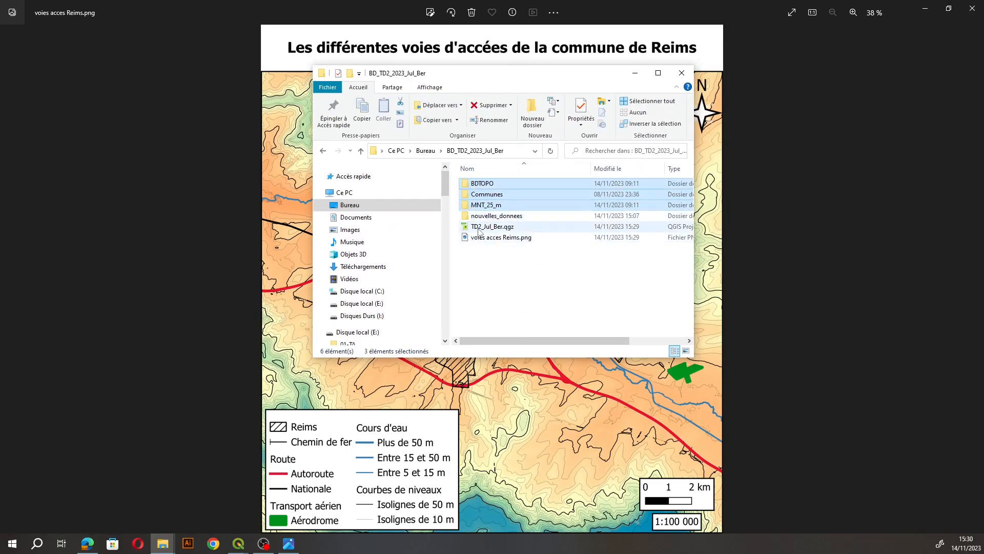
{"action": "left_click", "coordinate": [478, 231]}
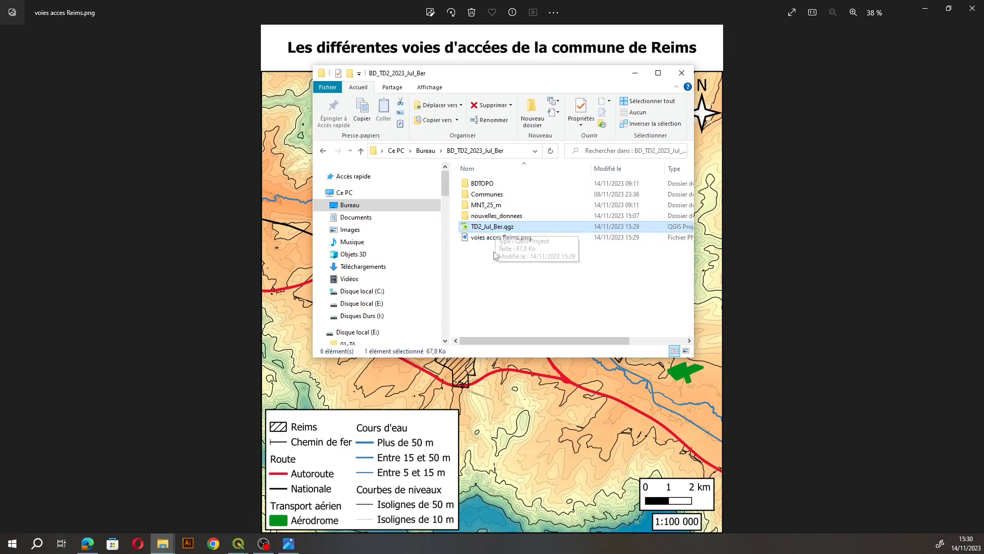
{"action": "left_click", "coordinate": [506, 240]}
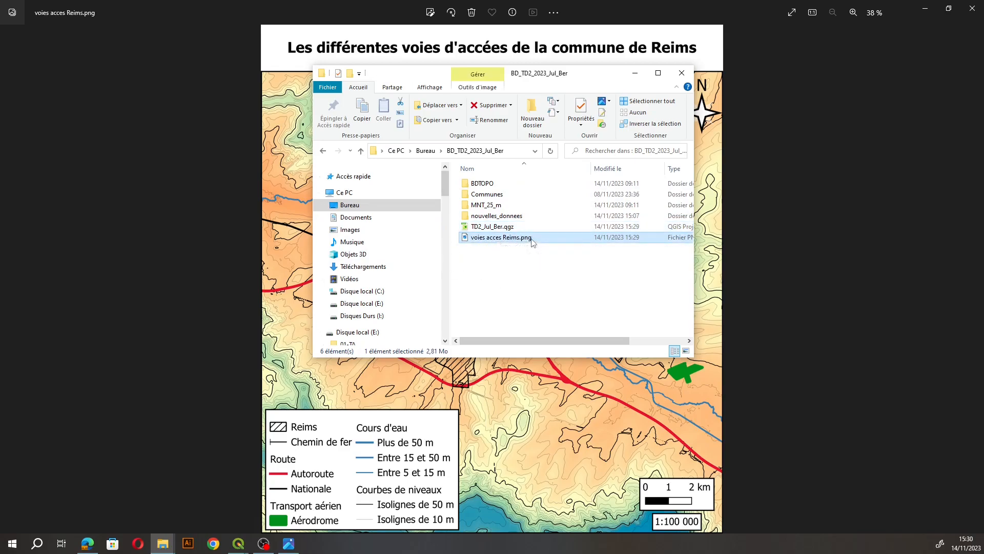
{"action": "left_click_drag", "start_coordinate": [430, 81], "coordinate": [444, 123]}
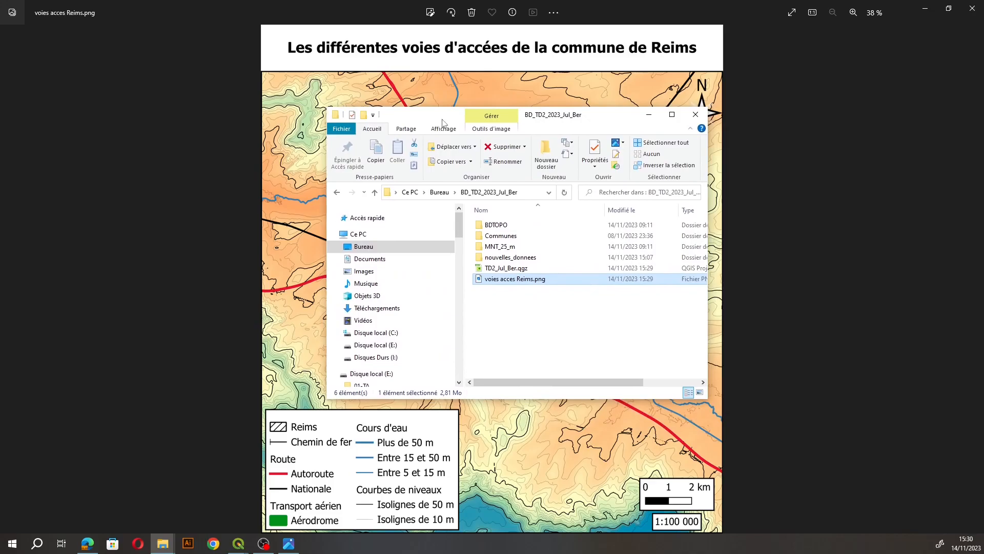
Step: Browse the files in the nouvelles_donnees folder and close the File Explorer window
{"action": "left_click", "coordinate": [509, 259]}
{"action": "double_click", "coordinate": [509, 259]}
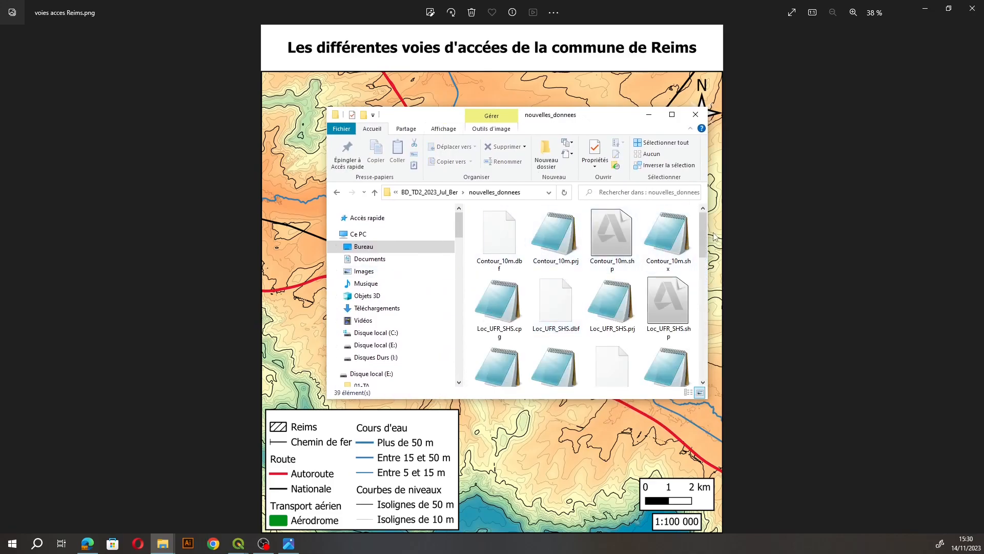
{"action": "left_click_drag", "start_coordinate": [706, 234], "coordinate": [715, 363]}
{"action": "left_click", "coordinate": [696, 114]}
Step: Switch to the TD2_Jul_Ber project in QGIS and compare its styled layers with the exported voies acces Reims.png map
{"action": "left_click", "coordinate": [183, 489]}
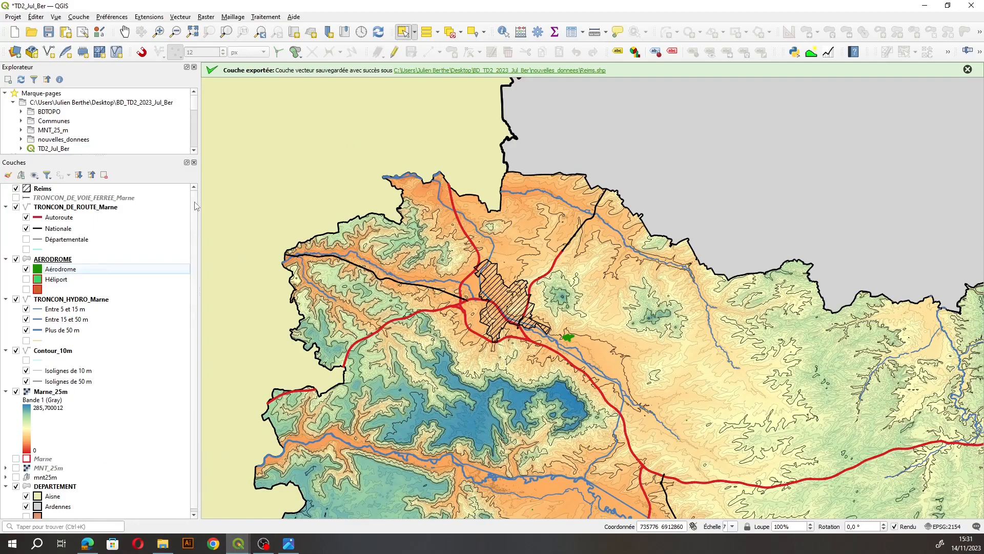
{"action": "scroll", "coordinate": [196, 207], "scroll_direction": "down", "scroll_amount": 1}
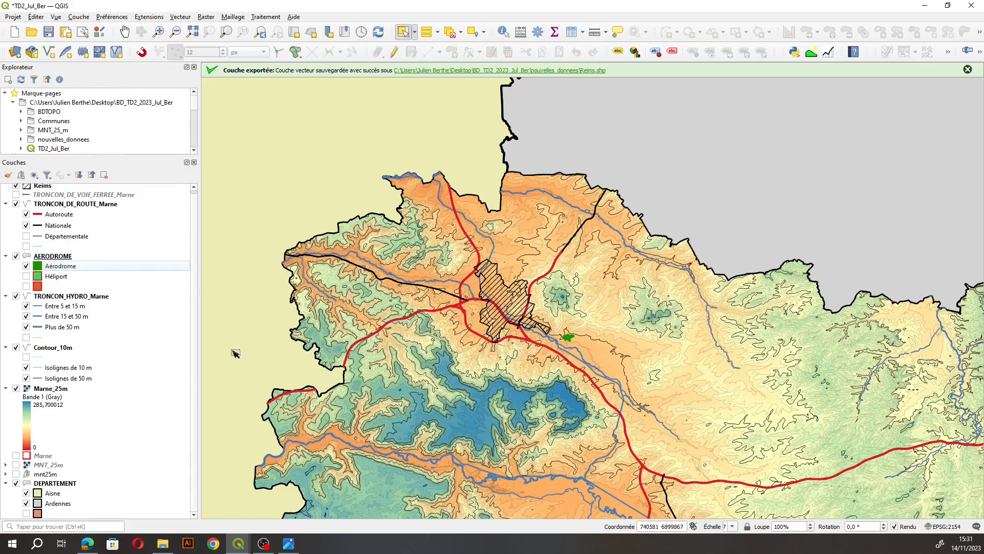
{"action": "scroll", "coordinate": [93, 239], "scroll_direction": "up", "scroll_amount": 1}
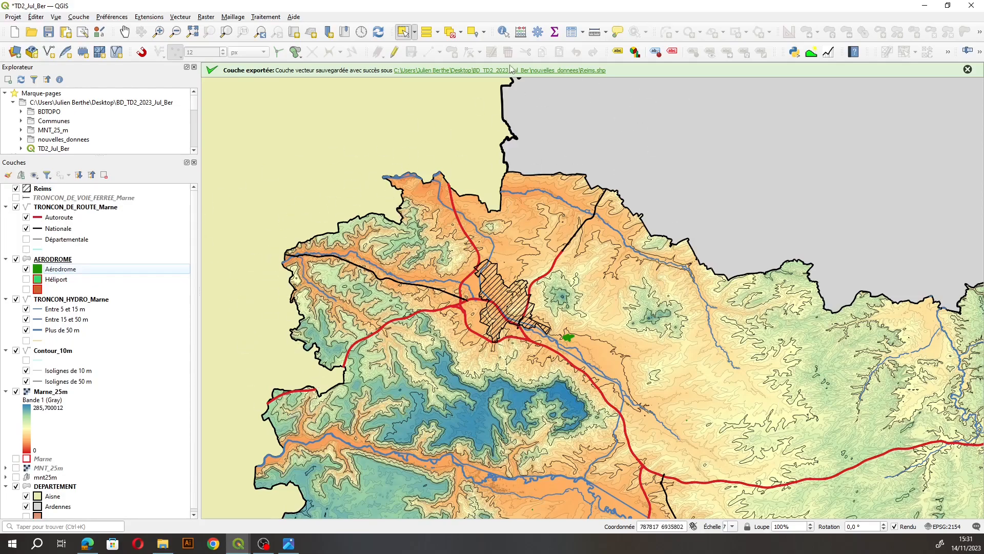
{"action": "left_click", "coordinate": [289, 543]}
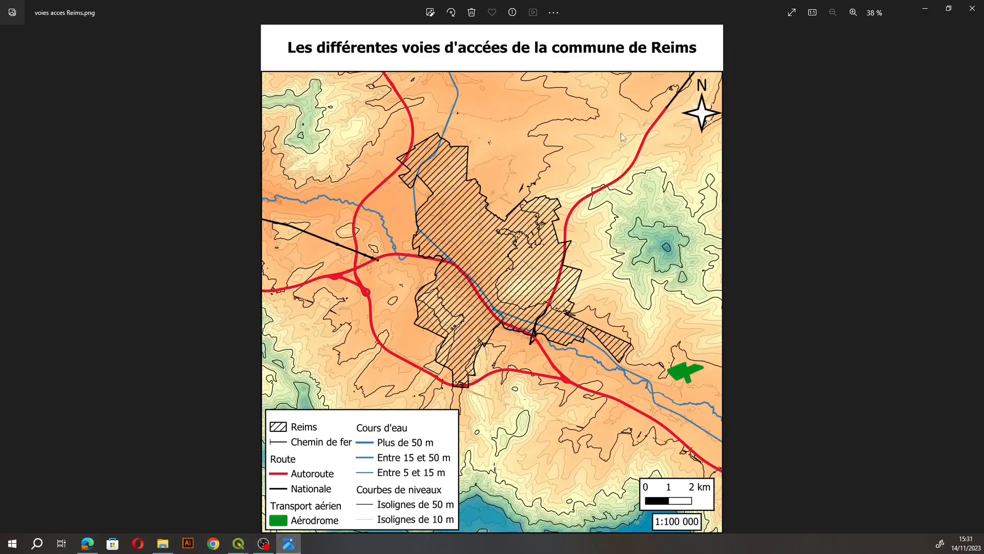
{"action": "left_click", "coordinate": [925, 9]}
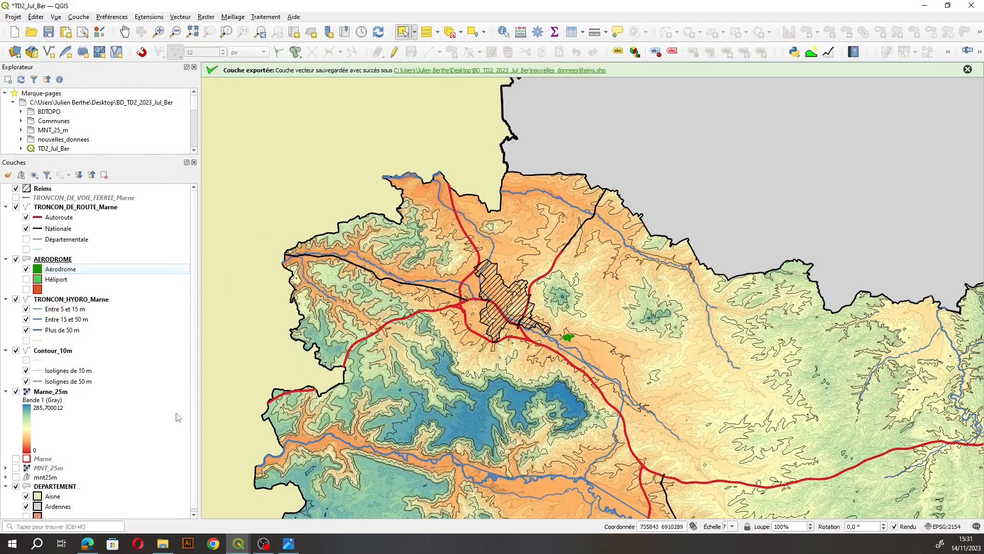
{"action": "mouse_move", "coordinate": [195, 409]}
{"action": "left_mouse_down"}
{"action": "mouse_move", "coordinate": [195, 426]}
{"action": "mouse_move", "coordinate": [195, 412]}
{"action": "left_mouse_up"}
{"action": "key", "text": "alt+Tab"}
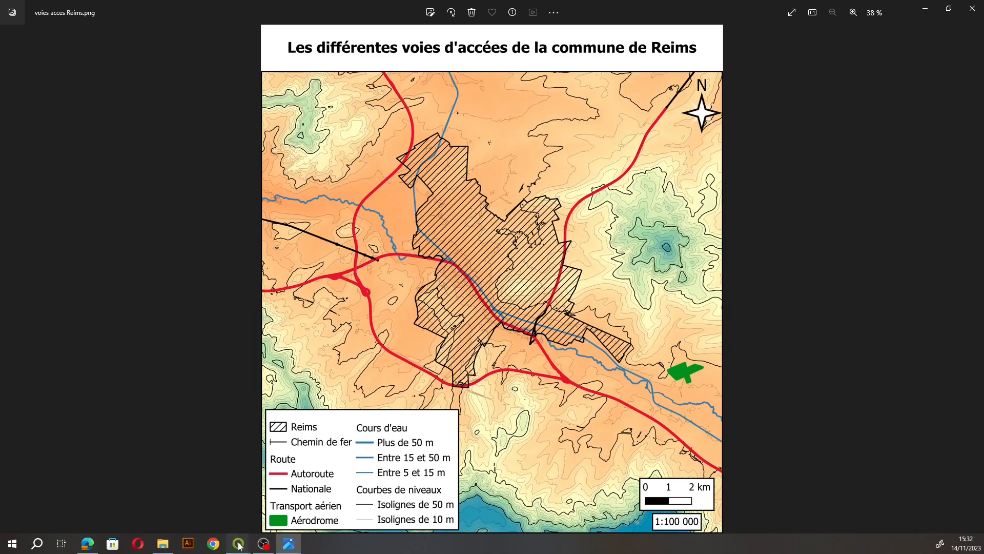
Step: Switch to the voies acces Reims print layout and review its horizontal and vertical guides
{"action": "mouse_move", "coordinate": [239, 543]}
{"action": "left_click", "coordinate": [291, 495]}
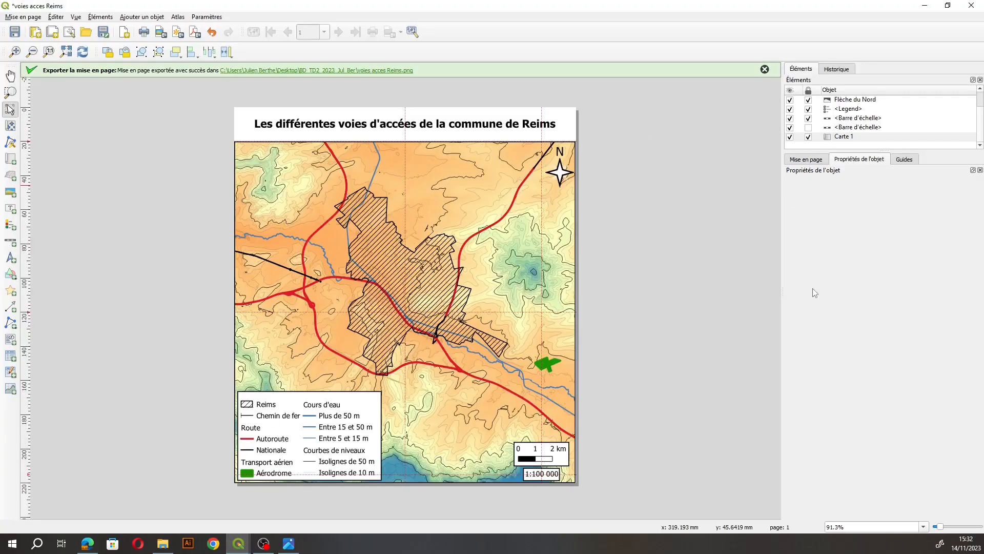
{"action": "left_click", "coordinate": [905, 160]}
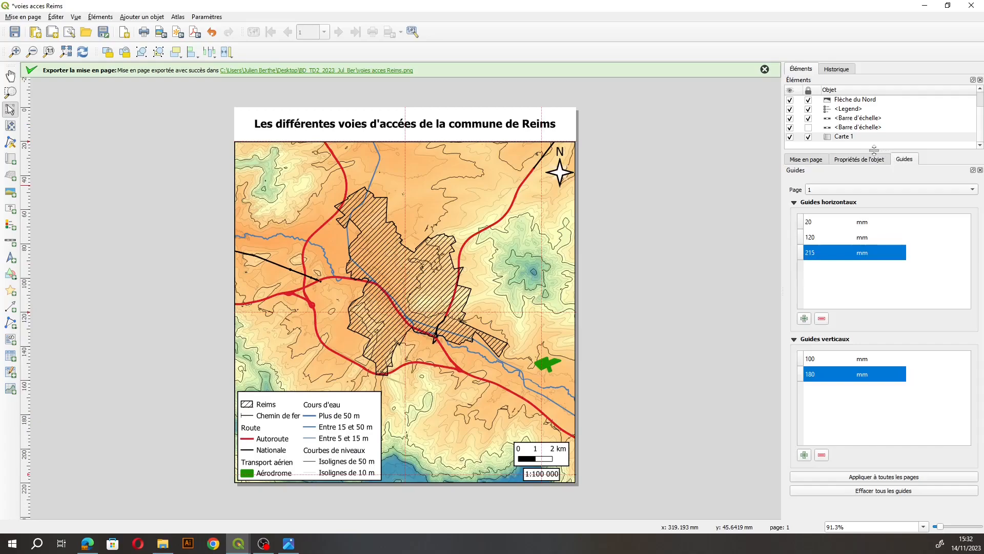
{"action": "left_click", "coordinate": [847, 161]}
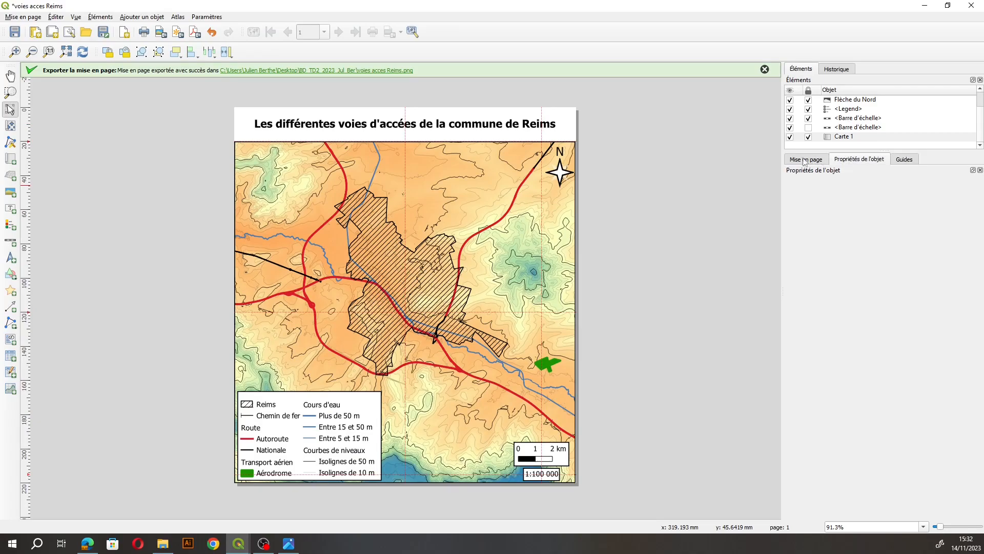
Step: Unlock the Carte 1 map item and review its properties and the general layout settings
{"action": "left_click", "coordinate": [809, 137]}
{"action": "left_click", "coordinate": [838, 137]}
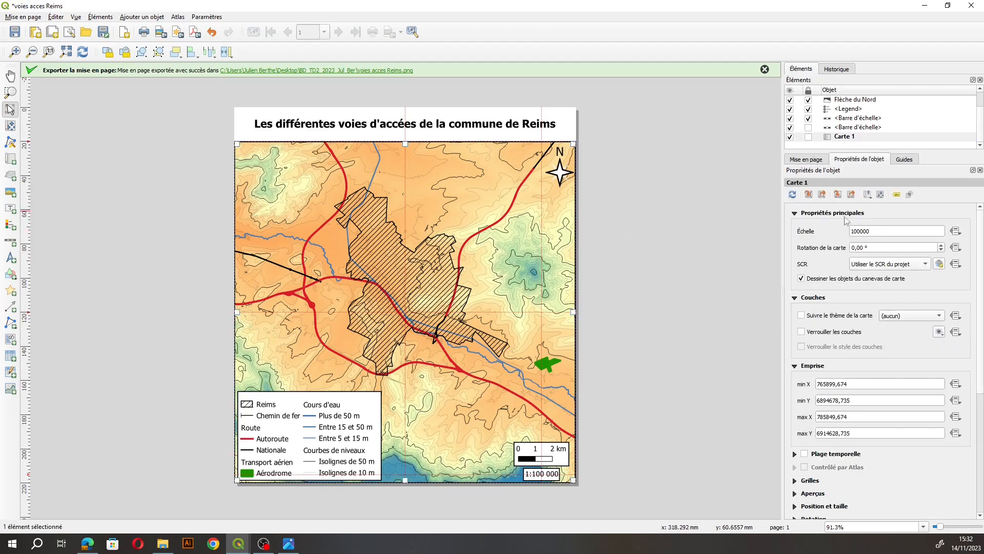
{"action": "scroll", "coordinate": [856, 360], "scroll_direction": "down", "scroll_amount": 10}
{"action": "scroll", "coordinate": [857, 359], "scroll_direction": "up", "scroll_amount": 10}
{"action": "left_click", "coordinate": [807, 161]}
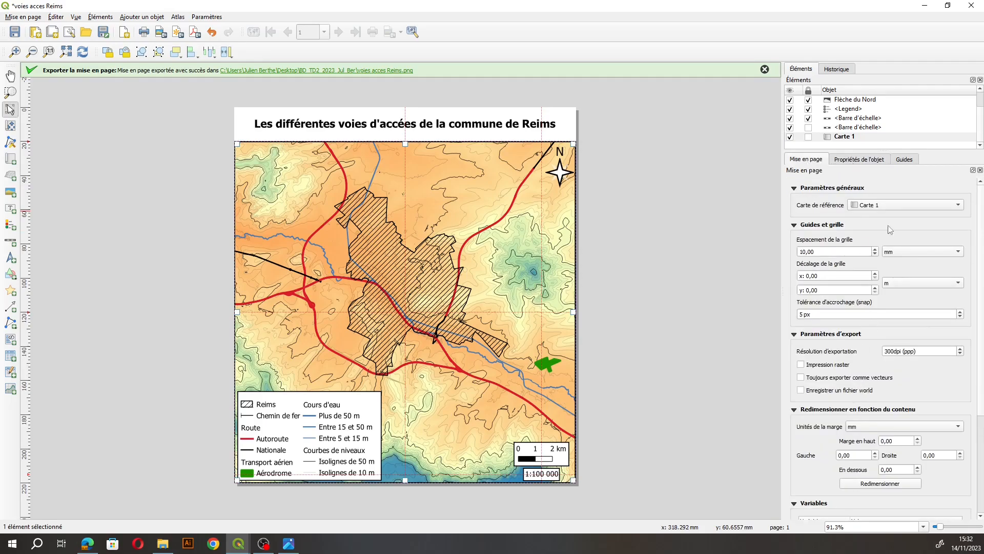
{"action": "left_click", "coordinate": [850, 160]}
Step: Review the item properties of the numeric scale bar, the graphic scale bar and the legend
{"action": "left_click", "coordinate": [844, 128]}
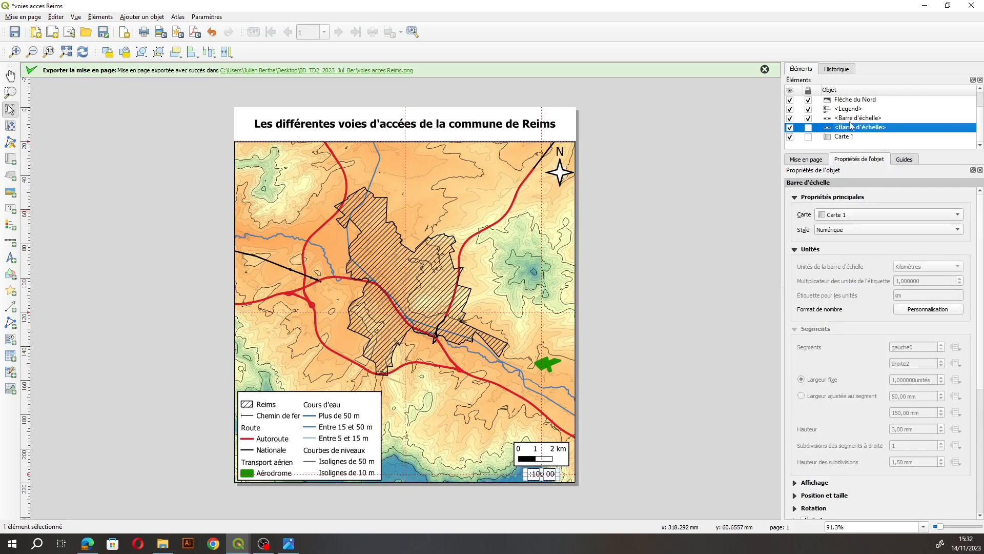
{"action": "left_click", "coordinate": [845, 119]}
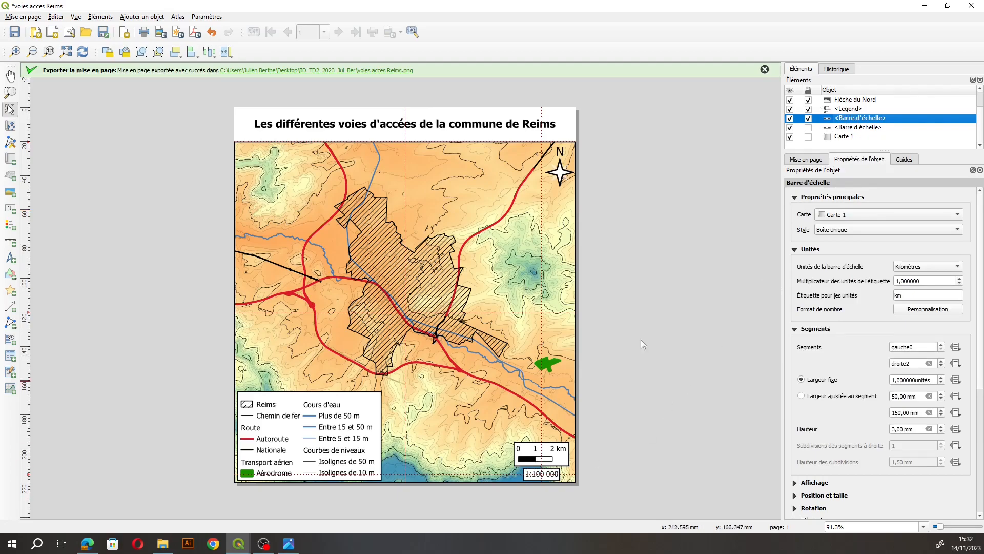
{"action": "left_click", "coordinate": [846, 110]}
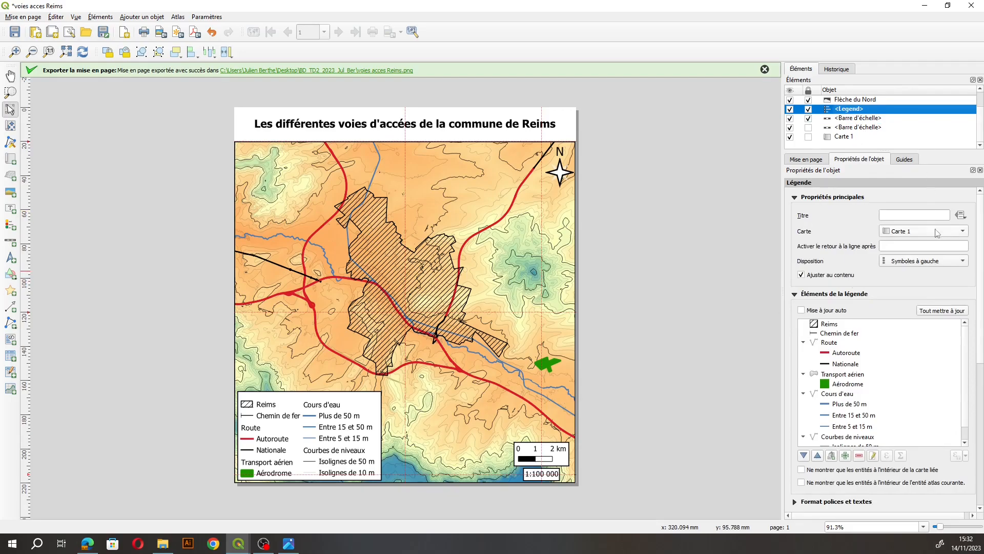
Step: Examine the legend's remaining item properties, including its frame settings, and the SVG image properties of the Flèche du Nord item
{"action": "left_click_drag", "start_coordinate": [976, 225], "coordinate": [975, 362]}
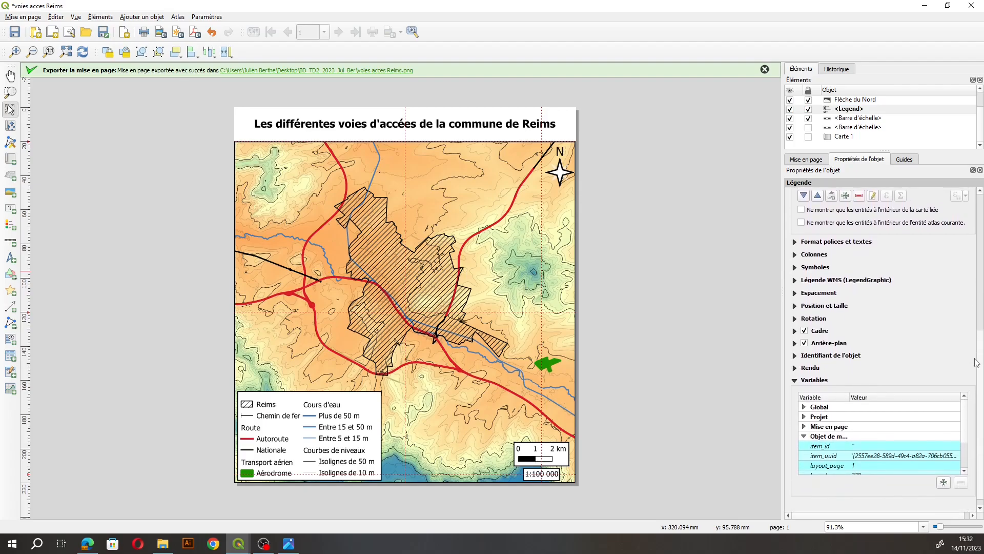
{"action": "left_click", "coordinate": [796, 331]}
{"action": "left_click_drag", "start_coordinate": [983, 344], "coordinate": [983, 226]}
{"action": "left_click", "coordinate": [850, 100]}
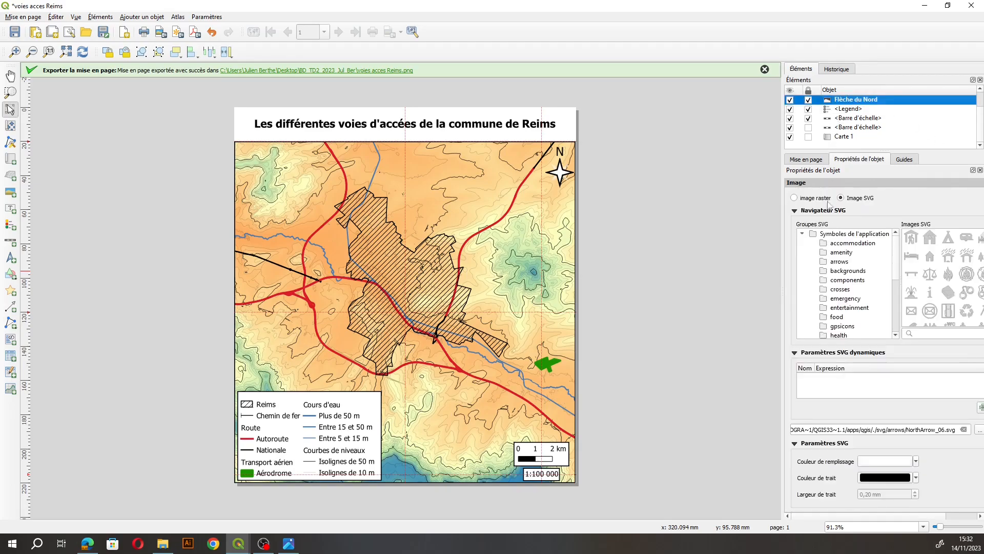
Step: Review the text, font and alignment settings of the N label and the map title label, and leave no item selected
{"action": "scroll", "coordinate": [861, 120], "scroll_direction": "up", "scroll_amount": 1}
{"action": "left_click", "coordinate": [836, 110]}
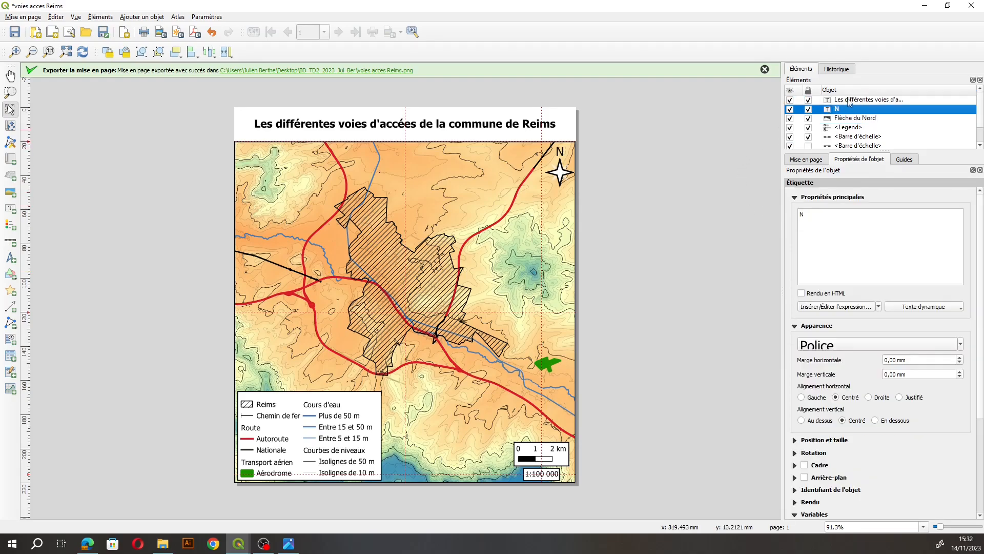
{"action": "left_click", "coordinate": [849, 99]}
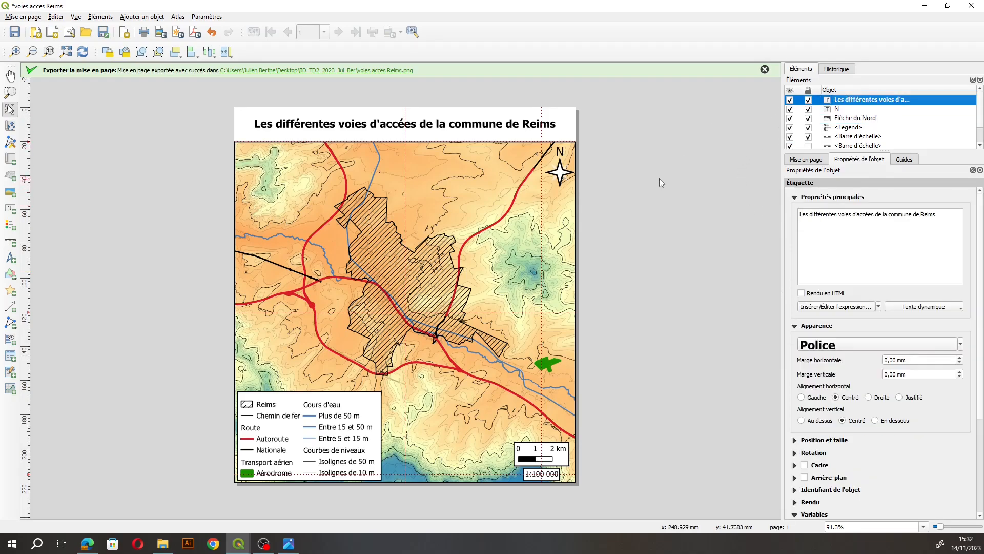
{"action": "left_click", "coordinate": [829, 344]}
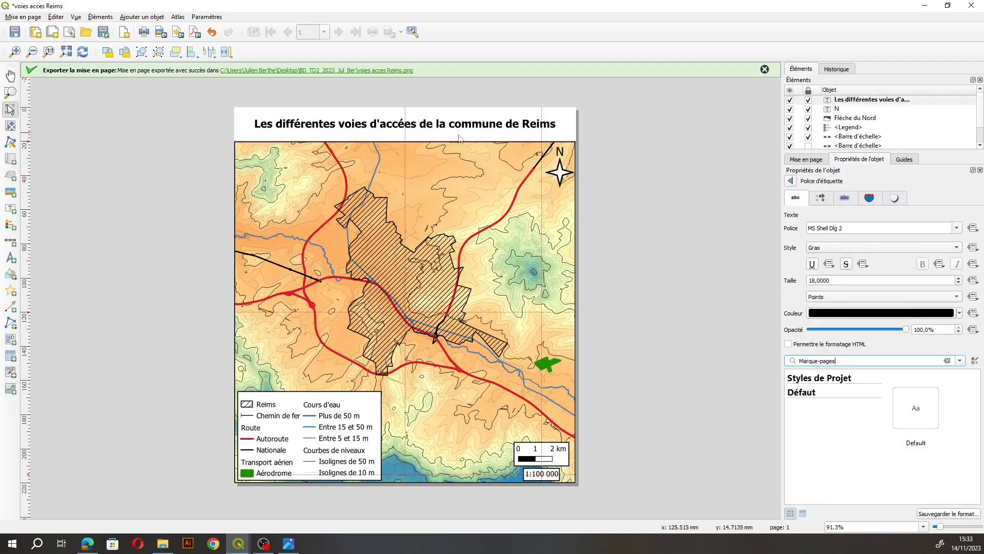
{"action": "left_click", "coordinate": [551, 169]}
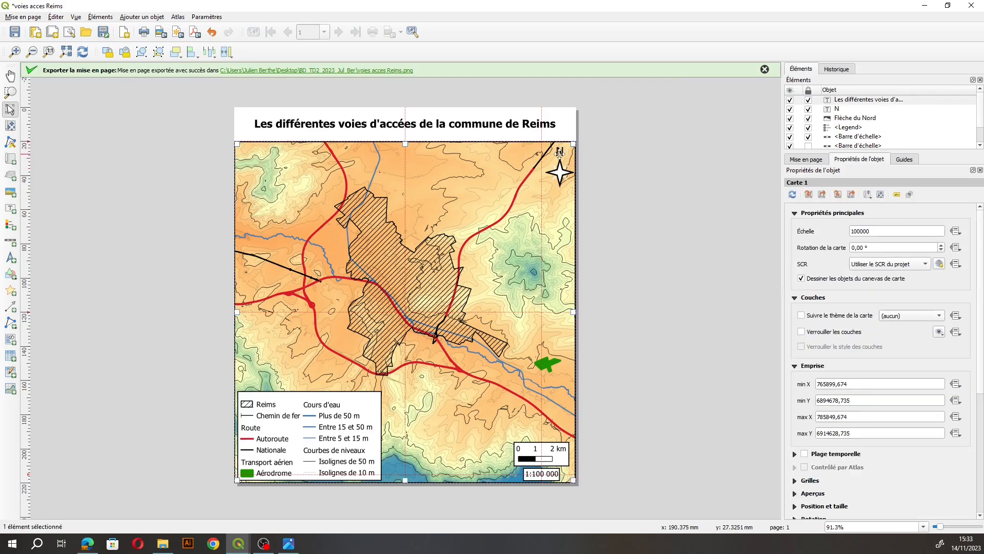
{"action": "left_click", "coordinate": [828, 112]}
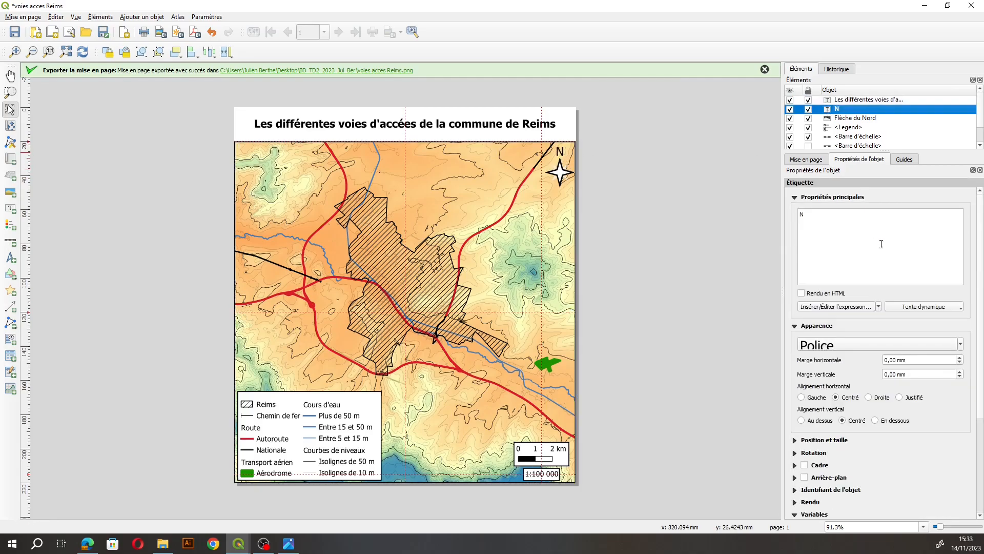
{"action": "left_click", "coordinate": [859, 346]}
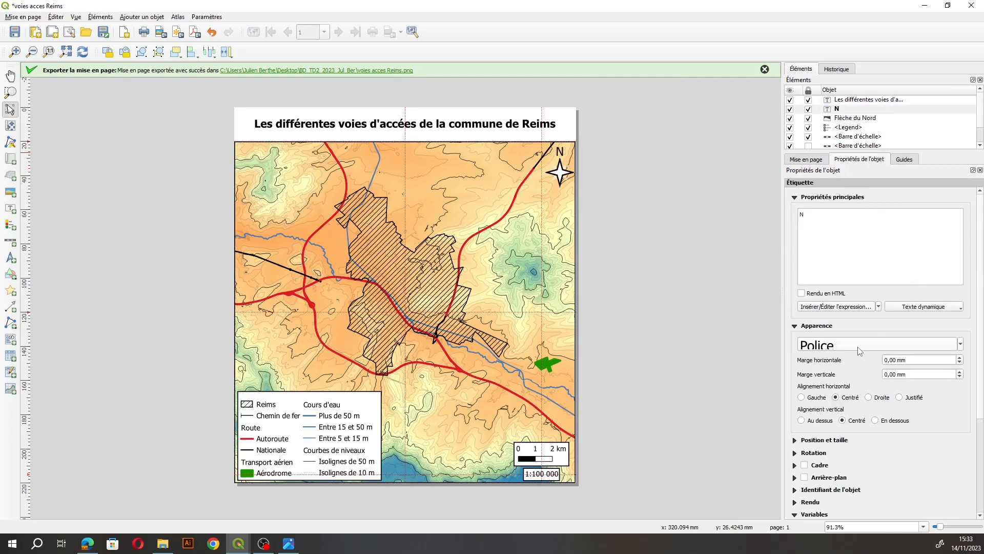
{"action": "left_click", "coordinate": [700, 213]}
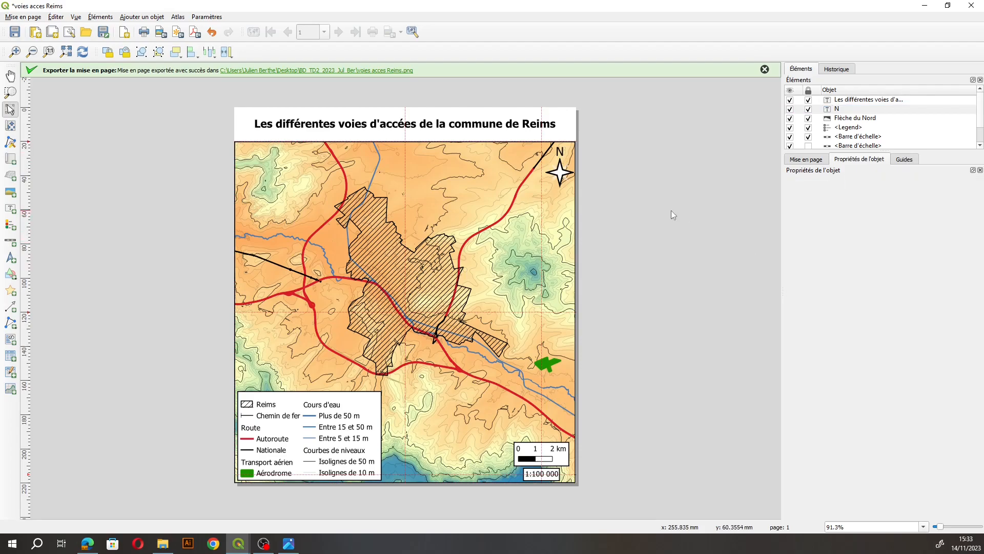